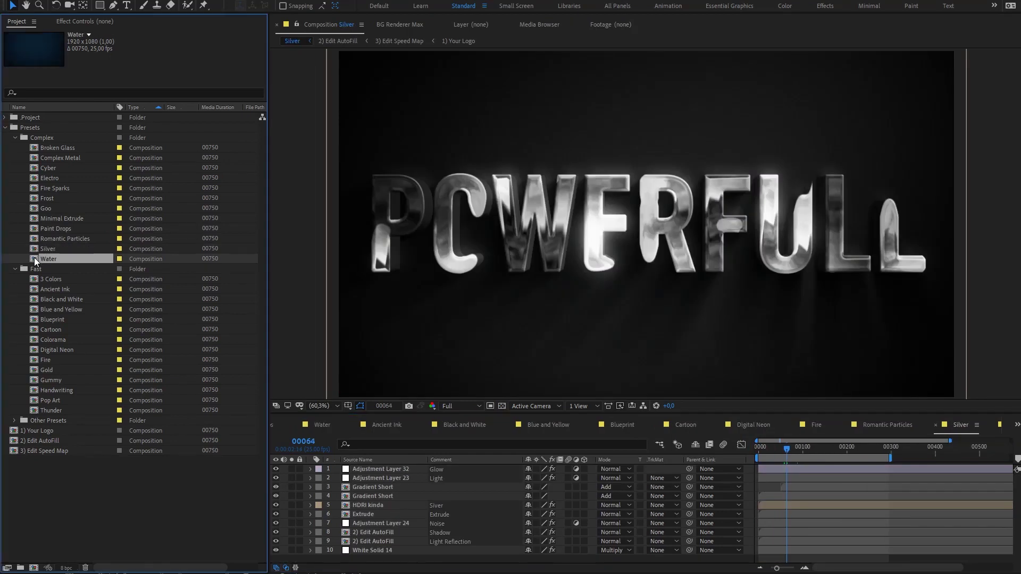
Step: Open the Fast preset compositions one after another, from Ancient Ink through Handwriting, to review their styles
double_click(35, 289)
double_click(36, 298)
double_click(35, 308)
double_click(35, 319)
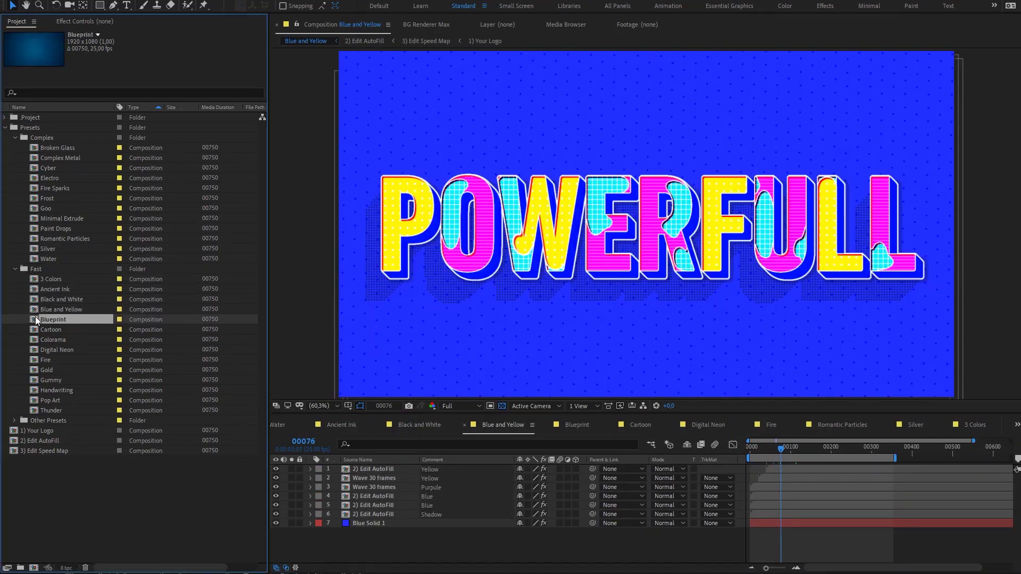
double_click(35, 329)
double_click(36, 339)
double_click(35, 349)
double_click(34, 360)
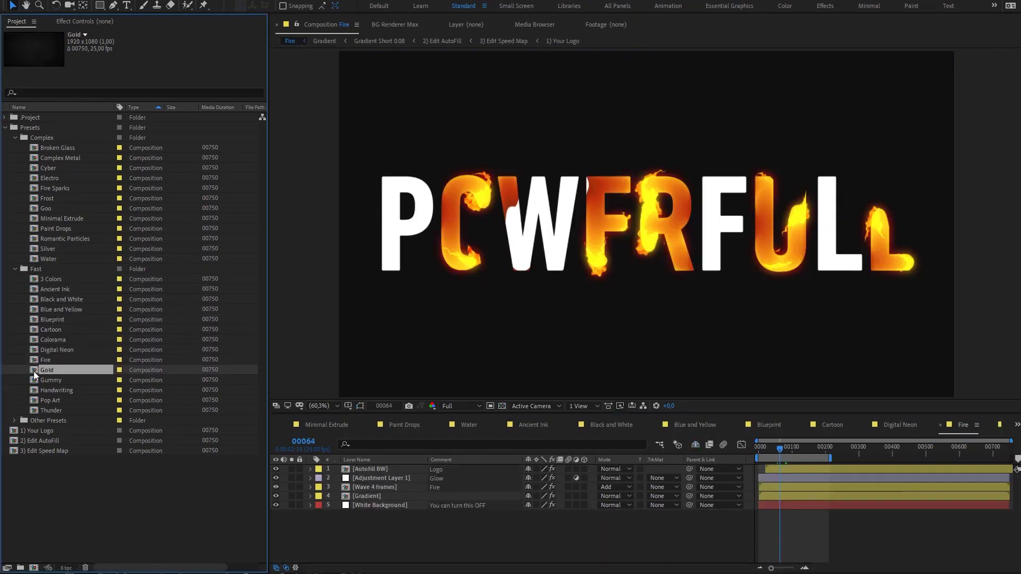
double_click(33, 370)
double_click(33, 380)
double_click(33, 390)
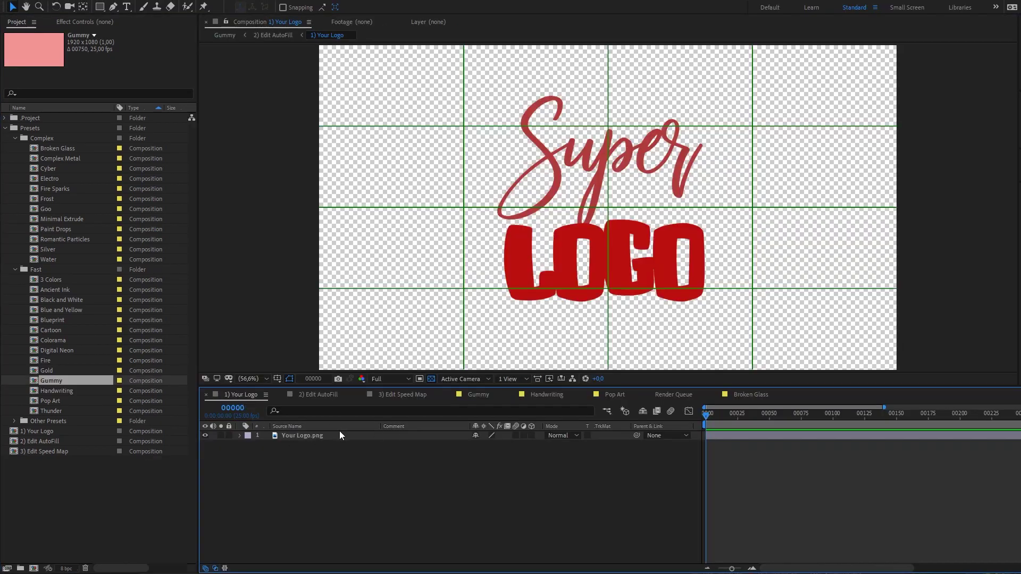
Step: Enlarge the composition viewer and select the Your Logo.png layer in the 1) Your Logo composition
left_click_drag(536, 387, 534, 430)
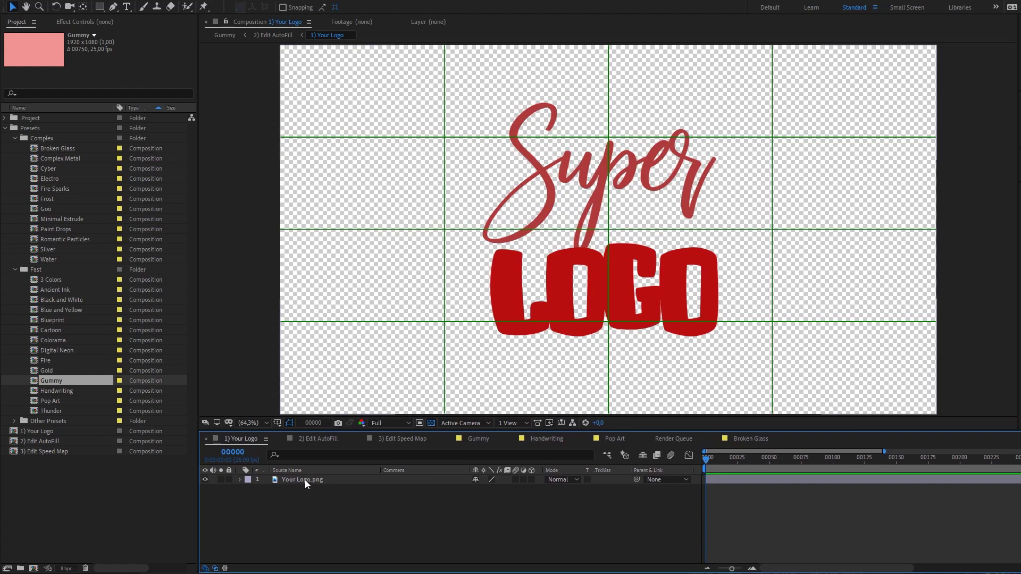
left_click(305, 480)
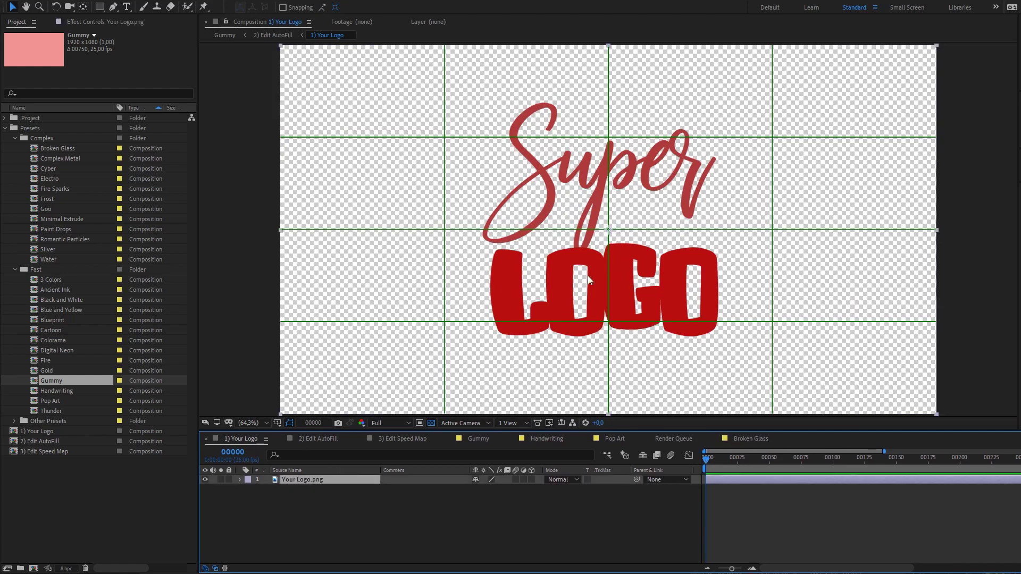
left_click(637, 290)
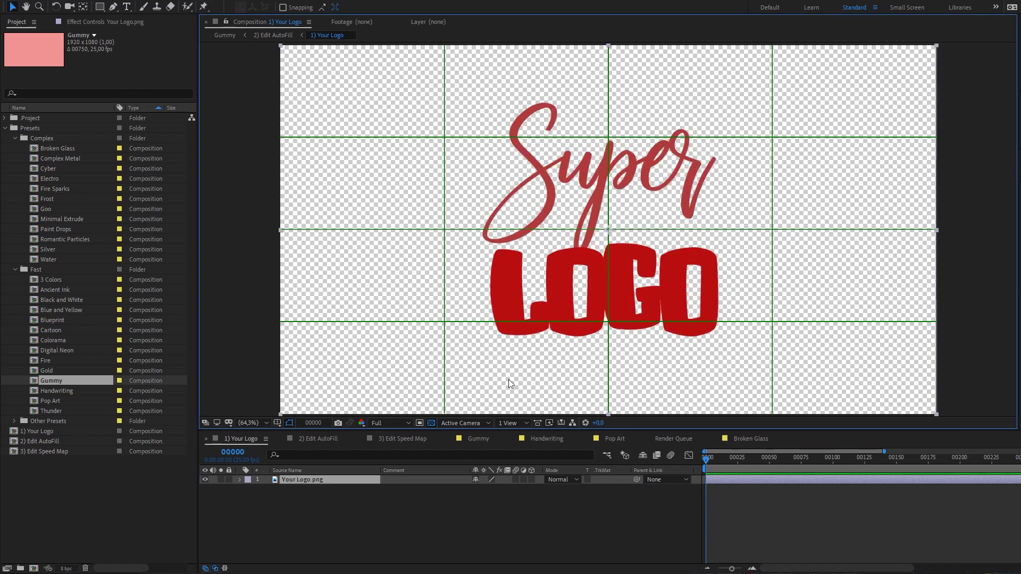
Step: Open the 2) Edit AutoFill composition and display the effect settings of its 1) Your Logo layer
left_click(315, 441)
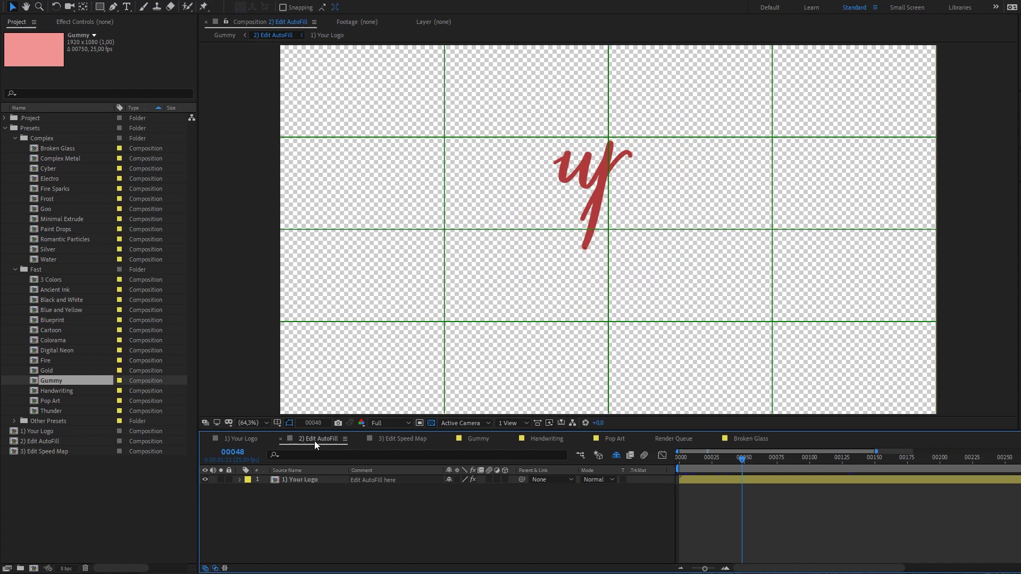
left_click(313, 481)
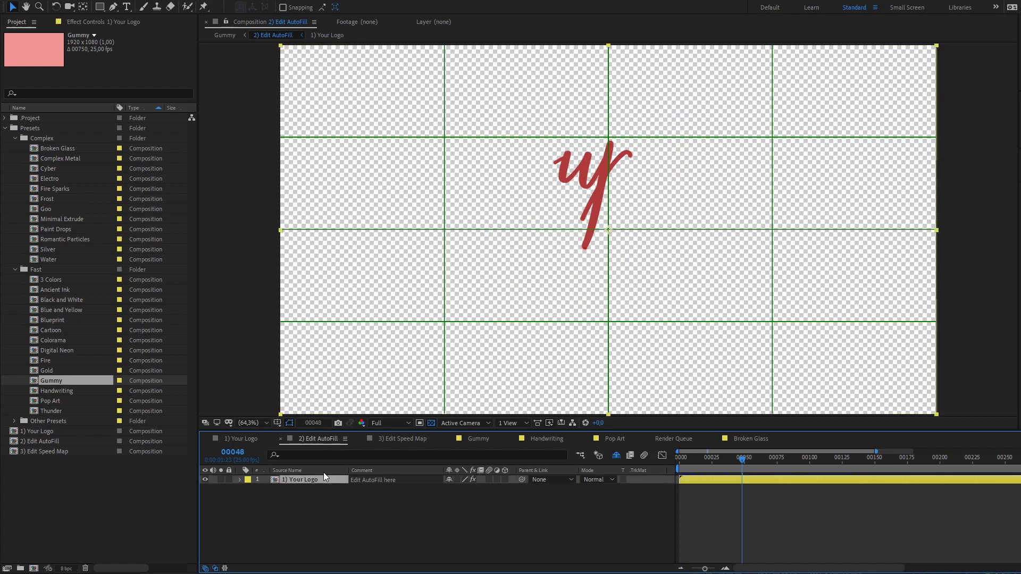
left_click(242, 440)
left_click(317, 438)
left_click(114, 25)
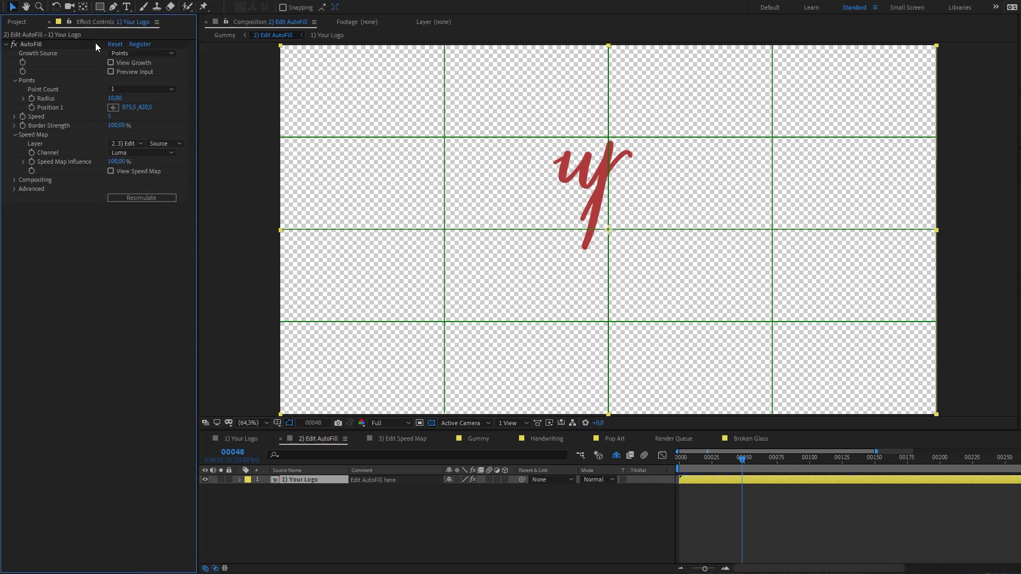
Step: Select the AutoFill effect and enable Preview Input to examine the growth point against the whole logo
left_click(42, 46)
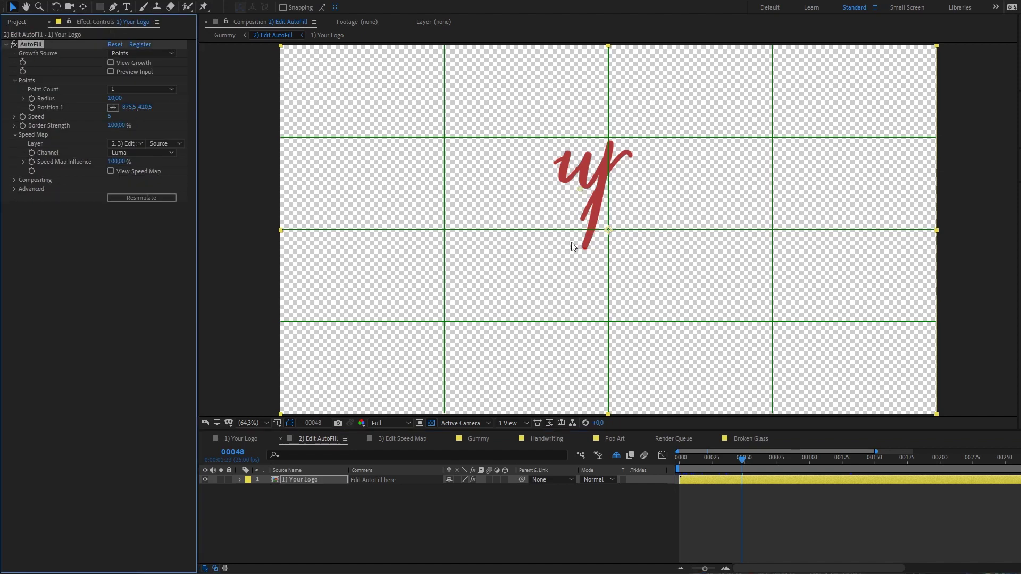
left_click(111, 71)
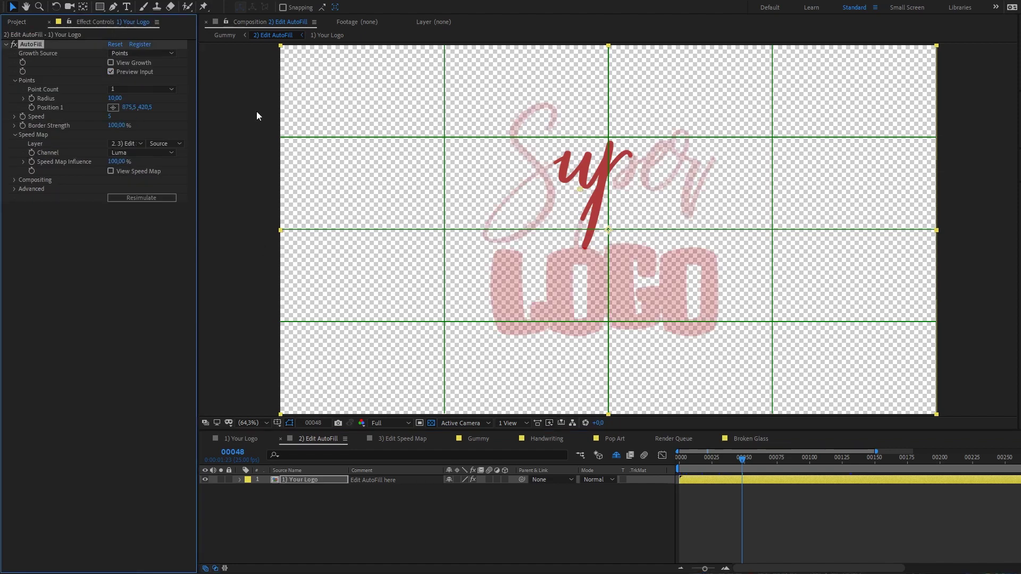
scroll(588, 169, "up", 4)
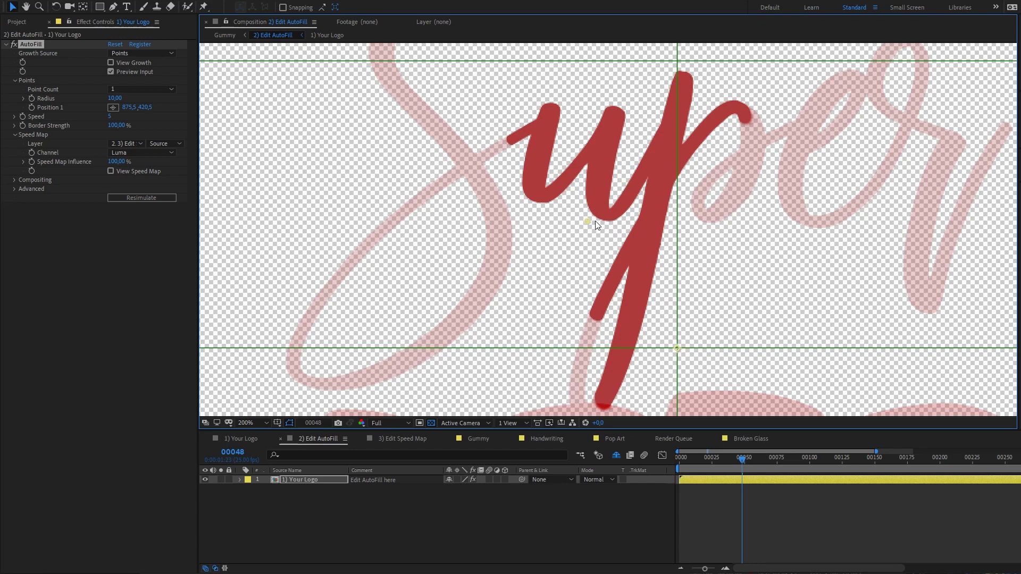
Step: Dock the Effect Controls in their own column beside the project list and disable AutoFill's Preview Input
left_click_drag(69, 22, 196, 187)
scroll(634, 250, "down", 2)
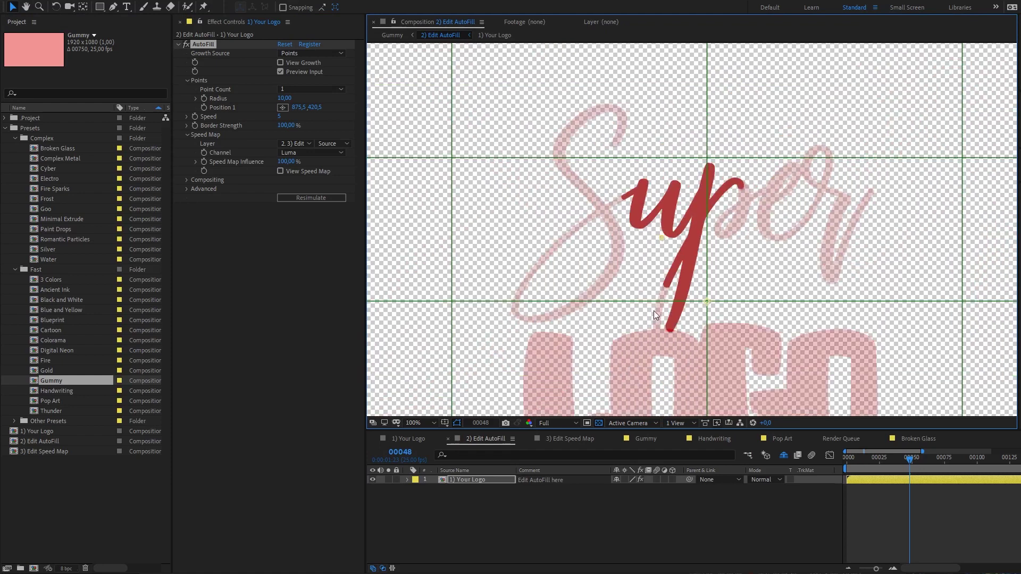
left_click_drag(712, 319, 621, 239)
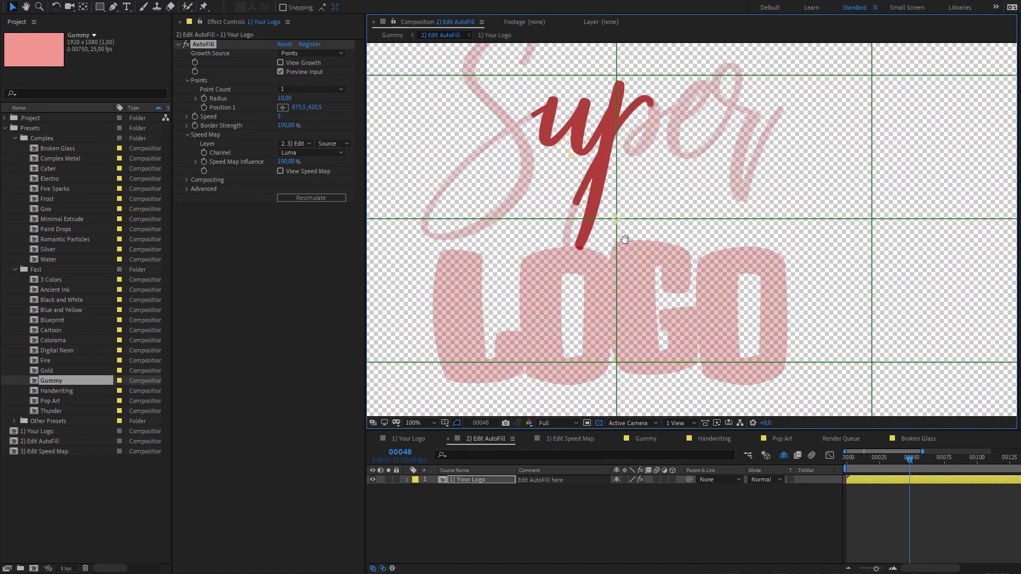
left_click(281, 72)
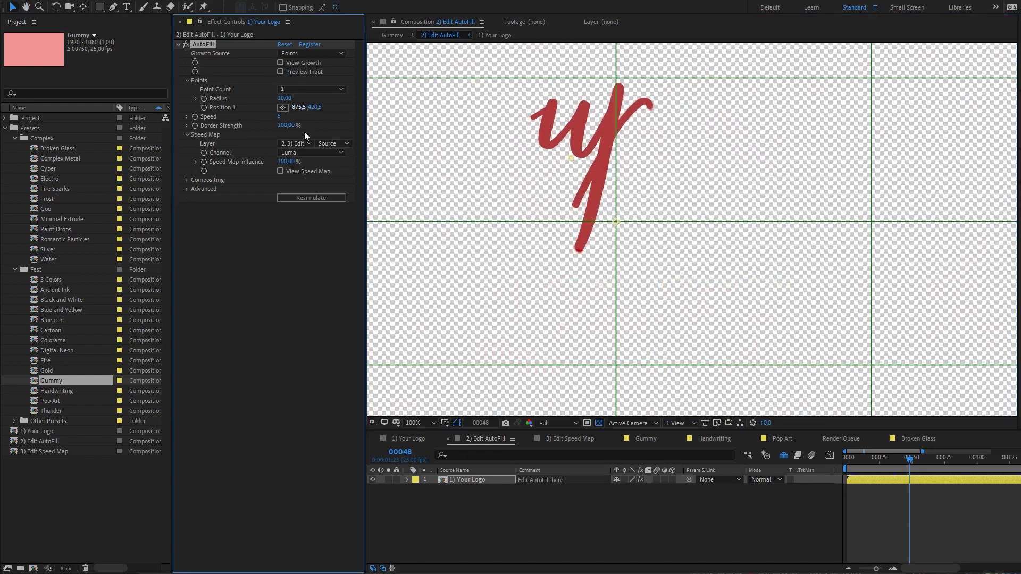
Step: Open the 3) Edit Speed Map composition, go to frame 8 and examine the Inner Shadow layer up close with source names displayed
left_click(569, 443)
mouse_move(856, 462)
left_mouse_down()
mouse_move(869, 461)
mouse_move(855, 464)
left_mouse_up()
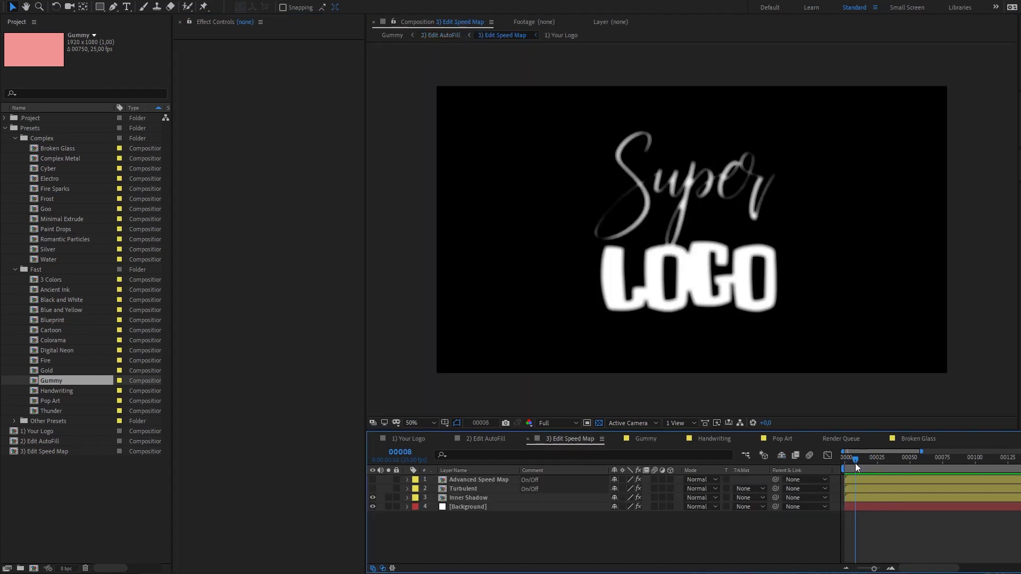
left_click(479, 498)
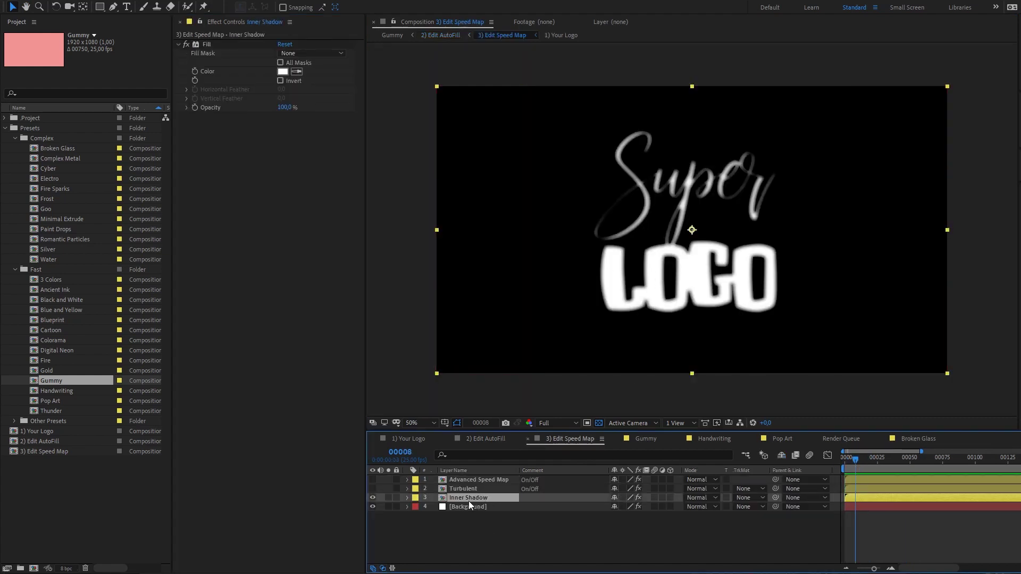
left_click(461, 470)
key("period")
key("period")
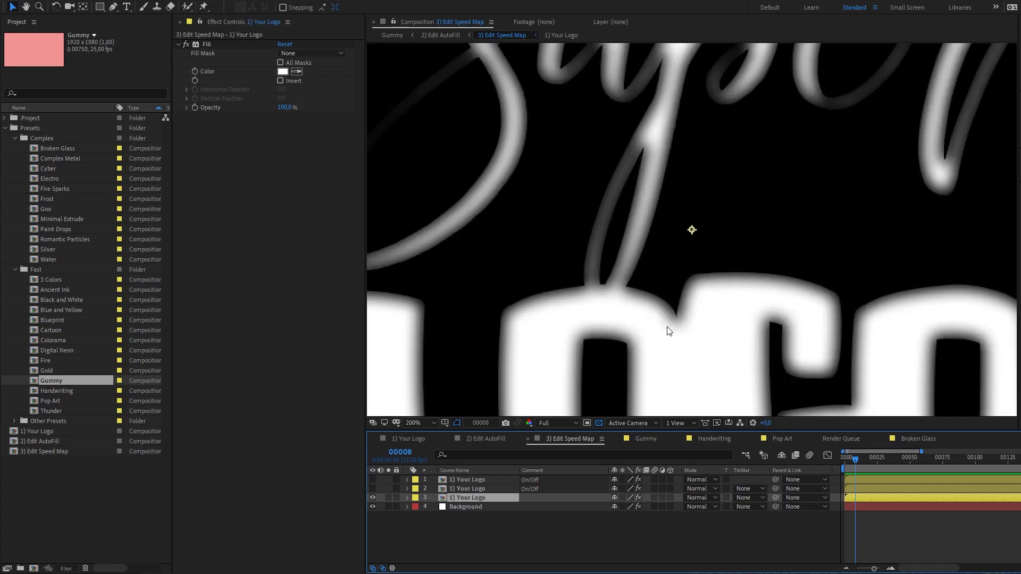
left_click(390, 497)
left_click(391, 497)
Step: Return to 2) Edit AutoFill, preview the logo's fill animation and scrub to frame 104
left_click(489, 438)
left_click(220, 135)
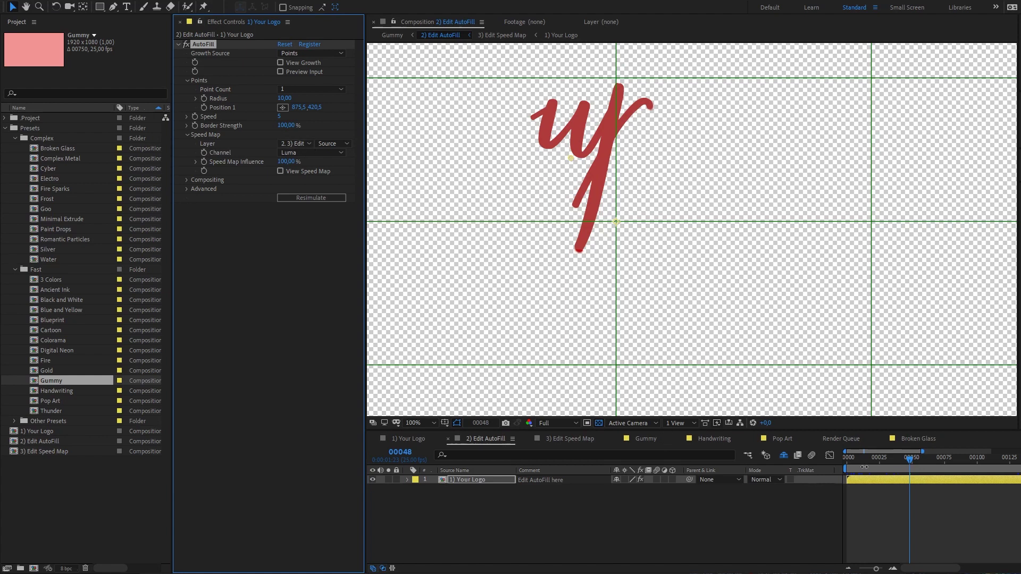
key("space")
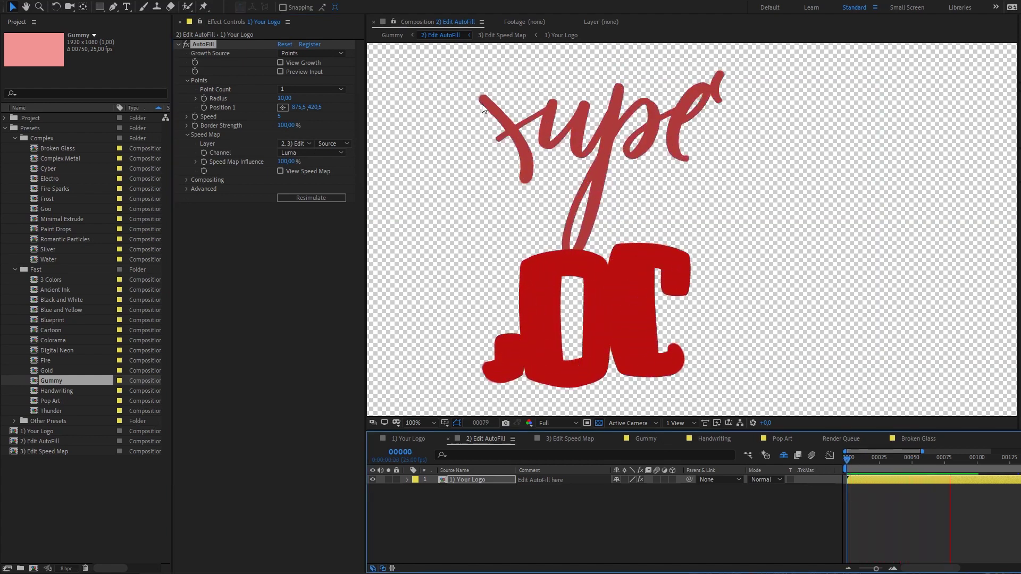
left_click_drag(849, 459, 982, 459)
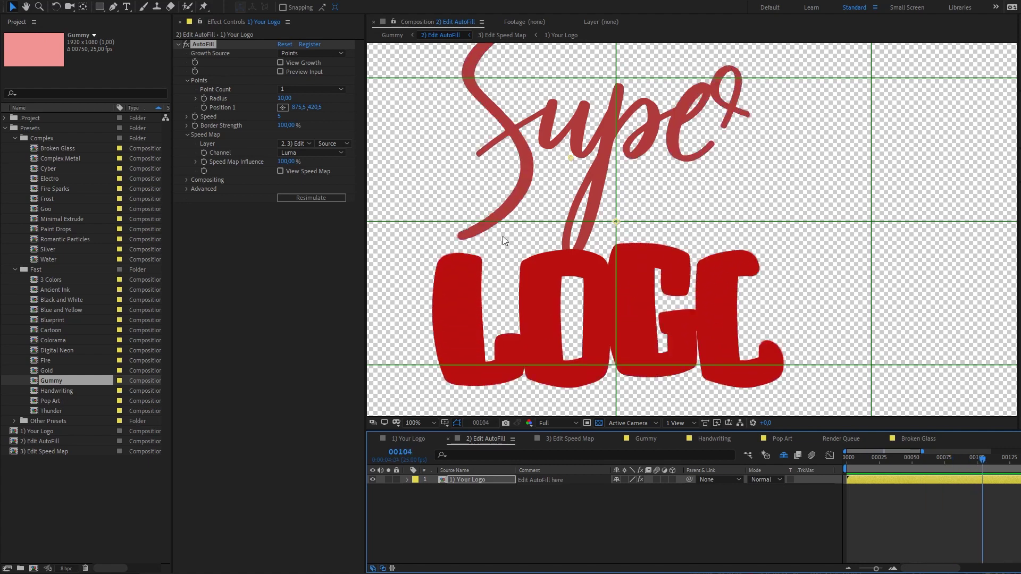
Step: Check the speed map's brightness once more and replay the 2) Edit AutoFill animation to compare fill speeds, with the whole frame fitted in view
left_click(560, 442)
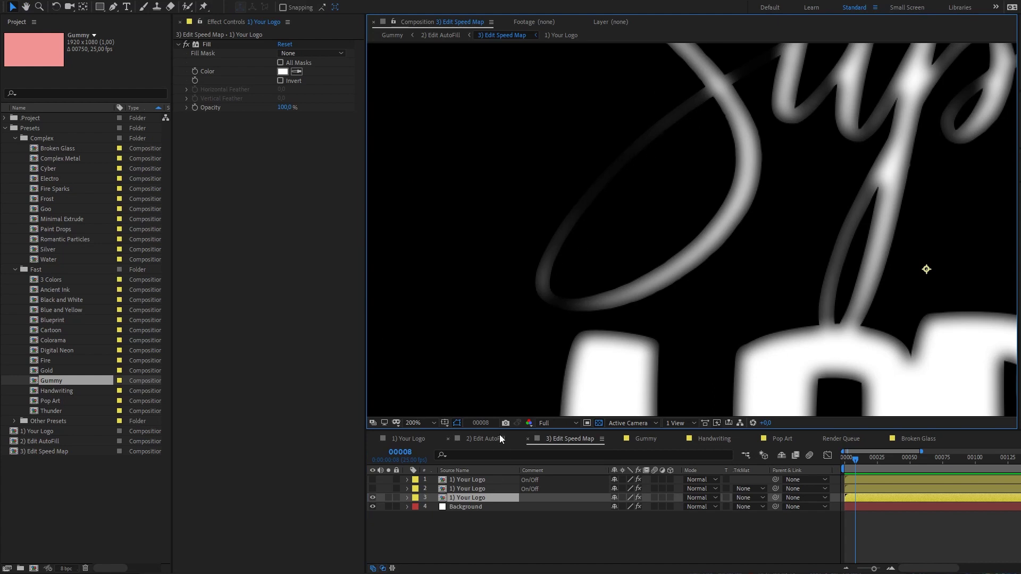
left_click(484, 439)
key("space")
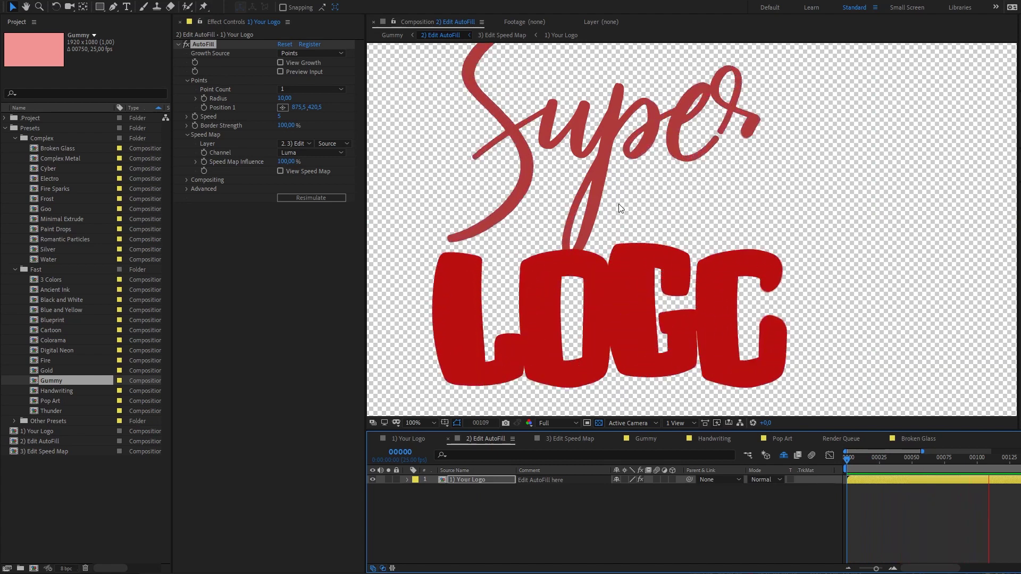
scroll(617, 201, "down", 2)
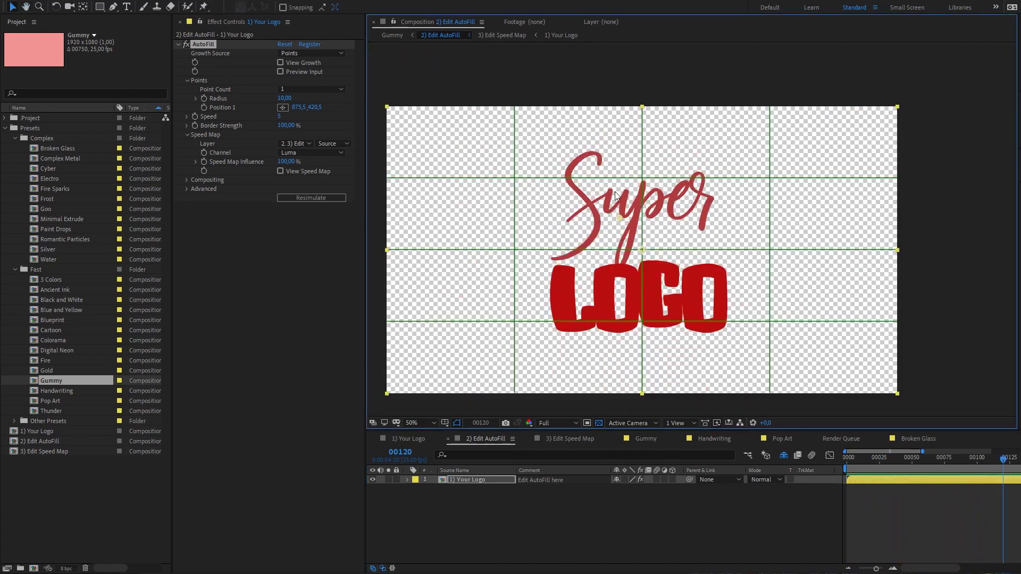
key("shift+slash")
Step: Review the 1) Your Logo, 2) Edit AutoFill and 3) Edit Speed Map compositions in order
left_click(407, 439)
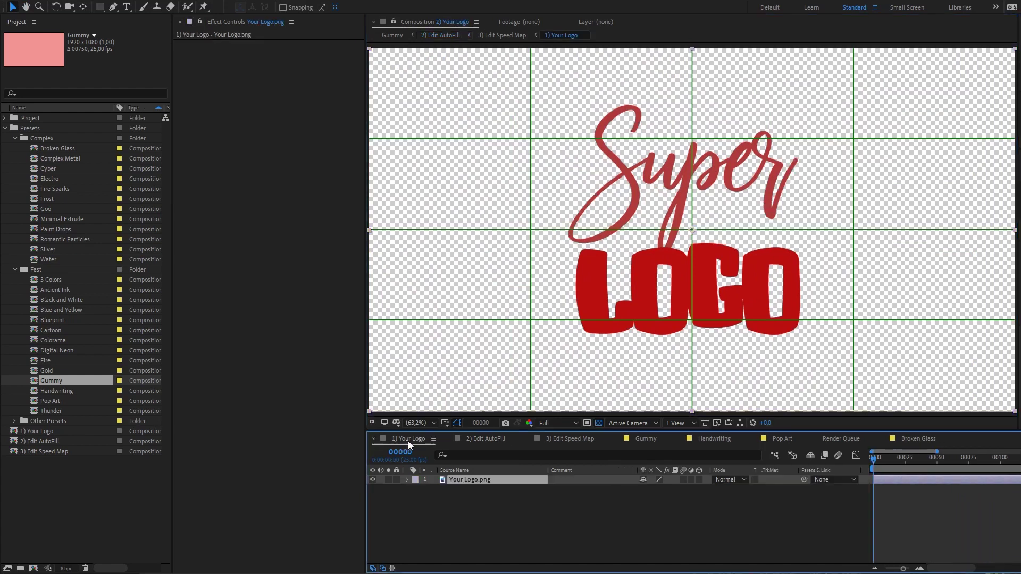
left_click(487, 439)
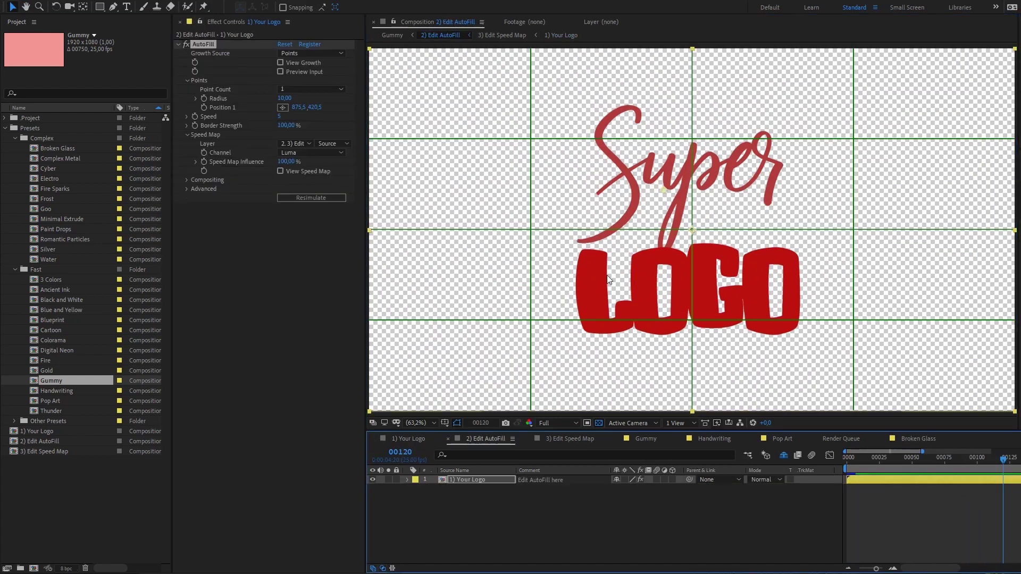
left_click(574, 439)
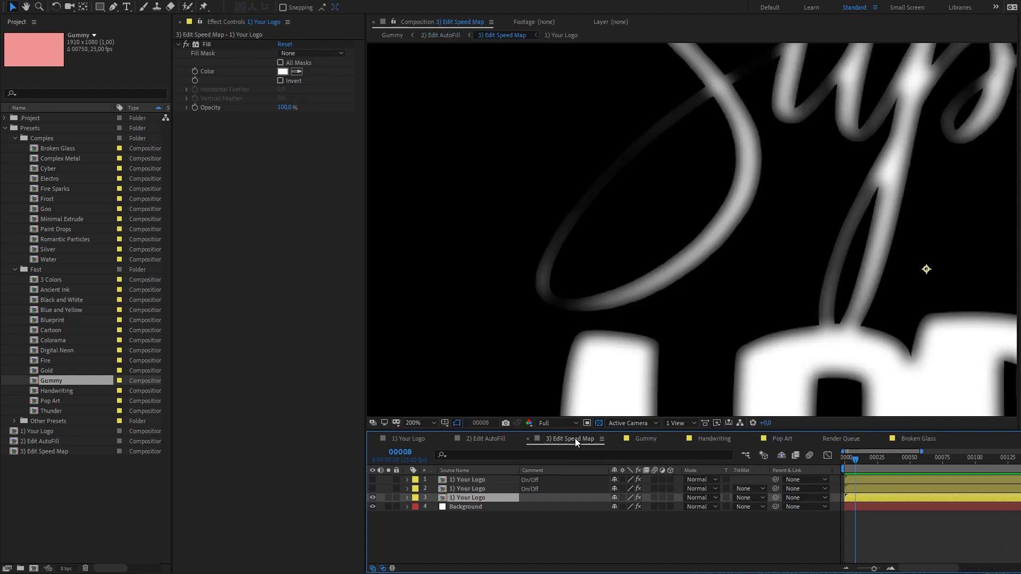
Step: Preview the Gummy preset's logo animation with the full frame fitted in view, and scrub to frame 48
left_click(645, 439)
key("space")
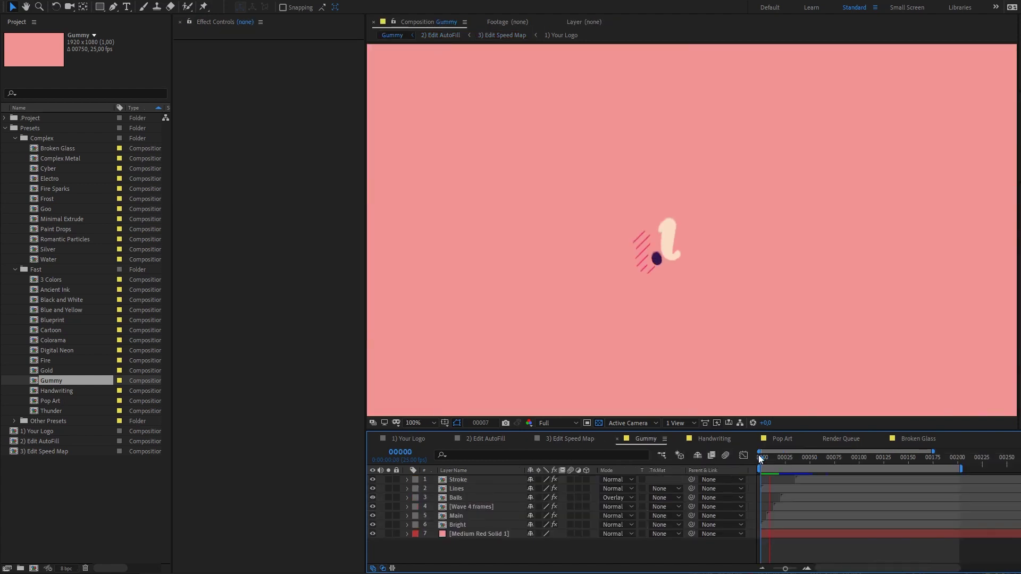
key("alt+apostrophe")
key("shift+slash")
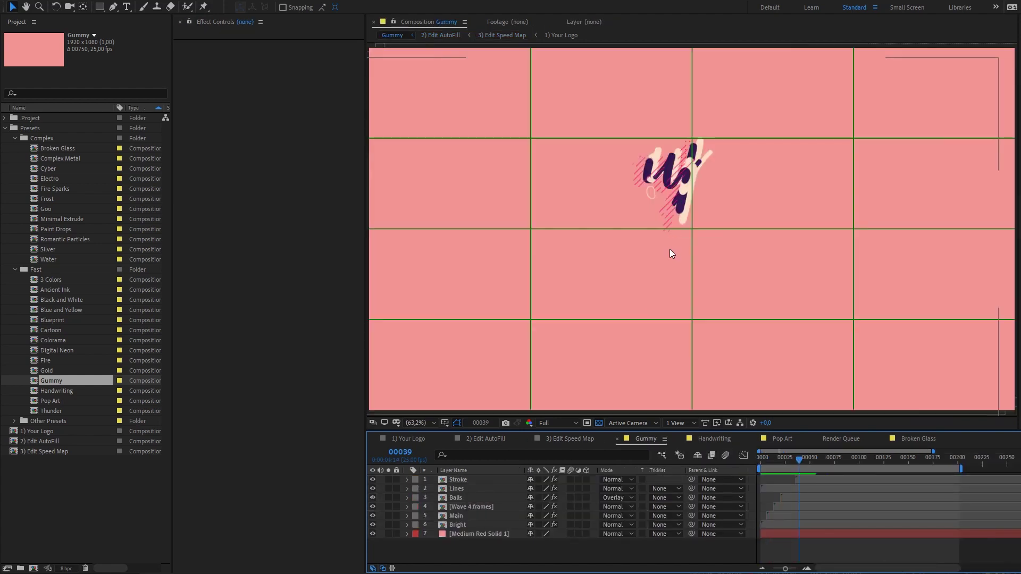
key("alt+apostrophe")
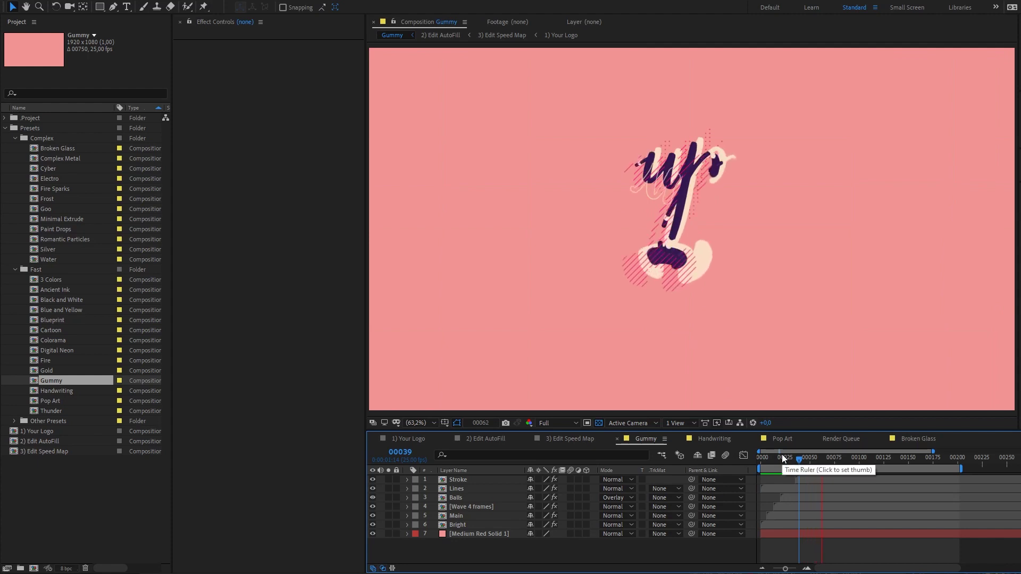
key("alt+apostrophe")
left_click(792, 464)
left_click_drag(794, 464, 807, 464)
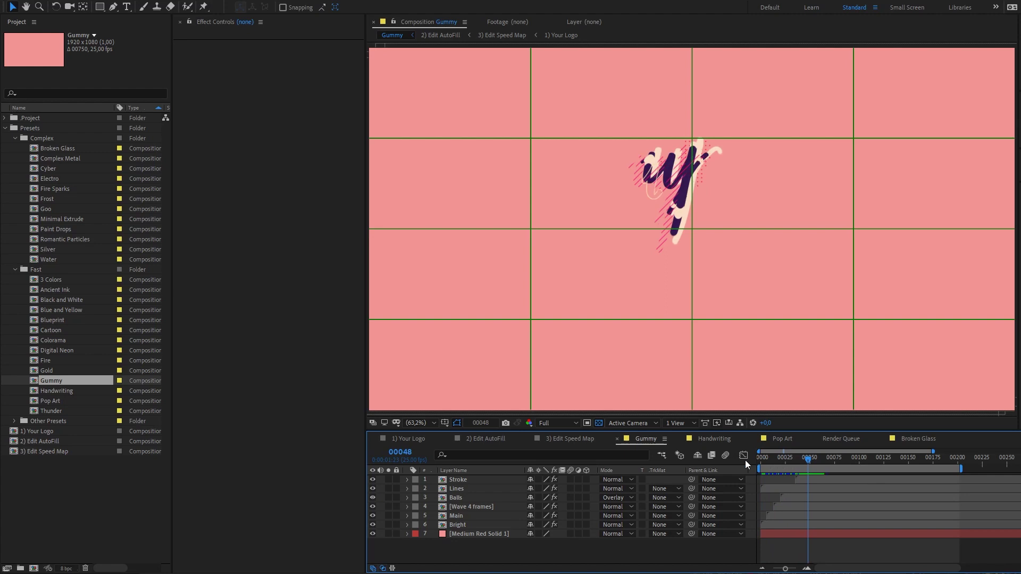
Step: Open the Handwriting preset composition and preview its ink animation from frame 0, stopping at frame 6
left_click(712, 440)
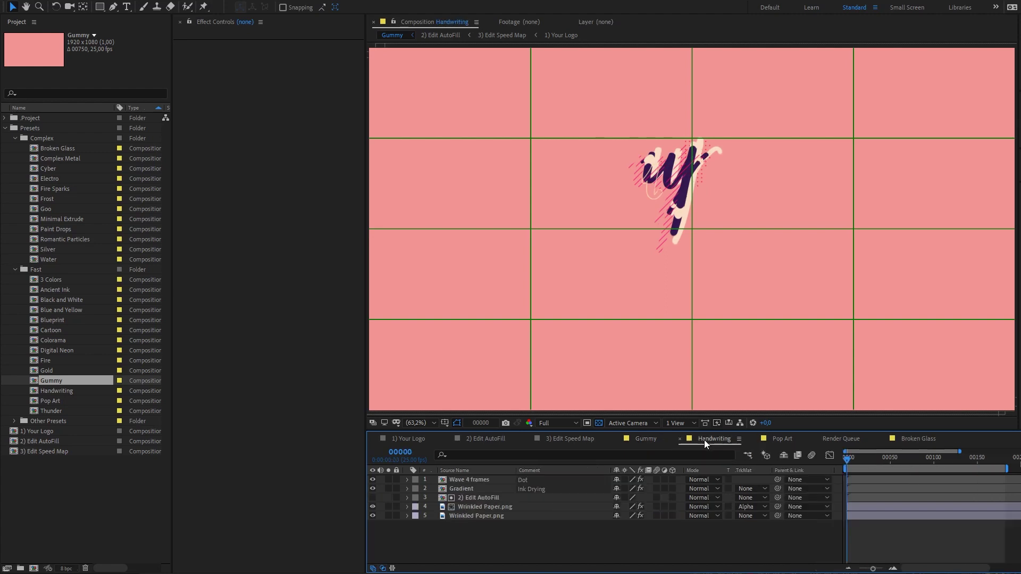
left_click(856, 461)
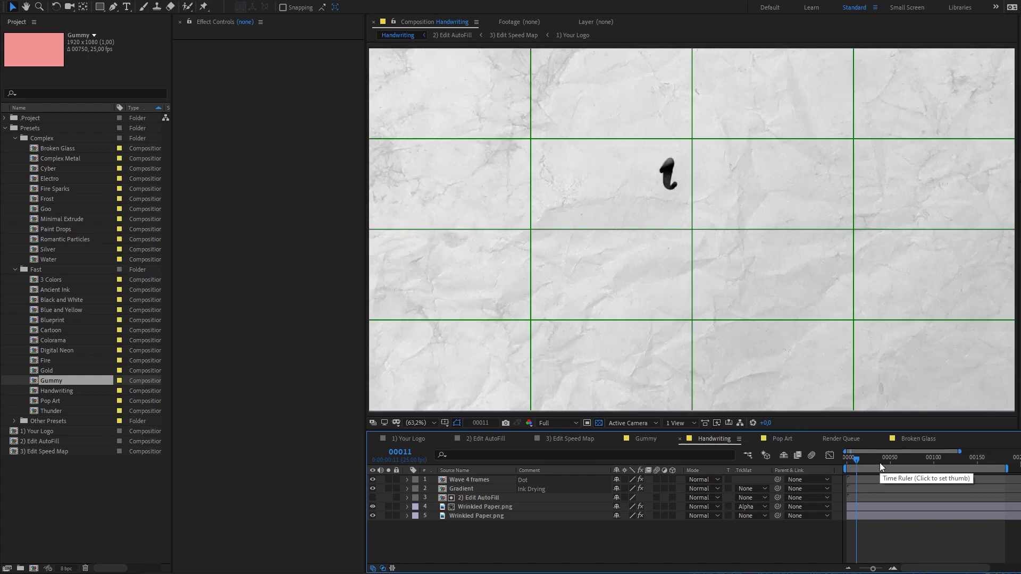
left_click(847, 458)
key("space")
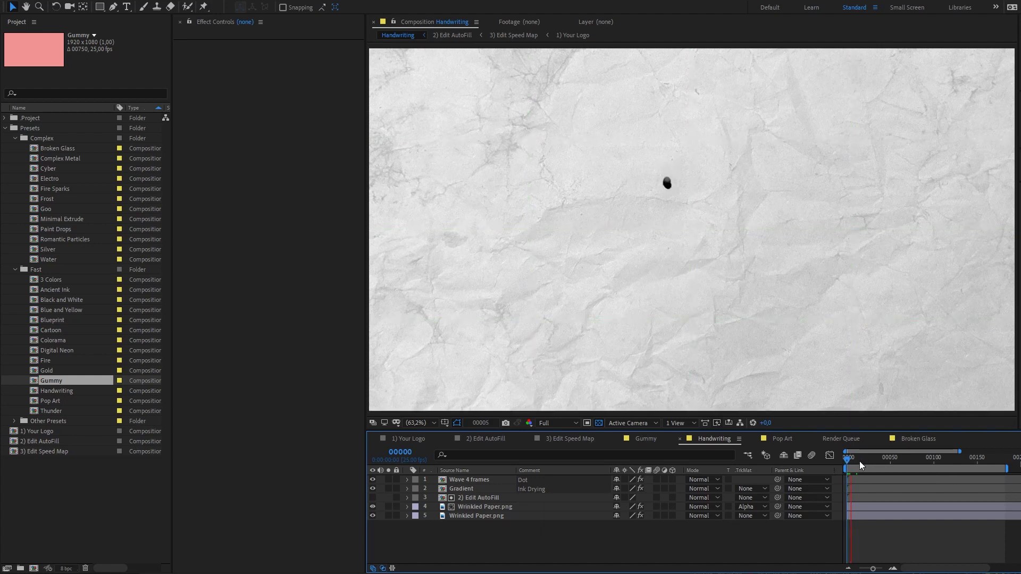
key("space")
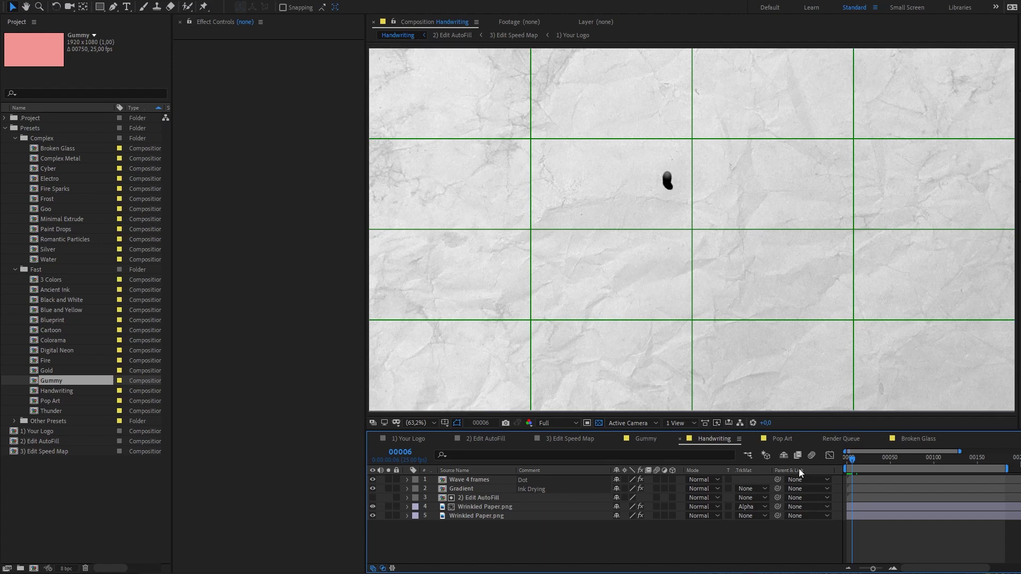
Step: Return to the Gummy composition and hide the proportional grid overlay
left_click(444, 423)
left_click(470, 445)
left_click(644, 439)
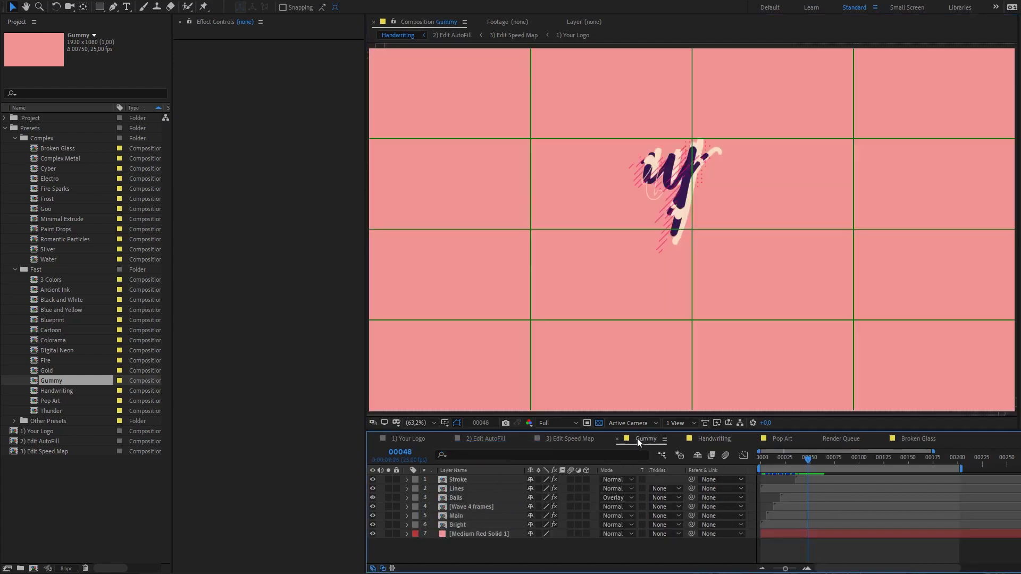
left_click(444, 423)
left_click(484, 448)
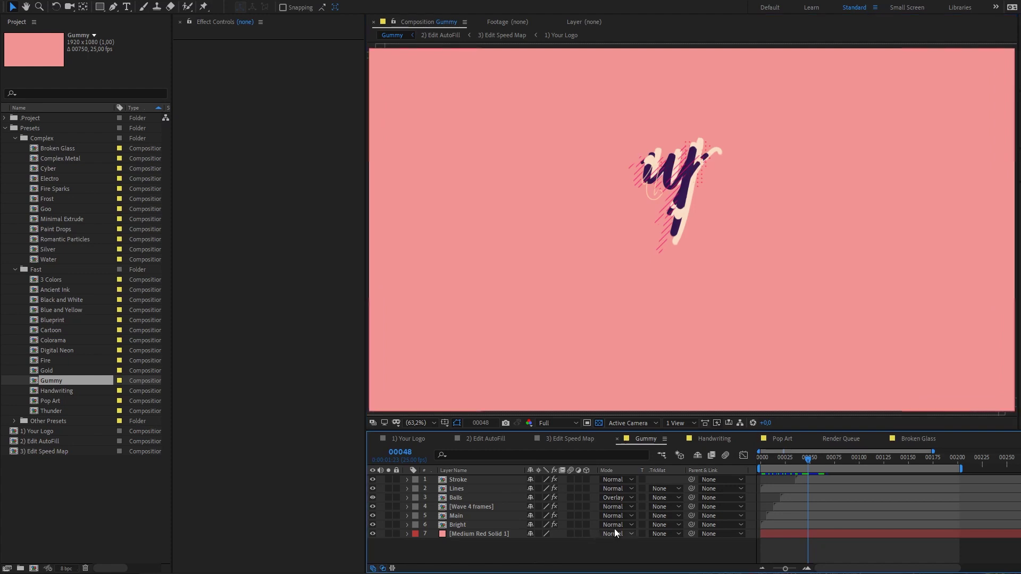
Step: Replay the Gummy animation from frame 4, stop at frame 82, and list its layers by source name
mouse_move(777, 458)
left_mouse_down()
mouse_move(765, 461)
mouse_move(820, 460)
mouse_move(764, 458)
left_mouse_up()
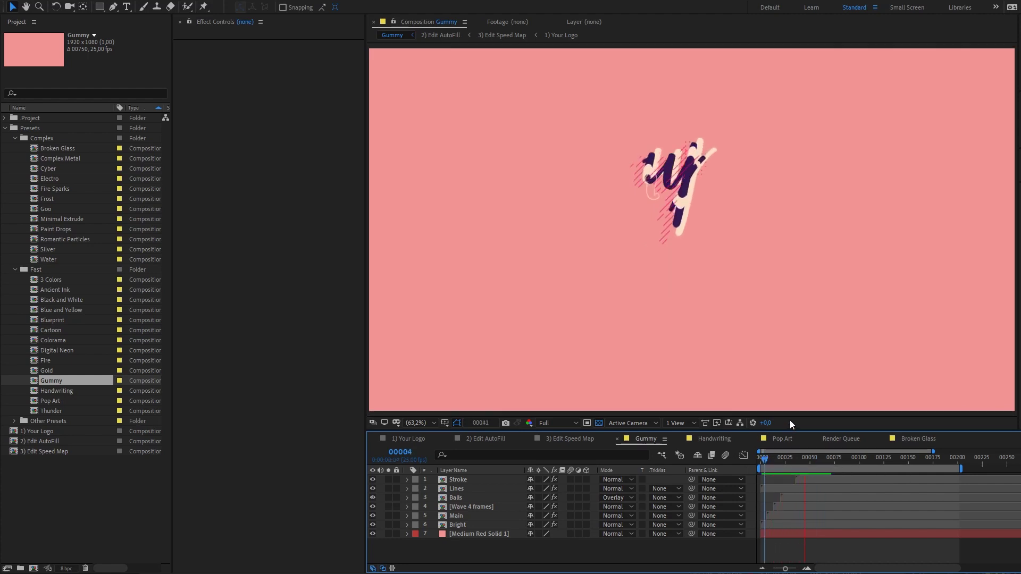
key("space")
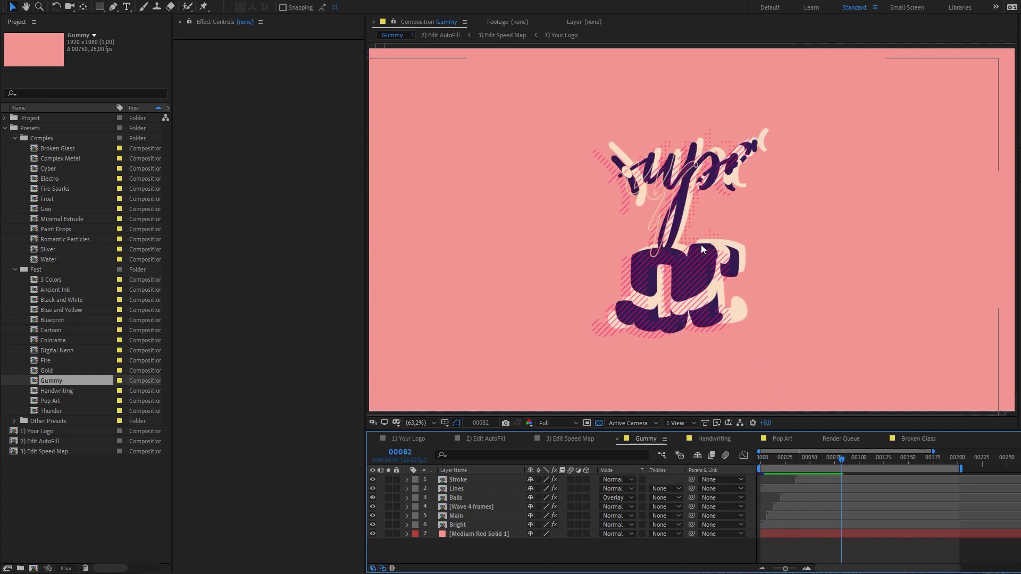
left_click(464, 471)
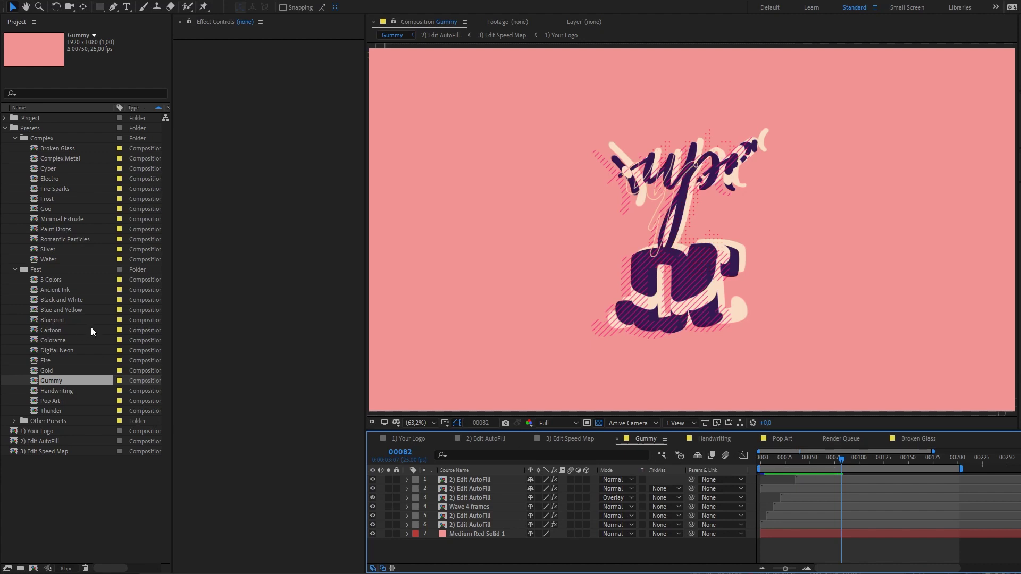
Step: Collapse the Complex, Fast and Presets folders and expand the Tools folder inside the Project folder
left_click(15, 138)
left_click(15, 147)
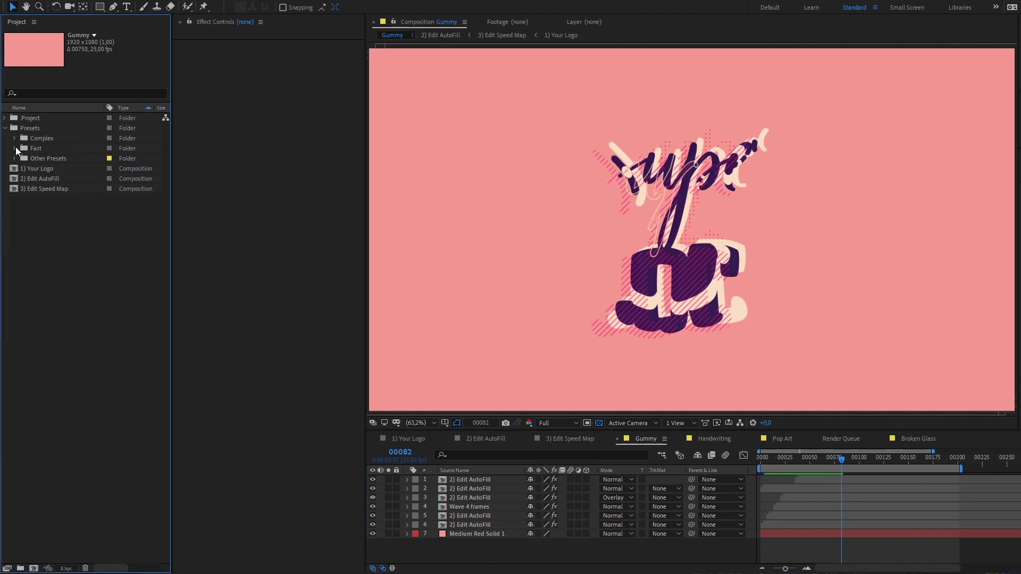
left_click(5, 119)
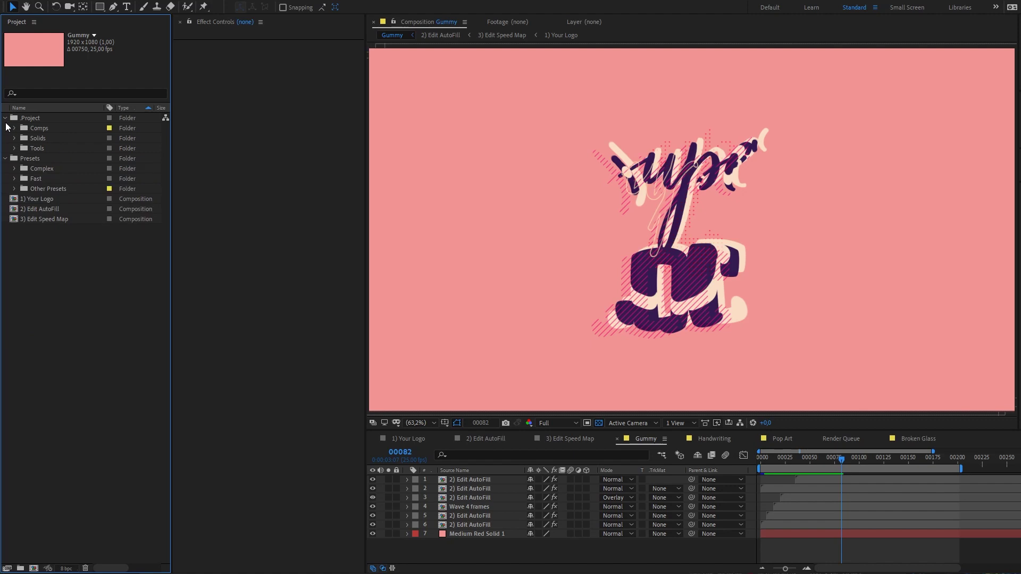
left_click(4, 159)
left_click(14, 148)
Step: Open the Autofill BW tool composition and scrub its animation to frame 142
double_click(62, 158)
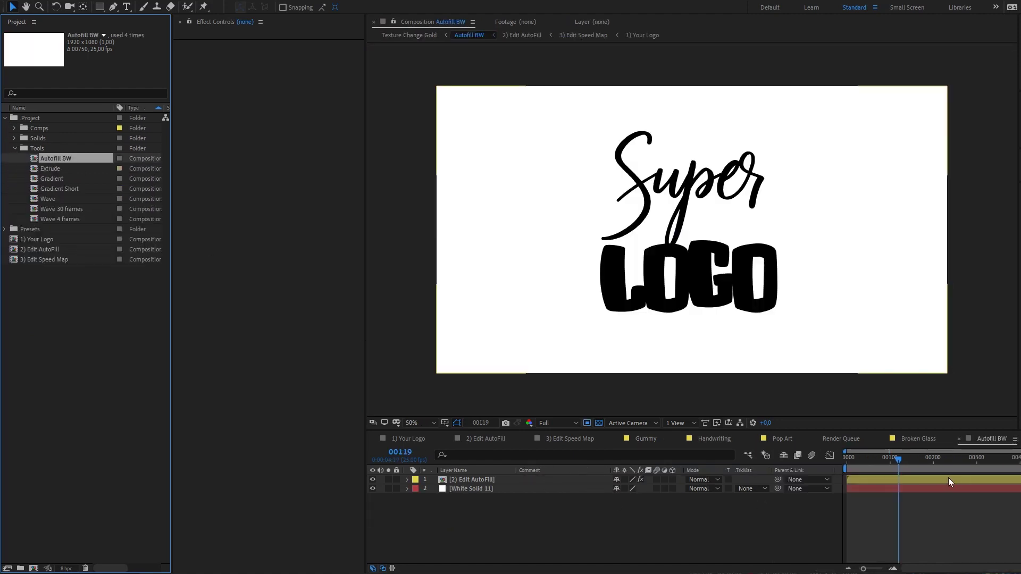
mouse_move(873, 461)
left_mouse_down()
mouse_move(838, 463)
mouse_move(908, 461)
left_mouse_up()
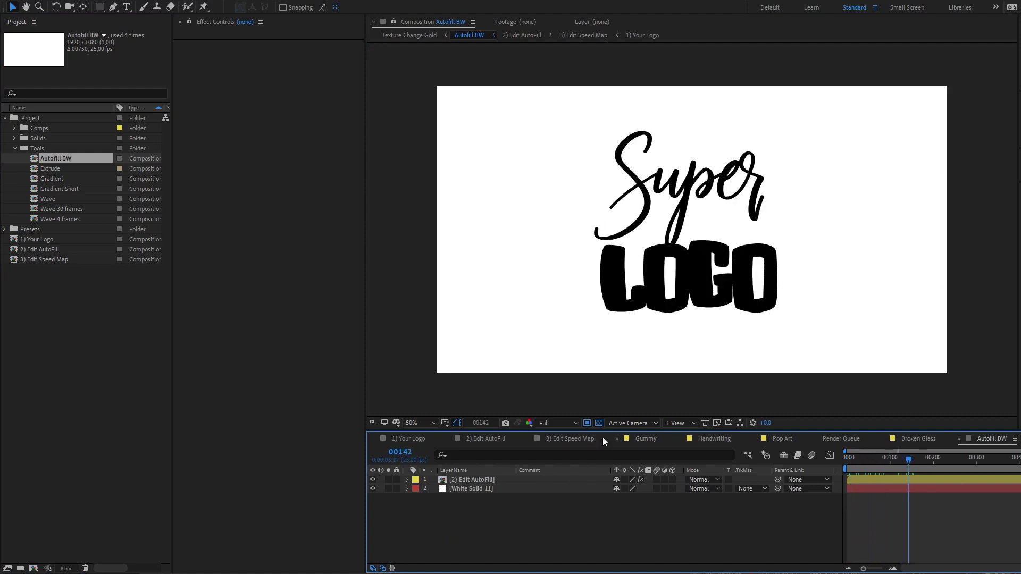
left_click(596, 422)
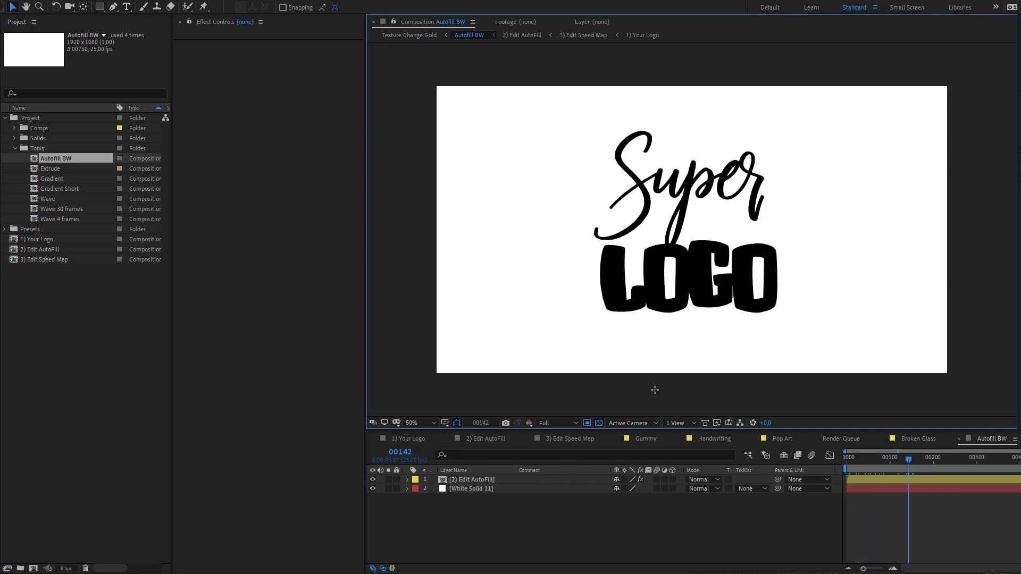
Step: Close the Gummy, Handwriting, Pop Art, Render Queue and Broken Glass timelines, keeping Autofill BW open
left_click(616, 439)
left_click(616, 440)
left_click(616, 439)
left_click(616, 439)
left_click(616, 439)
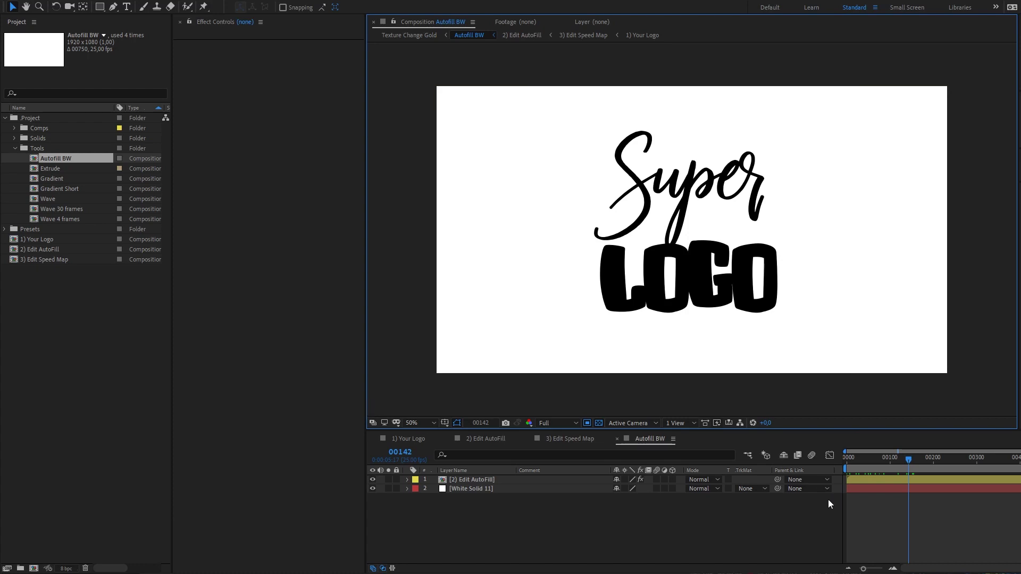
Step: Preview the Extrude tool composition up to frame 23 and open its nested Bevel composition
double_click(49, 169)
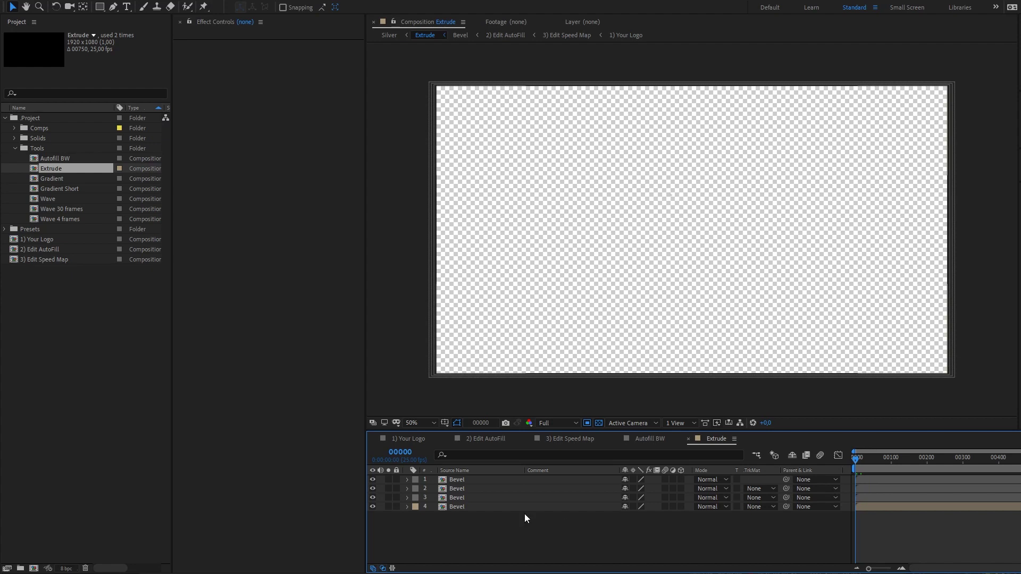
key("space")
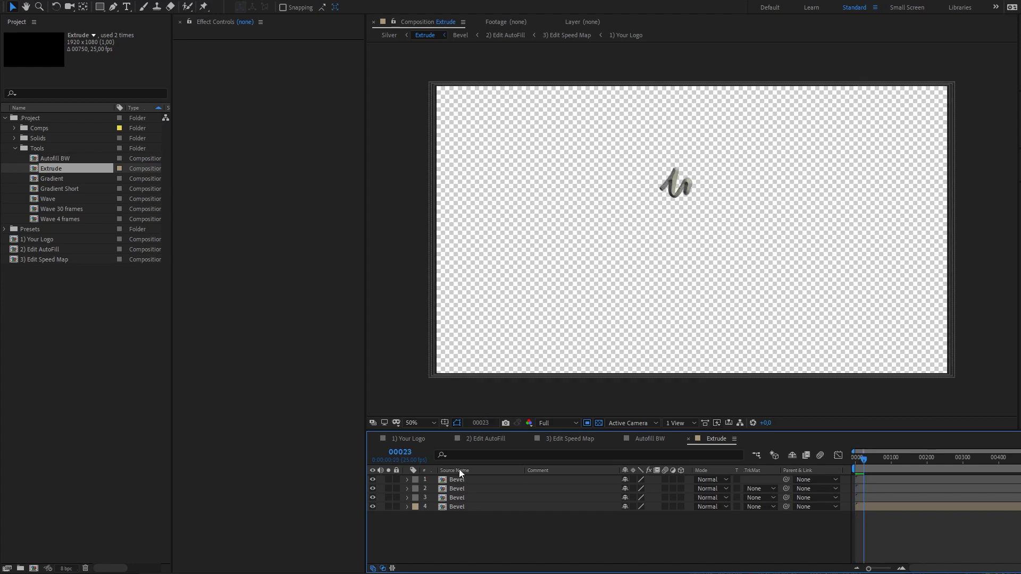
double_click(465, 479)
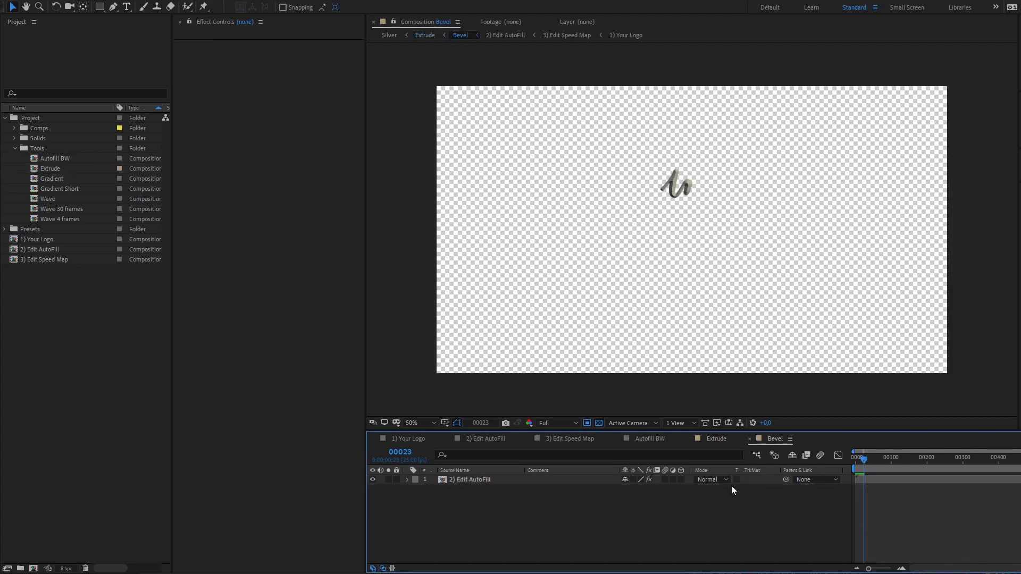
Step: Return to the Extrude composition and replay its animation from frame 0 at 100% magnification
left_click(717, 438)
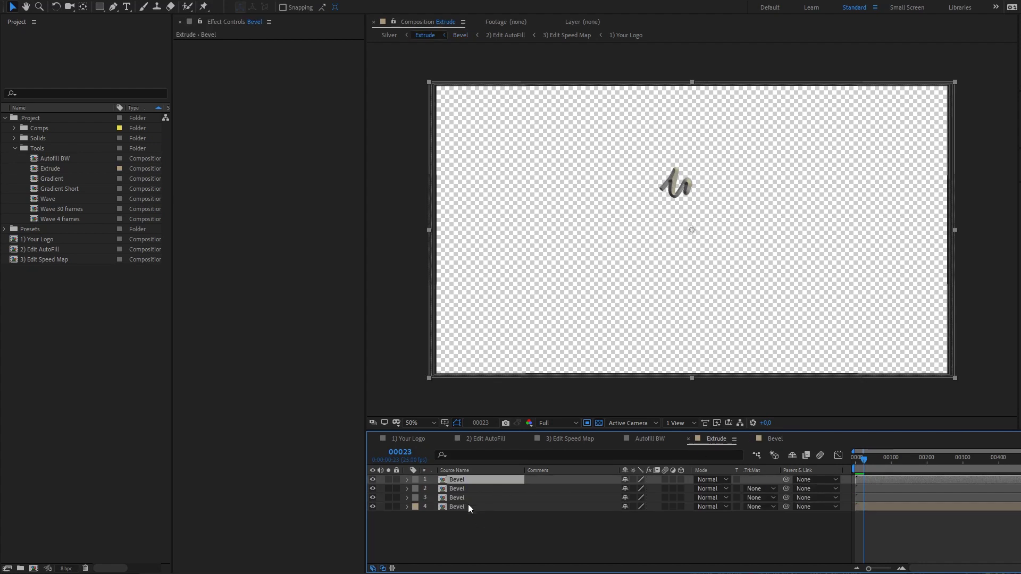
key("period")
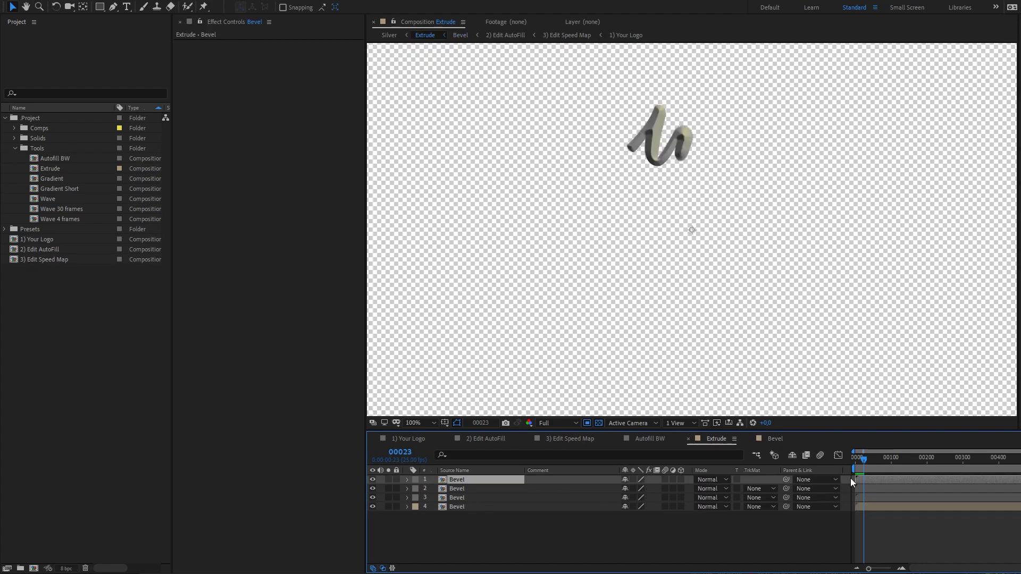
key("space")
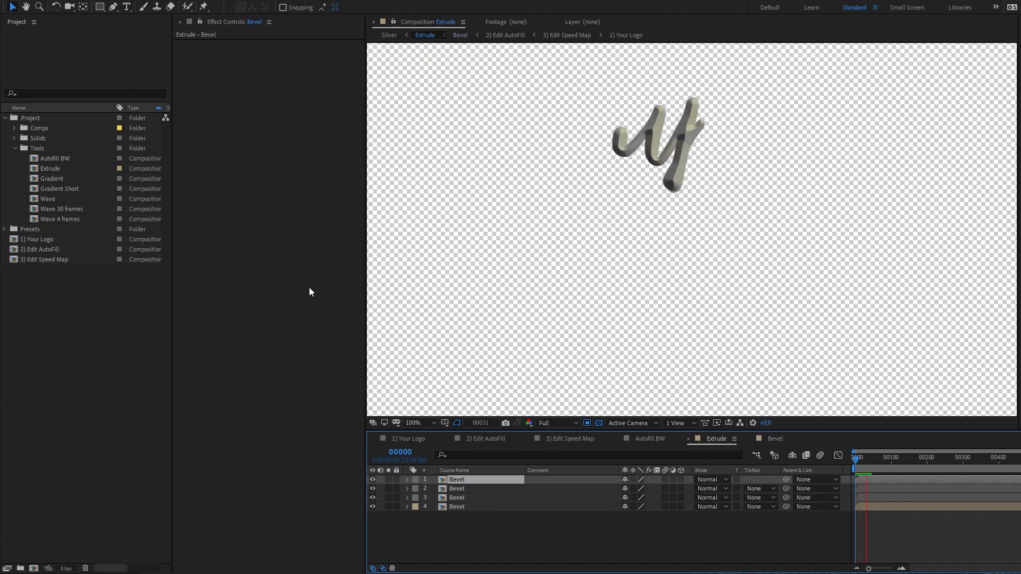
Step: Open the Gradient tool composition and preview its animation, stopping at frame 66
double_click(58, 180)
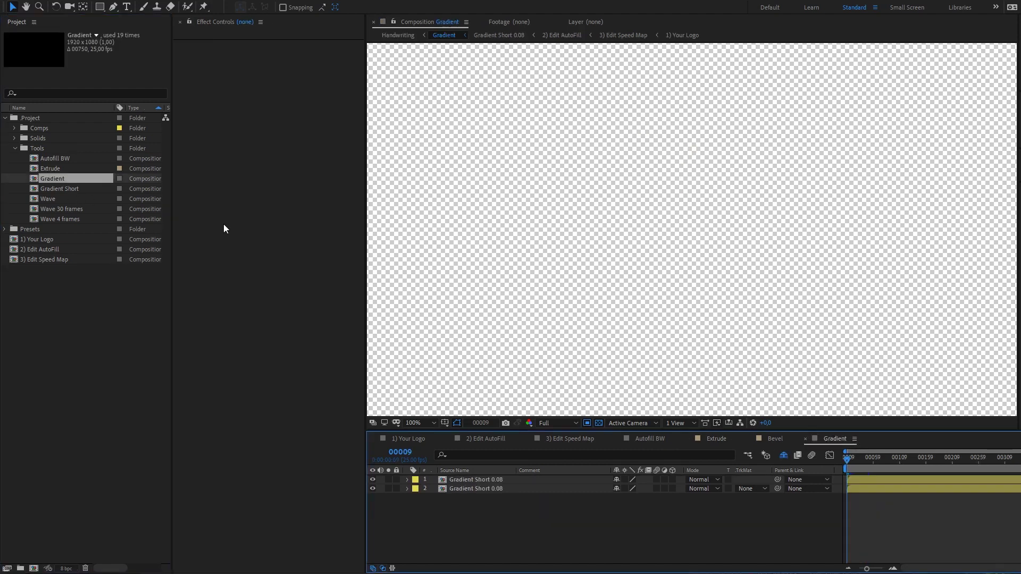
key("space")
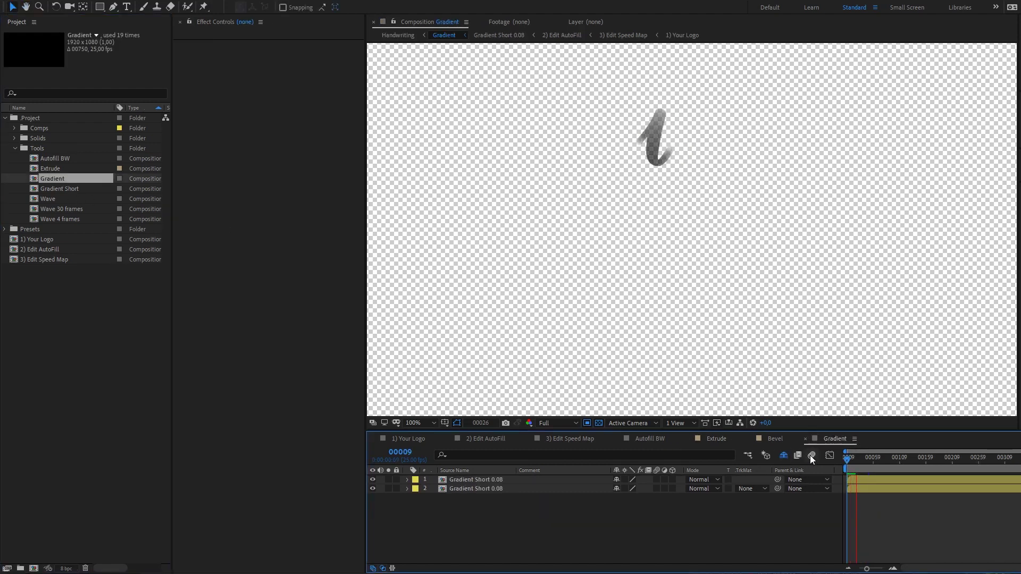
key("space")
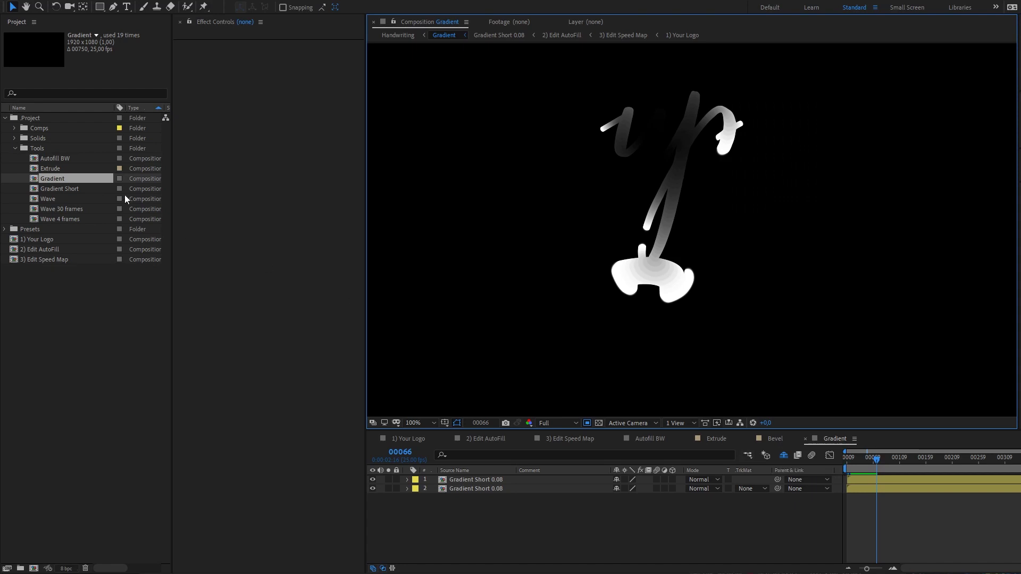
Step: Open the Gradient Short composition, close the Gradient timeline, and preview Gradient Short from frame 0
left_click(72, 190)
double_click(72, 192)
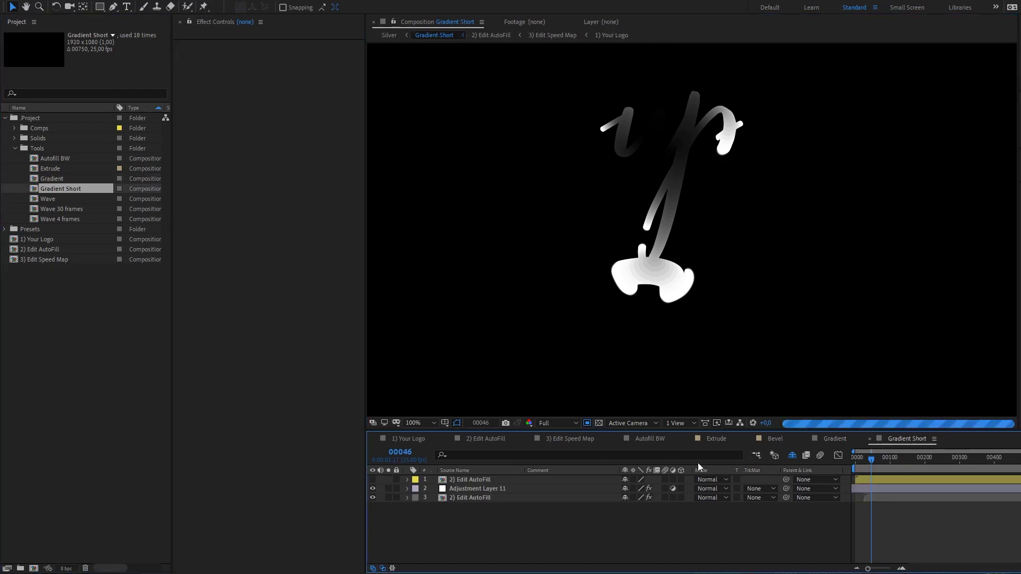
left_click(805, 439)
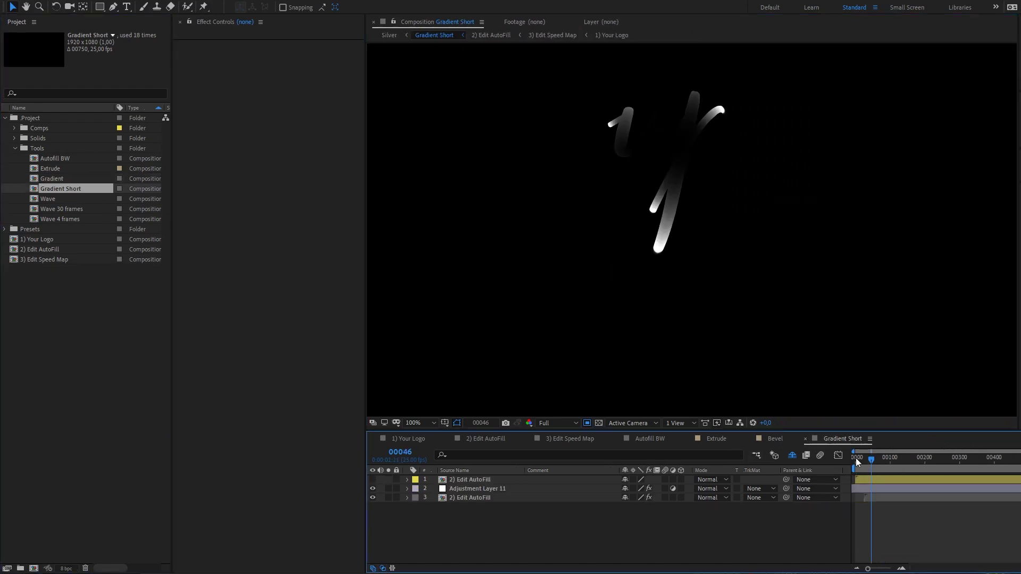
left_click(857, 456)
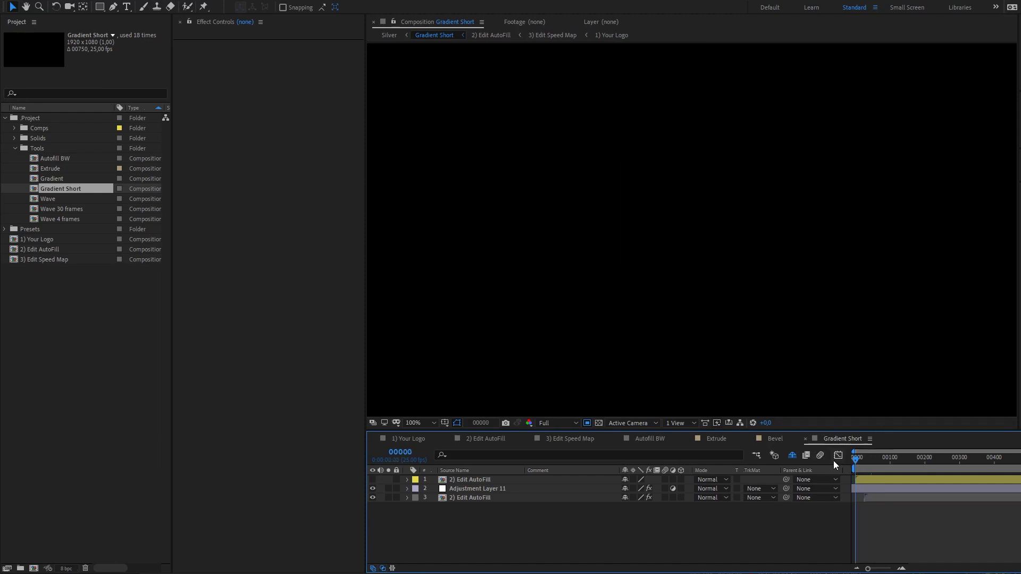
key("space")
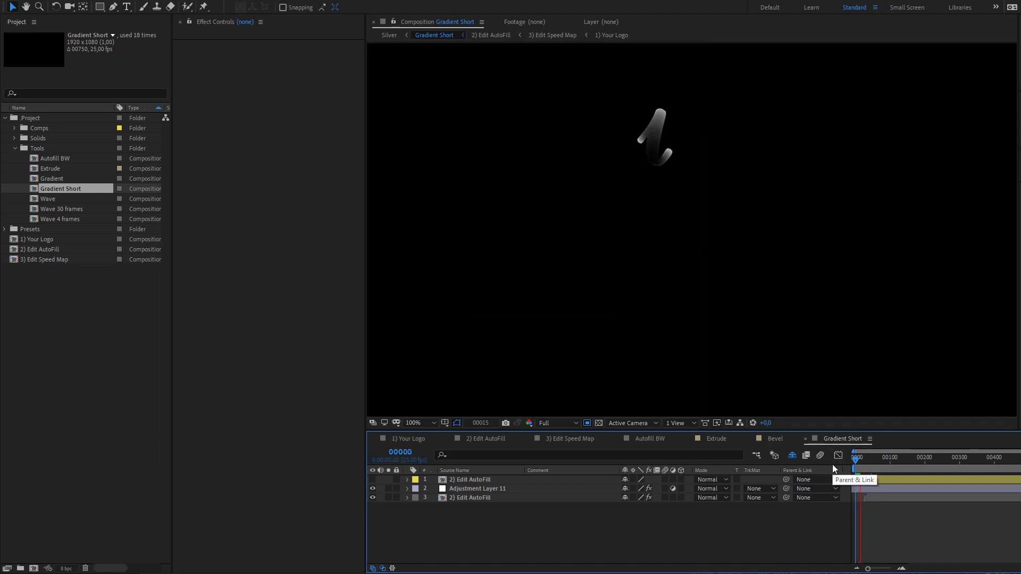
Step: Check Adjustment Layer 11 at frame 18 by toggling its visibility and disabling its Set Matte and Levels effects
left_click(445, 488)
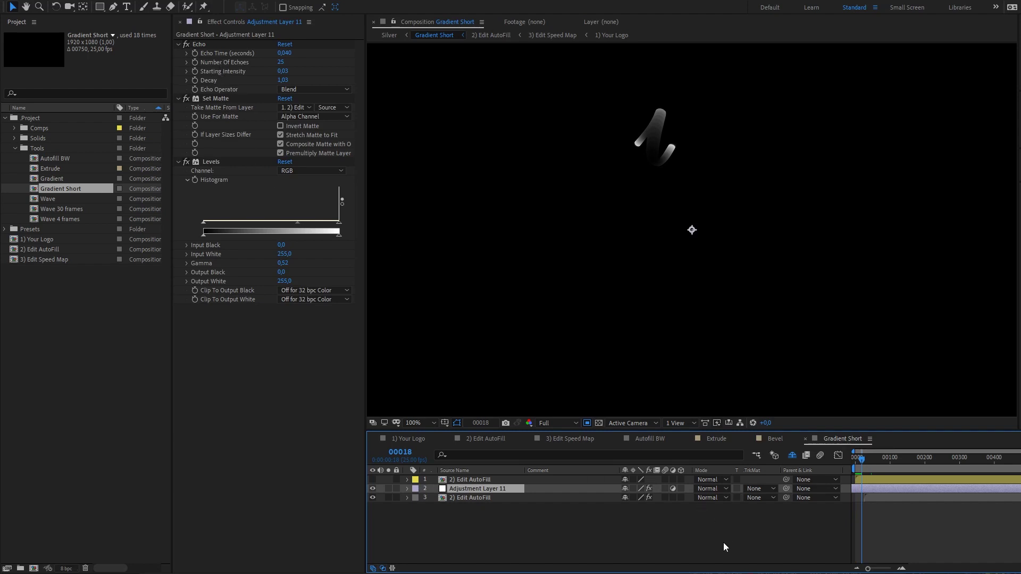
left_click(371, 489)
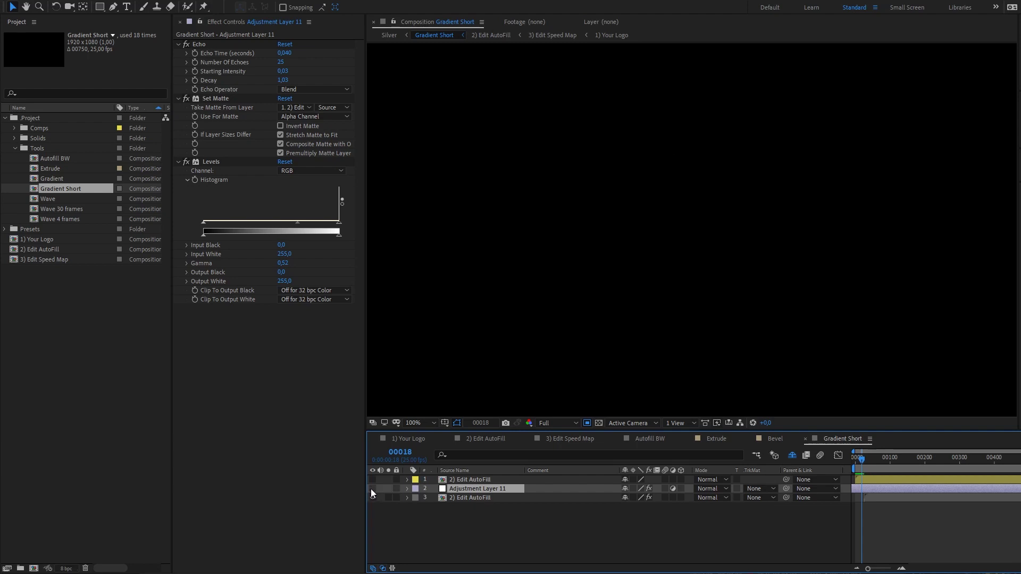
left_click(371, 489)
left_click(187, 99)
left_click(186, 162)
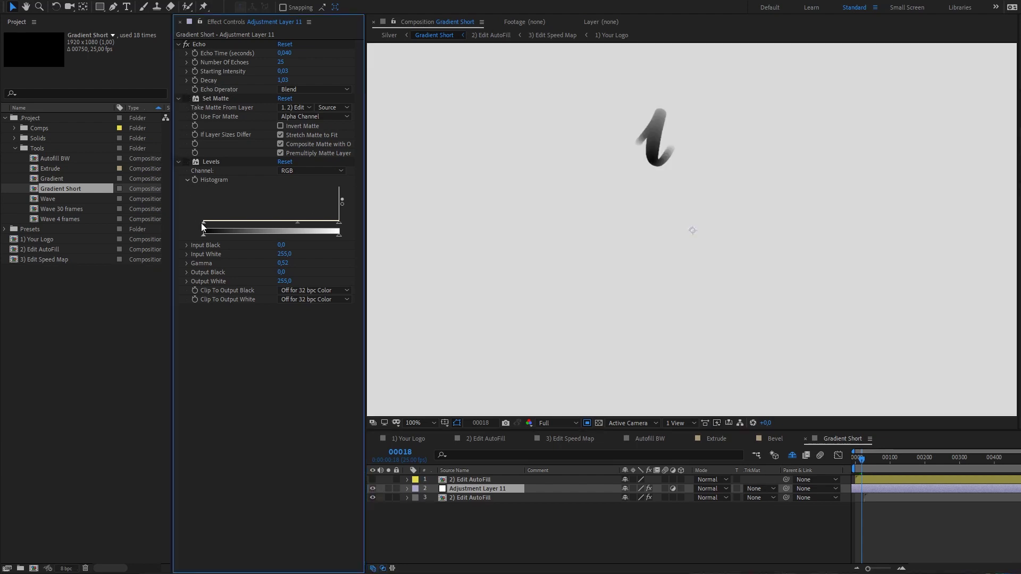
Step: Hide Adjustment Layer 11, select the 2) Edit AutoFill layer beneath it, and scrub to frame 72 to inspect its raw fill
left_click(373, 489)
left_click(471, 498)
left_click(873, 465)
left_click_drag(872, 465, 880, 466)
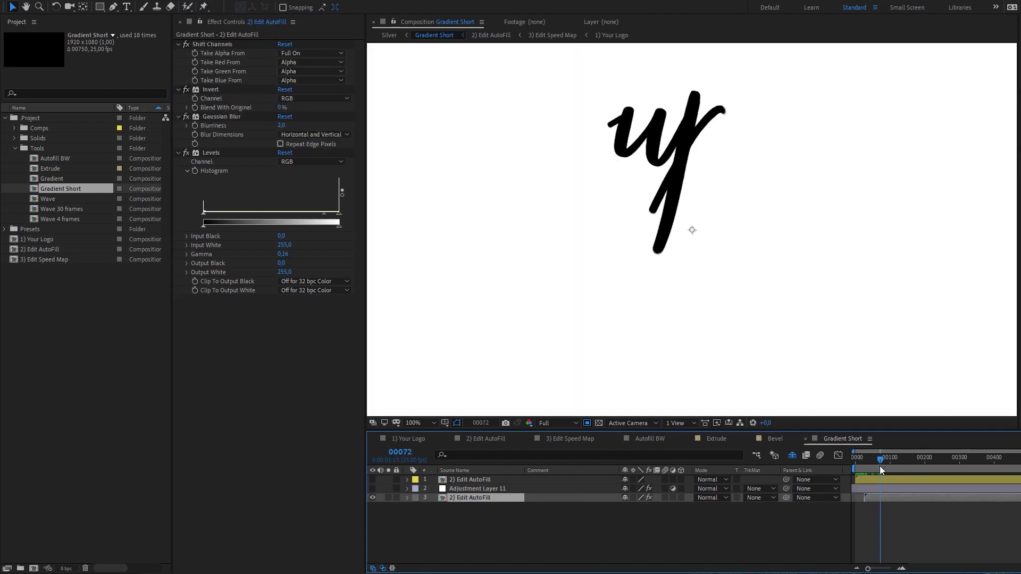
Step: Show Adjustment Layer 11 again and re-enable its Set Matte and Levels effects, with the transparency grid turned on
left_click(372, 489)
left_click(480, 489)
left_click(186, 99)
left_click(599, 423)
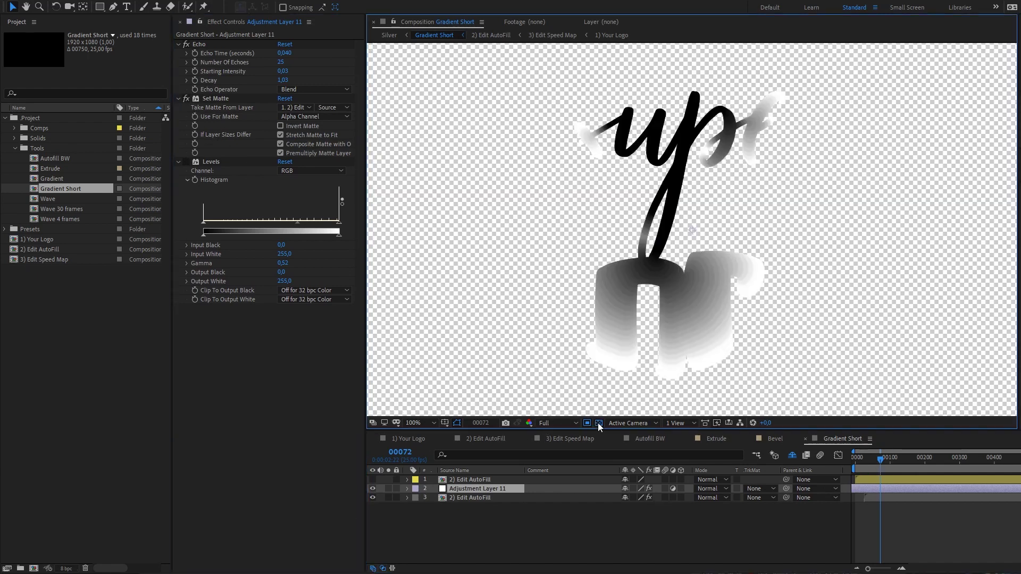
left_click(187, 161)
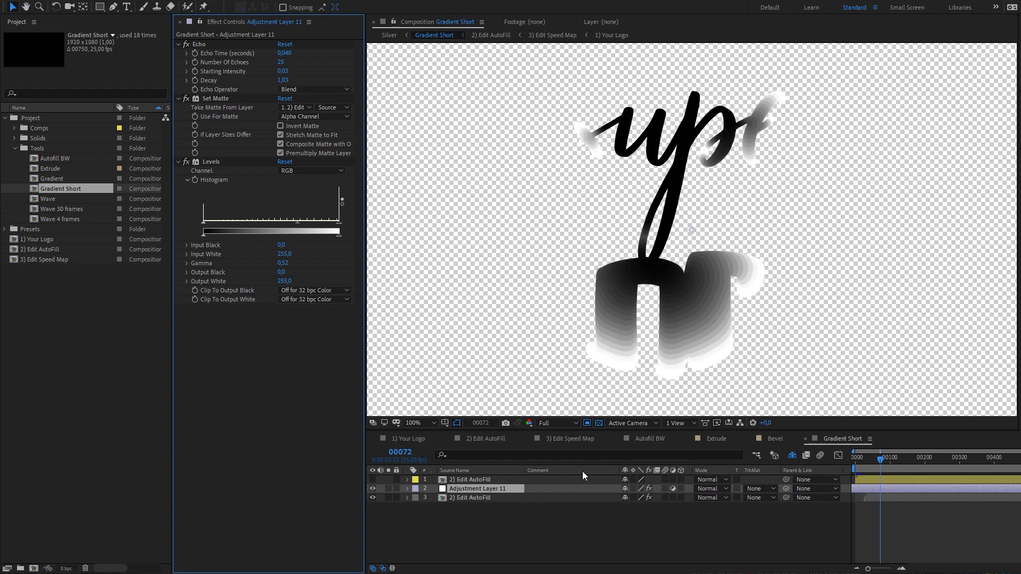
Step: Compare the gradient with the transparency grid off and on, scrubbing to frame 150 and back to frame 57, then deselect the layer
left_click(599, 423)
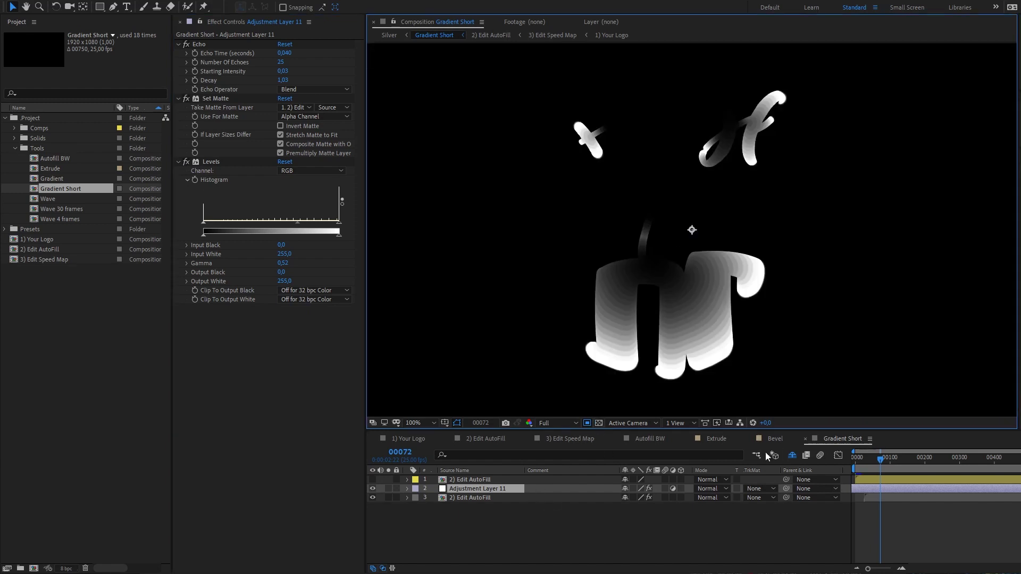
left_click_drag(864, 455, 907, 462)
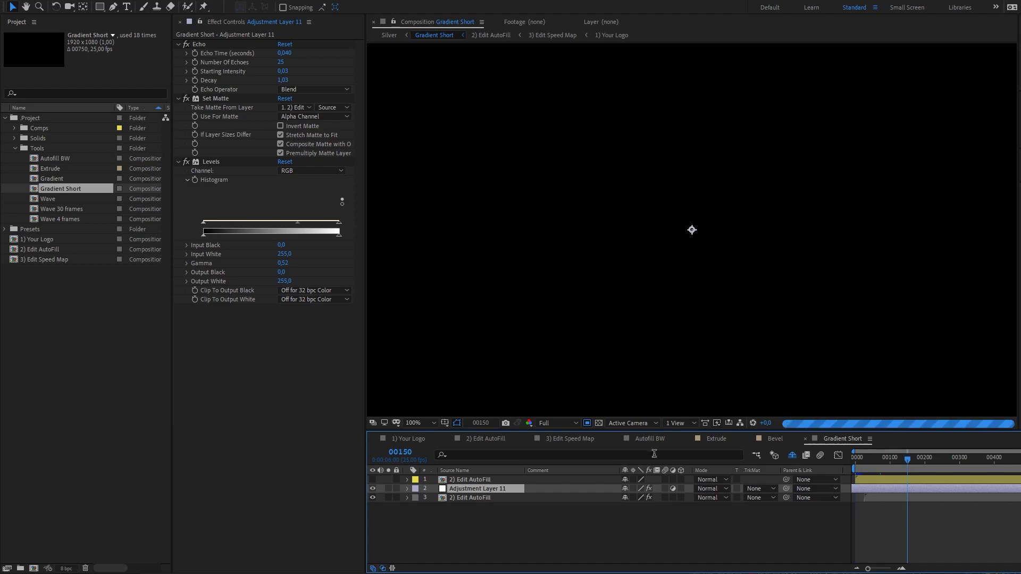
left_click(599, 422)
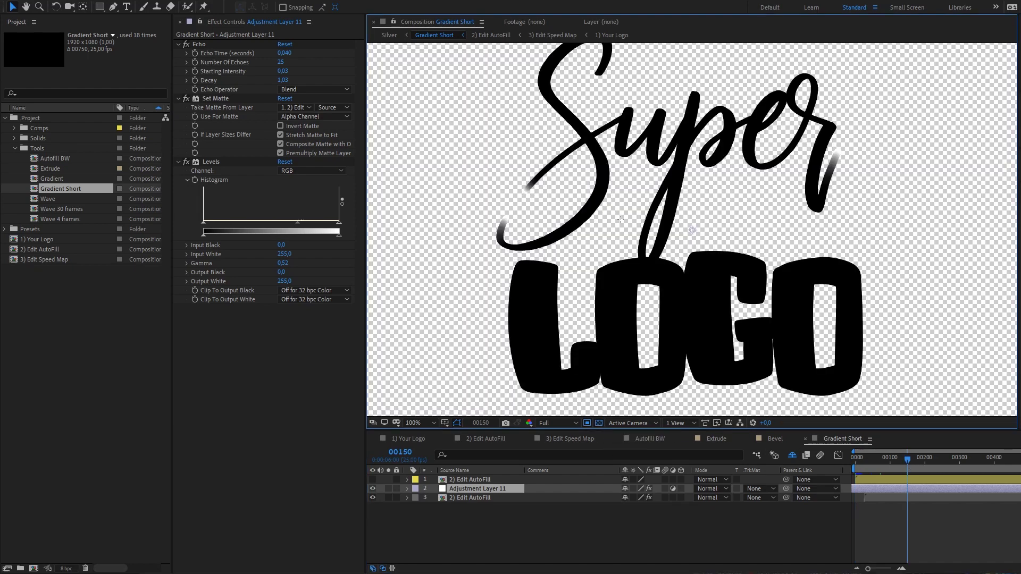
left_click_drag(883, 464, 876, 459)
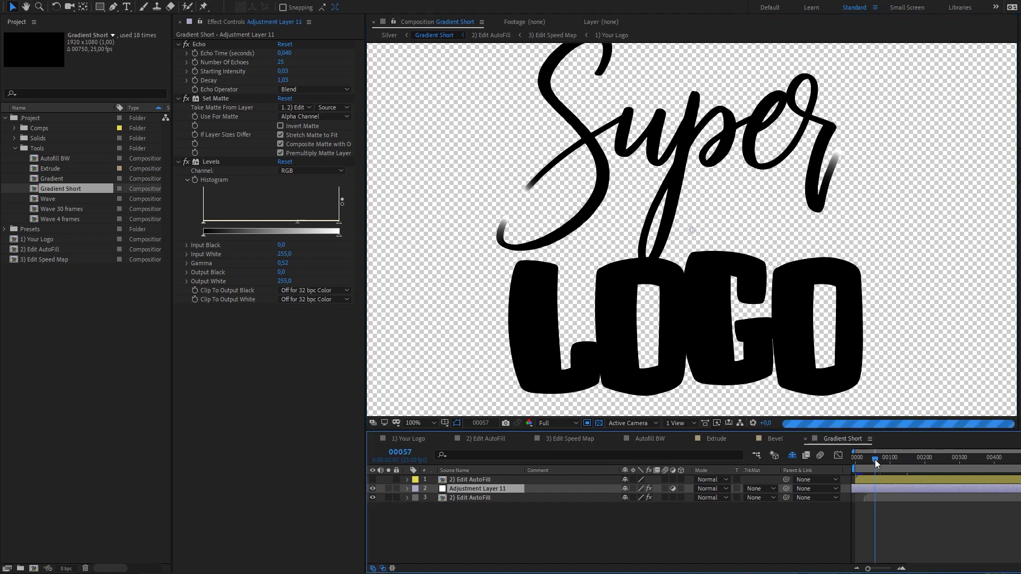
left_click(690, 528)
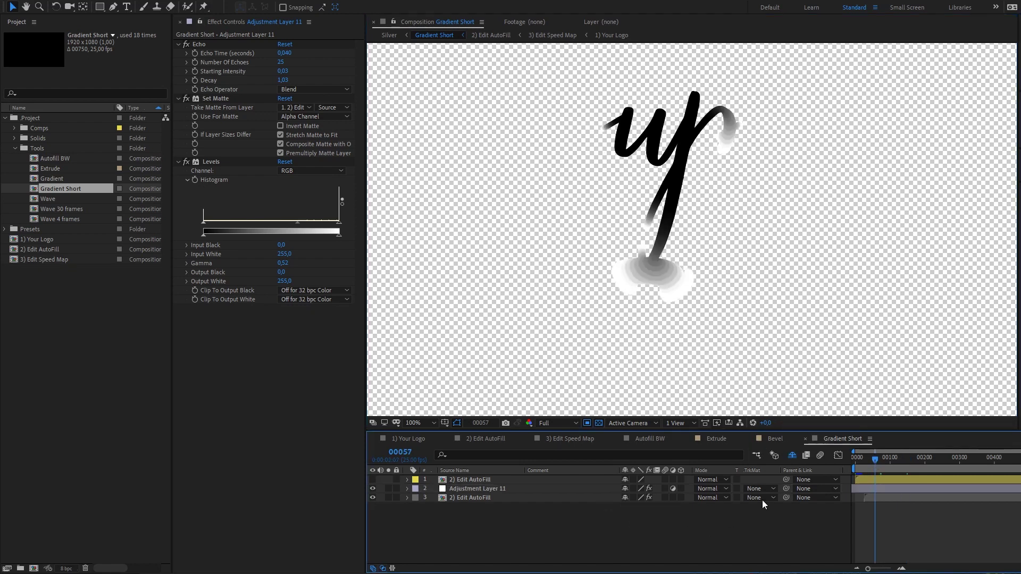
Step: Close the Gradient Short, Bevel, Extrude and Autofill BW compositions
left_click(806, 439)
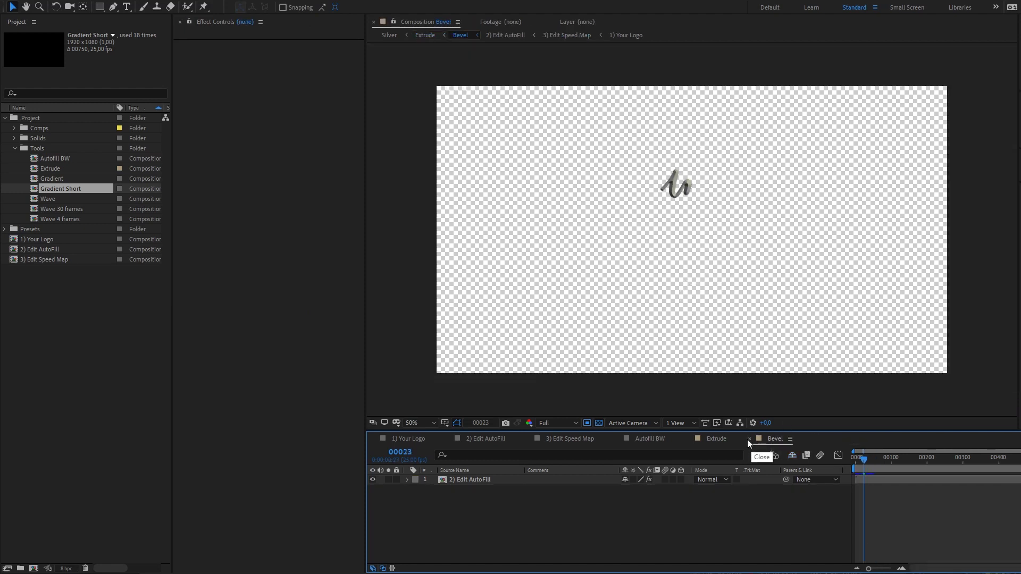
left_click(749, 440)
left_click(688, 439)
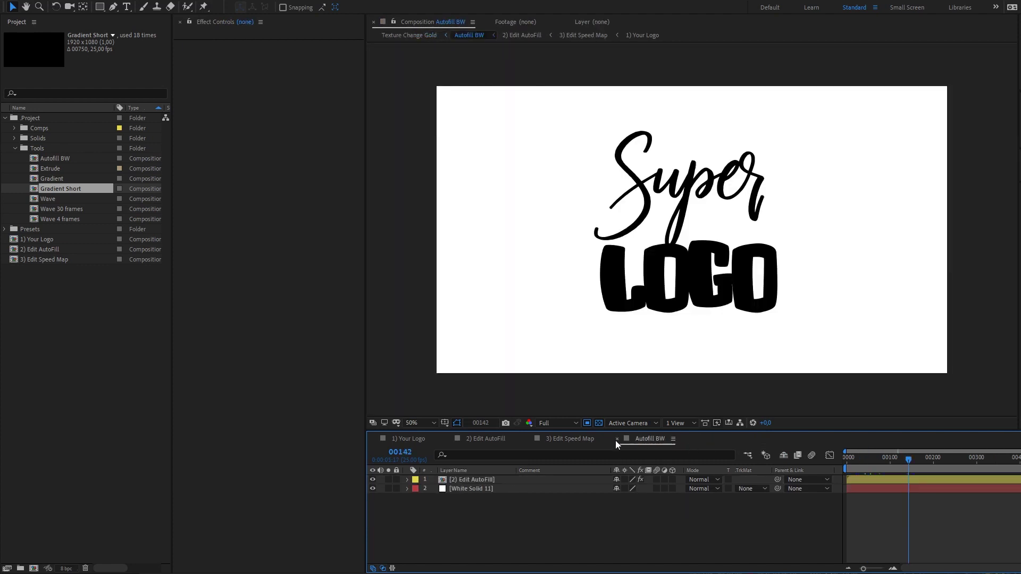
left_click(616, 439)
left_click(528, 535)
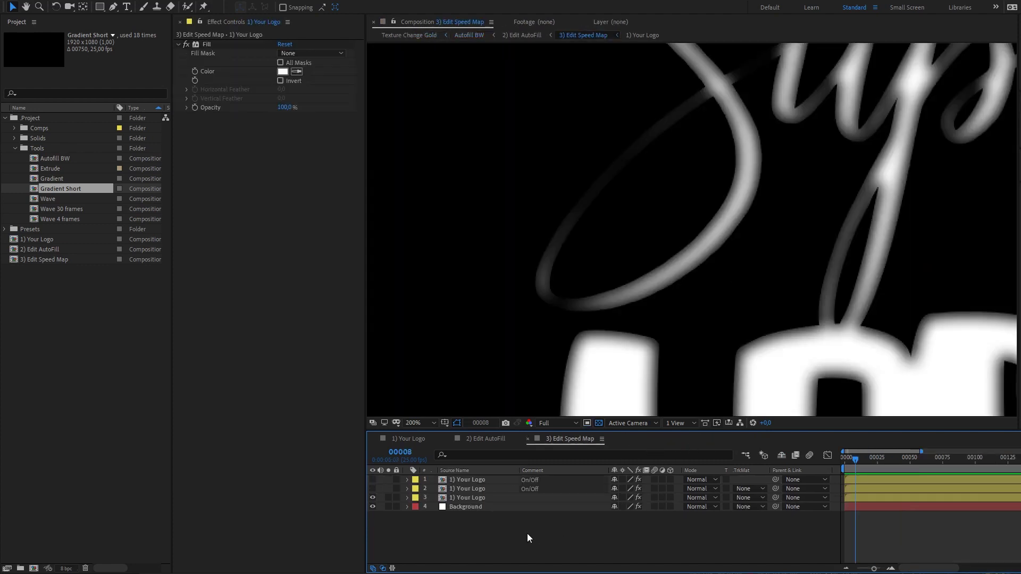
Step: Open the Wave composition, turn off the transparency grid and play its animation with the upper 2) Edit AutoFill layer selected
double_click(47, 199)
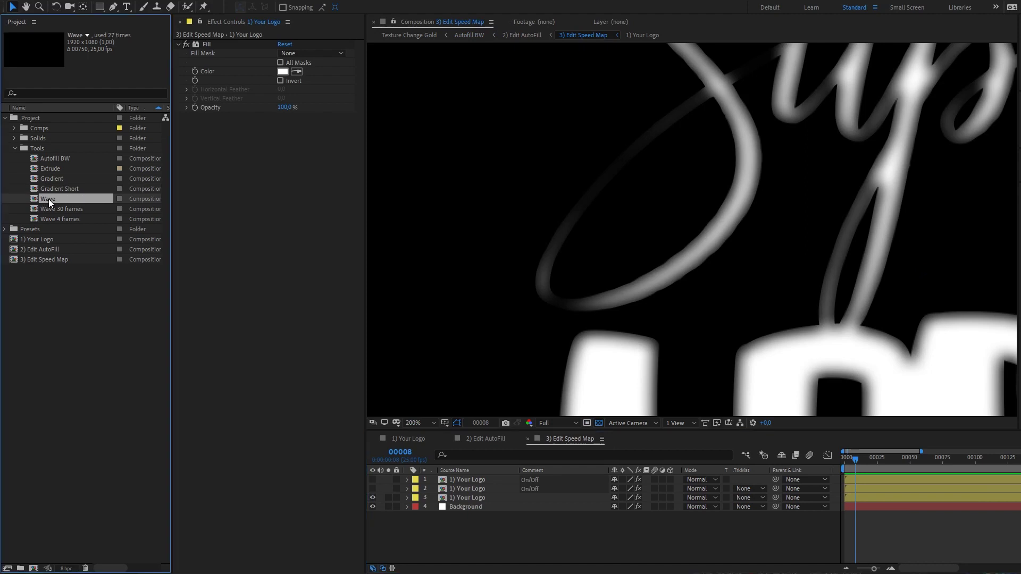
left_click(598, 424)
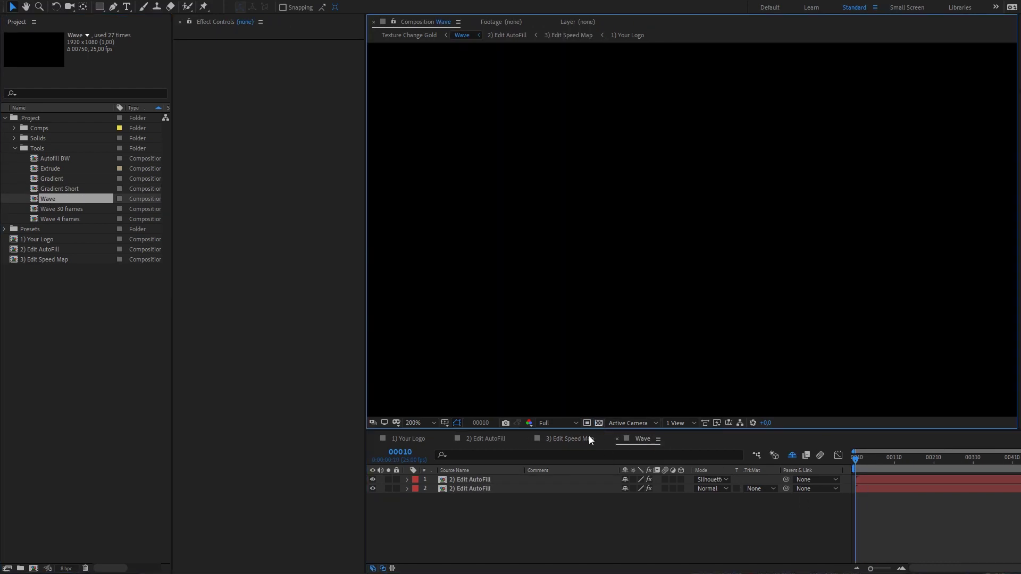
left_click(488, 481)
key("space")
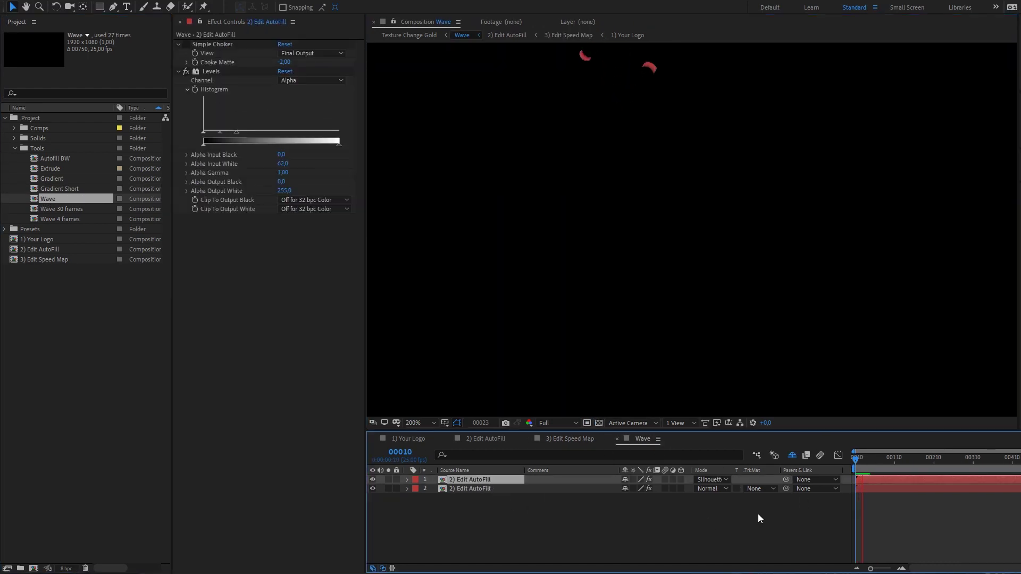
Step: Scrub through the Wave animation at 100% zoom and replay it to inspect the moving wave
mouse_move(886, 477)
left_mouse_down()
mouse_move(911, 476)
mouse_move(889, 477)
left_mouse_up()
scroll(719, 273, "down", 1)
left_click_drag(731, 247, 704, 301)
left_click_drag(869, 461, 845, 466)
key("space")
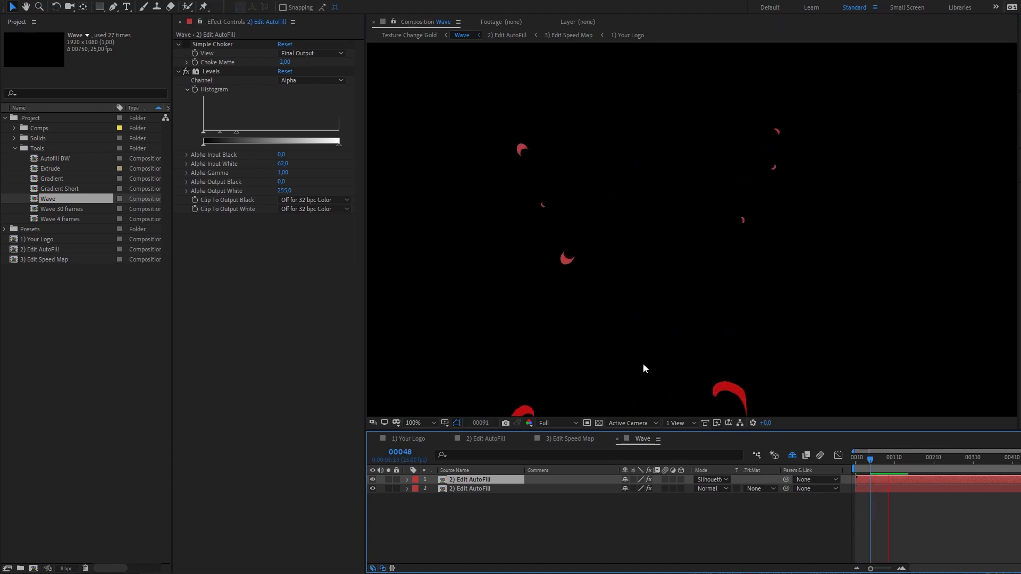
Step: Duplicate both 2) Edit AutoFill layers, start the copies at frame 98 above the originals, and preview the second wave from the beginning
left_click(478, 488, "shift")
key("ctrl+d")
key("alt+bracketleft")
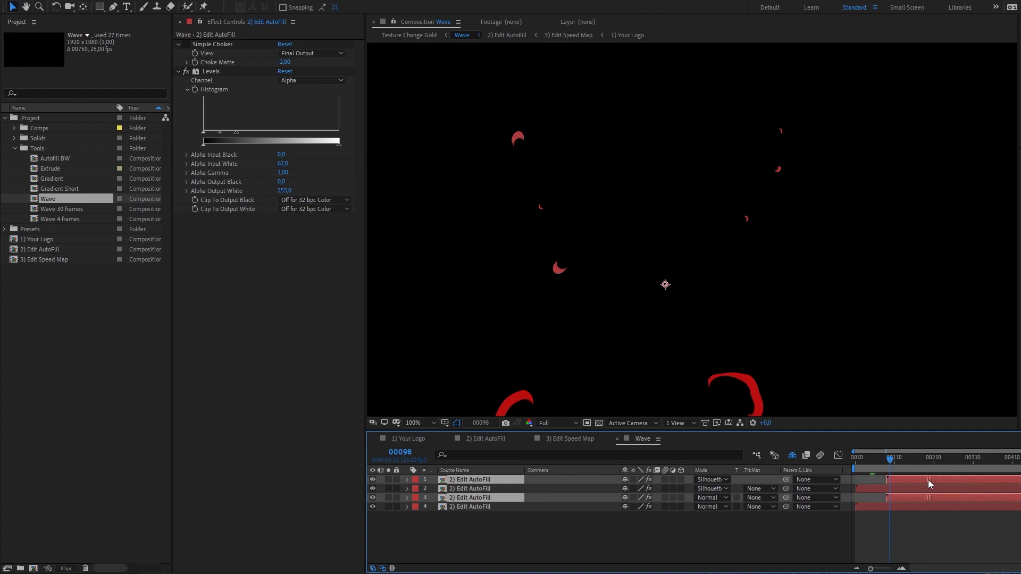
left_click_drag(476, 498, 480, 487)
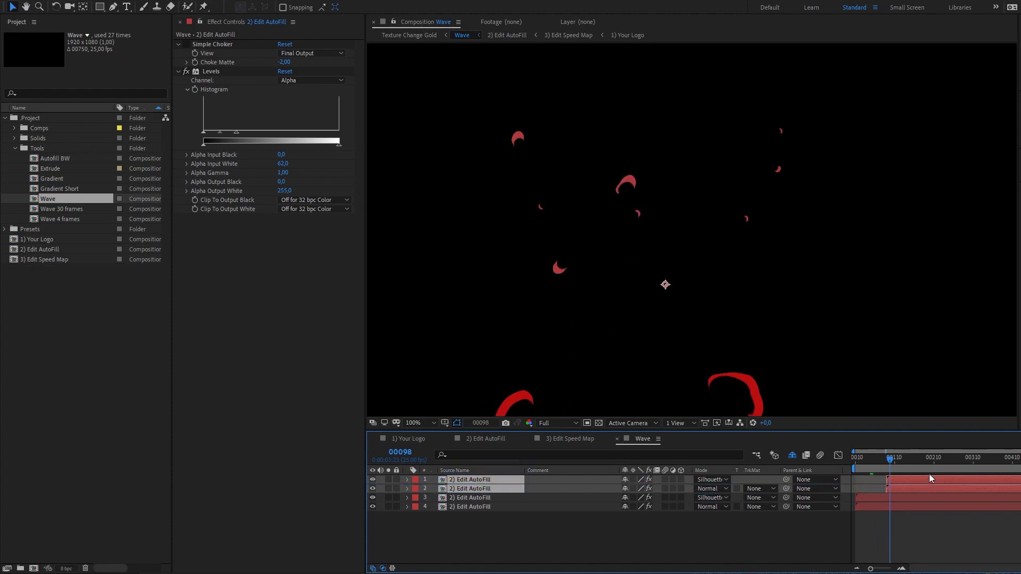
left_click_drag(891, 461, 841, 462)
key("space")
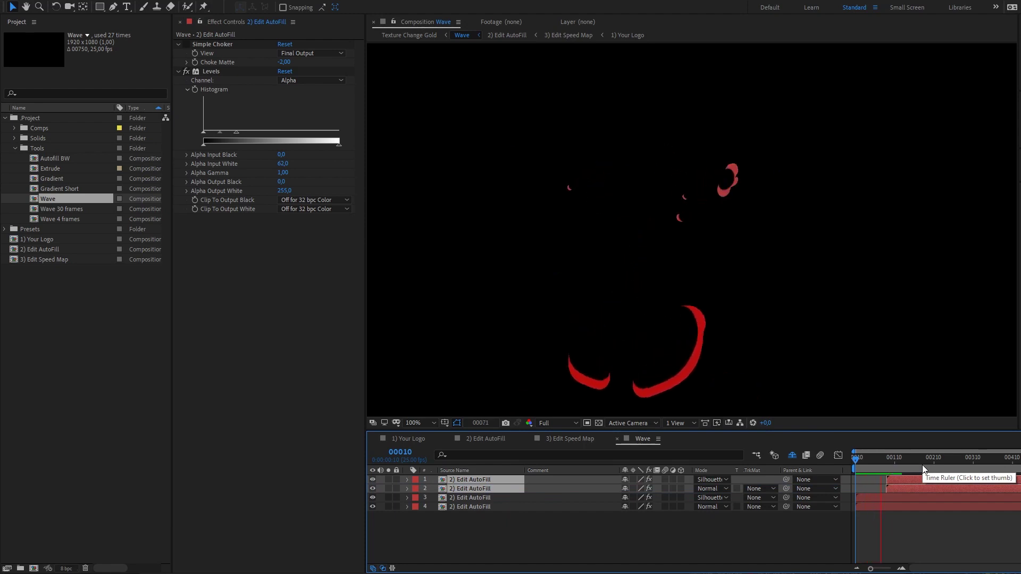
key("space")
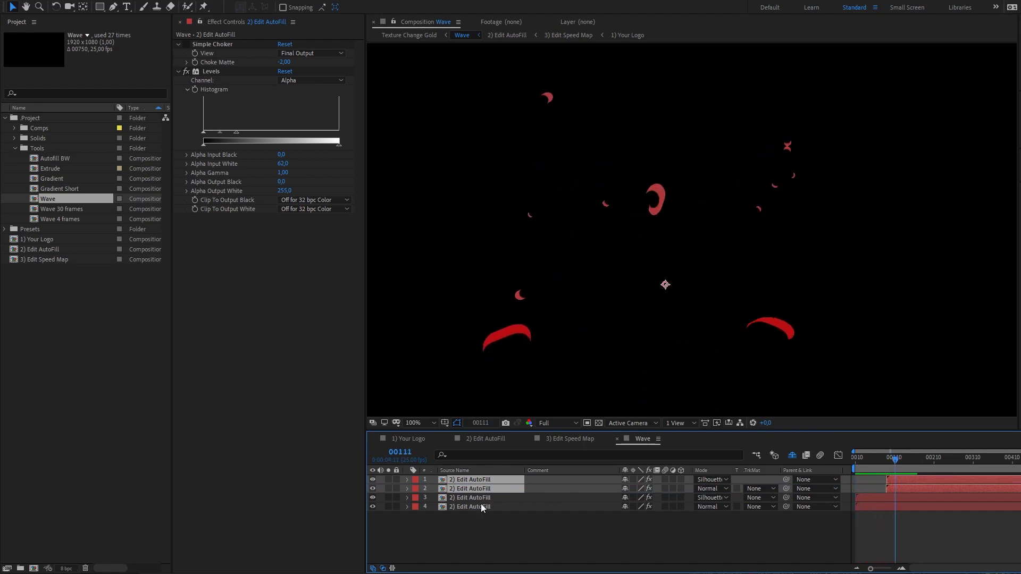
Step: Delete the two duplicated 2) Edit AutoFill layers from the Wave composition
left_click(481, 523)
left_click(477, 480)
left_click(478, 488, "shift")
key("Delete")
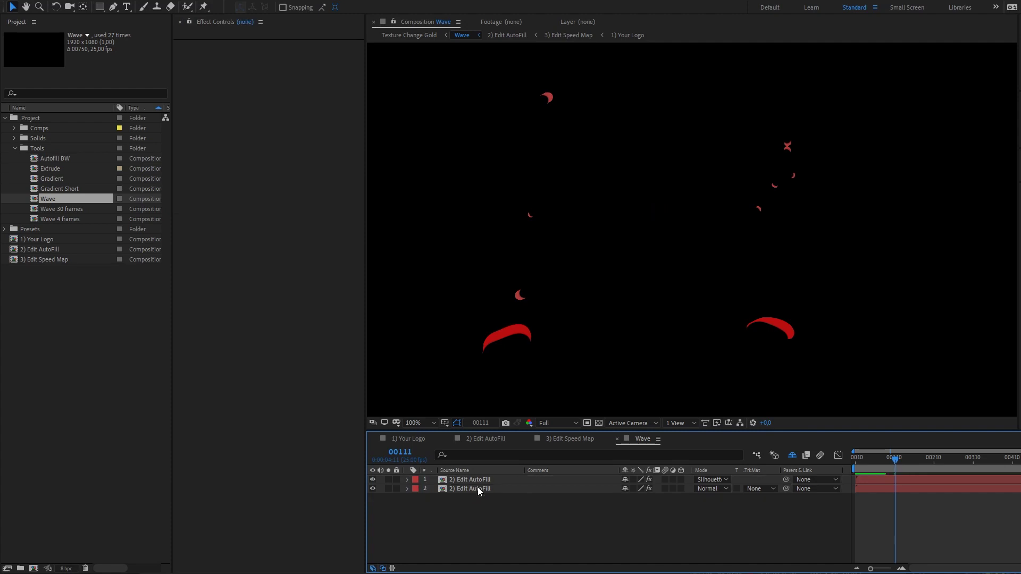
Step: Add an adjustment layer above the two Wave layers and apply the Echo effect to it
key("ctrl+alt+y")
key("ctrl+space")
type("ex")
left_click(478, 486)
key("ctrl+z")
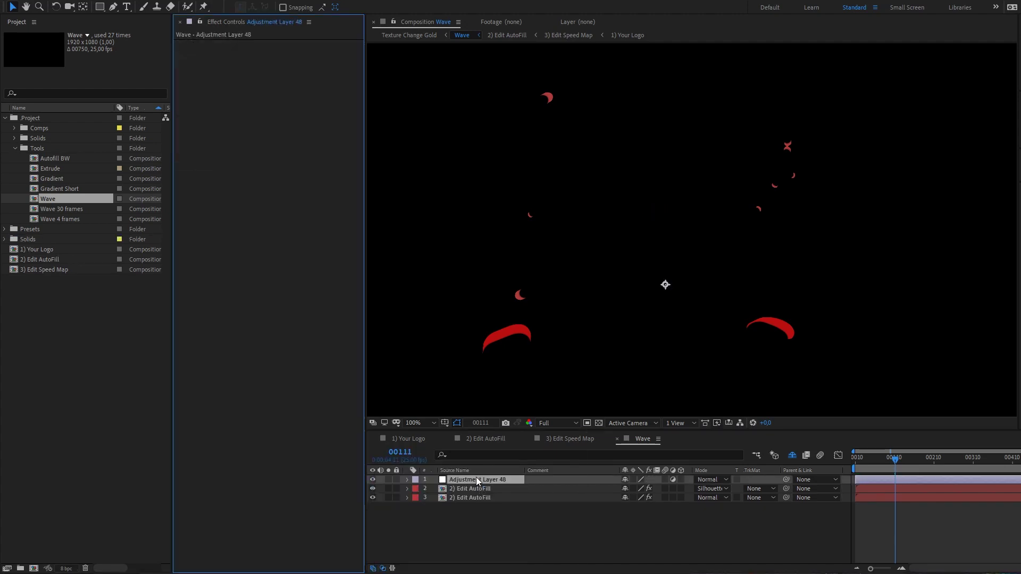
key("ctrl+space")
type("ec")
left_click(469, 483)
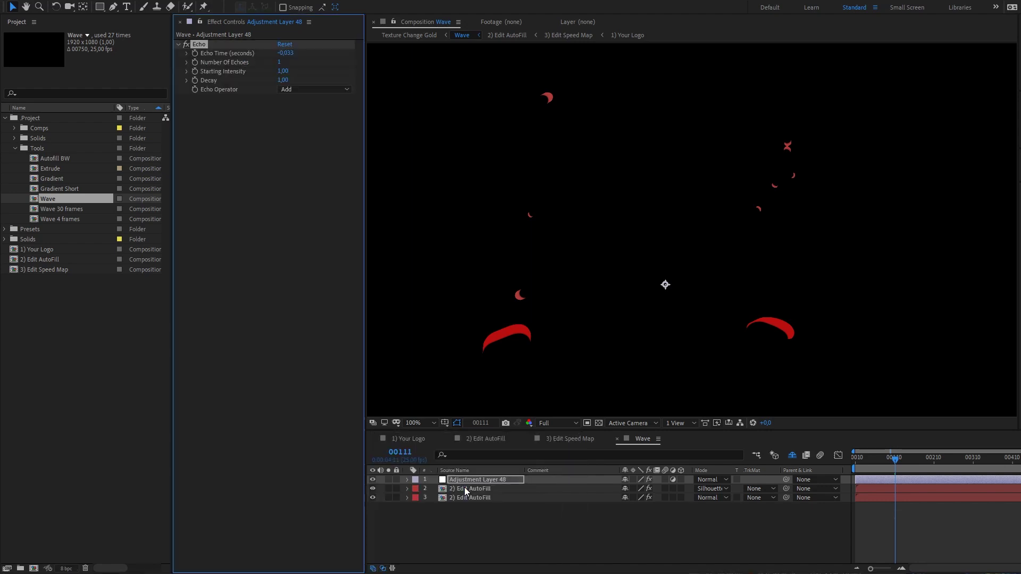
Step: Set the Echo time to 1 second and the number of echoes to 3, and preview the repeated waves
left_click(285, 53)
type("1")
key("Return")
left_click(282, 62)
type("3")
key("Return")
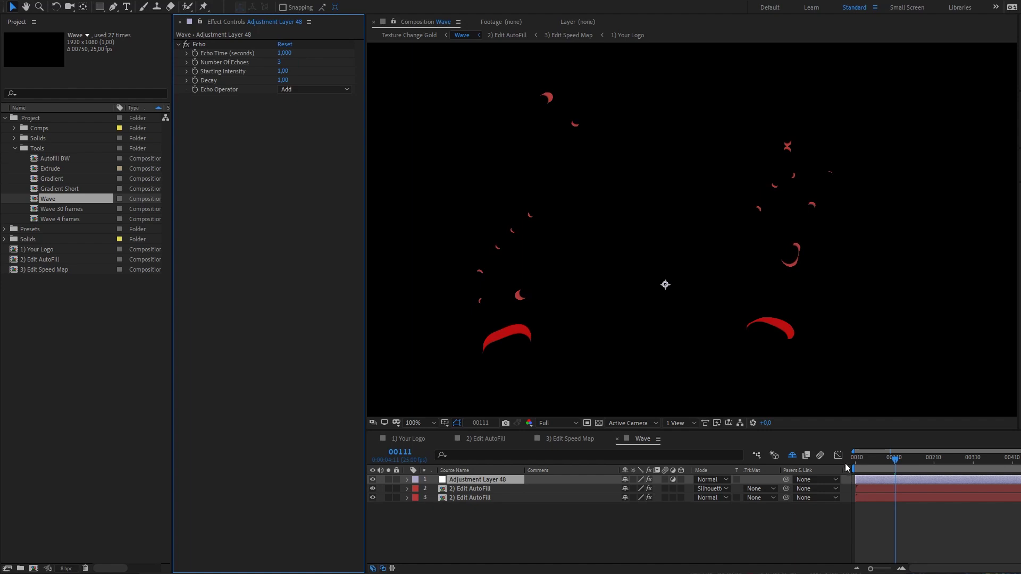
key("space")
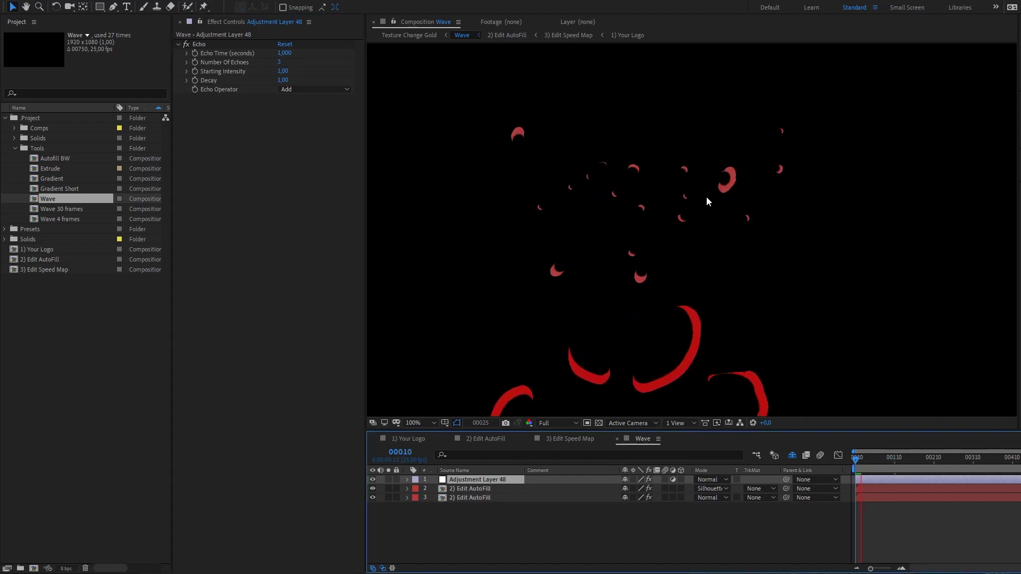
key("space")
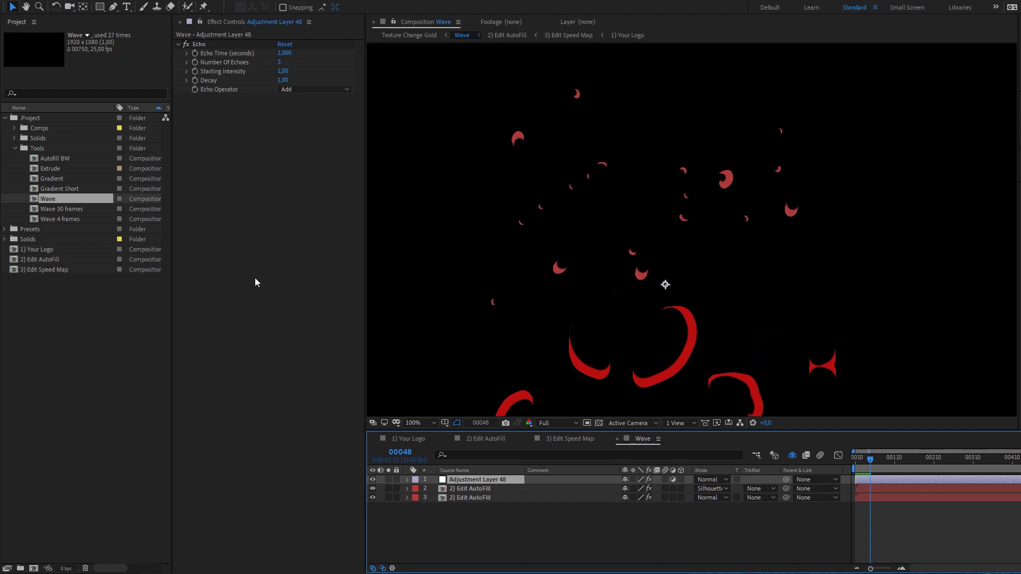
Step: Add a Gaussian Blur to the adjustment layer with a blurriness of about 12.4
key("ctrl+space")
type("gau")
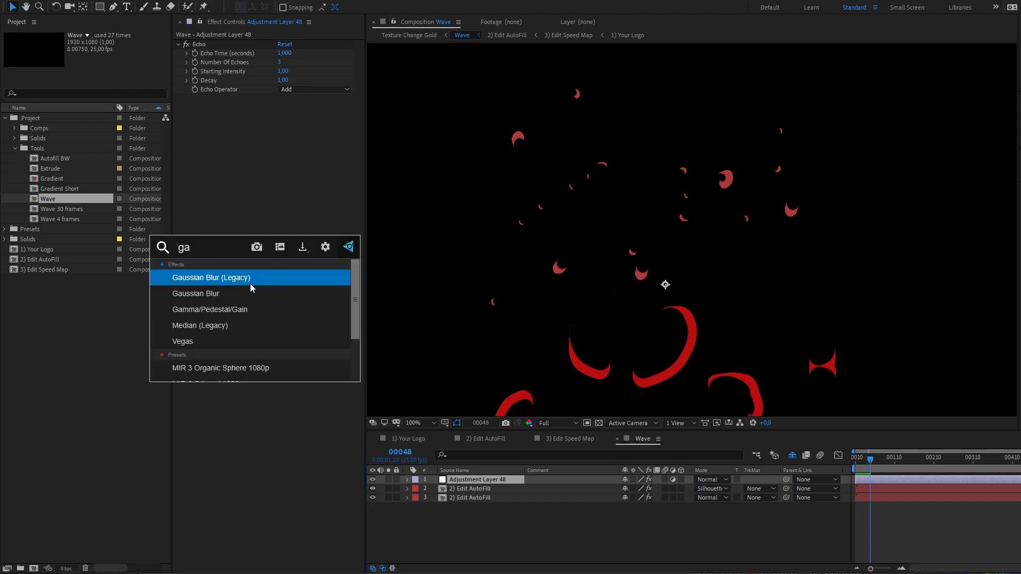
left_click(242, 292)
left_click_drag(281, 107, 346, 113)
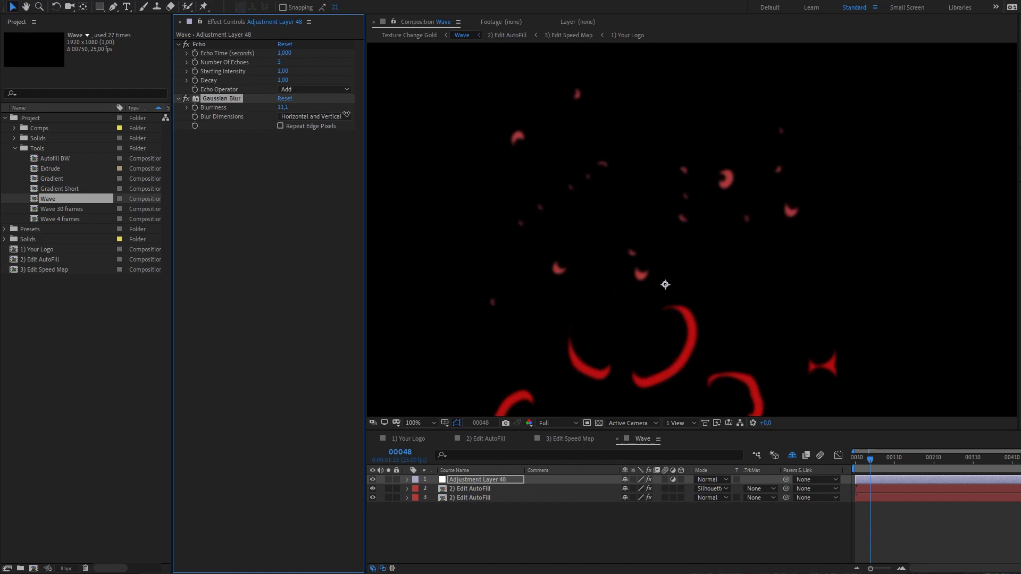
Step: Add Levels on the Alpha channel with input black 75 and input white 96, and preview the sharpened blobs
key("ctrl+space")
left_click(287, 182)
left_click(310, 144)
left_click(321, 207)
left_click_drag(205, 196, 244, 199)
left_click_drag(338, 201, 256, 204)
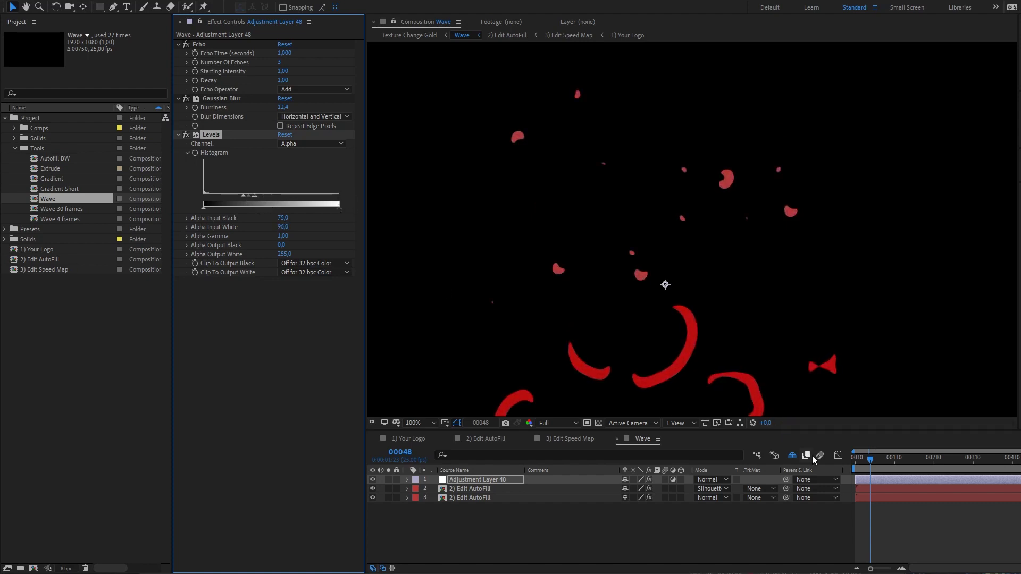
key("space")
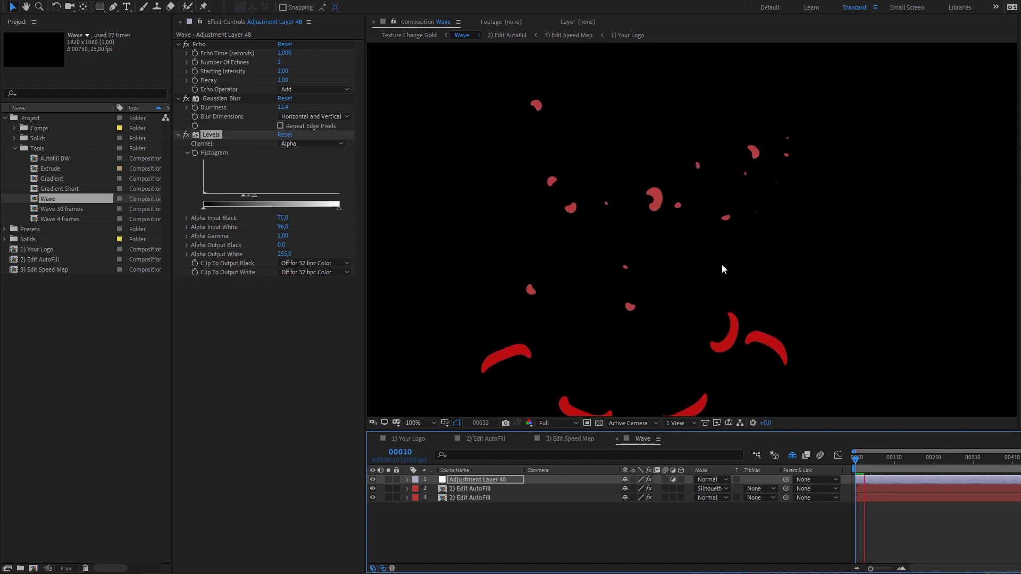
key("space")
Step: Delete the Levels, Gaussian Blur and Echo effects, and remove the adjustment layer from the Wave composition
left_click(286, 347)
left_click(218, 134)
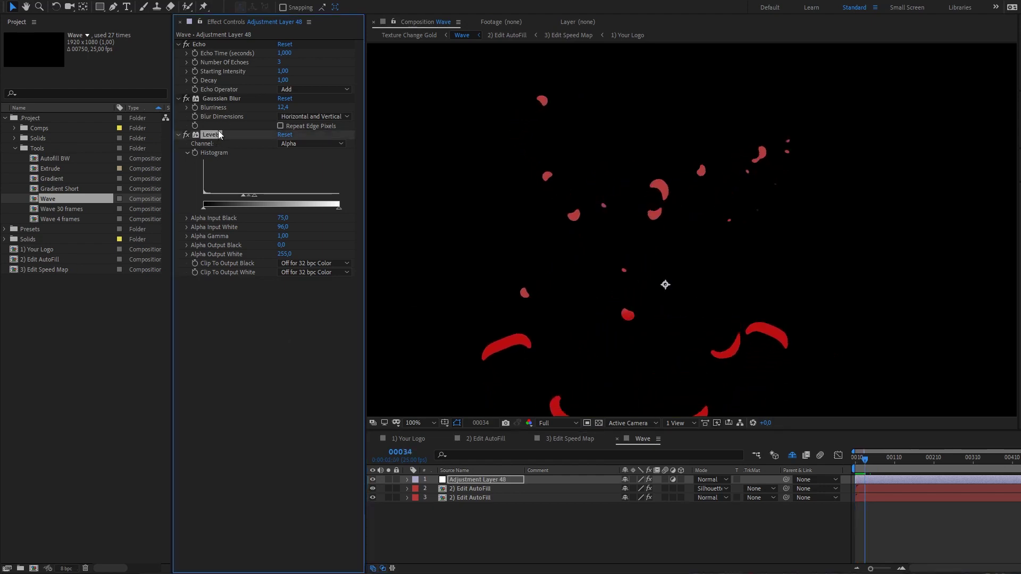
key("Delete")
left_click(223, 98)
key("Delete")
left_click(214, 44)
key("Delete")
left_click(488, 520)
left_click(480, 479)
key("Delete")
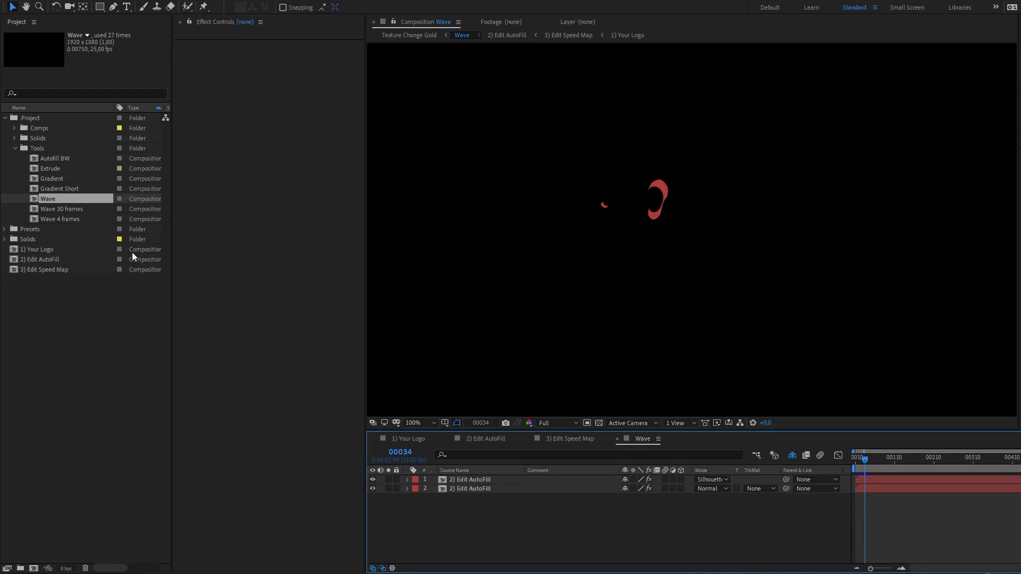
Step: Look at the Wave 30 frames and Wave 4 frames compositions, and close both along with Wave
left_click(77, 210)
double_click(76, 209)
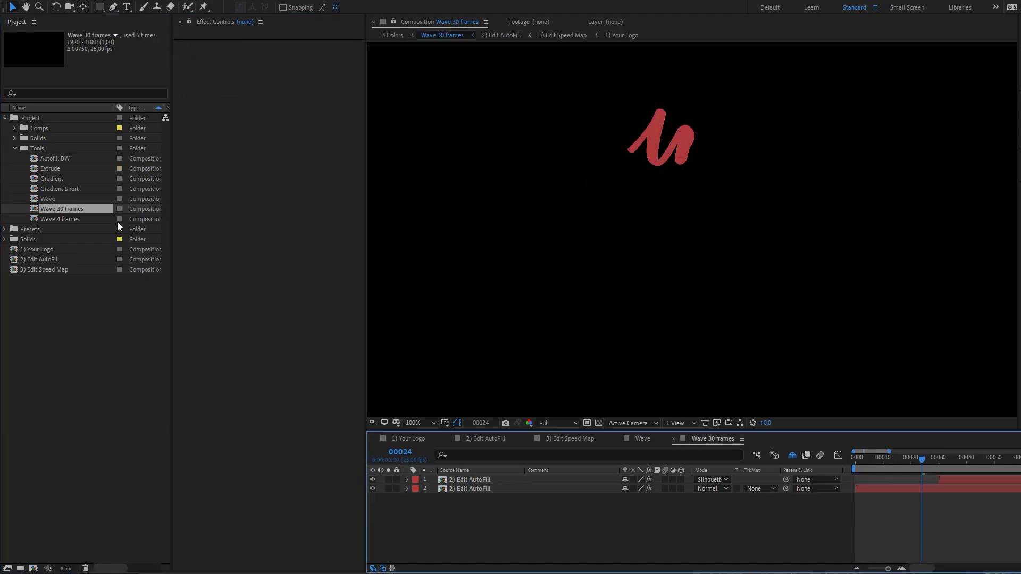
double_click(75, 219)
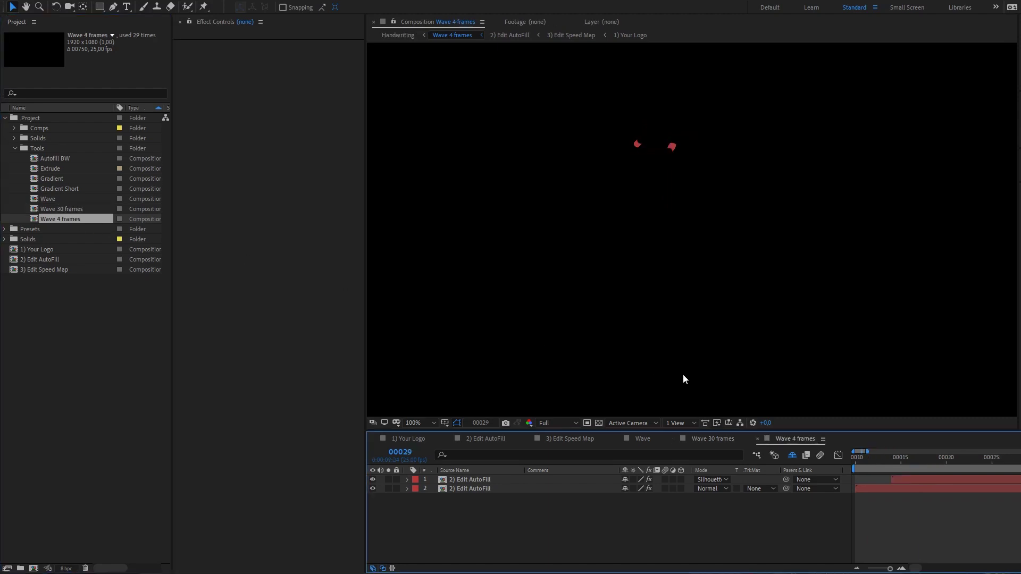
left_click(758, 439)
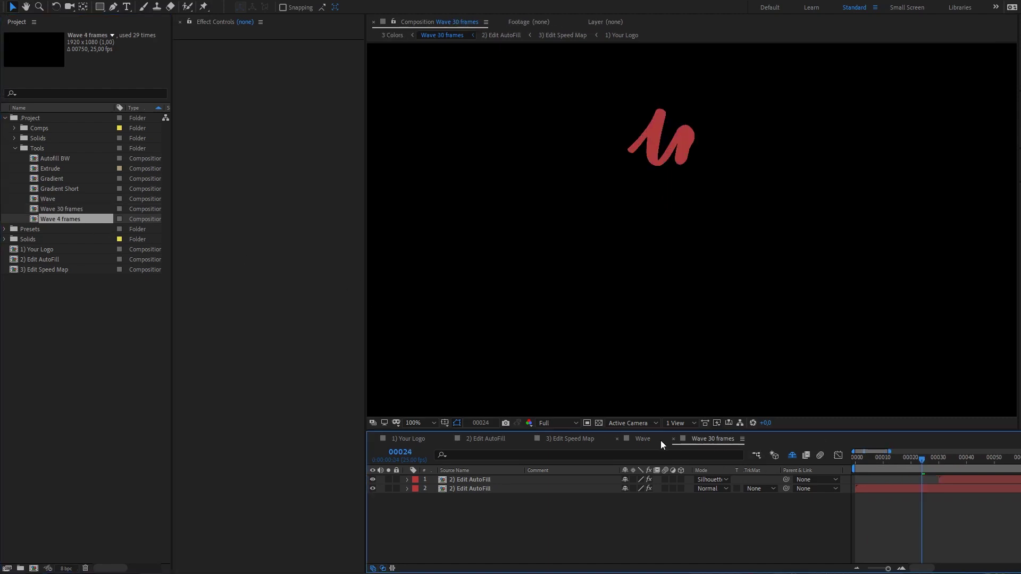
left_click(675, 439)
left_click(618, 439)
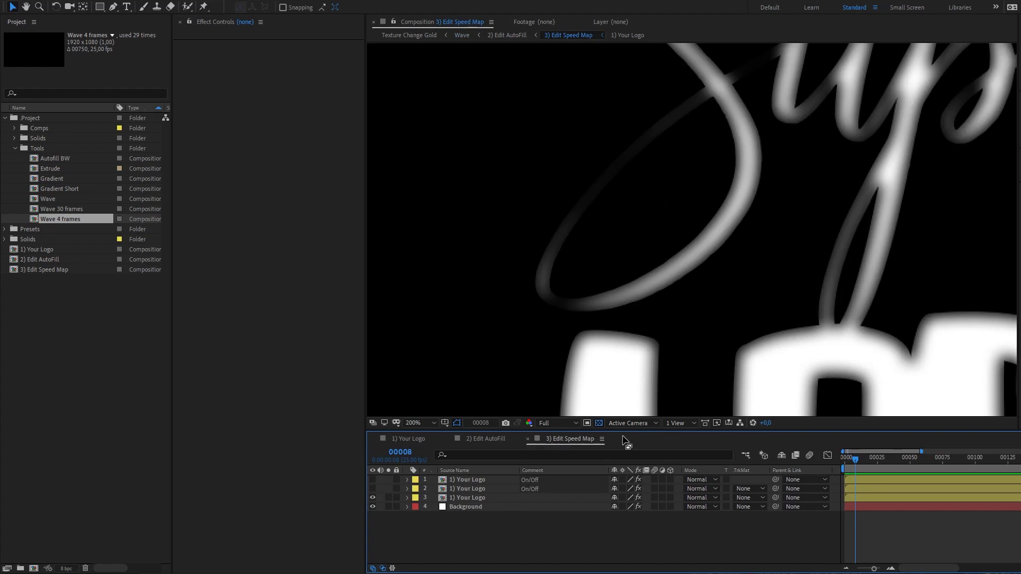
Step: Go back through the helper compositions in the Tools folder up to Extrude, and collapse the Tools and Project folders
left_click(56, 217)
left_click(59, 199)
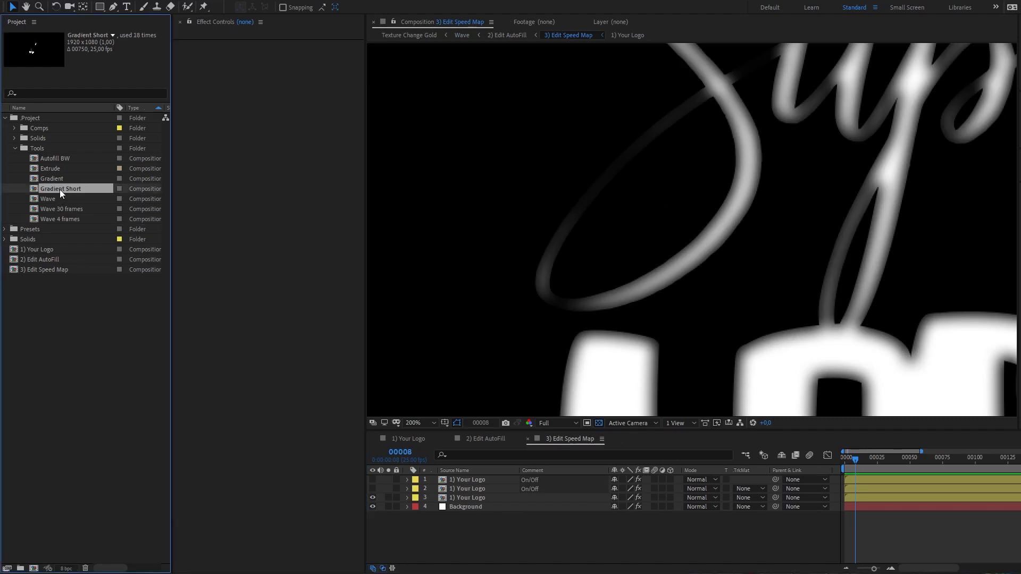
left_click(58, 180)
left_click(58, 169)
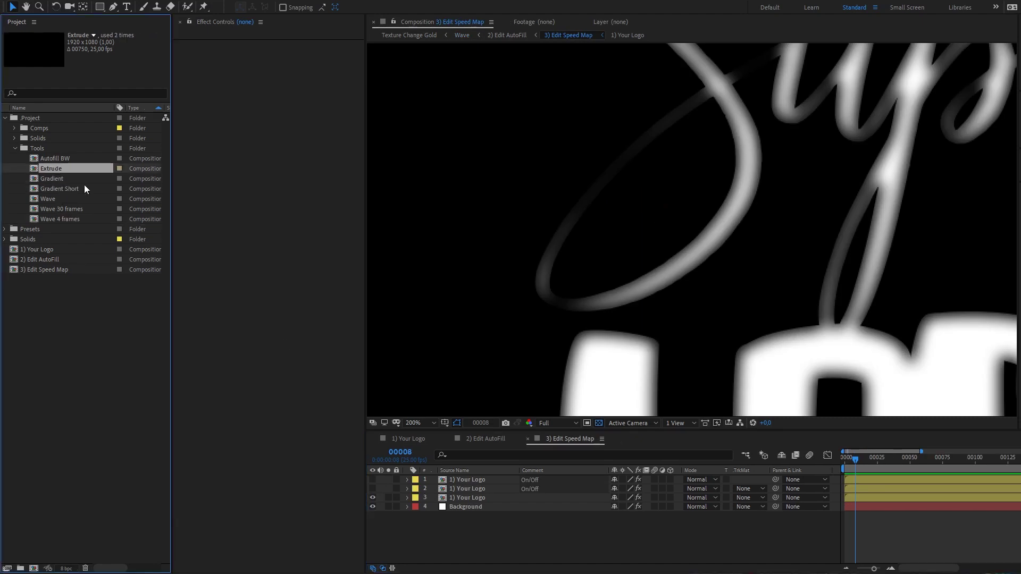
left_click(15, 149)
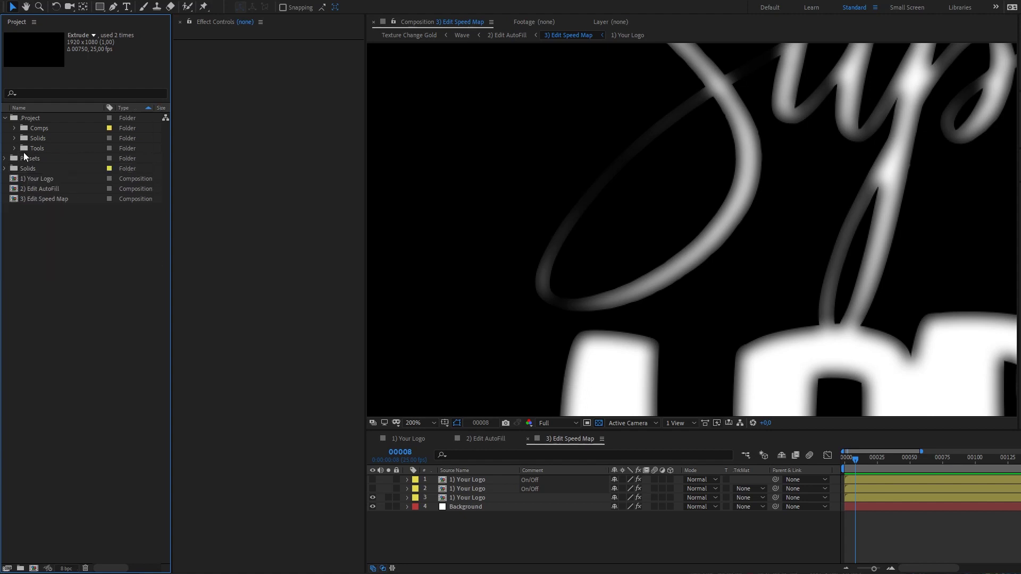
left_click(5, 118)
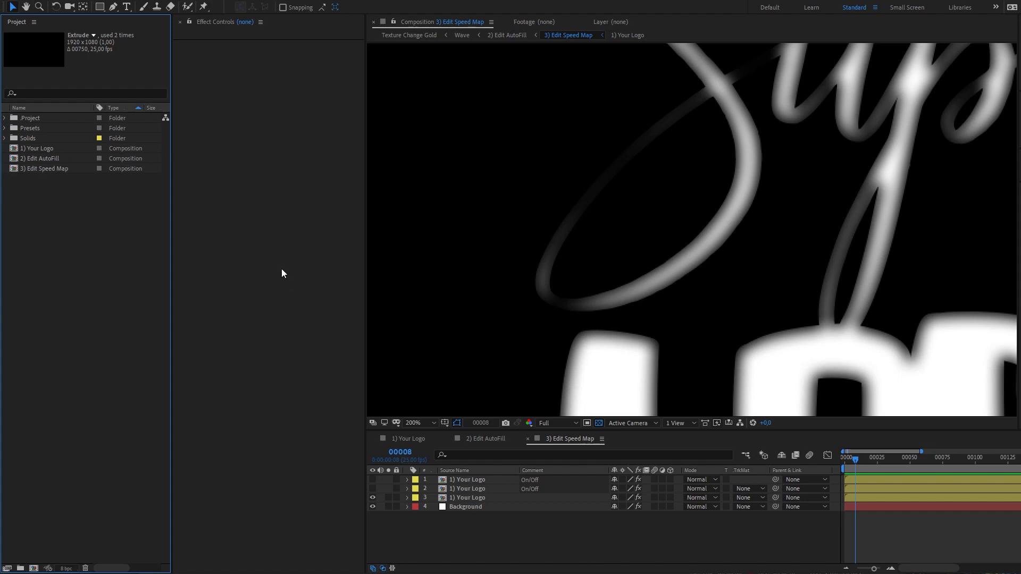
Step: Expand the Presets folder with its Fast and Complex subfolders, and open the 3 Colors preset fitted to the viewer
left_click(6, 129)
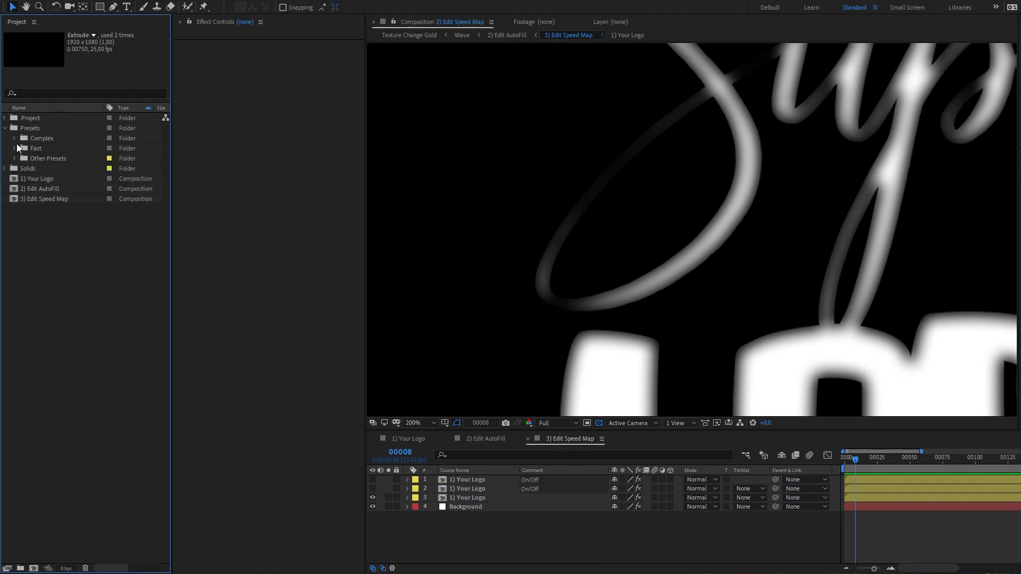
left_click(14, 149)
left_click(14, 138)
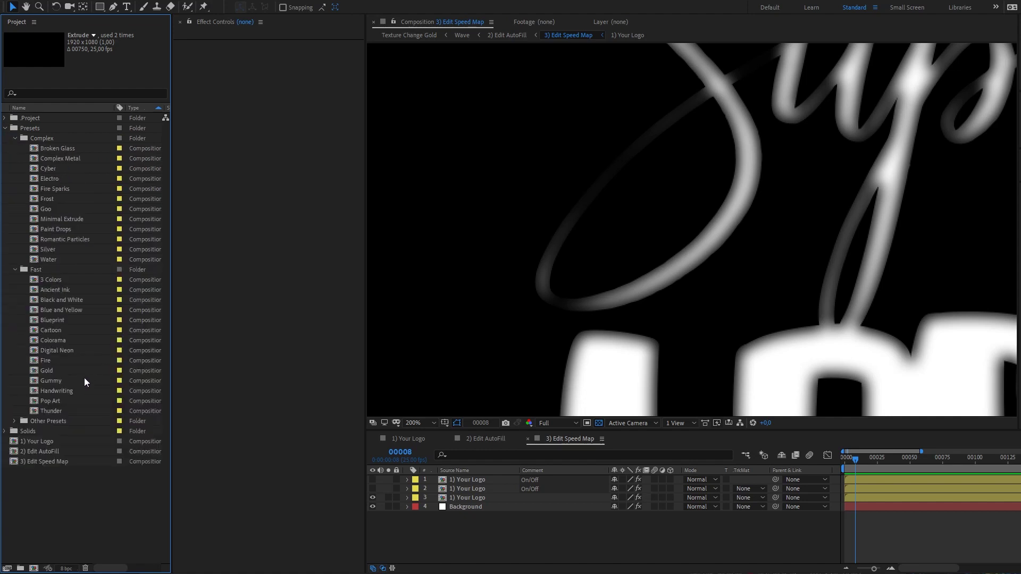
double_click(51, 280)
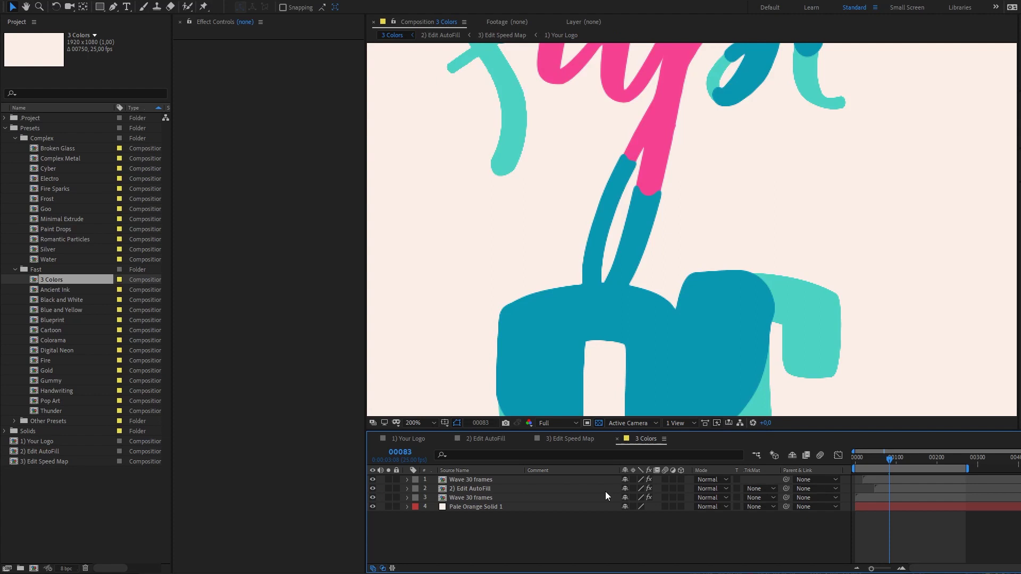
key("shift+slash")
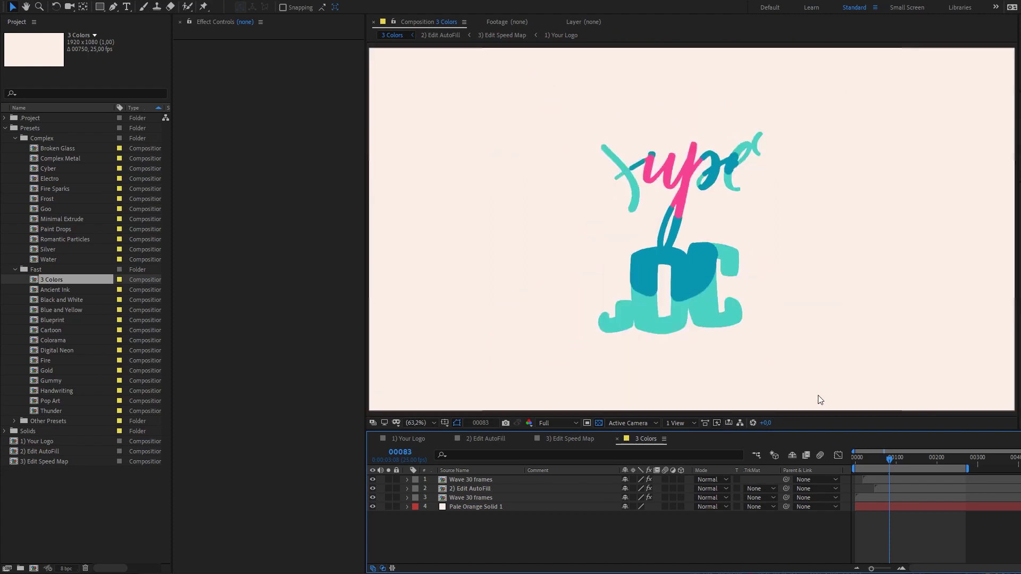
Step: Play the 3 Colors preset from its start and scrub through it to examine how its layers are offset in time
left_click(857, 458)
key("space")
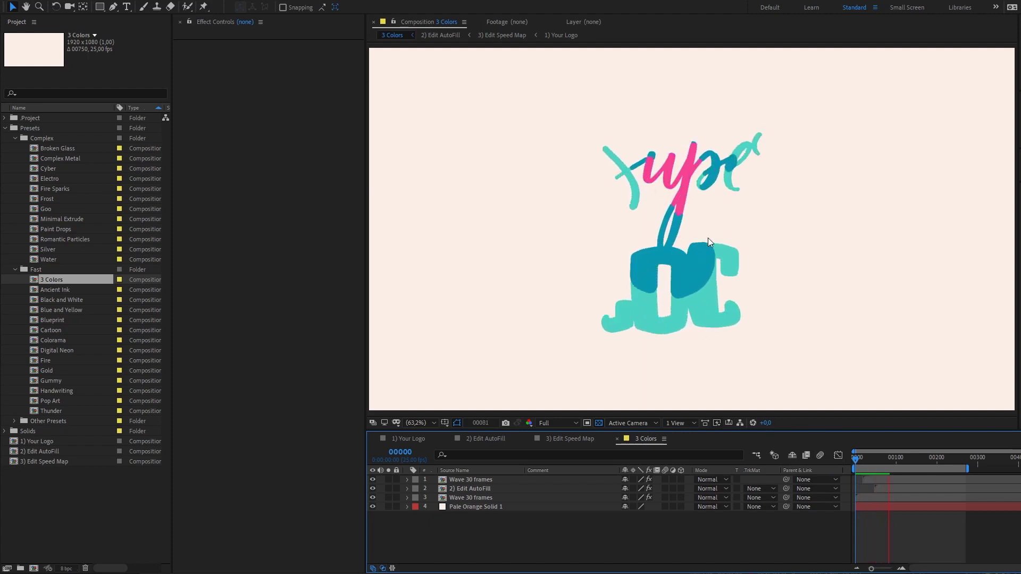
key("space")
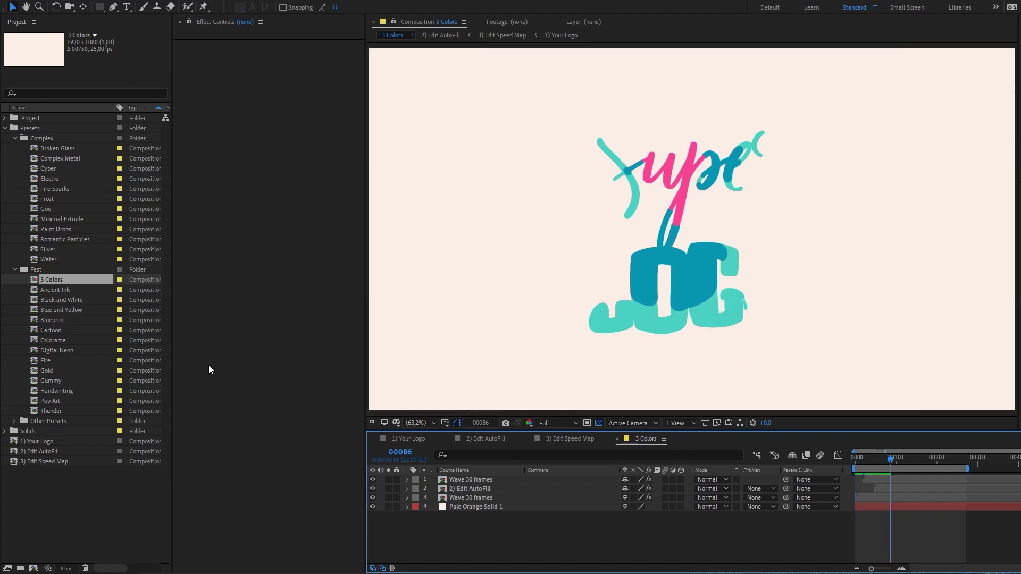
left_click(880, 479)
mouse_move(890, 490)
left_mouse_down()
mouse_move(874, 489)
mouse_move(863, 464)
mouse_move(895, 468)
left_mouse_up()
left_click(872, 478)
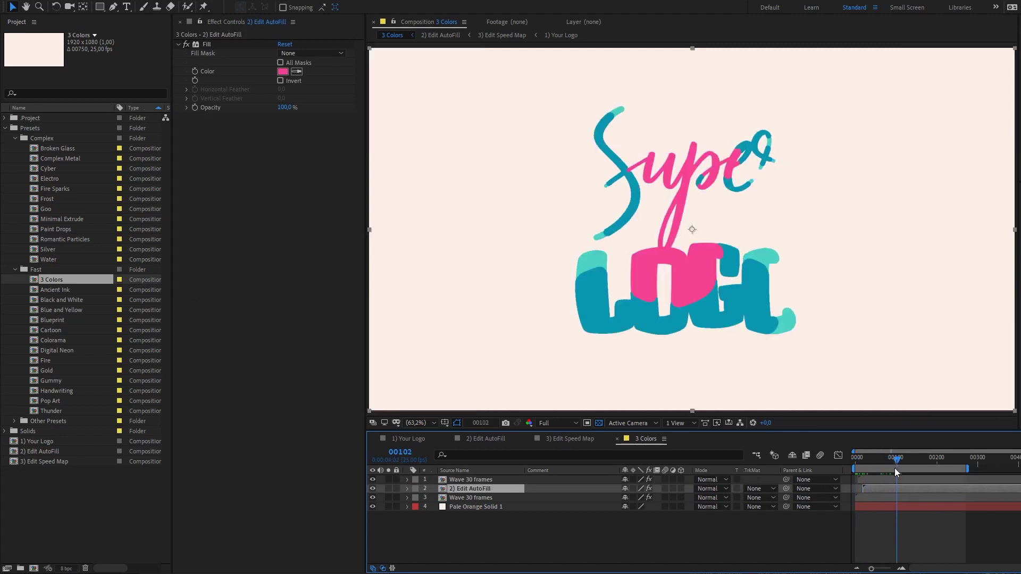
Step: Solo the lower Wave 30 frames layer and the 2) Edit AutoFill layer in turn to see each colour separately, and play the full composition
left_click(488, 498)
left_click(389, 498)
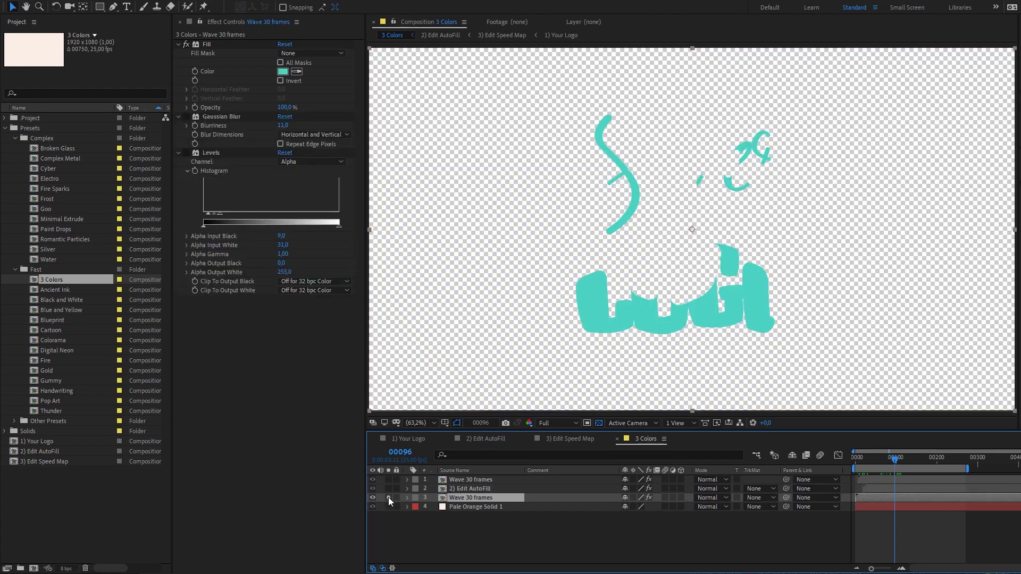
left_click(388, 498)
left_click(387, 480)
left_click(387, 480)
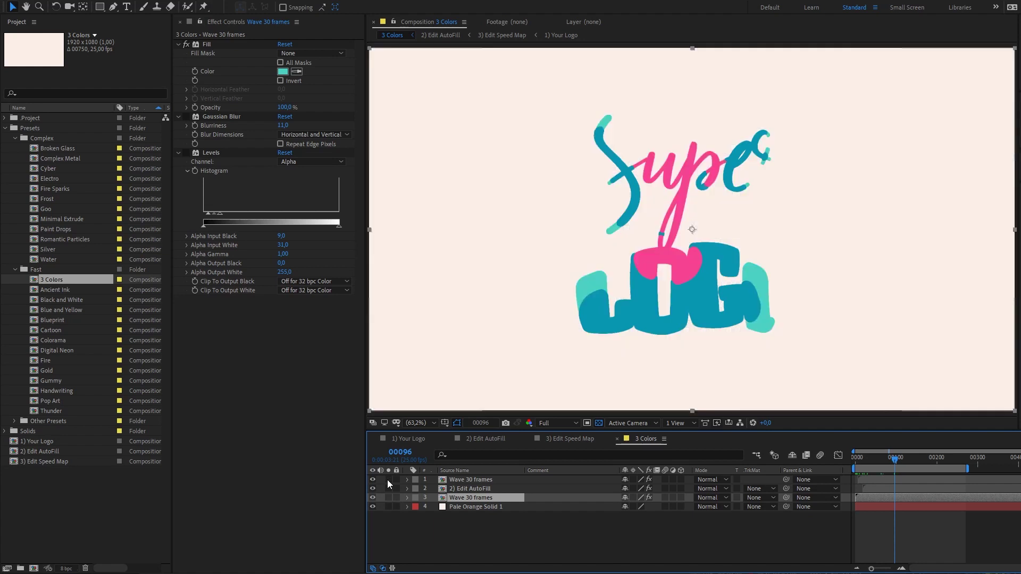
left_click(455, 489)
left_click(389, 488)
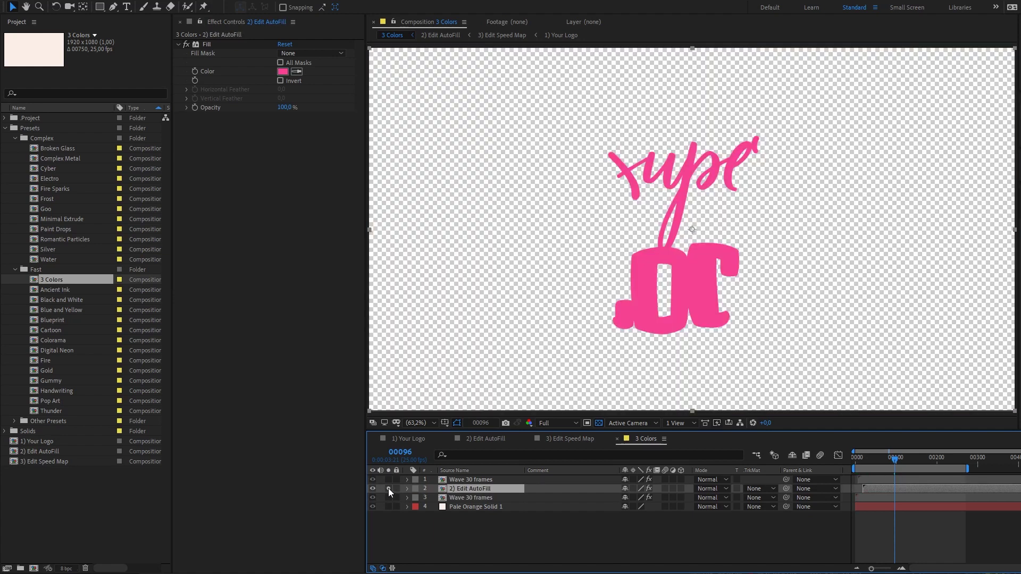
left_click(388, 488)
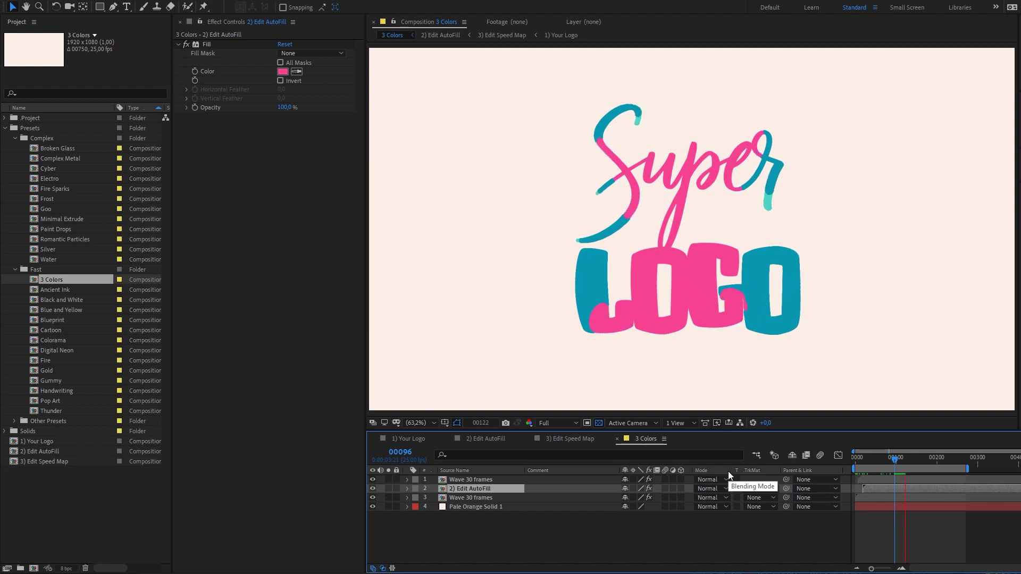
key("space")
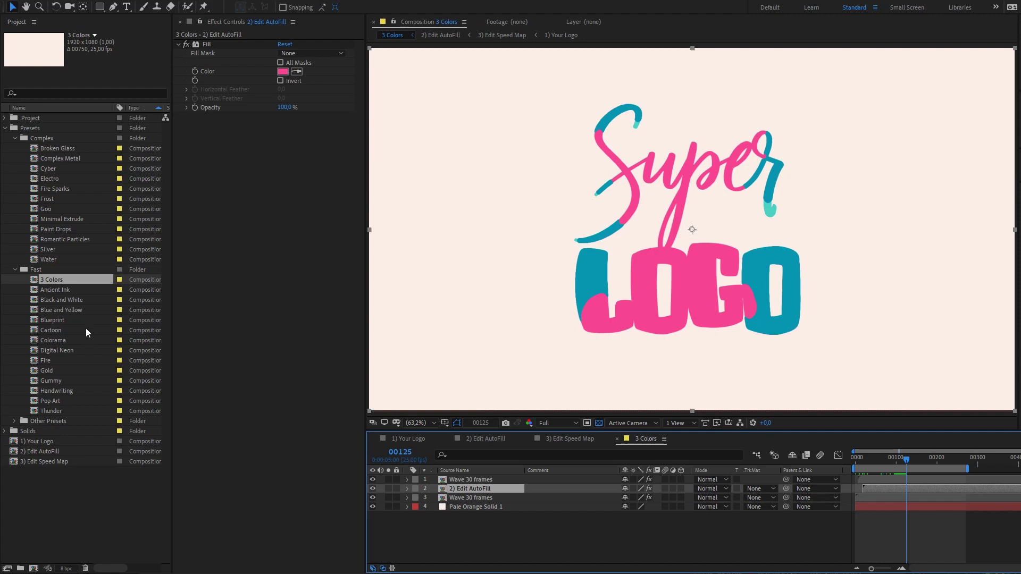
Step: Open the Thunder preset, preview it with the Gradient Short layer hidden, and play it again with that layer shown
double_click(53, 411)
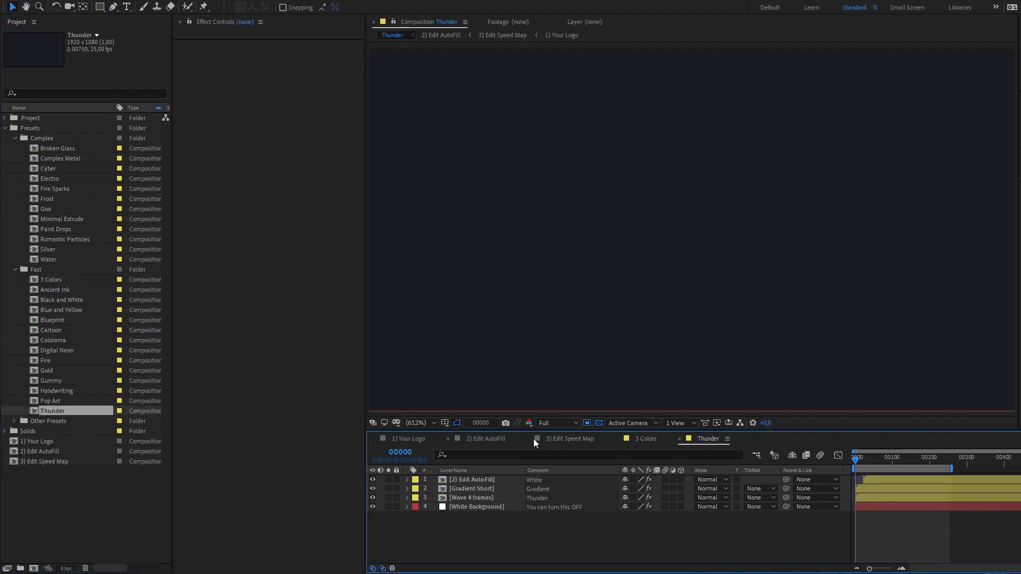
left_click_drag(863, 458, 875, 458)
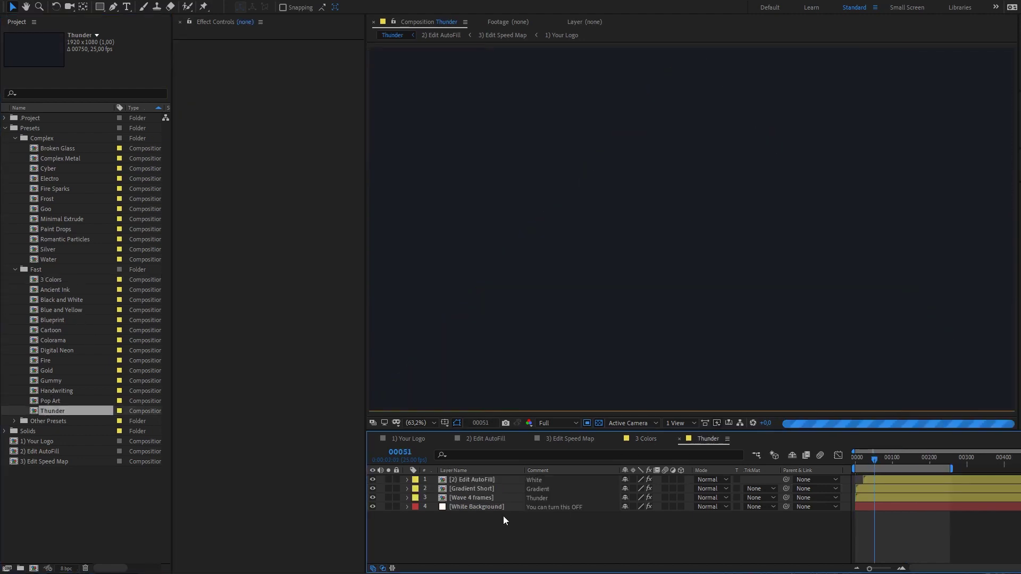
left_click(373, 489)
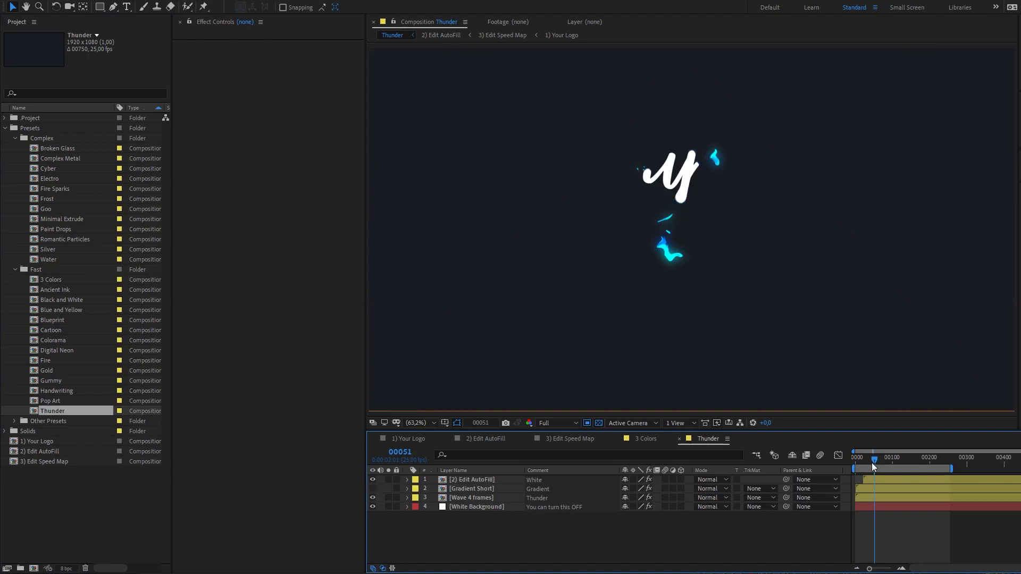
left_click_drag(872, 463, 836, 462)
key("space")
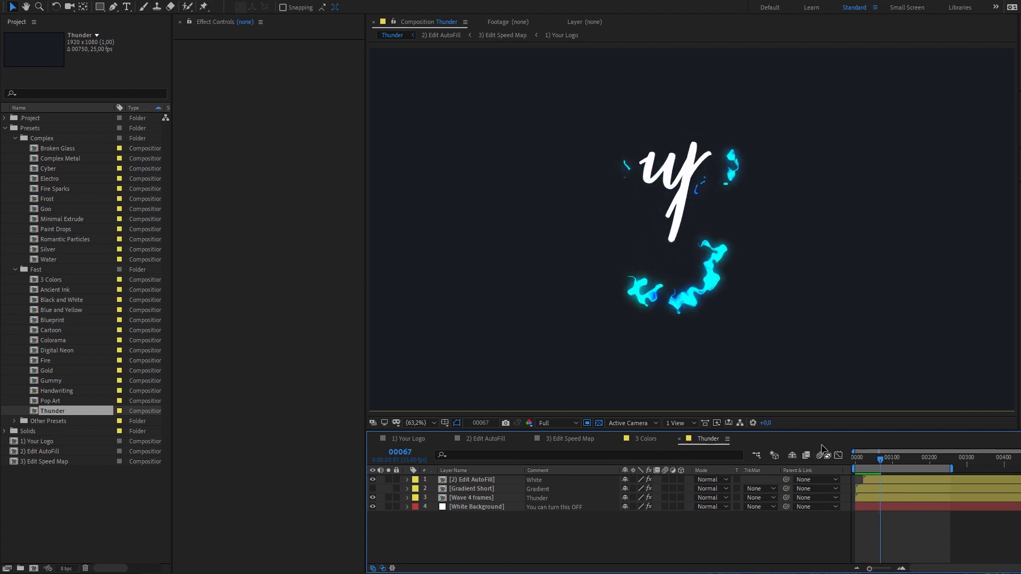
left_click(372, 489)
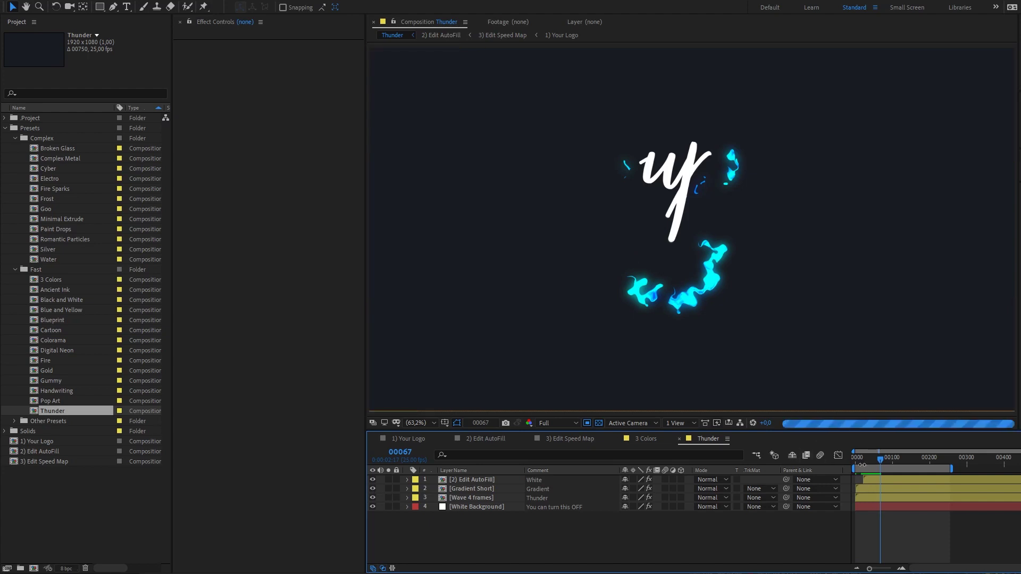
left_click(858, 459)
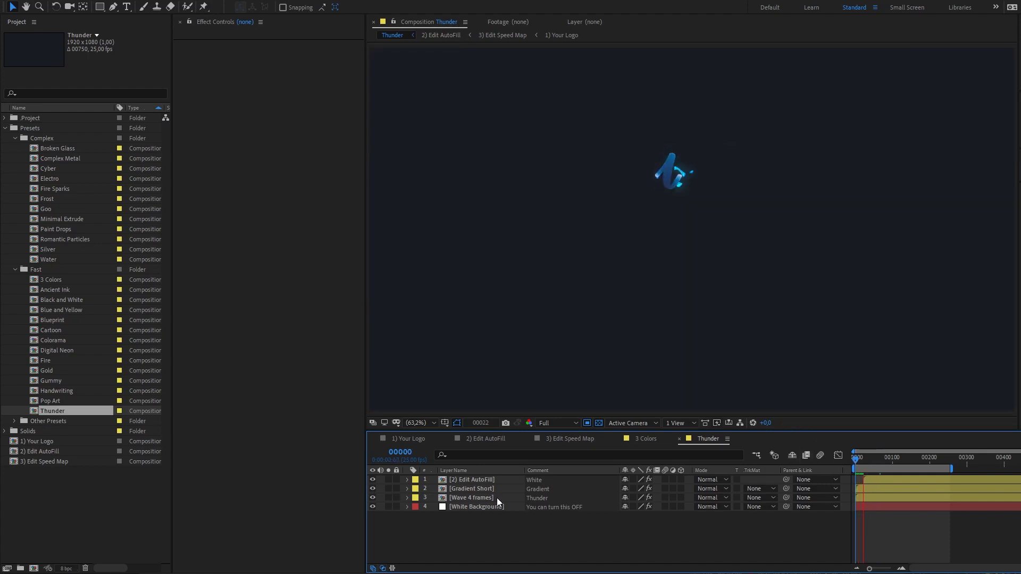
Step: Solo the Wave 4 frames layer in Thunder, turn off the transparency grid, and play the layer by itself
left_click(473, 500)
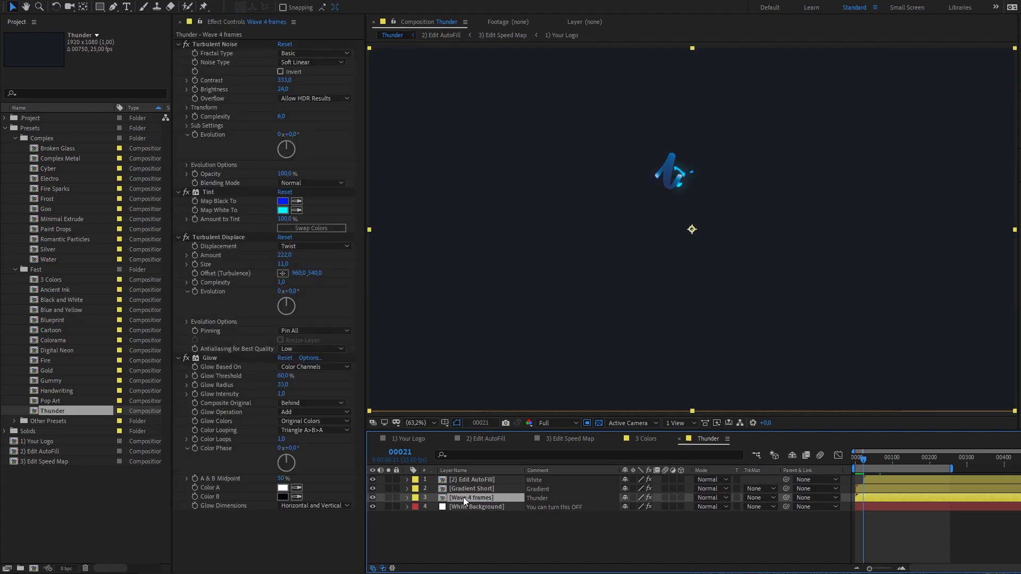
left_click(389, 498)
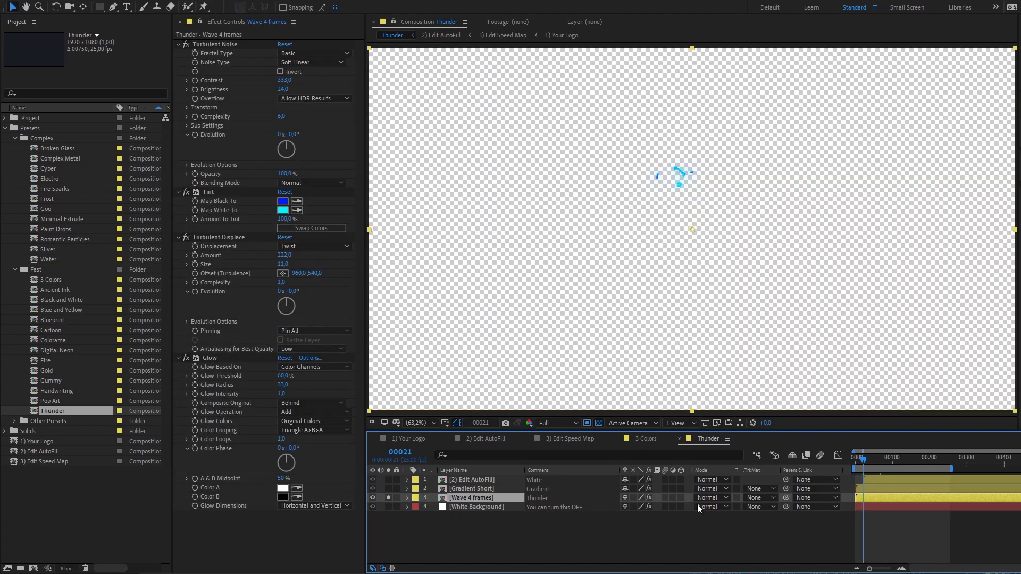
left_click(598, 423)
key("space")
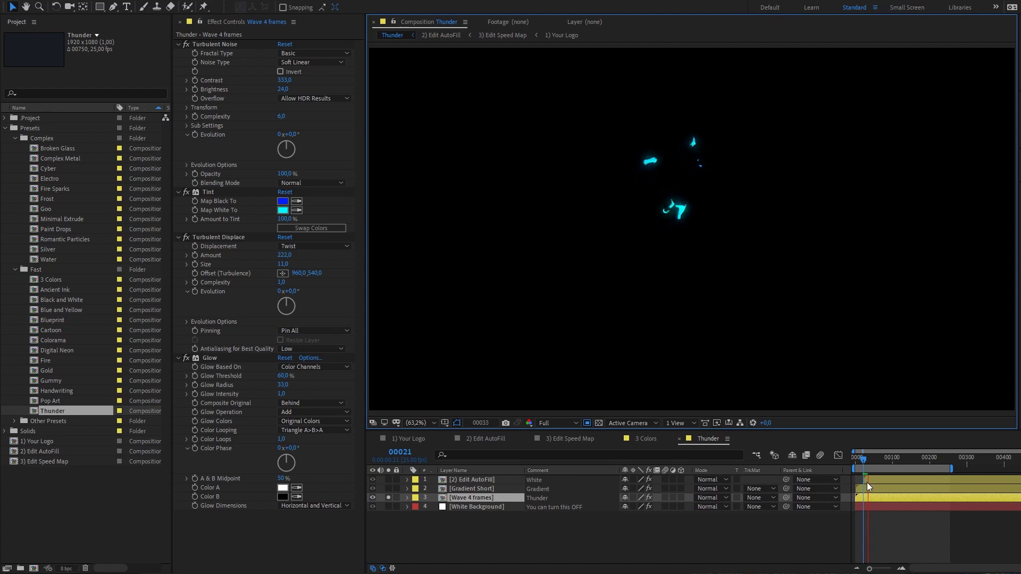
key("space")
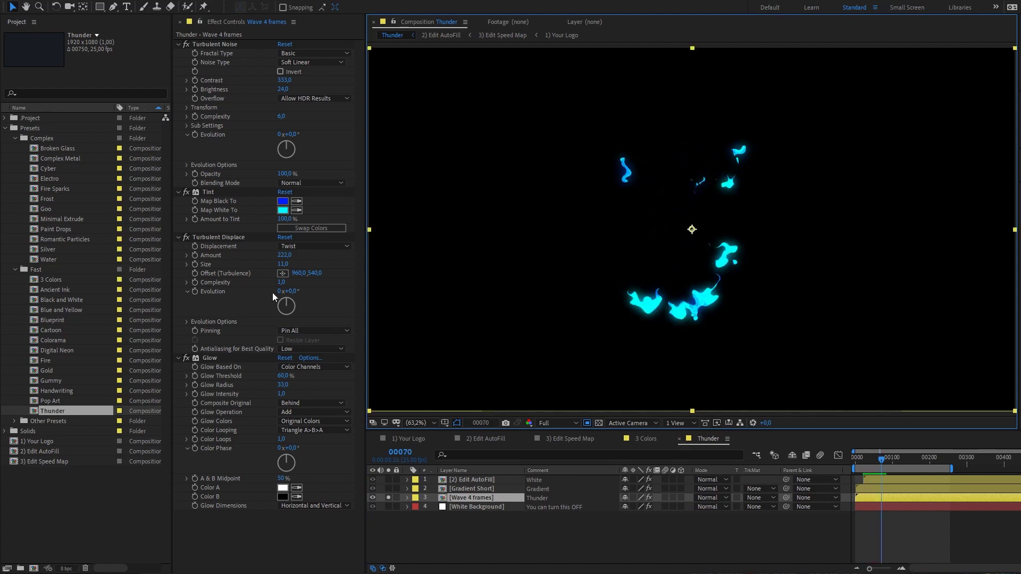
Step: Disable the Tint, Turbulent Displace, Glow and Turbulent Noise effects on the Wave 4 frames layer
left_click_drag(185, 193, 176, 436)
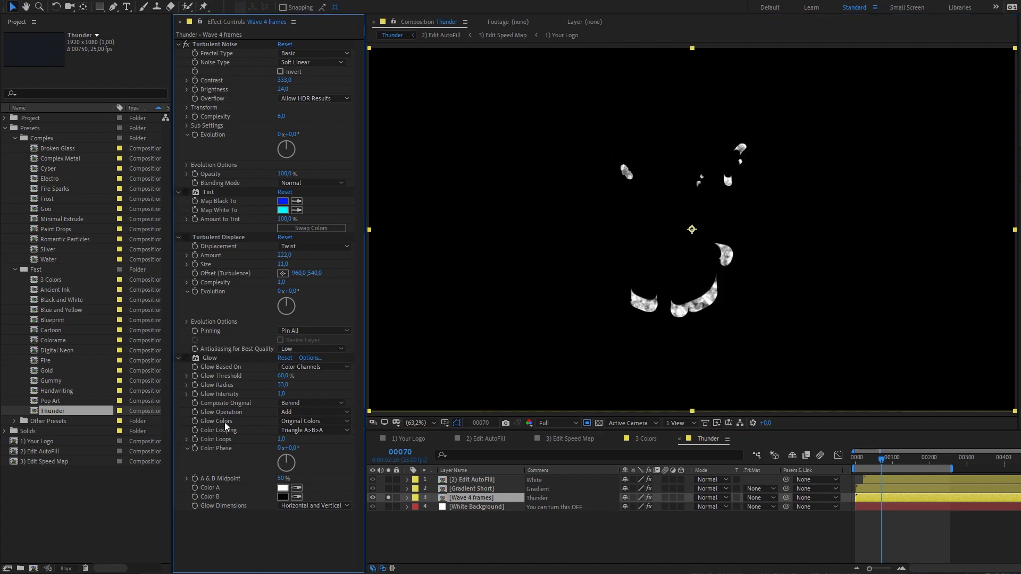
left_click(227, 45)
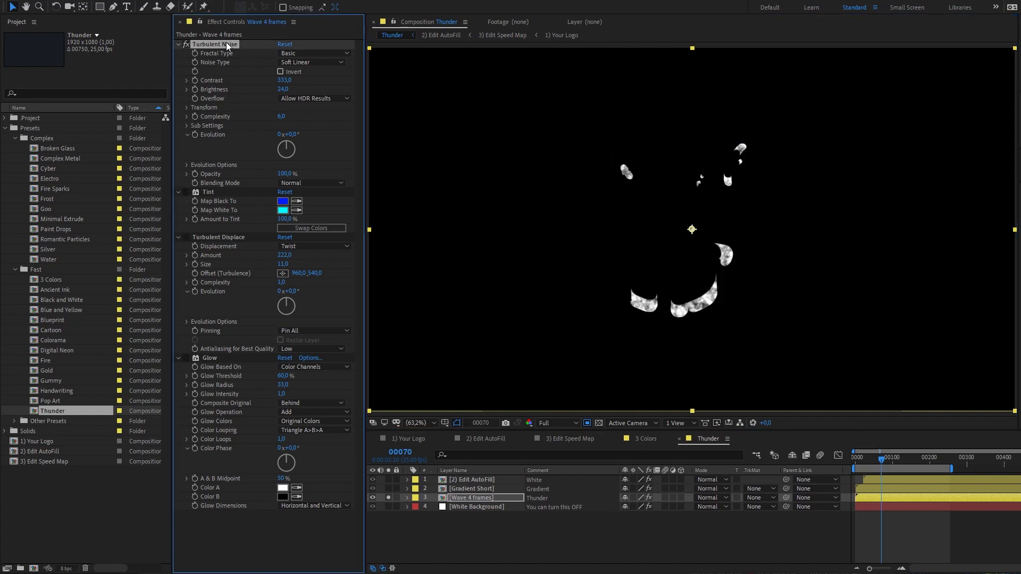
left_click(187, 45)
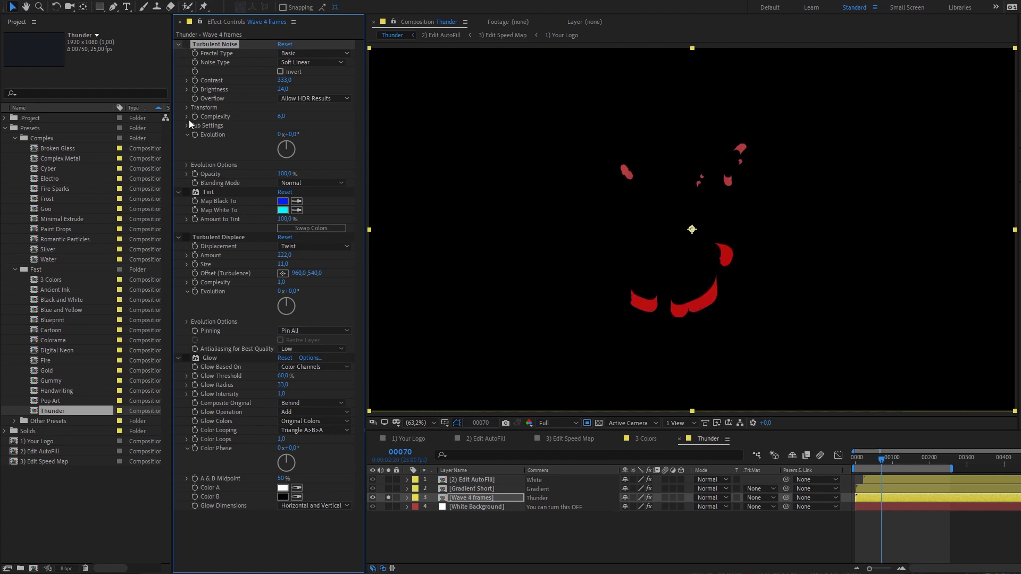
Step: Enable only Turbulent Displace on the Wave 4 frames layer, and play and scrub the animation to examine the distortion
left_click(187, 238)
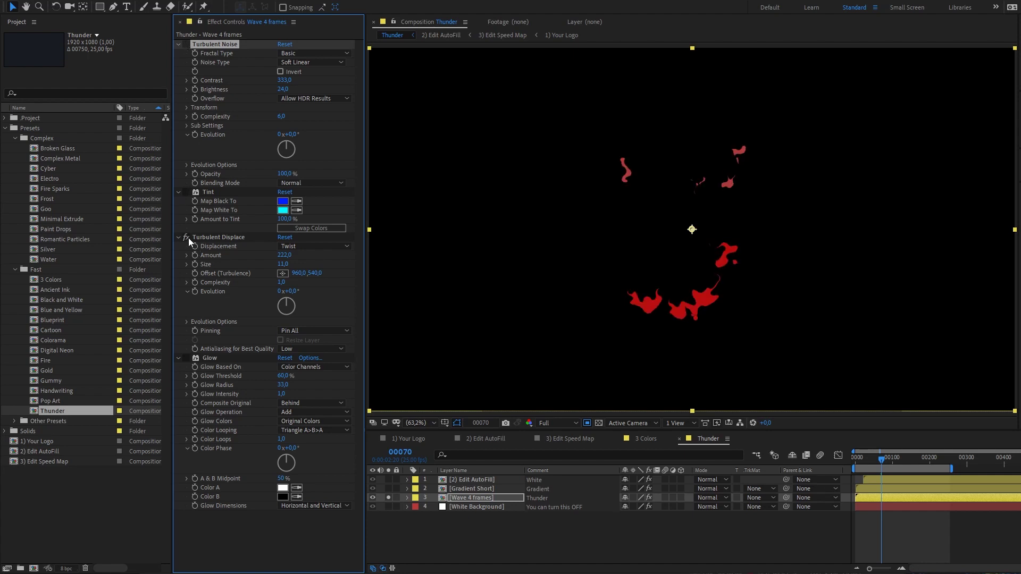
left_click(224, 239)
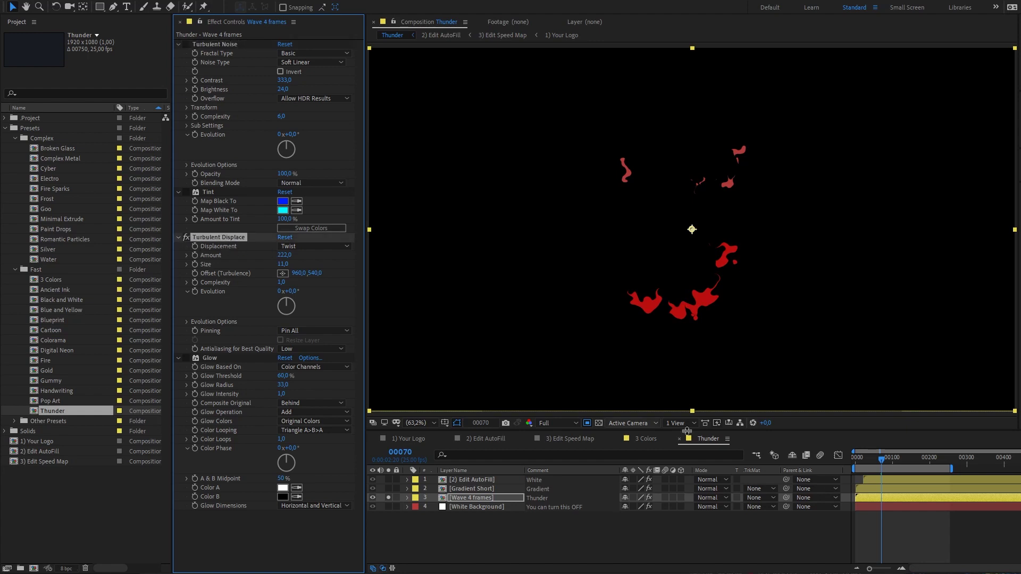
key("Home")
key("space")
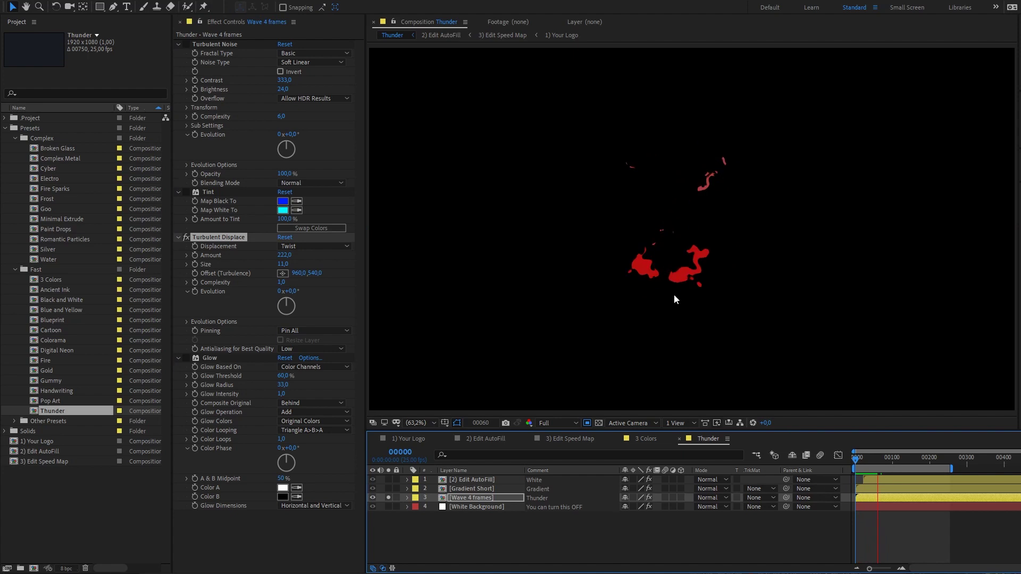
key("space")
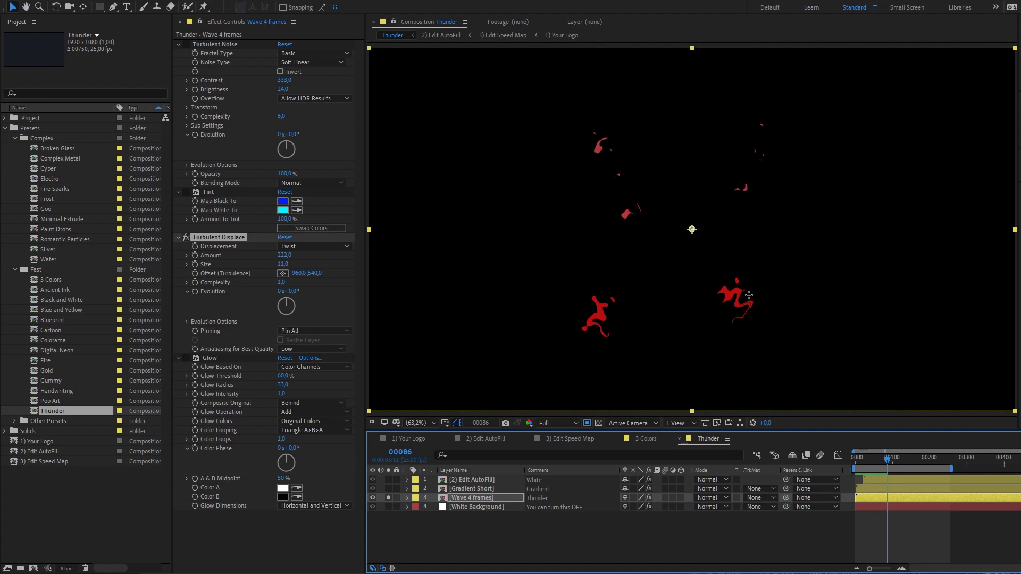
left_click(855, 461)
key("space")
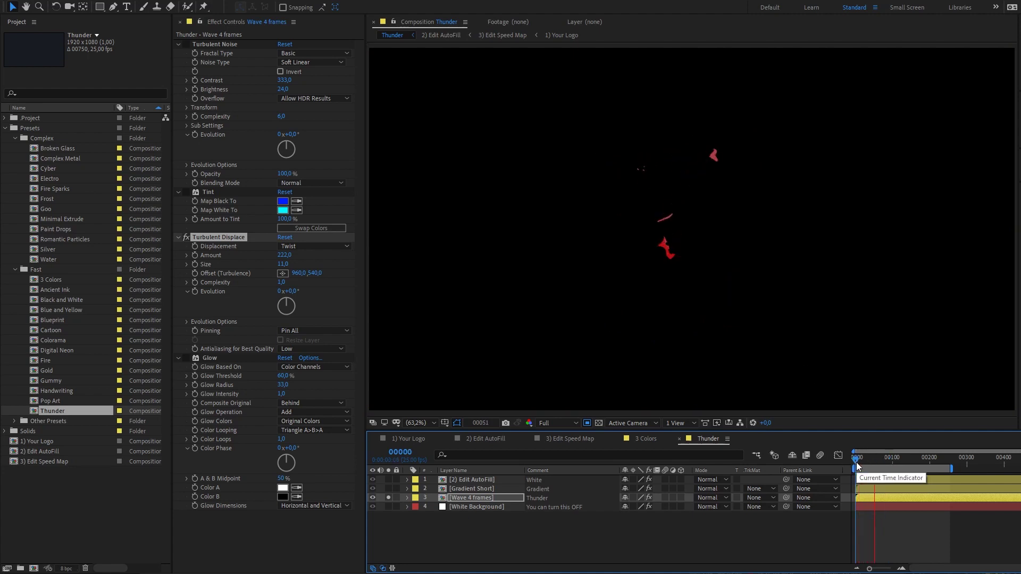
key("space")
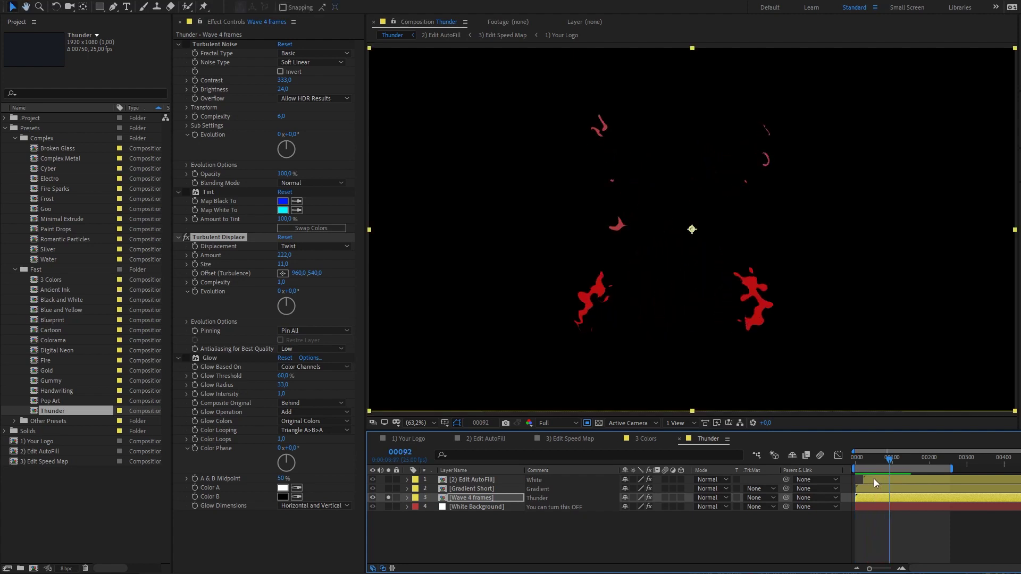
left_click(883, 465)
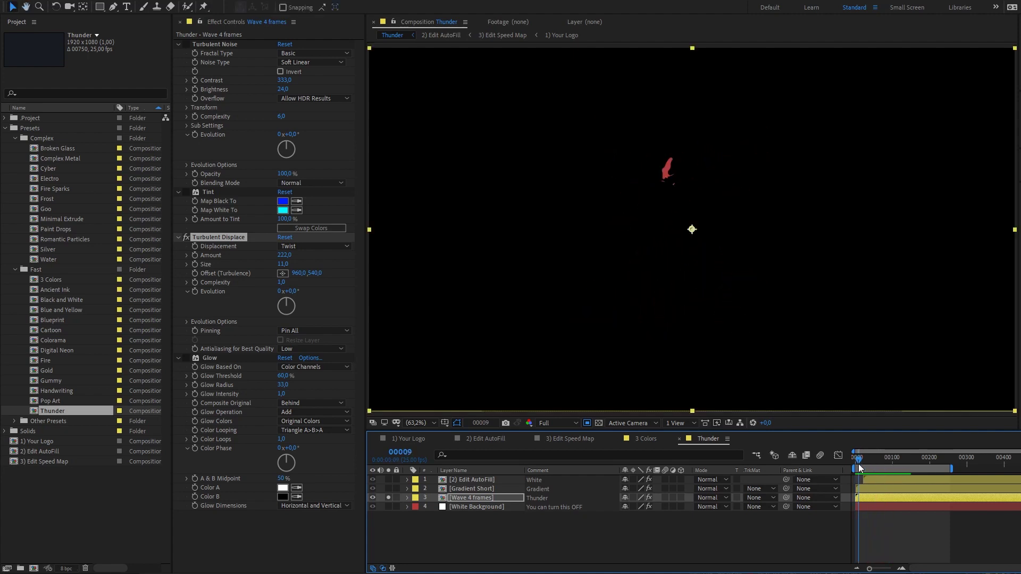
left_click_drag(883, 465, 884, 468)
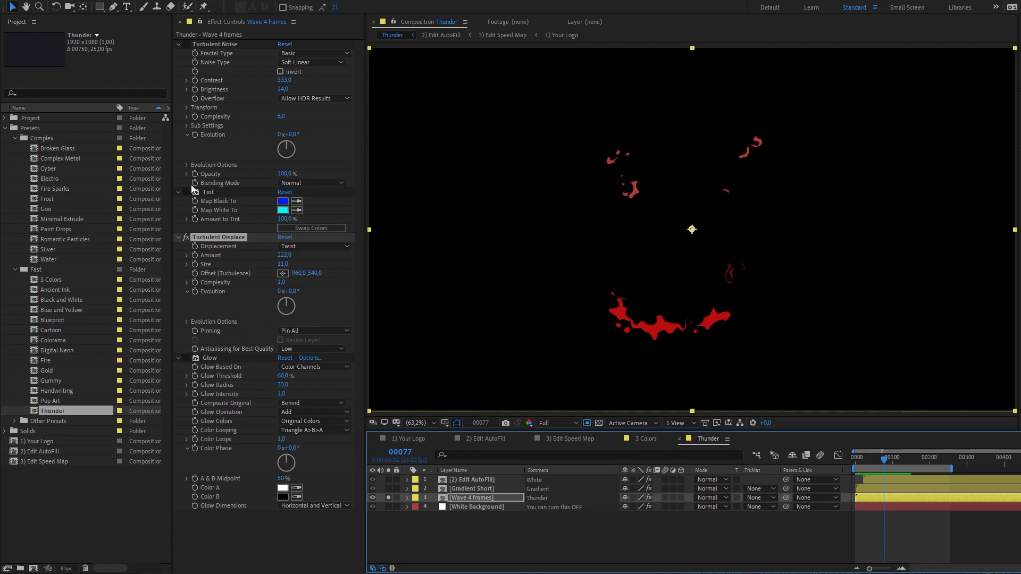
Step: Disable Turbulent Displace, enable Turbulent Noise and Tint on the Wave 4 frames layer, and view the shapes at 100%
left_click(186, 237)
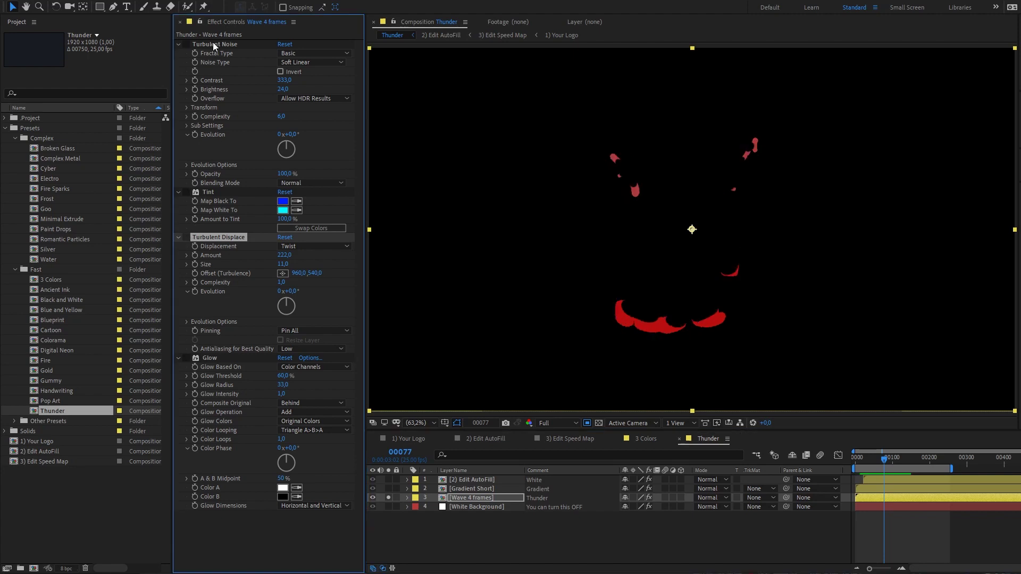
left_click(186, 44)
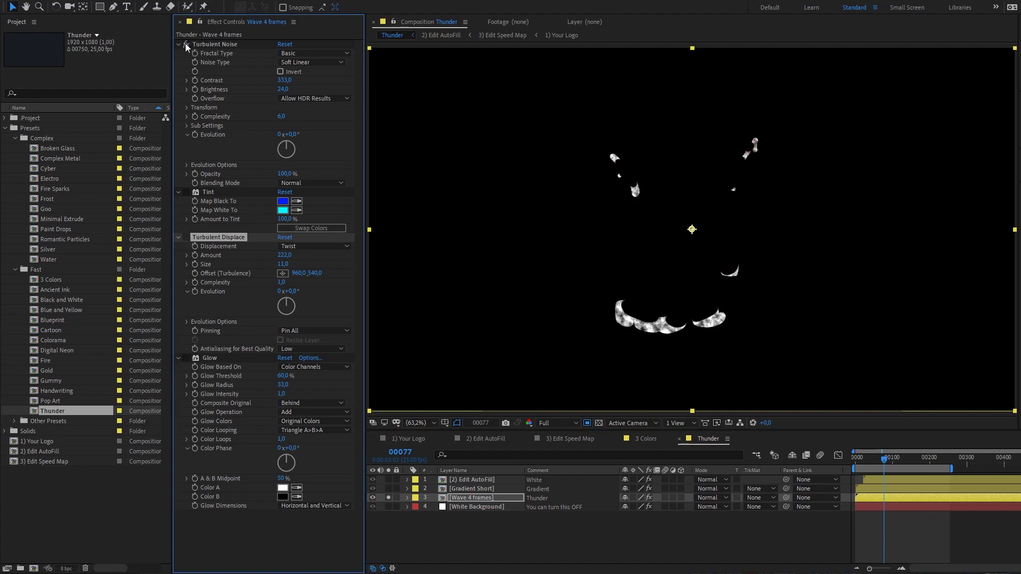
left_click(186, 192)
key("slash")
left_click_drag(683, 355, 683, 290)
key("v")
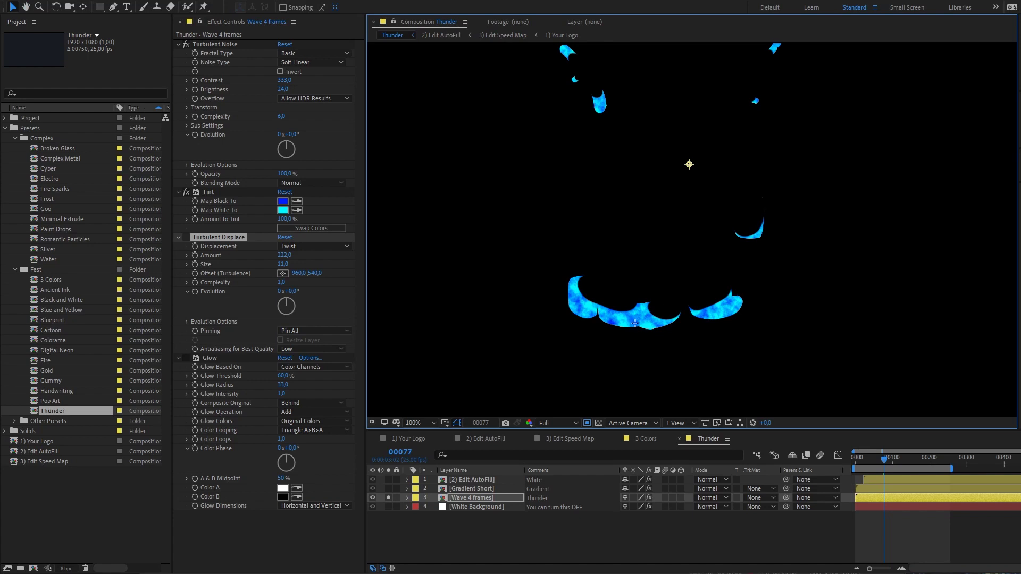
Step: Enable Turbulent Displace on the Wave 4 frames layer and inspect the distorted shapes up close at frame 90
left_click(187, 237)
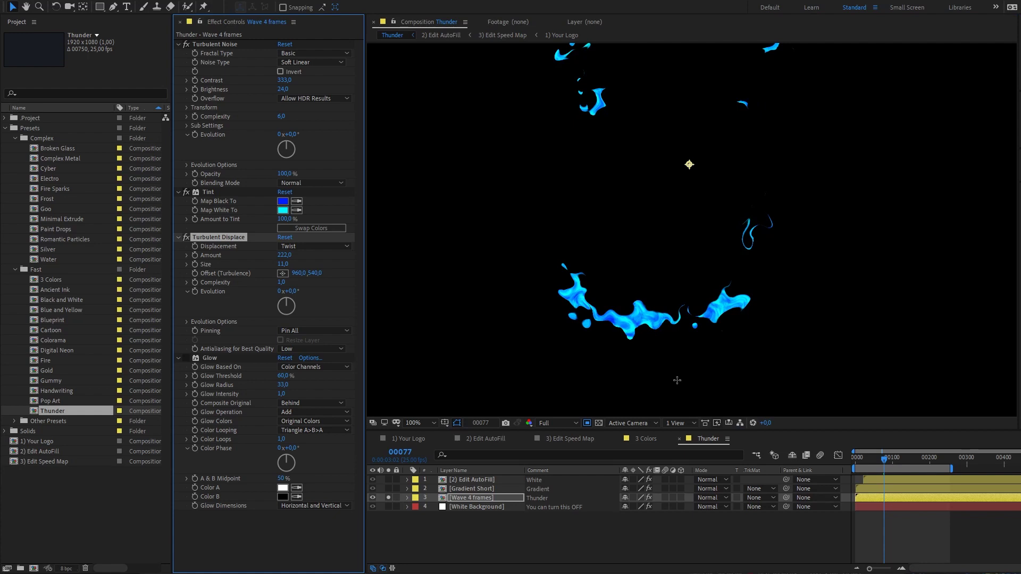
key("period")
left_click_drag(628, 337, 640, 276)
left_click_drag(882, 459, 886, 465)
scroll(686, 301, "down", 1)
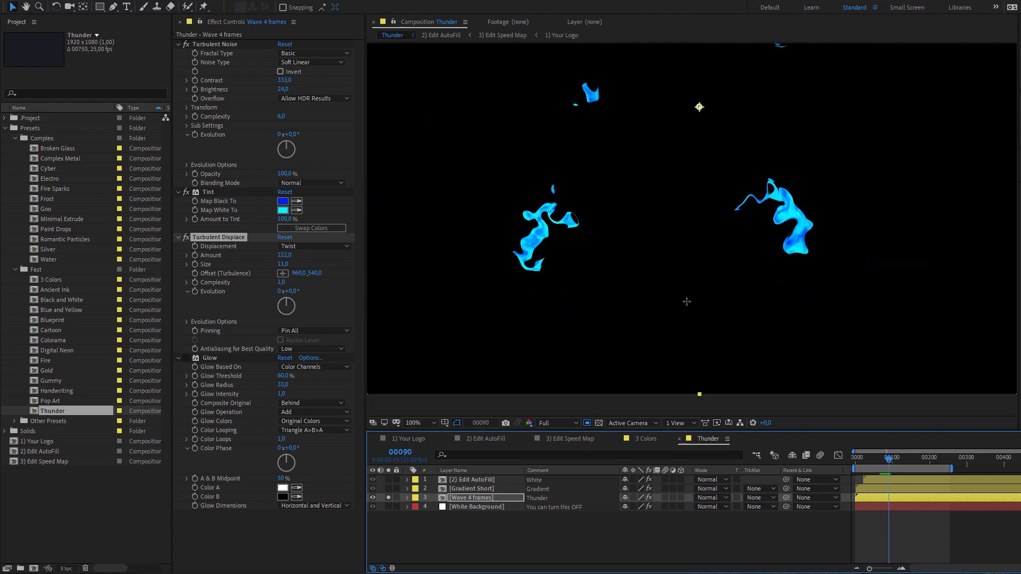
left_click_drag(685, 210, 682, 282)
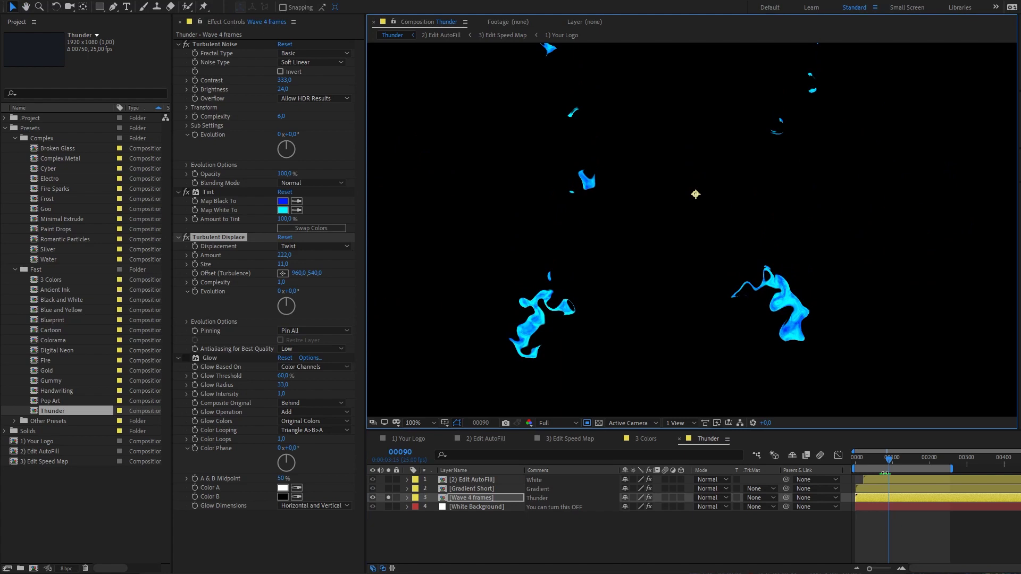
Step: Enable Glow on the Wave 4 frames layer and play the animation from frame 24 to examine the glowing shapes
left_click(879, 464)
left_click_drag(880, 465, 884, 467)
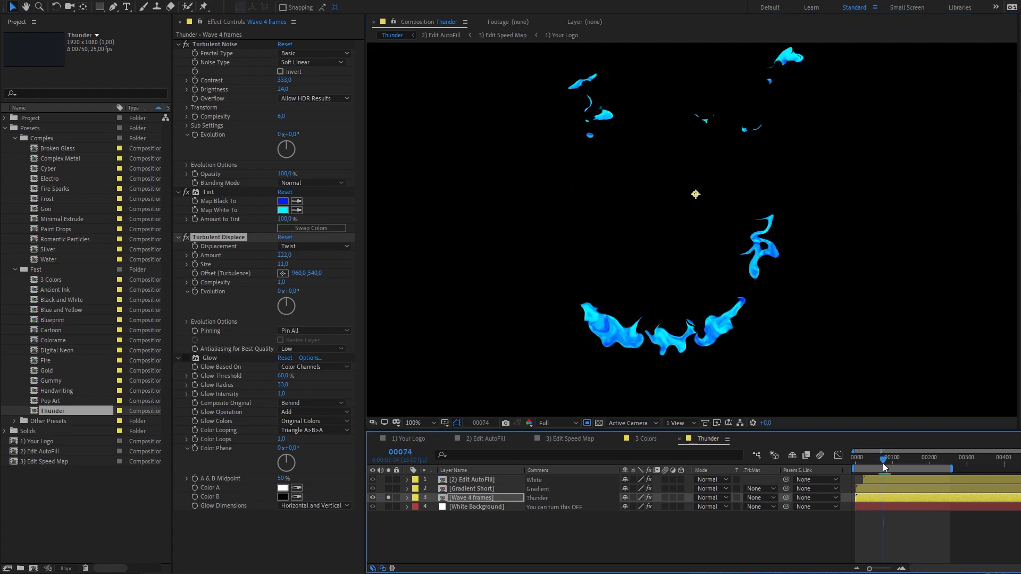
left_click(186, 358)
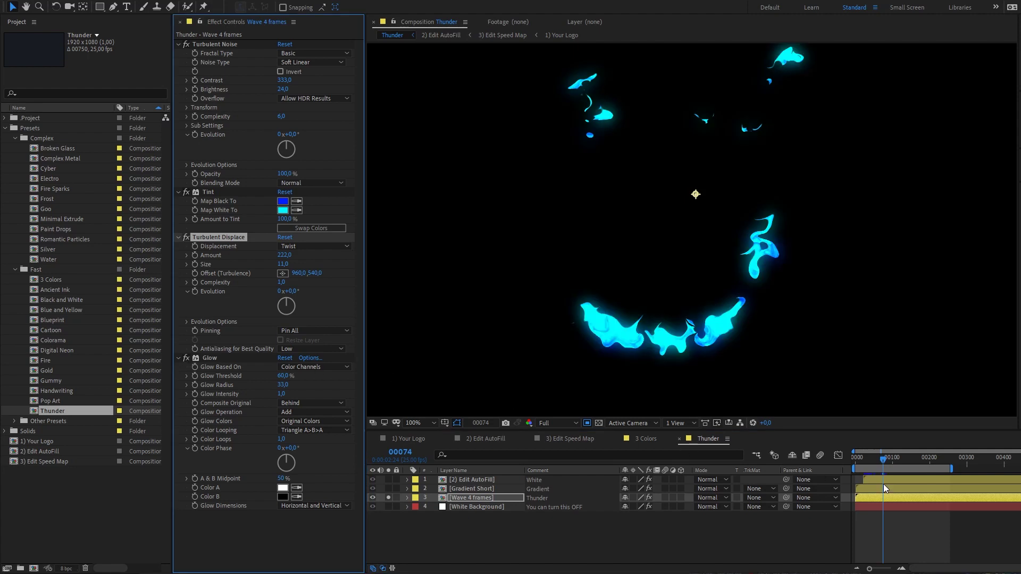
left_click(864, 459)
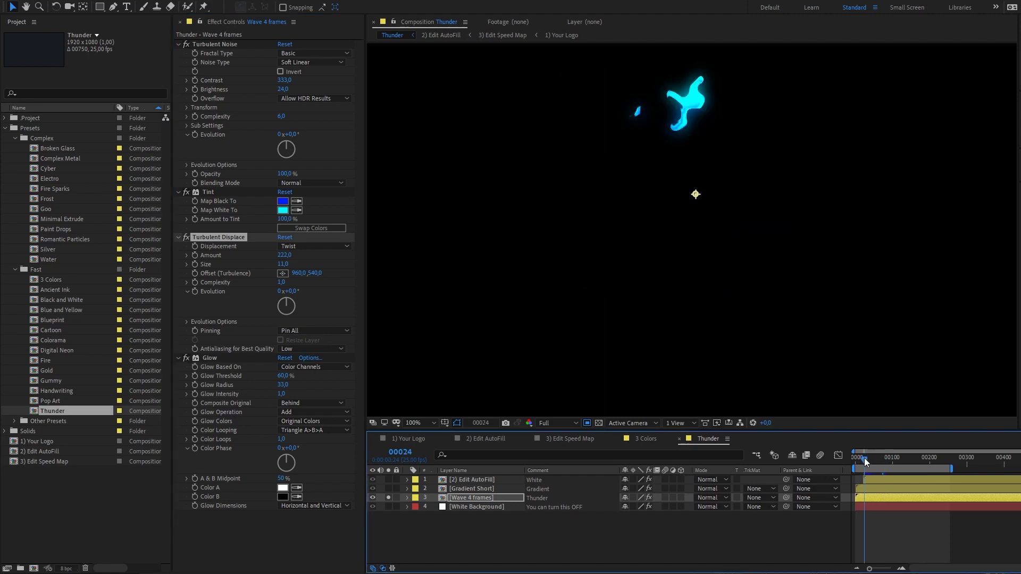
key("space")
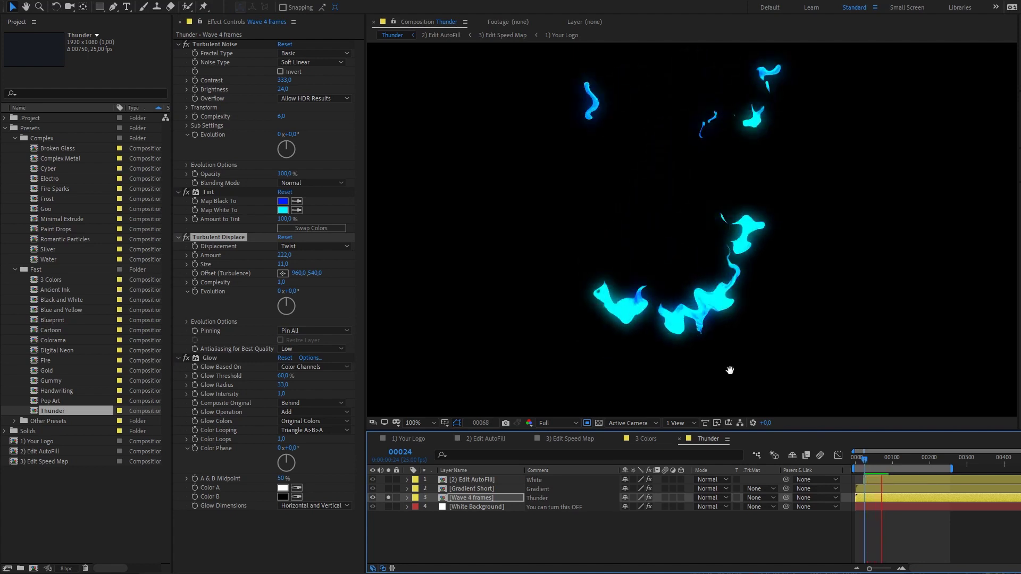
key("space")
left_click(449, 541)
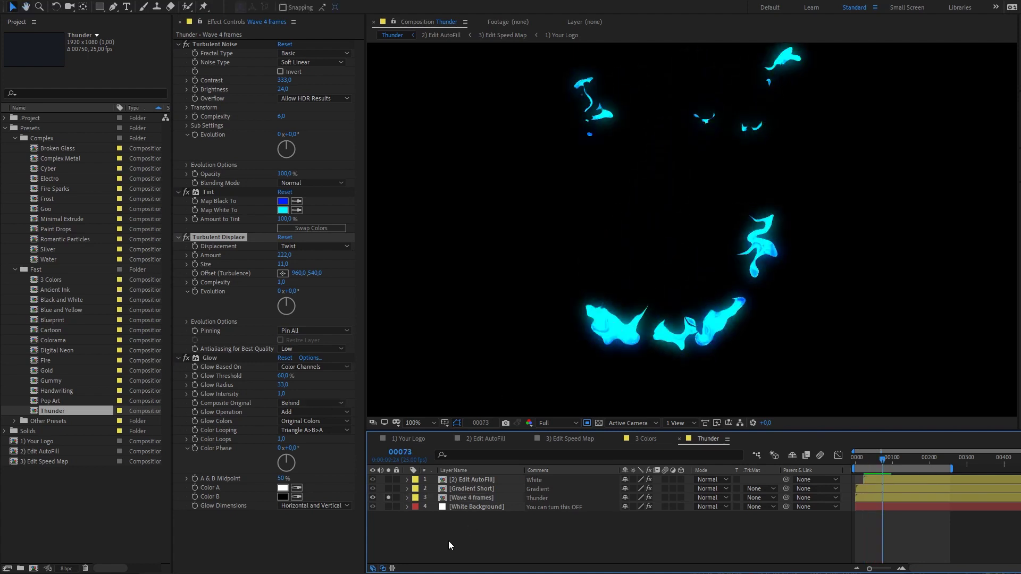
Step: Turn off solo for the Wave 4 frames layer and show the effects of the Gradient Short layer
left_click(389, 498)
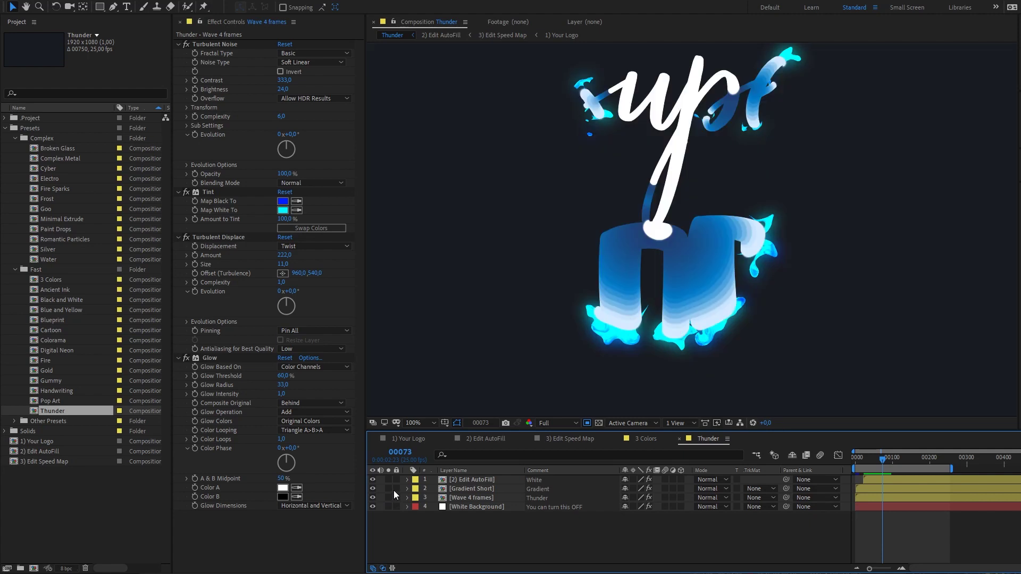
left_click(484, 479)
left_click(478, 489)
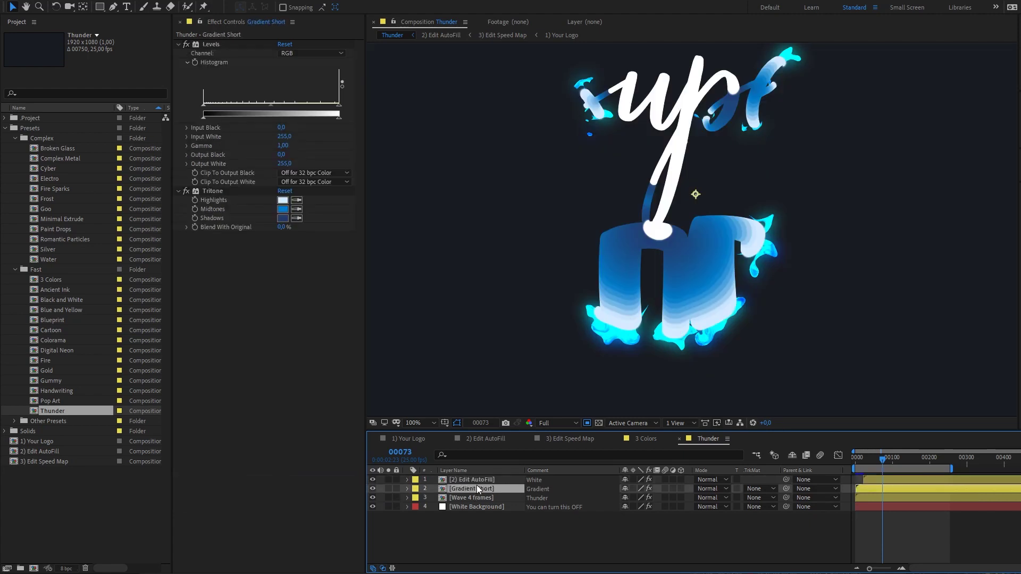
Step: Solo the Gradient Short layer, compare its gradient with Tritone off and on over the transparency grid, and unsolo it
left_click(388, 489)
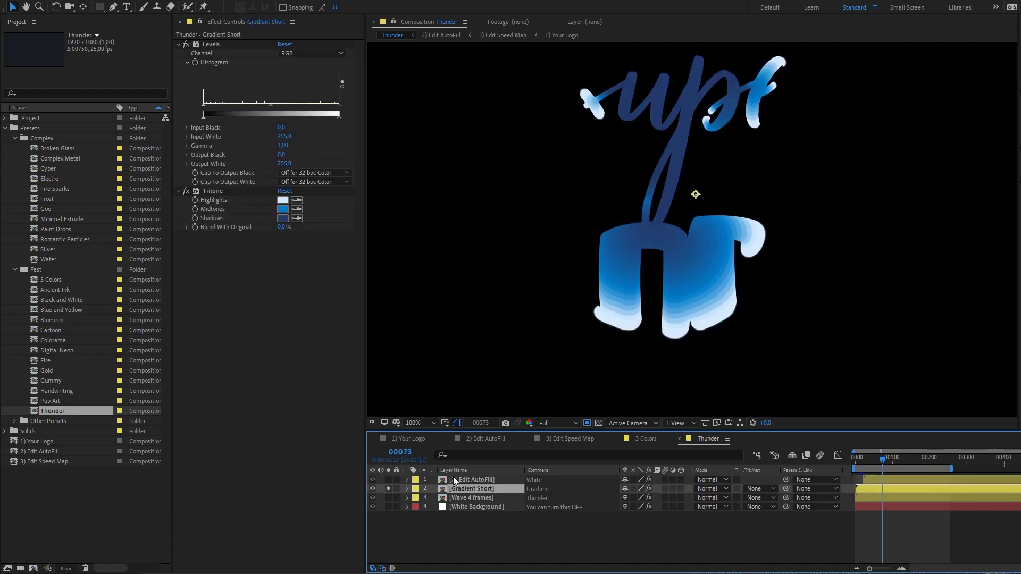
left_click(184, 191)
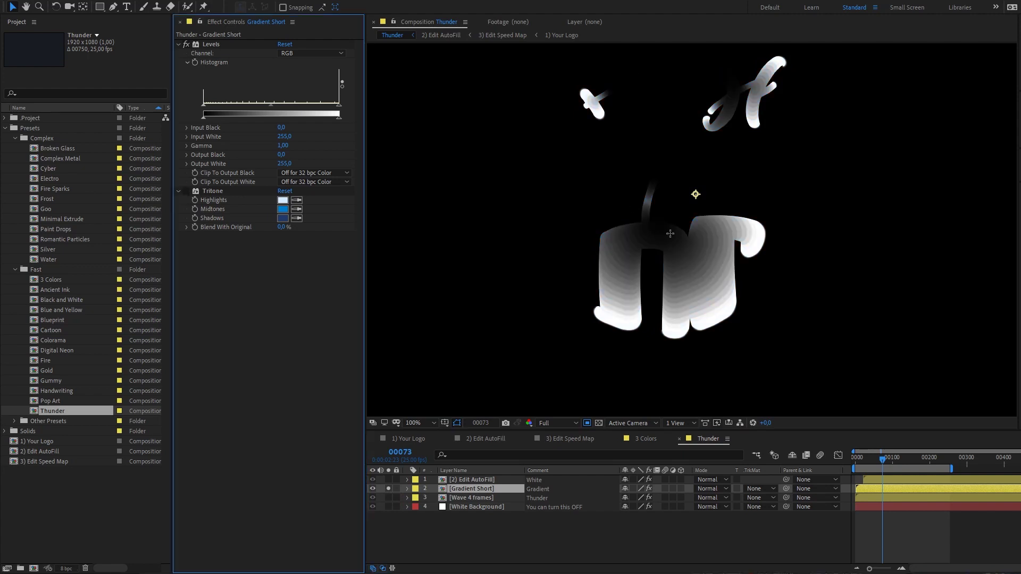
left_click(596, 423)
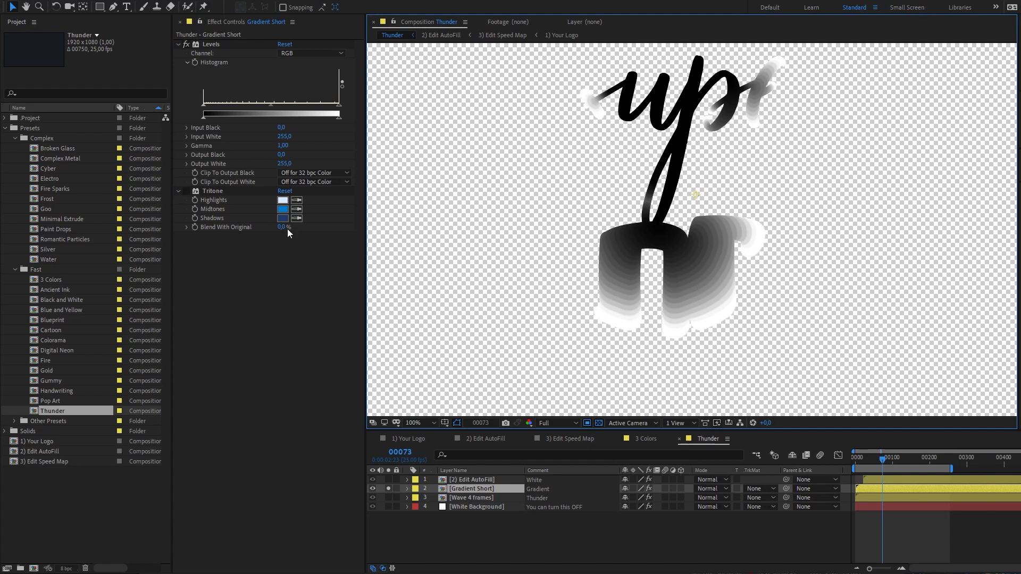
left_click(187, 191)
left_click(216, 193)
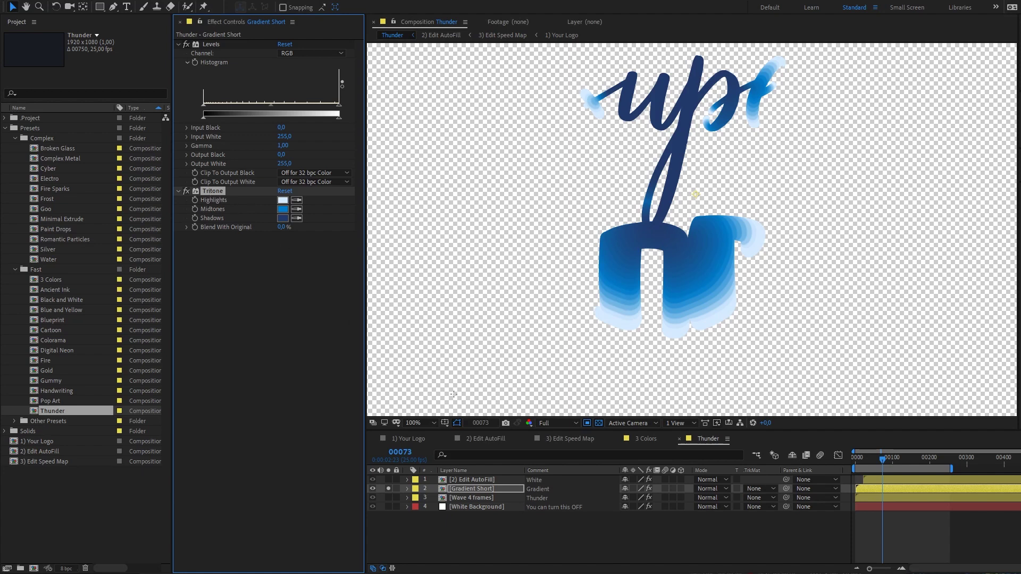
left_click(388, 489)
left_click(560, 536)
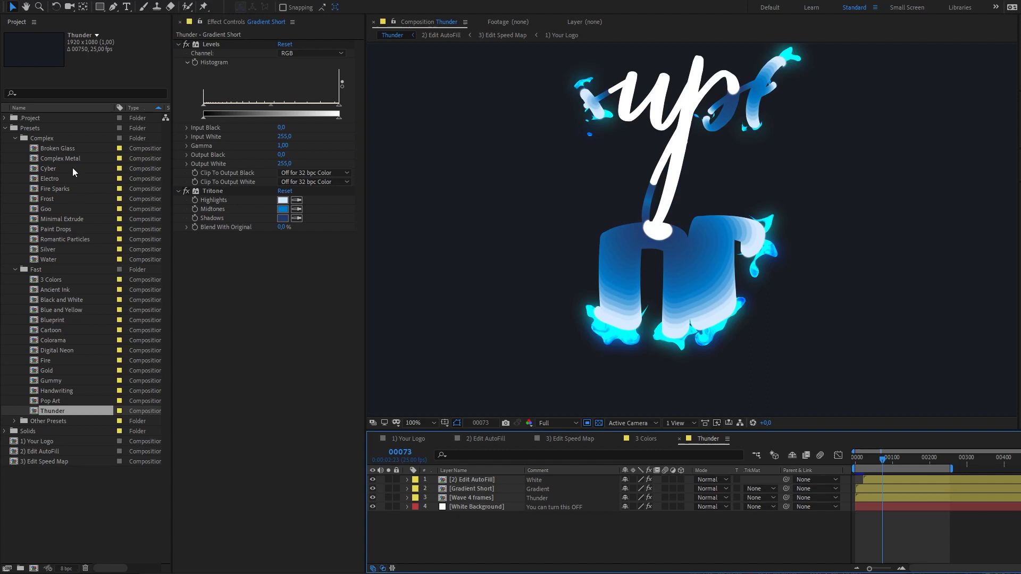
Step: Open the Broken Glass preset composition, go to frame 84 and play the glow animation with the grid overlay temporarily hidden
double_click(68, 149)
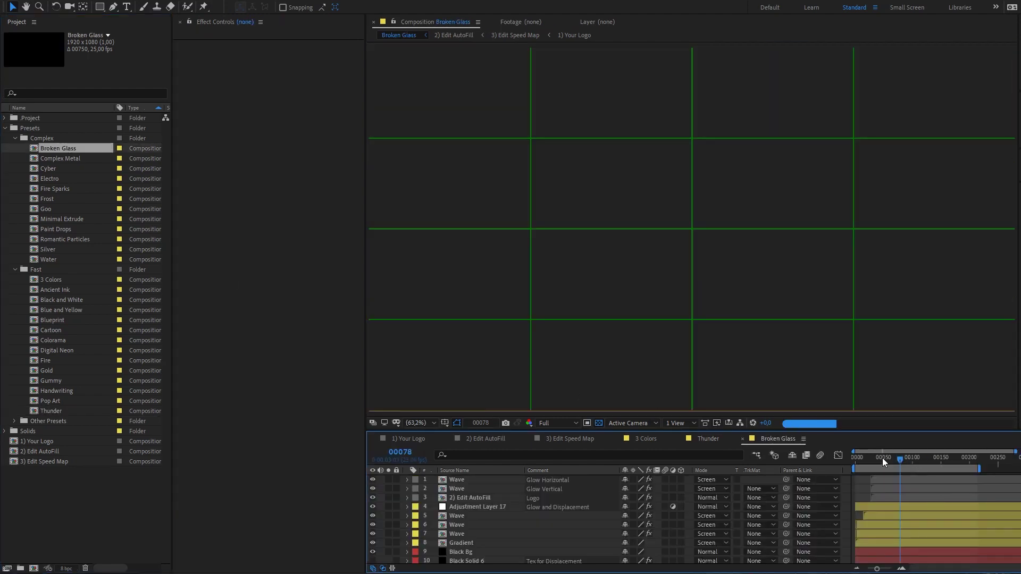
left_click(879, 458)
left_click_drag(880, 458, 904, 458)
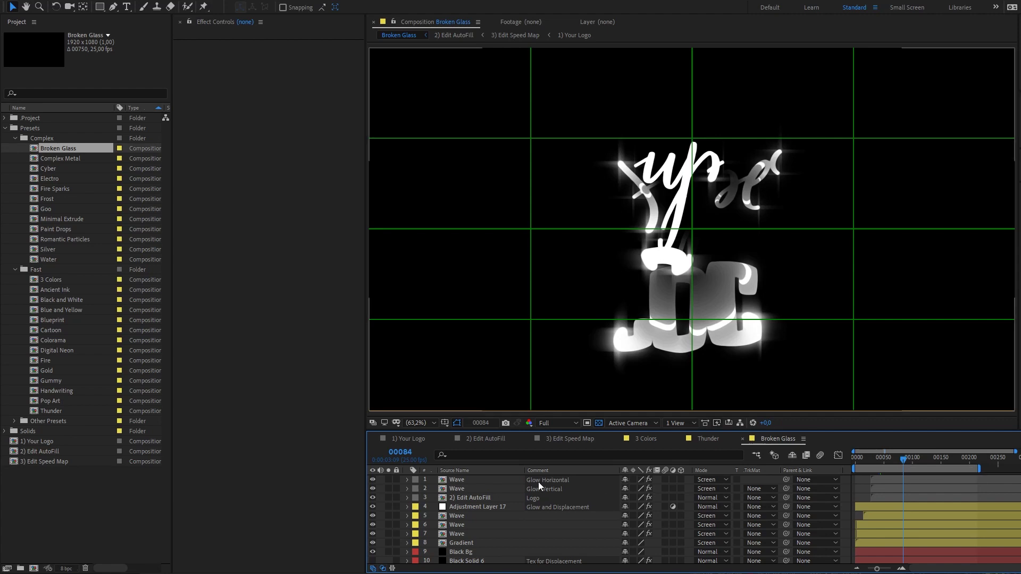
scroll(540, 500, "down", 1)
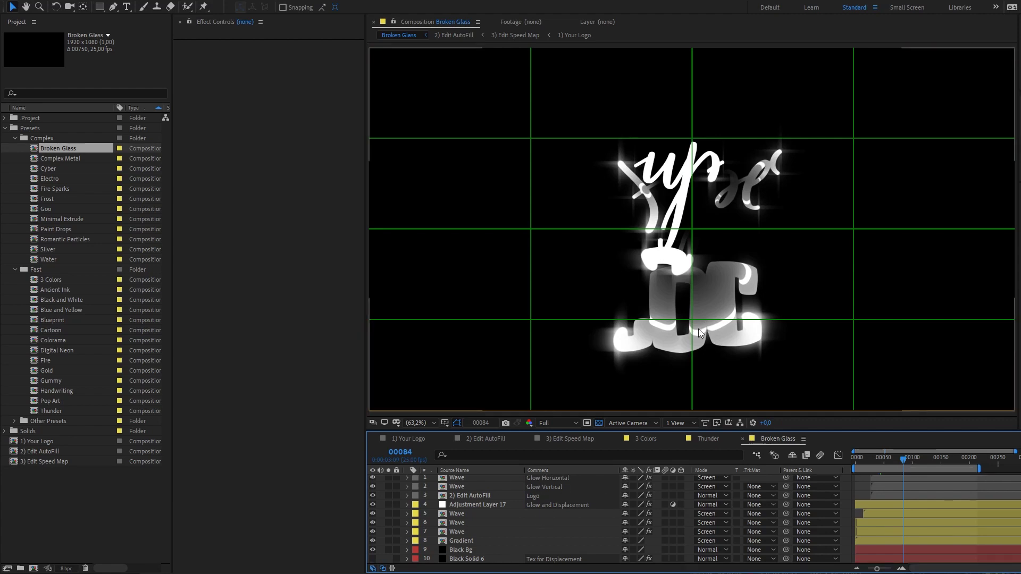
key("alt+apostrophe")
key("space")
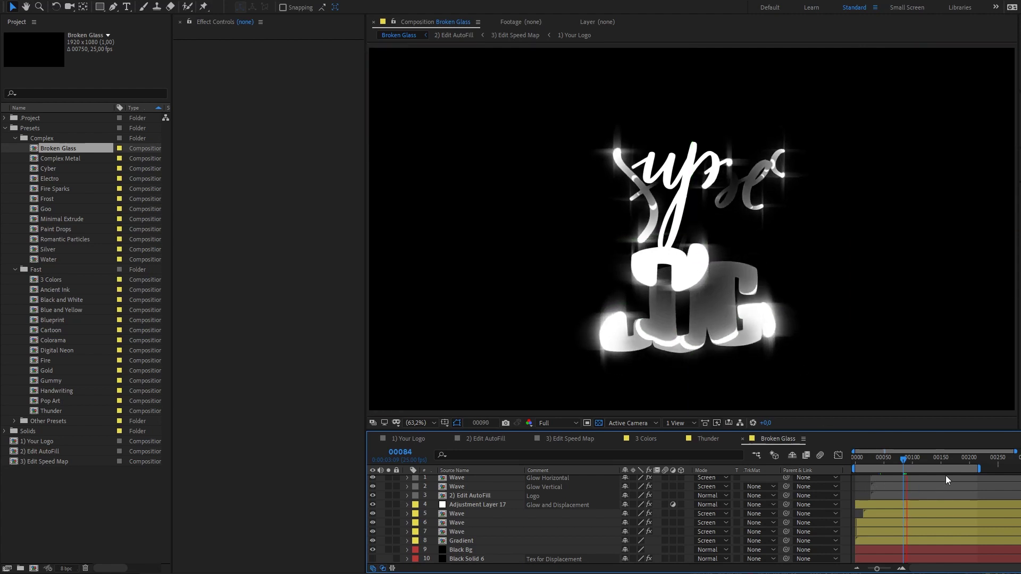
key("space")
key("alt+apostrophe")
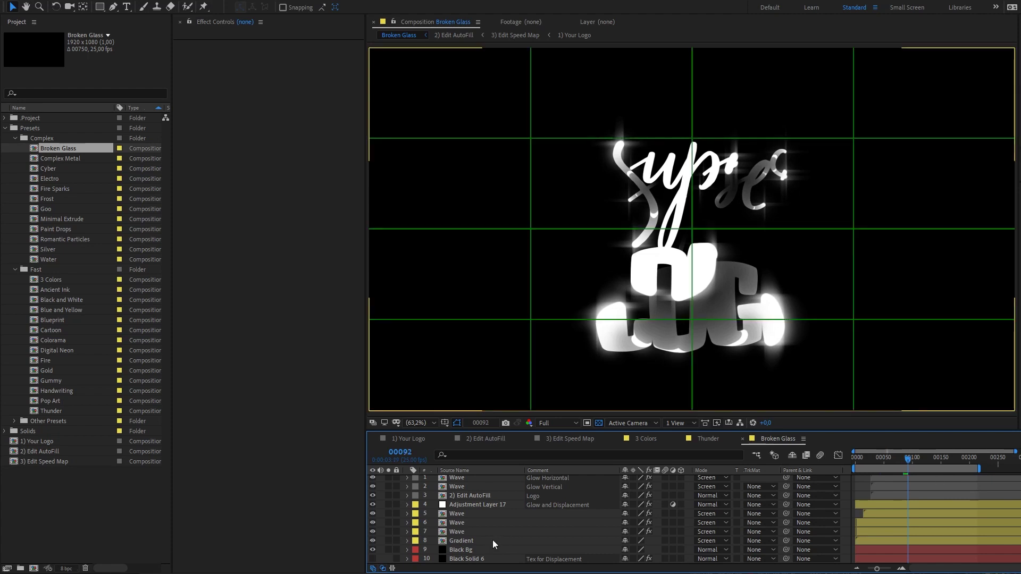
scroll(505, 535, "up", 1)
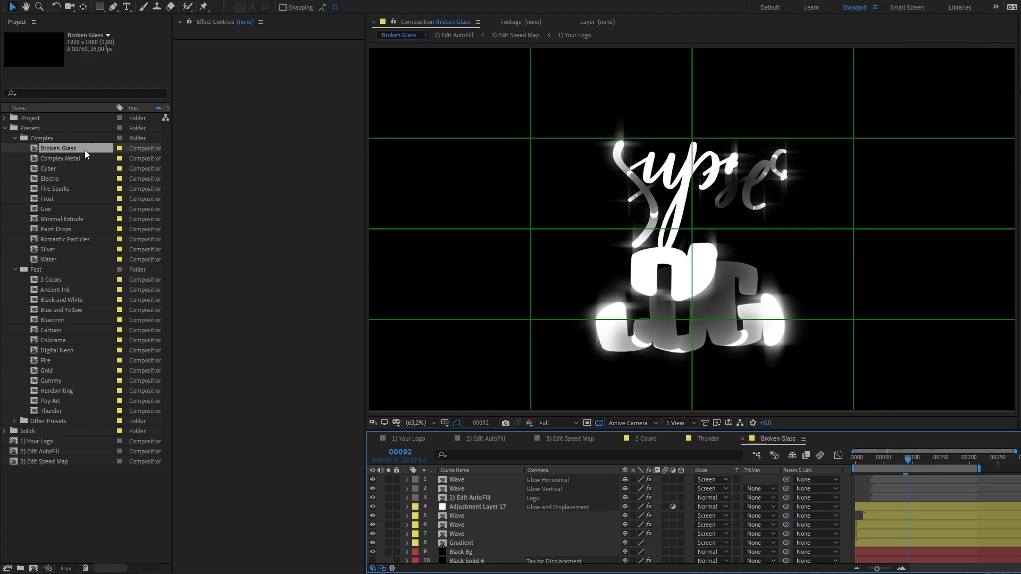
Step: Open the Complex Metal preset composition, turn off the transparency grid, enlarge the timeline area and inspect frame 74 at 100%
double_click(65, 158)
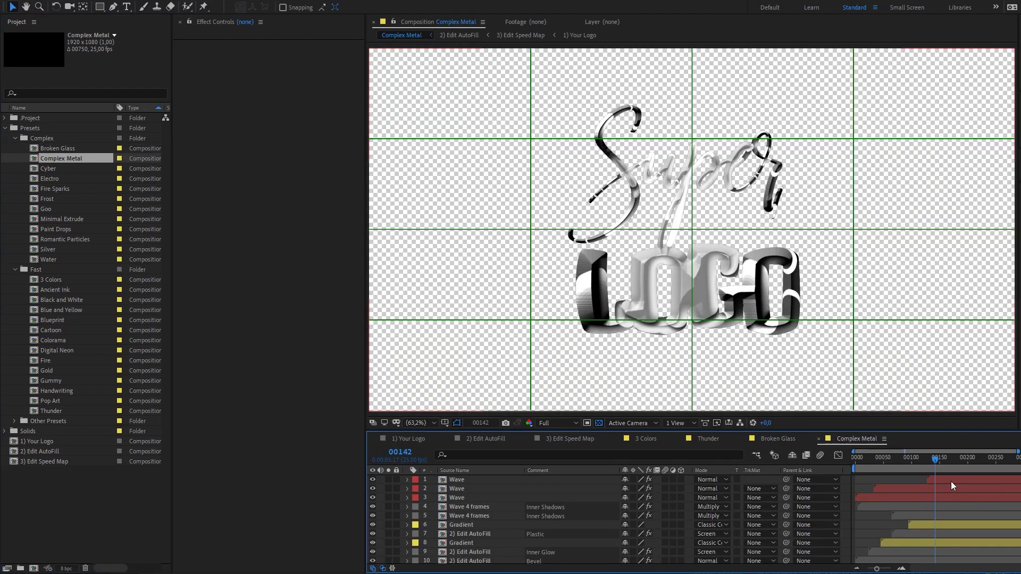
left_click(600, 424)
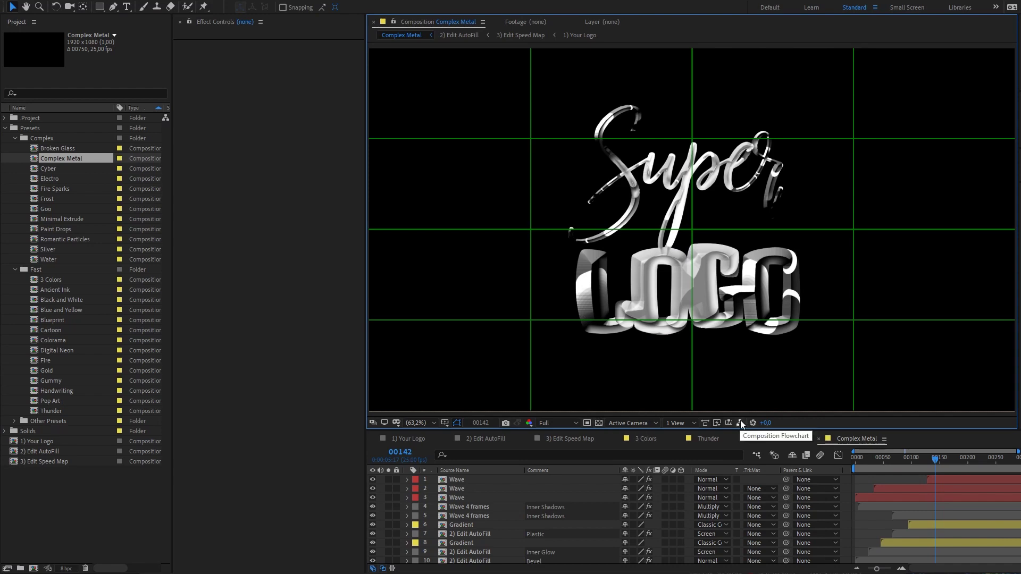
left_click_drag(880, 459, 897, 458)
scroll(677, 212, "up", 4)
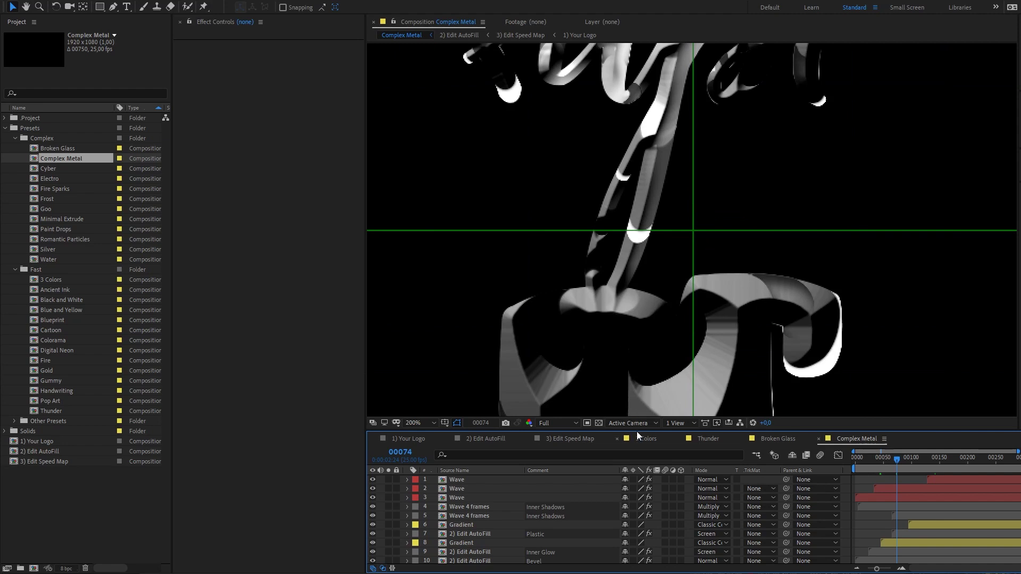
left_click_drag(642, 430, 632, 373)
scroll(665, 198, "down", 1)
left_click_drag(670, 196, 636, 192)
Step: Solo the Inner Glow layer of Complex Metal to inspect it and its Fill effect, and turn the solo off
left_click(385, 506)
left_click(385, 505)
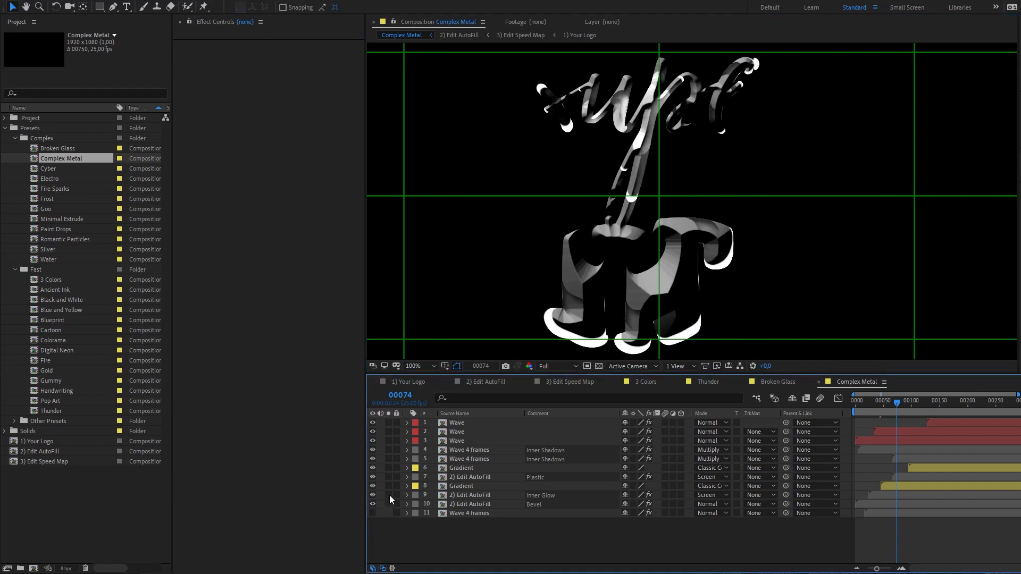
left_click(390, 495)
left_click(466, 496)
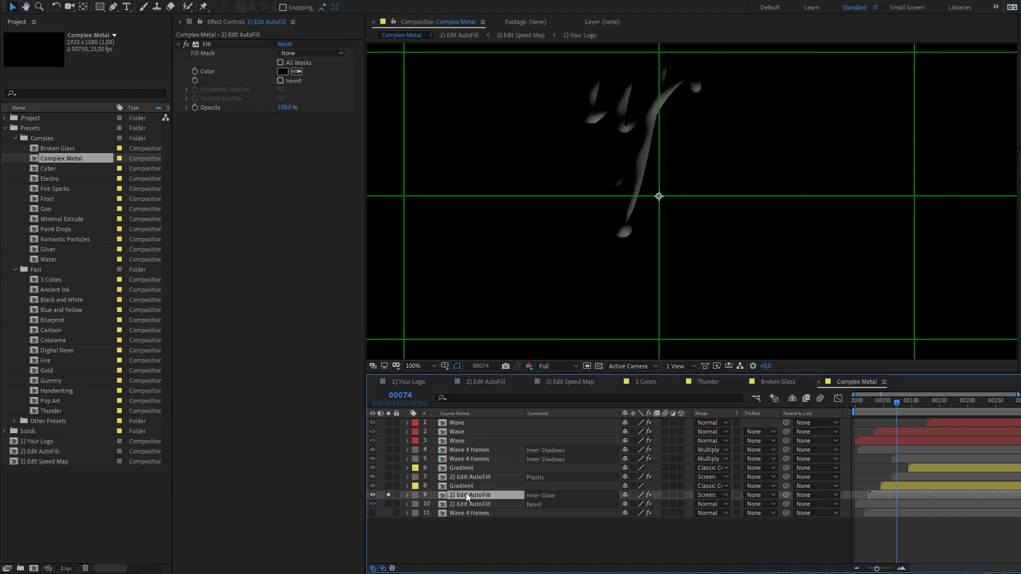
left_click(389, 495)
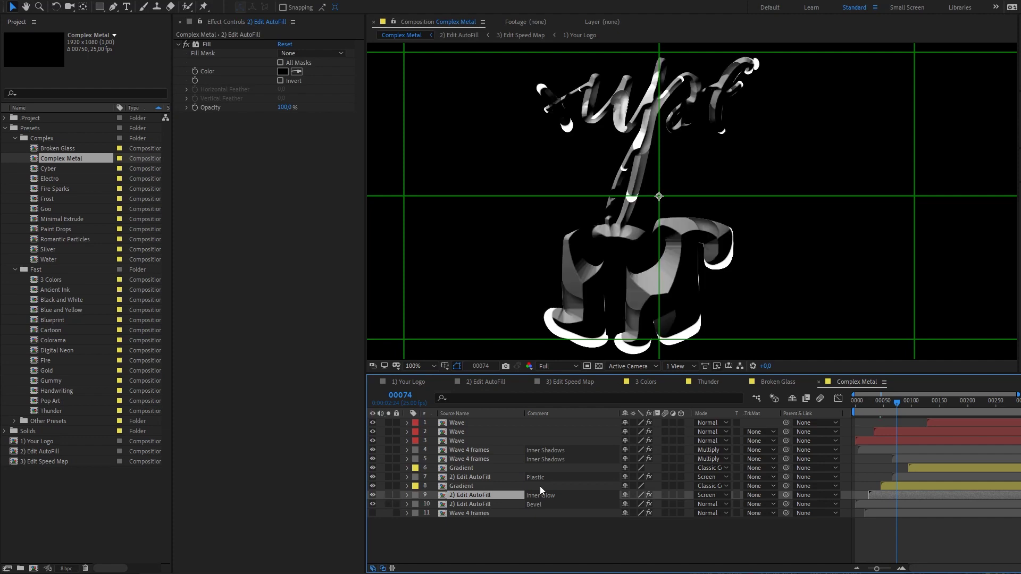
left_click(552, 494)
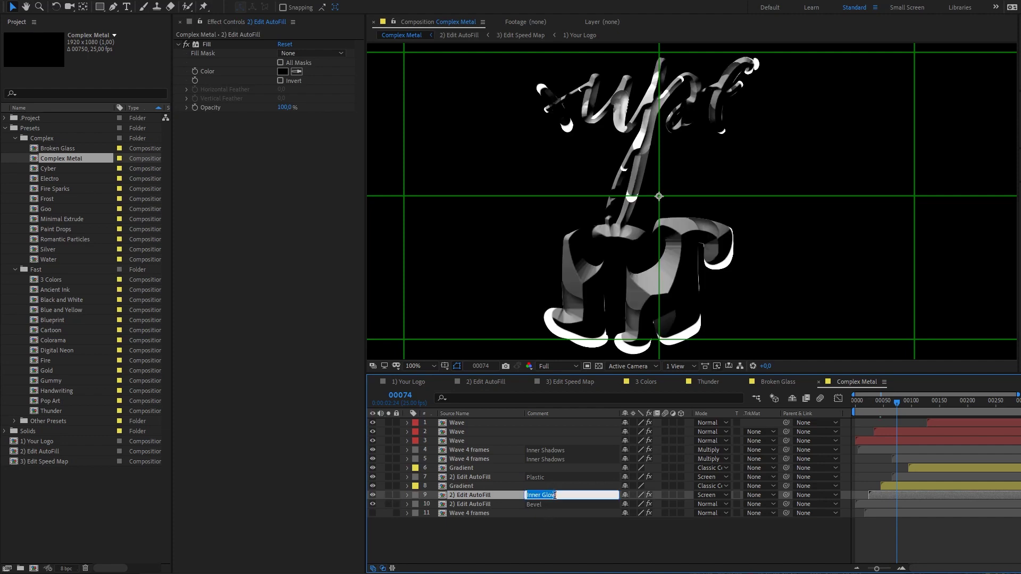
left_click(536, 518)
Step: Compare the layer stacks of 3 Colors and Thunder, return to Complex Metal and view the second Inner Shadows layer's effects
left_click(638, 381)
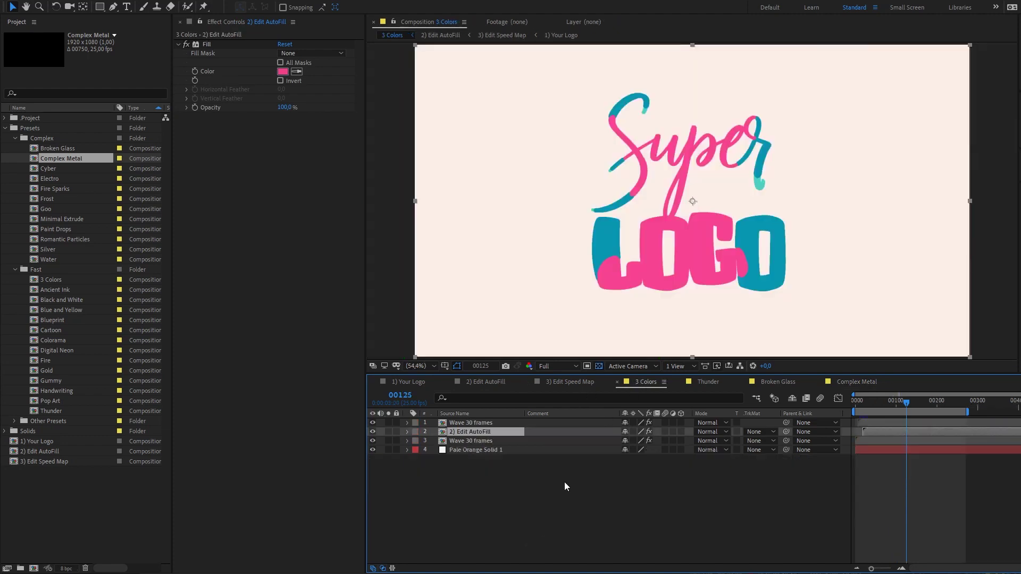
left_click(713, 383)
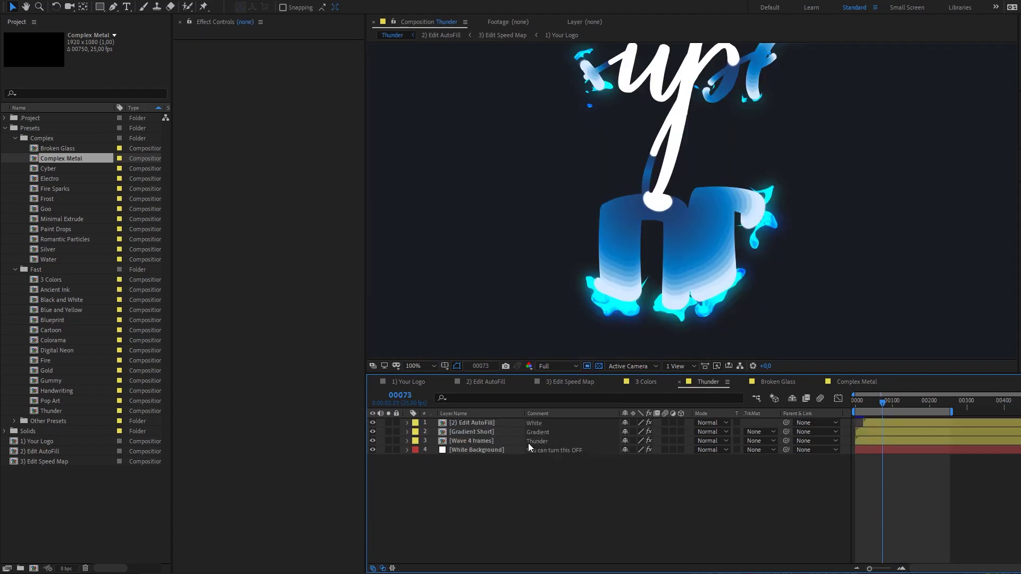
left_click(852, 383)
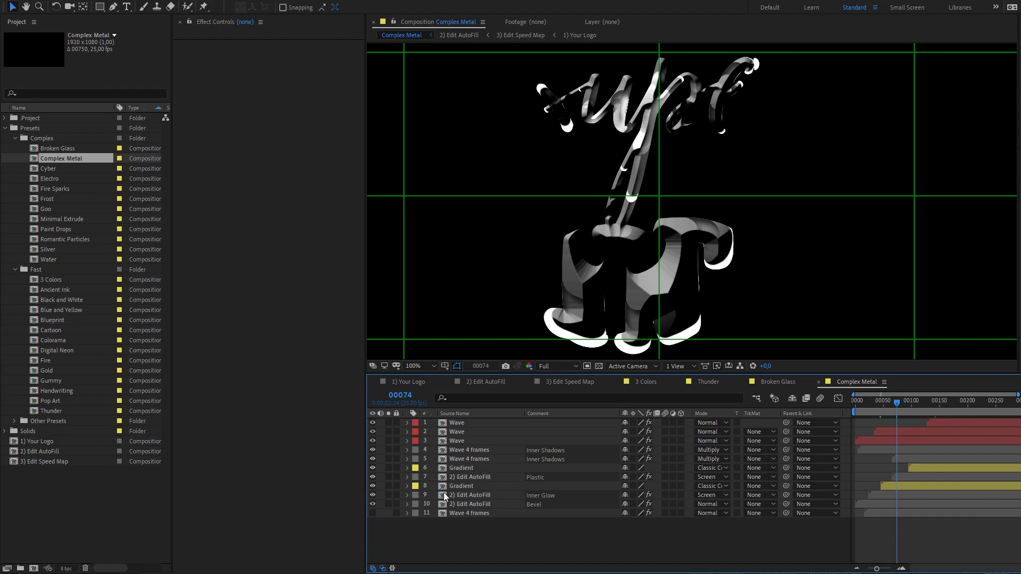
left_click(478, 459)
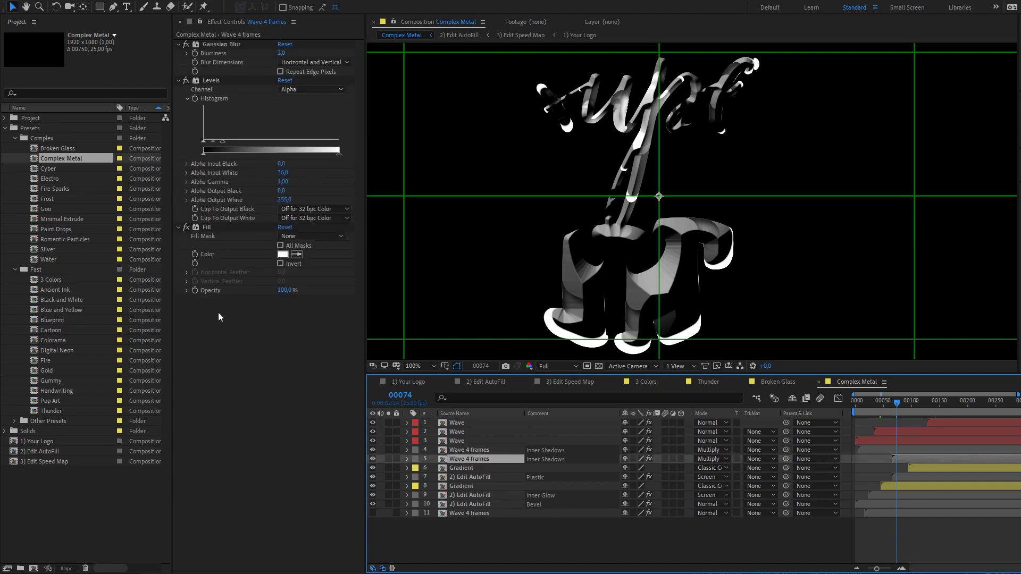
Step: Open the Cyber preset composition, solo the middle Hex Patterns layer (layer 13) and show its effects
double_click(60, 169)
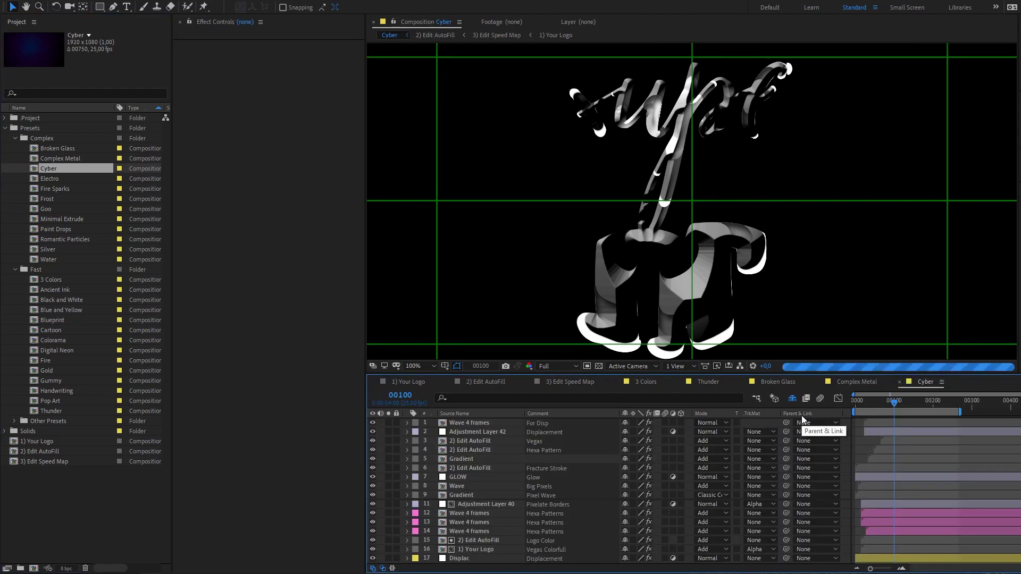
key("space")
left_click_drag(717, 202, 719, 257)
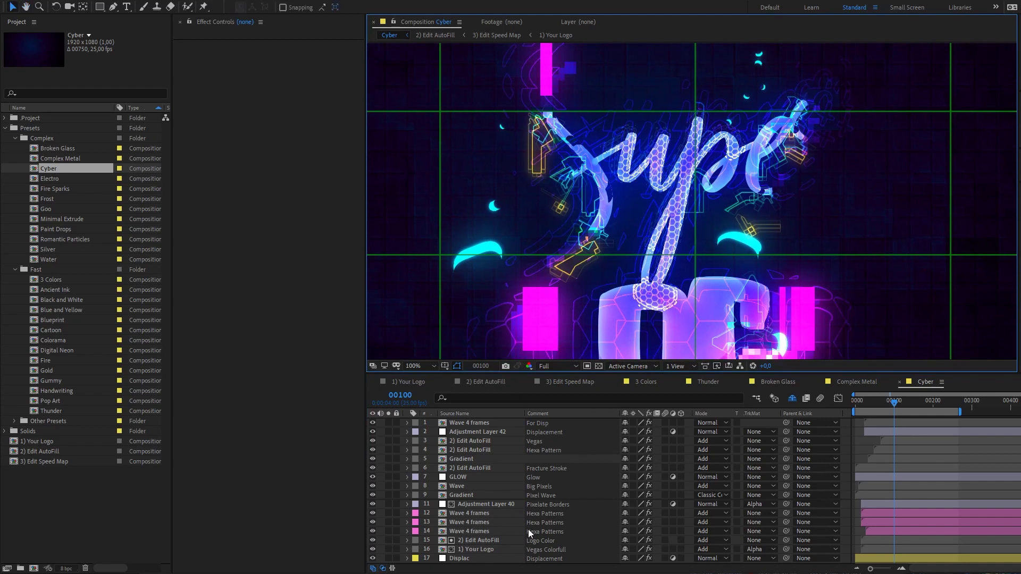
left_click(390, 522)
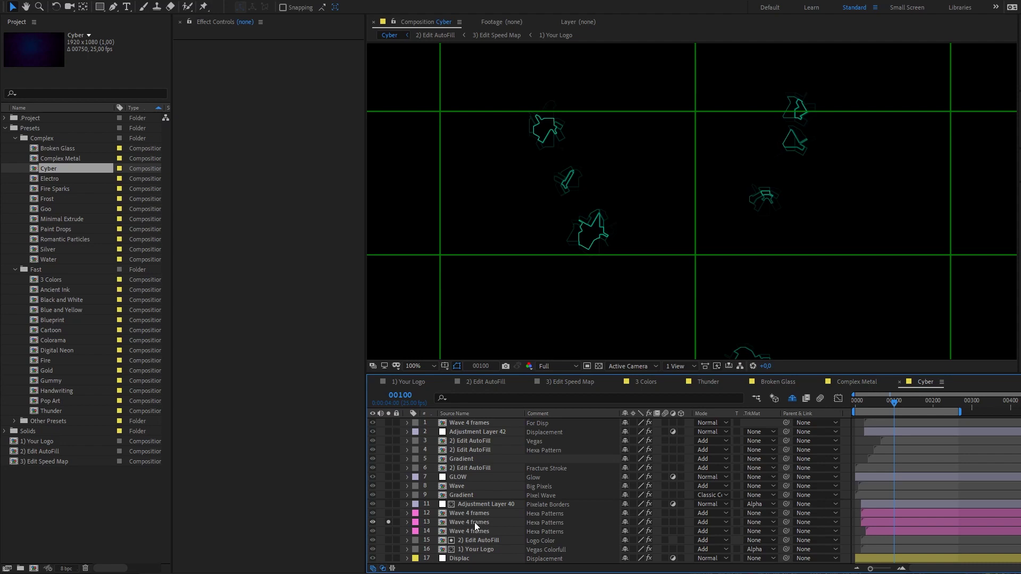
left_click(476, 522)
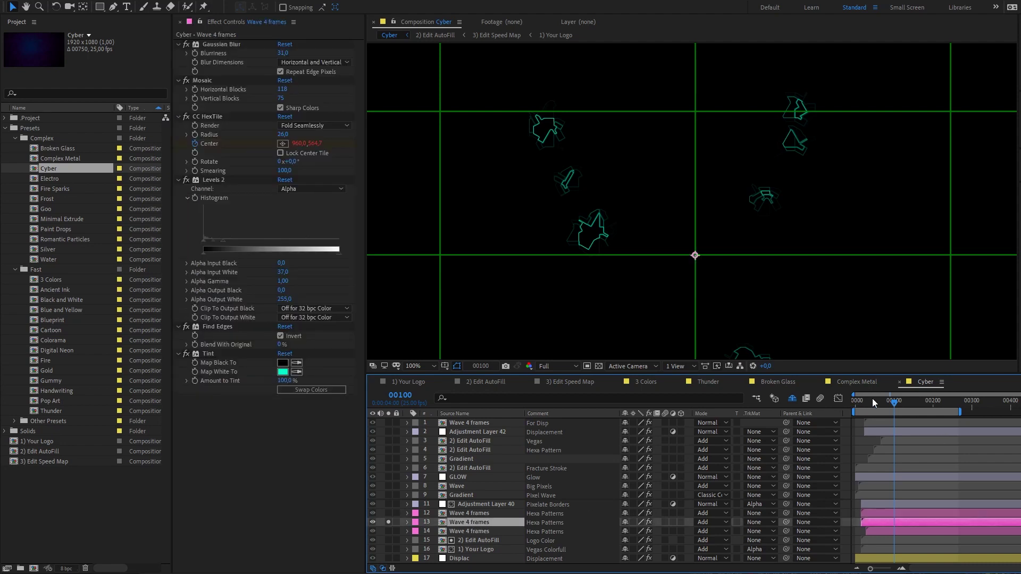
Step: Play the soloed Hex Patterns layer from near the start, stop at frame 83 and turn off the grid overlay
left_click(858, 402)
key("space")
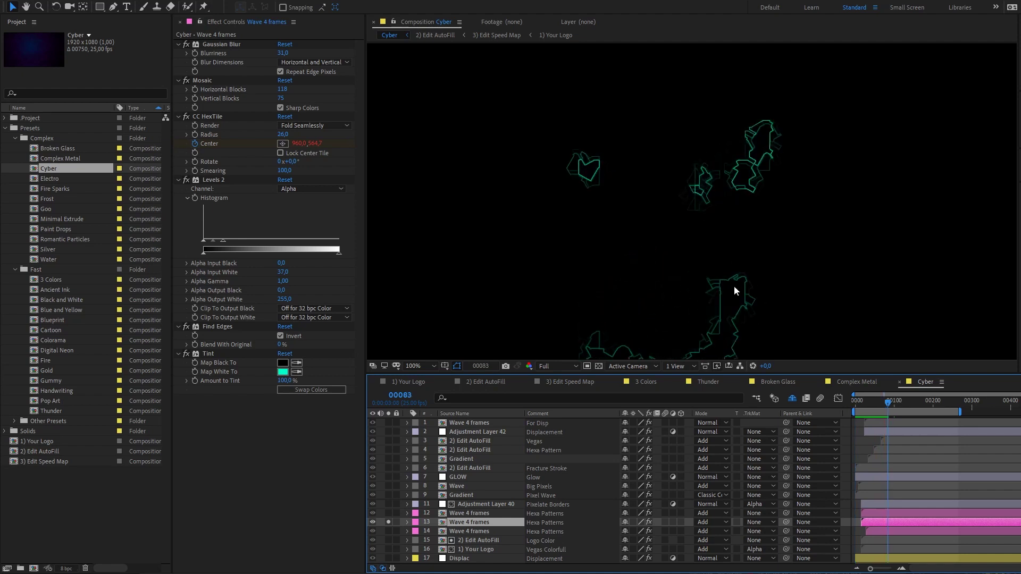
key("space")
left_click(445, 367)
left_click(463, 390)
left_click_drag(716, 232, 715, 216)
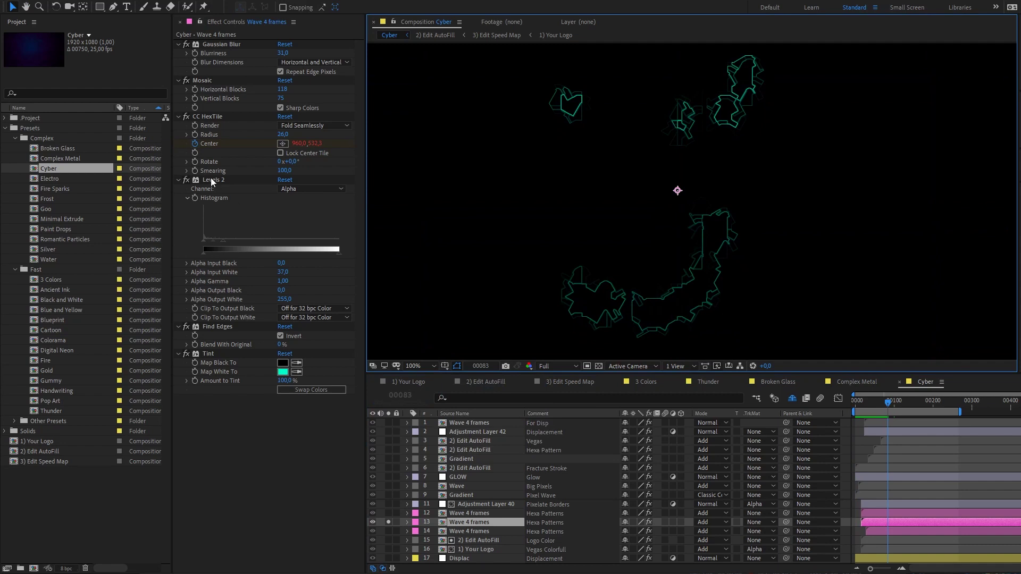
Step: Disable the Hex Patterns layer's effects, re-enable them one by one through CC HexTile, and scrub to frame 85
left_click_drag(187, 46, 176, 400)
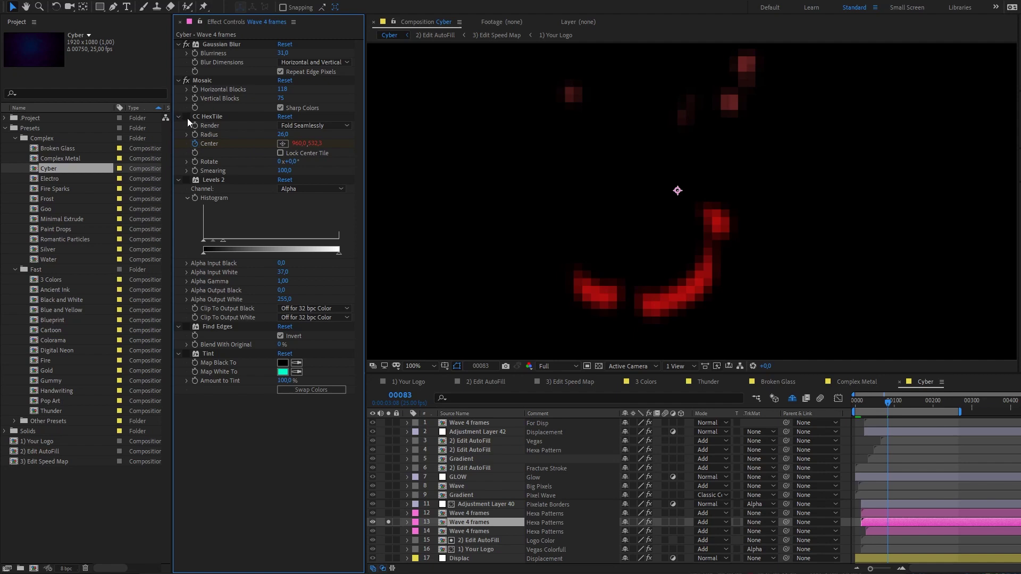
left_click(187, 118)
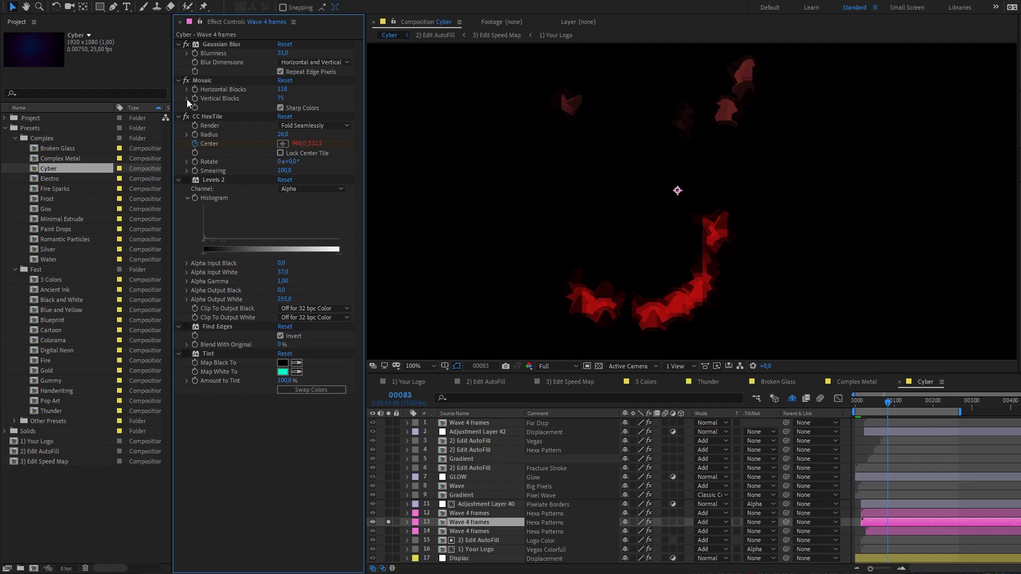
left_click(881, 403)
left_click_drag(882, 403, 889, 406)
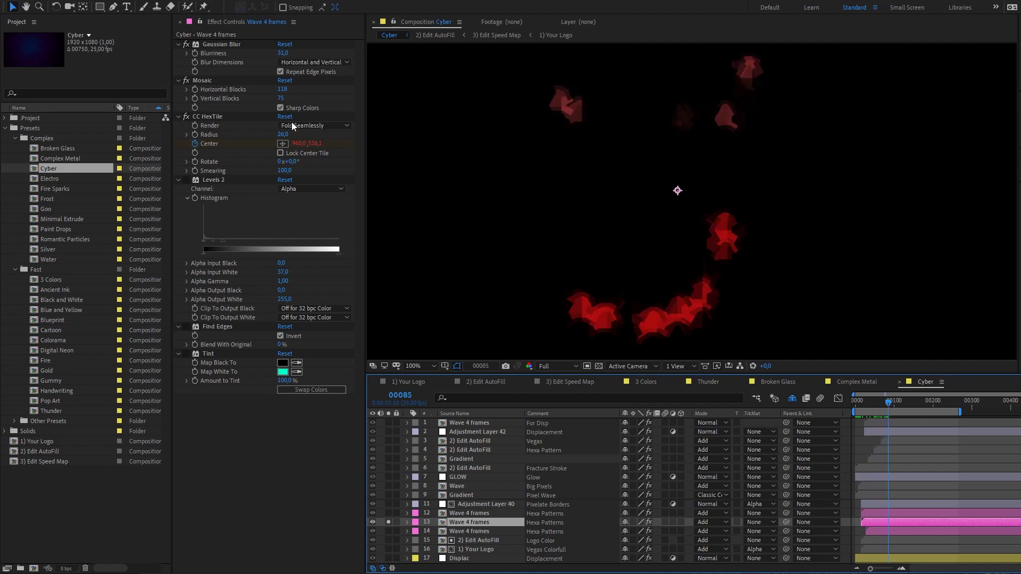
Step: Check CC HexTile's Render options, keeping Fold Seamlessly, and try a different Smearing value before undoing it
left_click(323, 128)
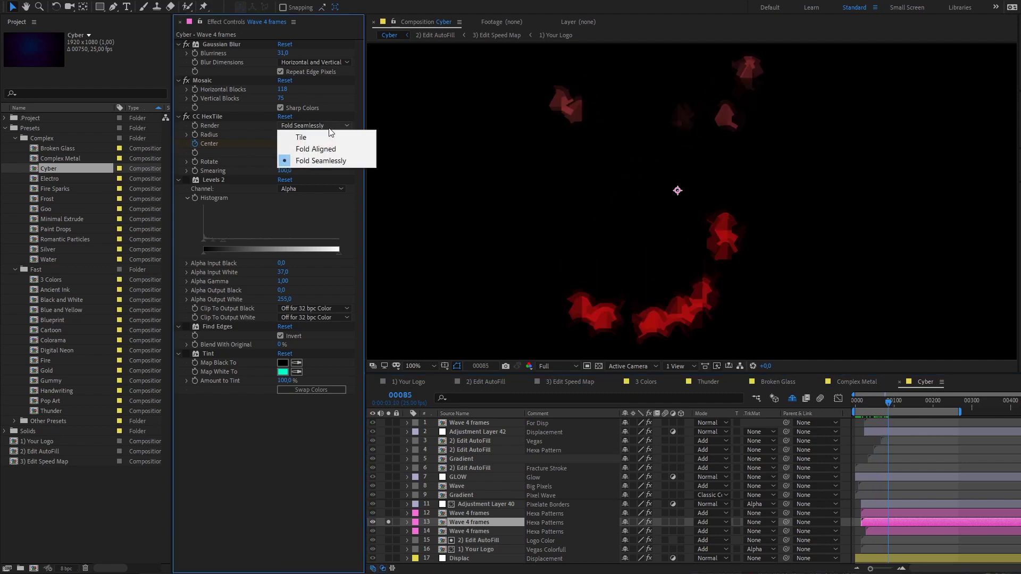
left_click(356, 164)
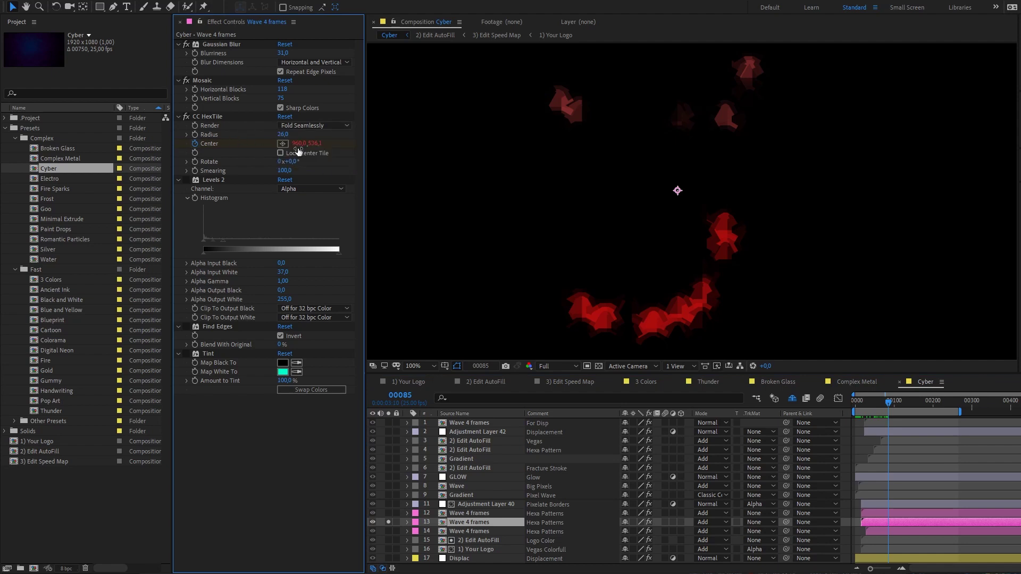
left_click_drag(284, 171, 58, 182)
key("ctrl+z")
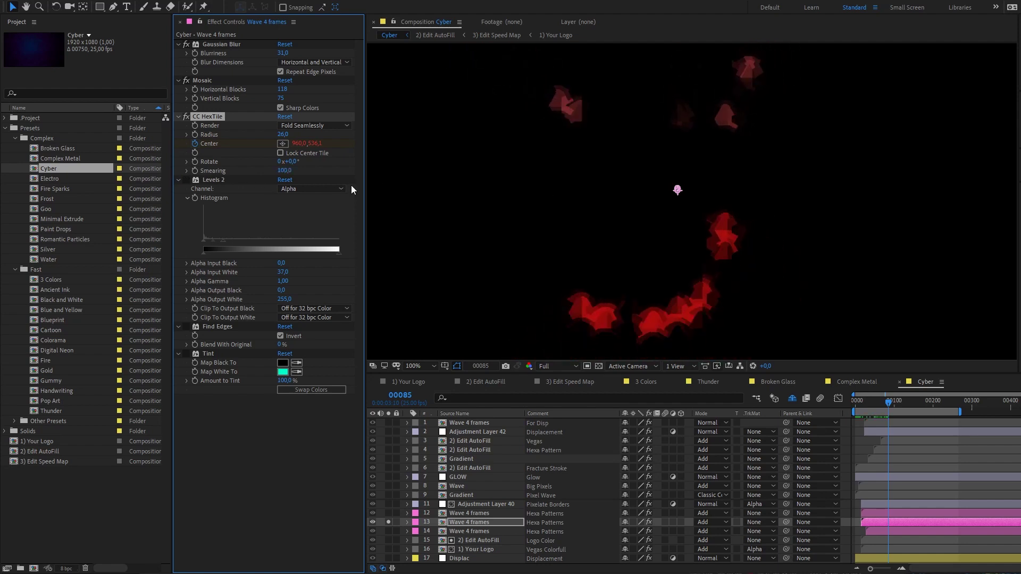
Step: Set CC HexTile's Render mode to Tile and scrub the animation to frame 108
left_click(314, 126)
left_click(313, 137)
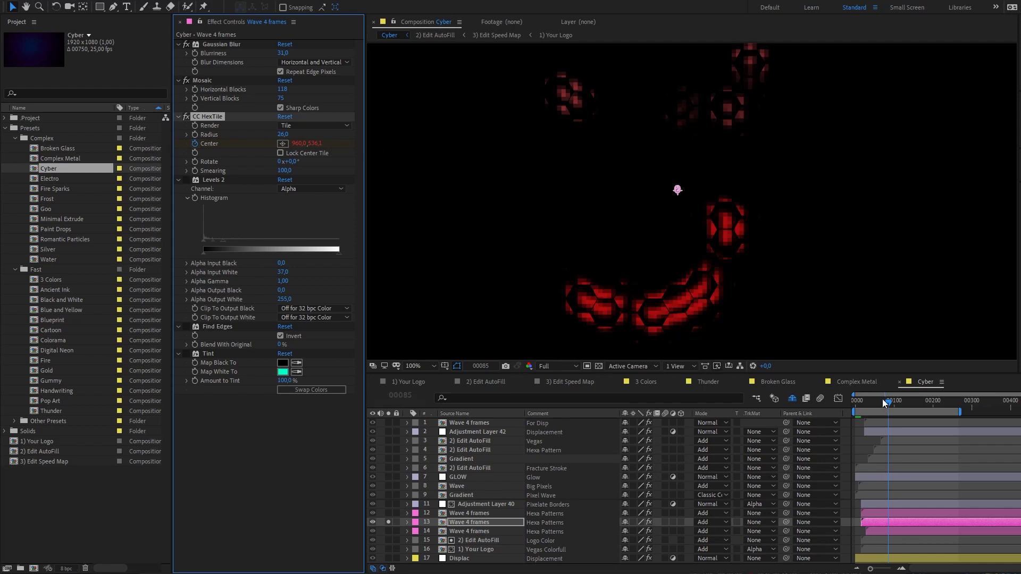
left_click(868, 403)
left_click_drag(868, 403, 892, 406)
key("space")
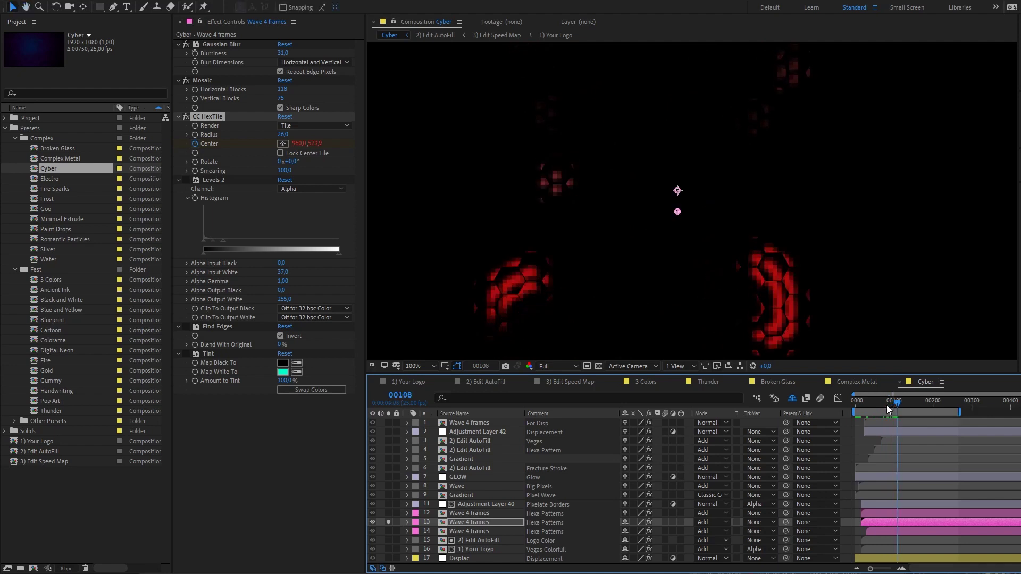
Step: Re-enable the Levels 2, Find Edges and Tint effects and preview the layer from frame 48
left_click(186, 180)
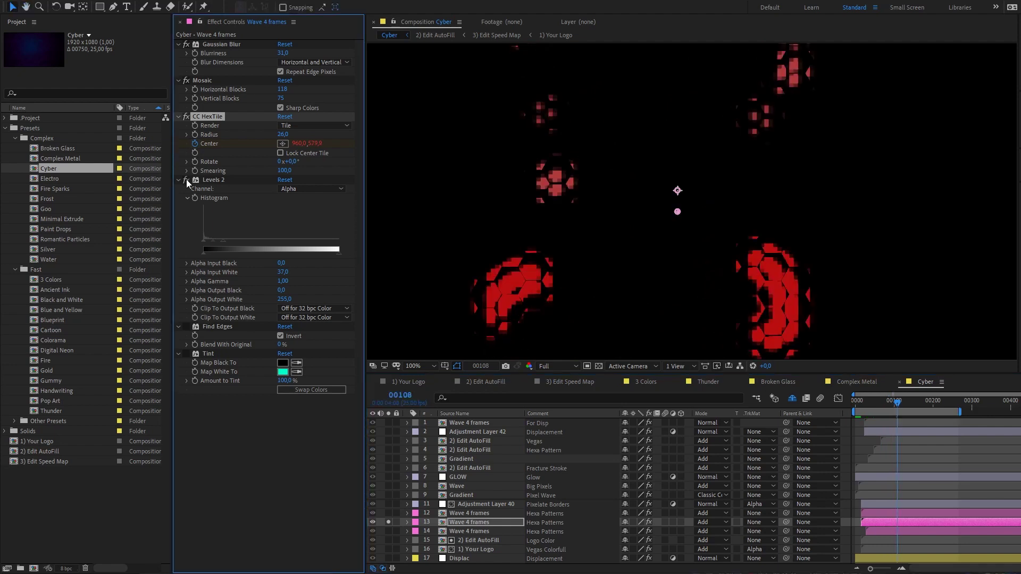
left_click(190, 328)
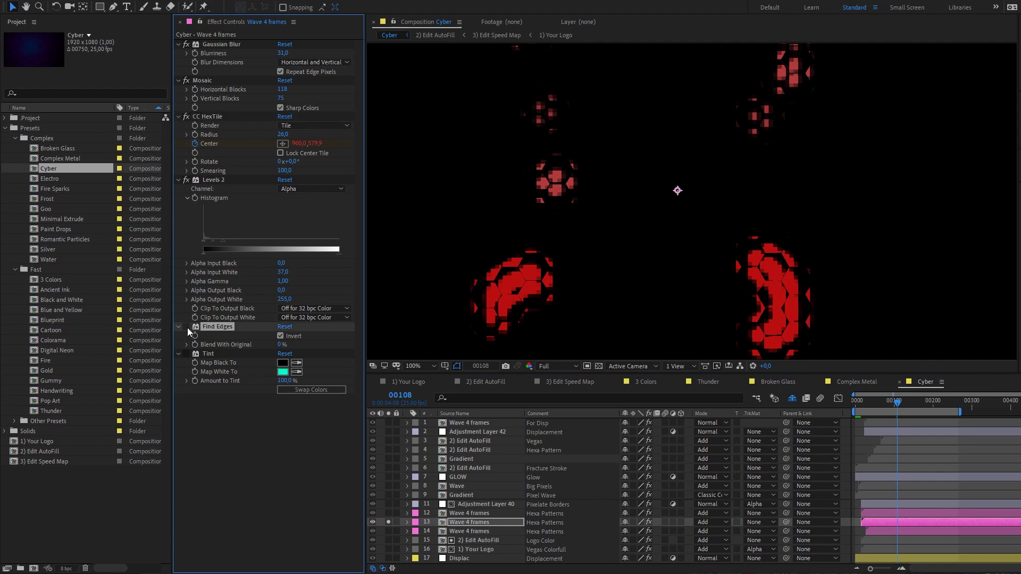
left_click(186, 328)
left_click(186, 354)
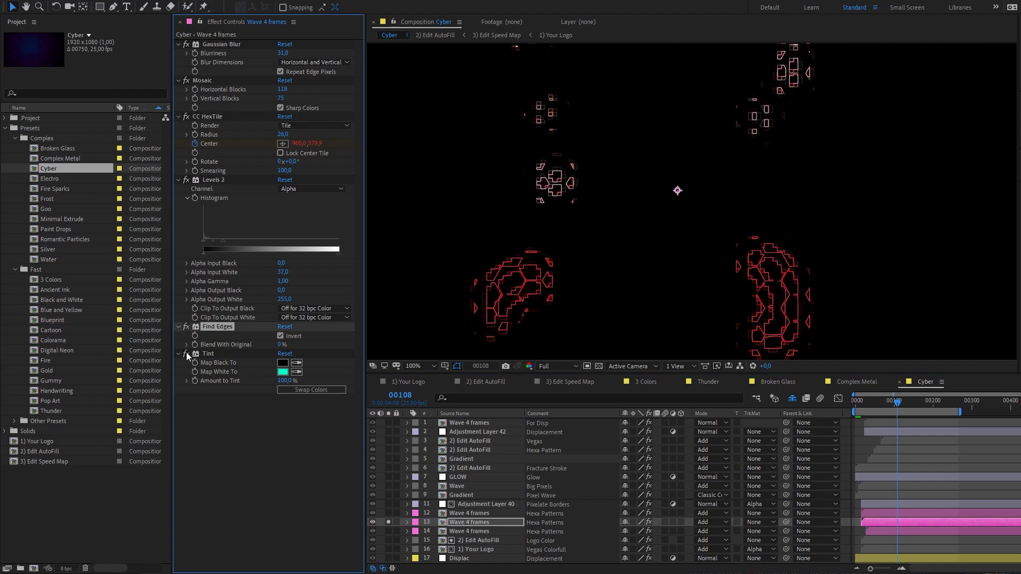
left_click_drag(905, 403, 873, 399)
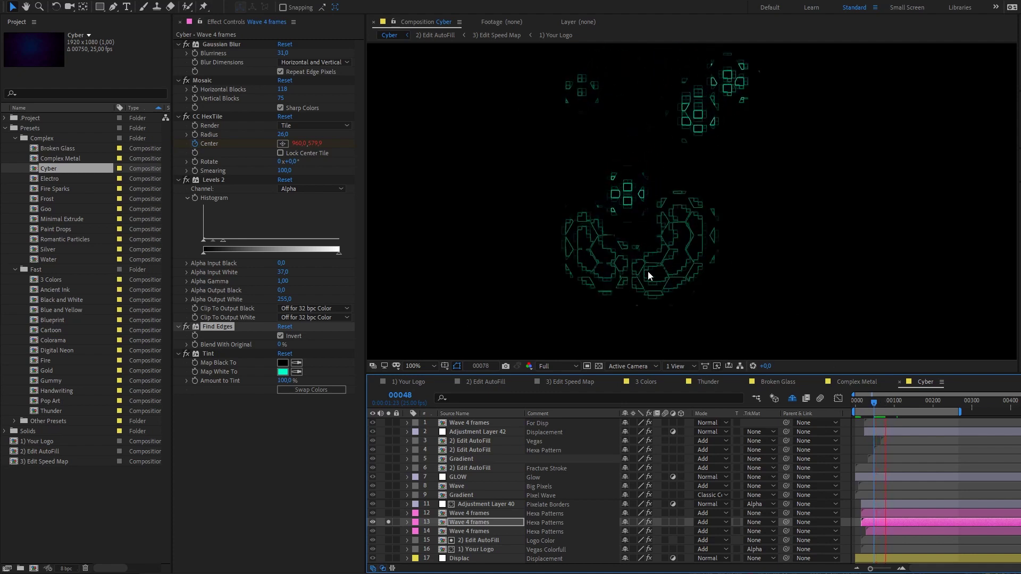
Step: Set CC HexTile's Render mode to Fold Seamlessly and scrub through the layer to frame 81
left_click(304, 124)
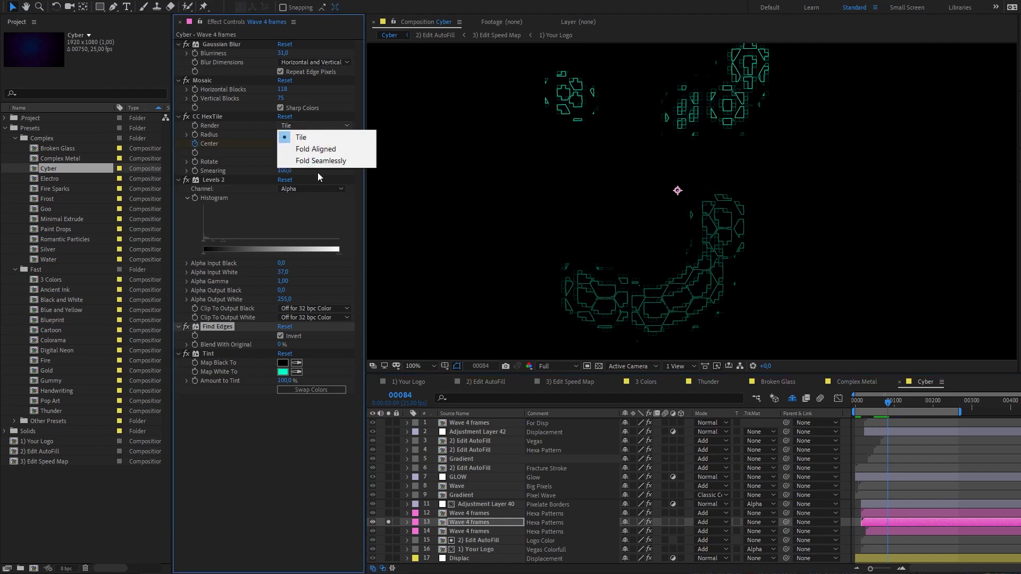
left_click(327, 161)
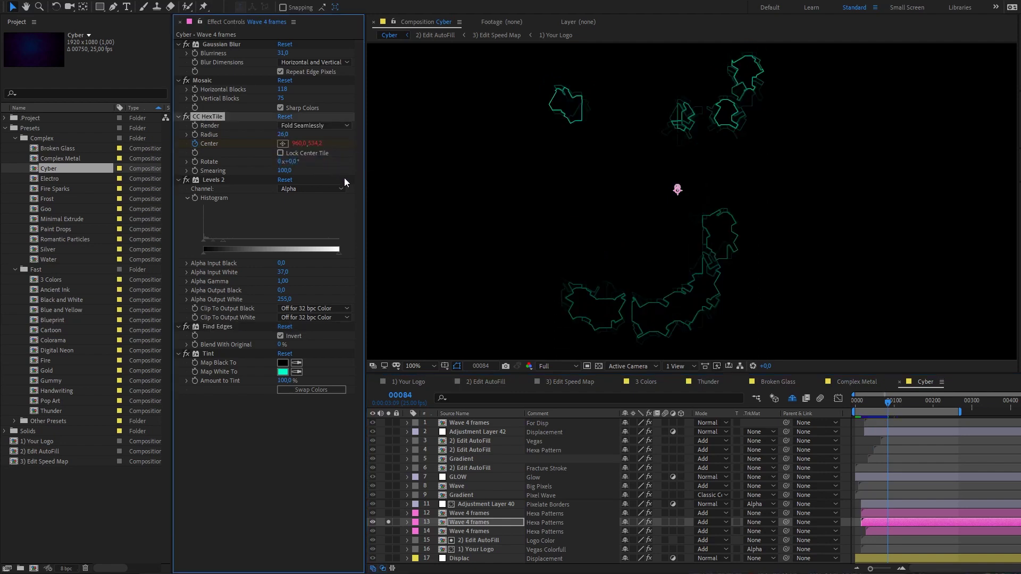
left_click(879, 405)
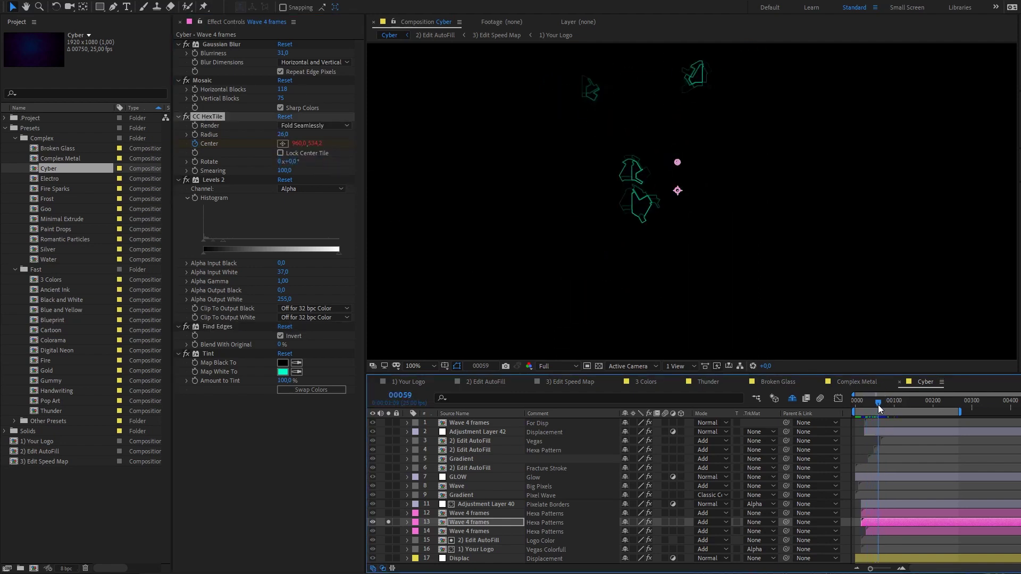
left_click_drag(879, 409, 886, 408)
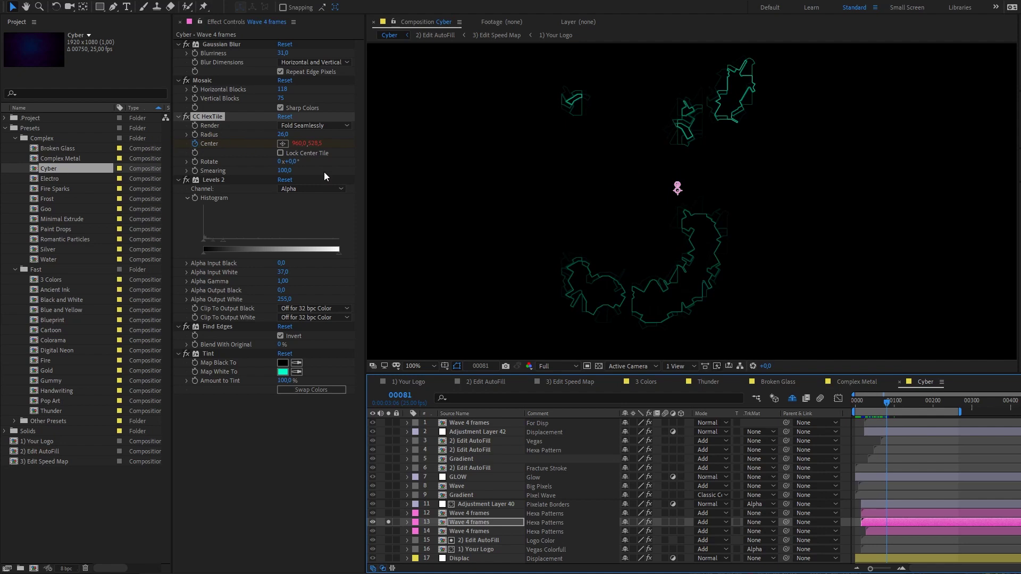
Step: Try rotating the CC HexTile pattern and reset its Rotate value to 0
mouse_move(248, 172)
left_mouse_down()
mouse_move(260, 161)
mouse_move(366, 165)
left_mouse_up()
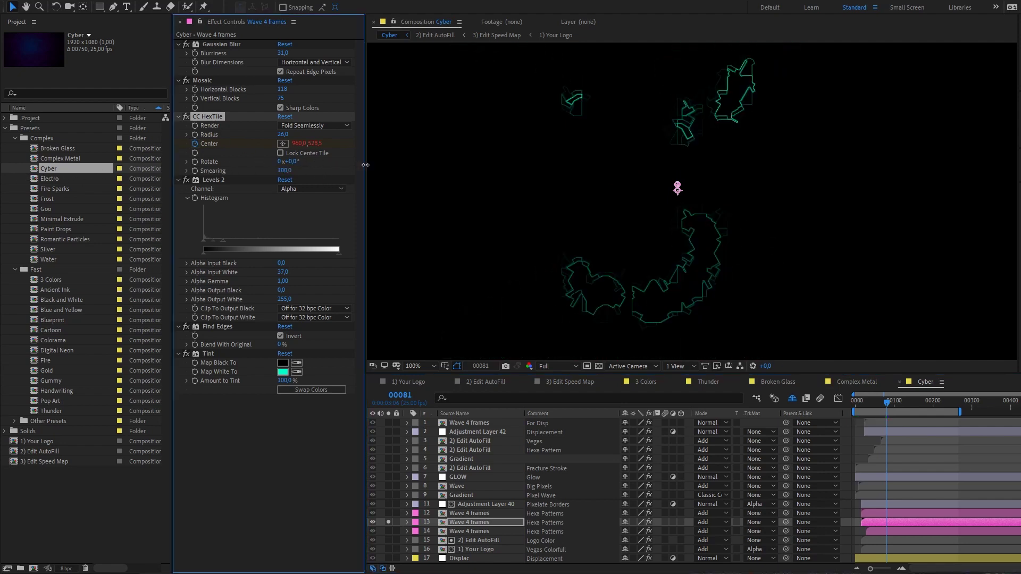
left_click_drag(287, 165, 463, 166)
left_click(300, 161)
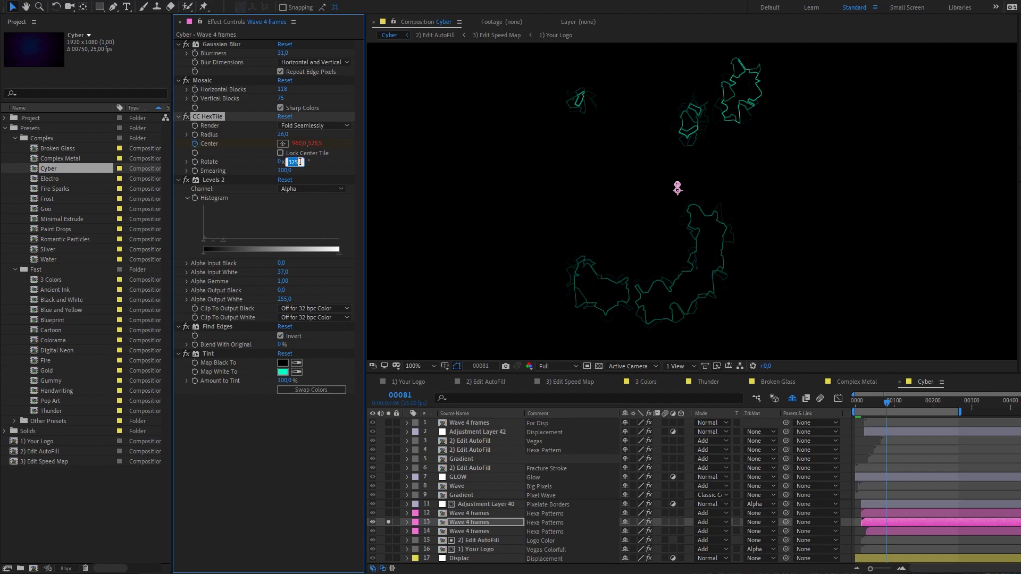
type("0")
left_click(334, 165)
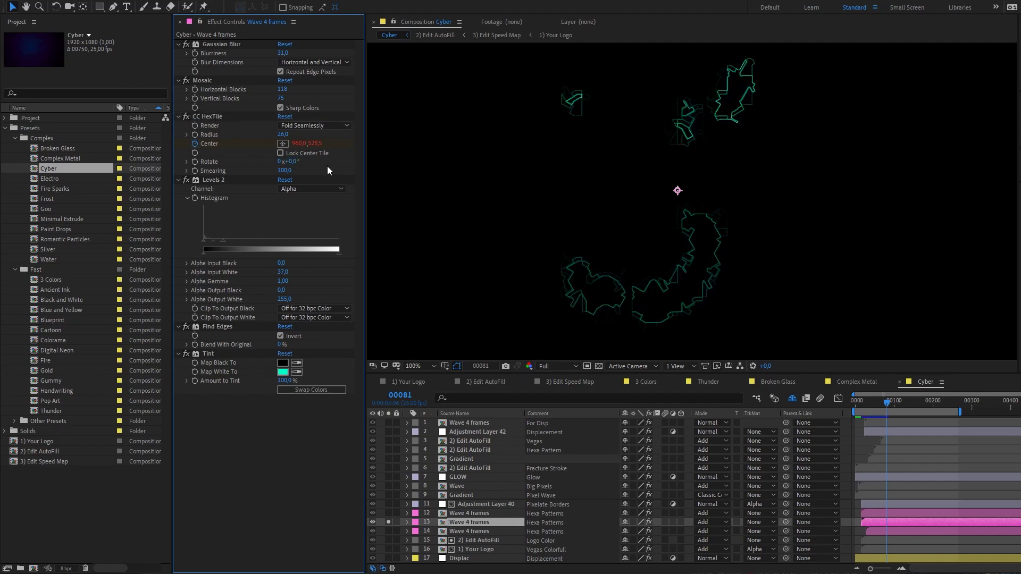
Step: Set CC HexTile's Radius to 92 and scrub the layer to frame 84
left_click(212, 116)
left_click_drag(283, 138, 307, 140)
left_click_drag(865, 397, 888, 407)
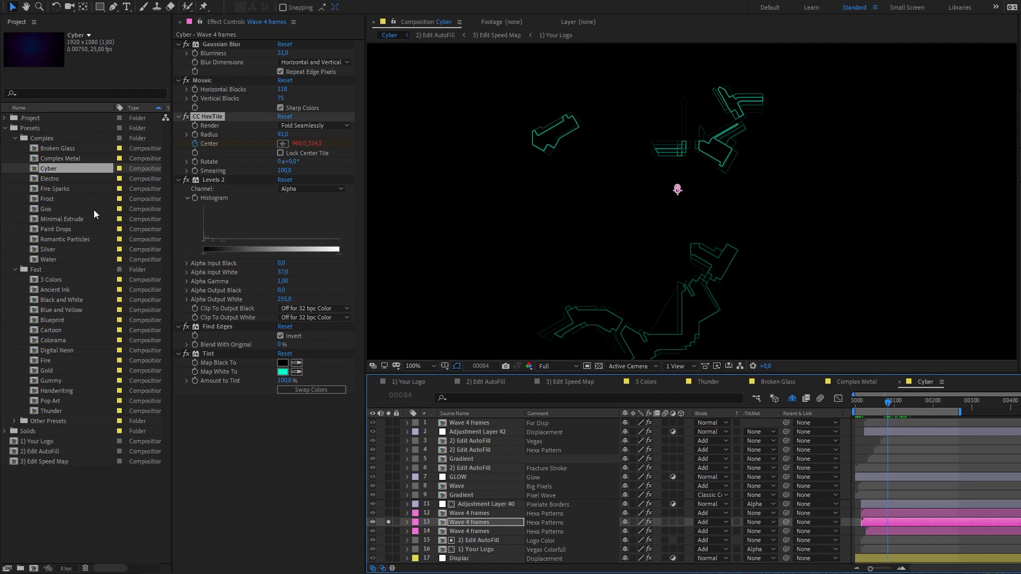
Step: Open the Fire Sparks preset composition, go to frame 74, and solo the first Fire layer (layer 6) to inspect its effects
double_click(67, 188)
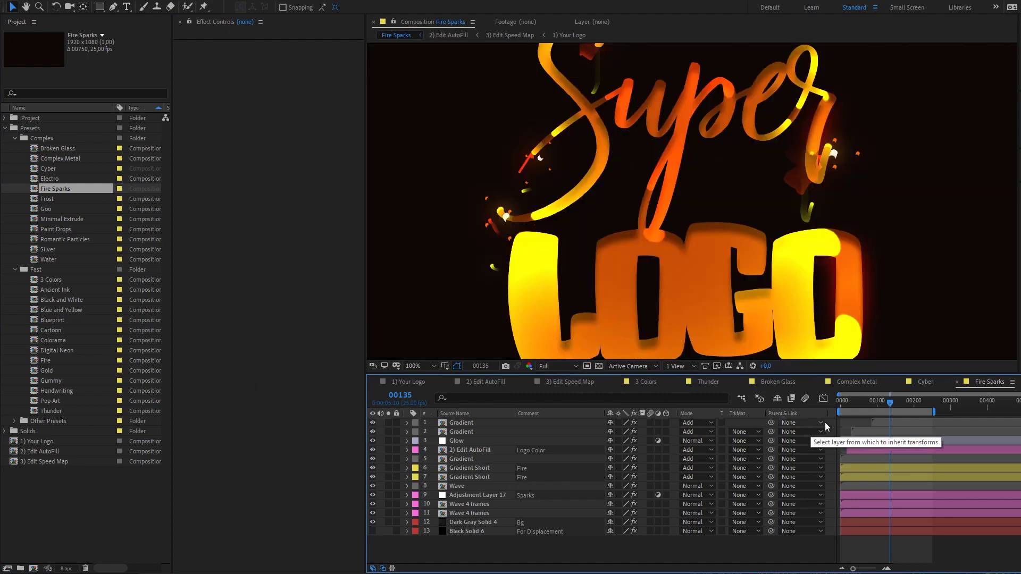
left_click_drag(890, 402, 867, 401)
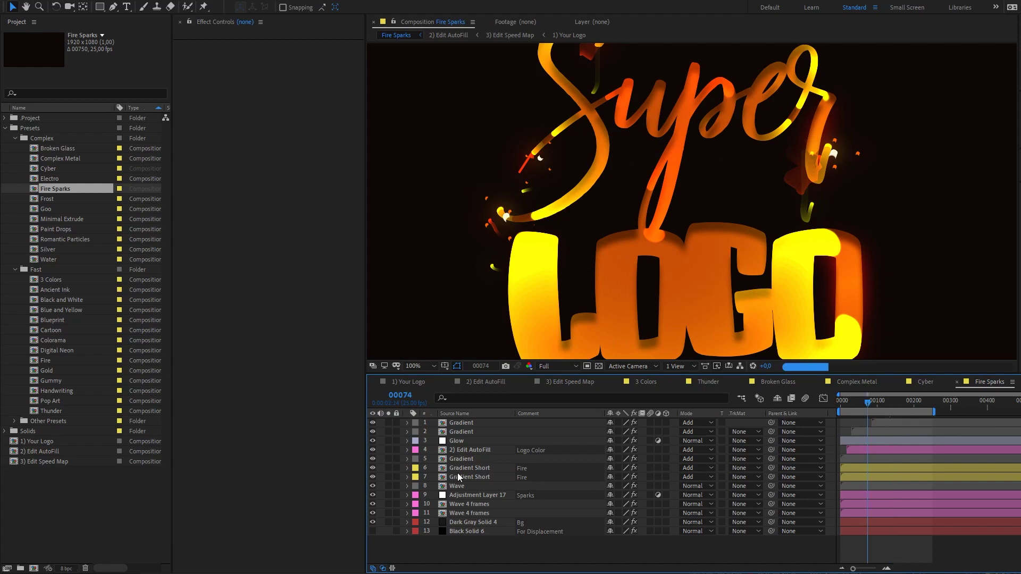
left_click(471, 468)
left_click(388, 468)
left_click(388, 468)
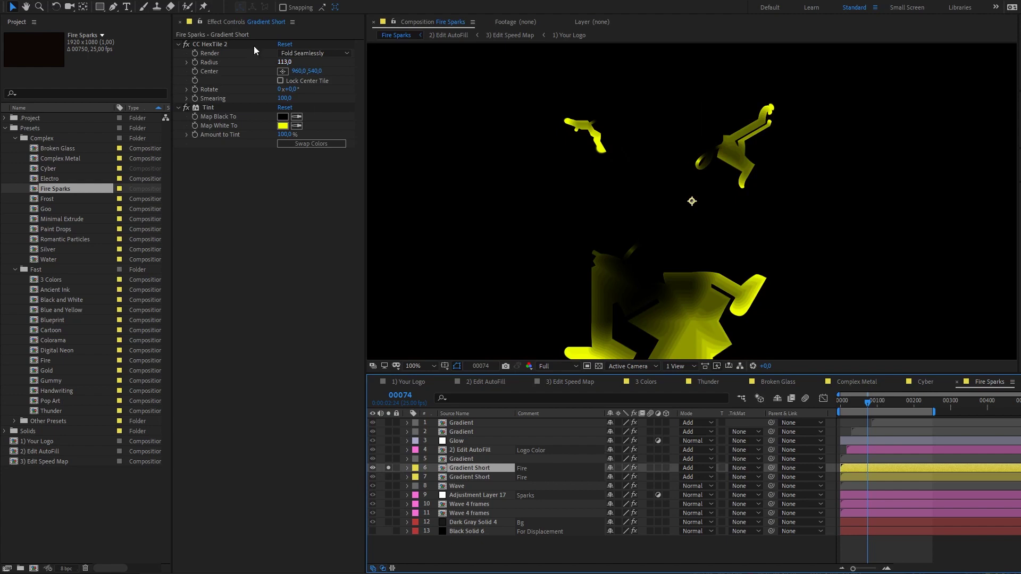
left_click_drag(692, 226, 675, 168)
key("v")
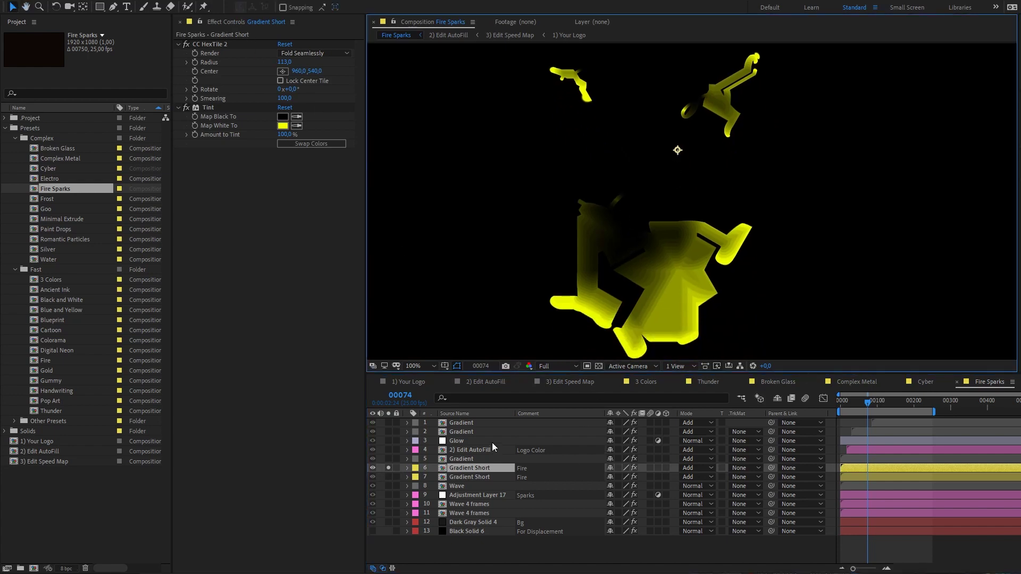
Step: Solo the second Fire layer (layer 7) to inspect its effects, and add layer 6 to view both together
left_click(388, 468)
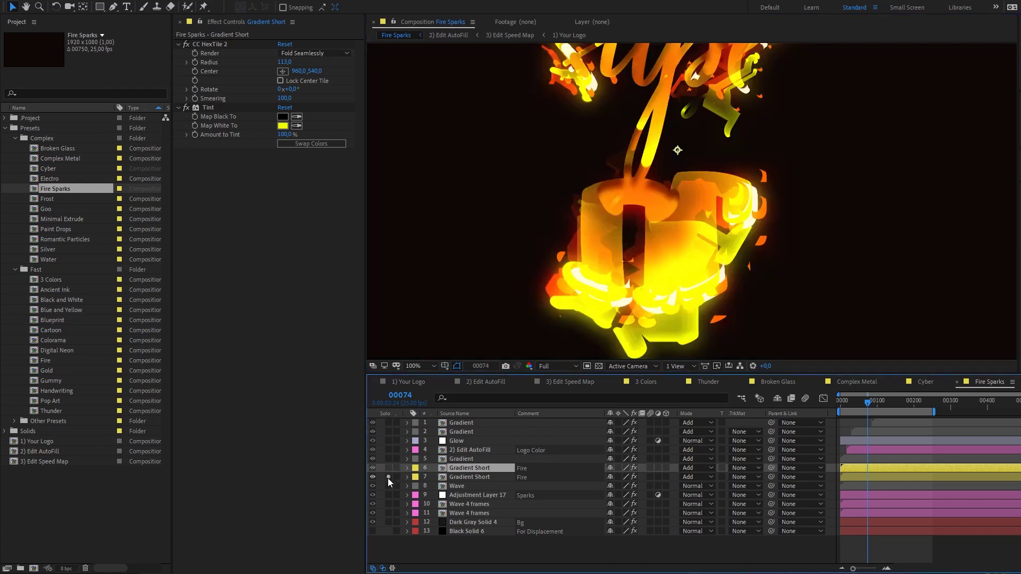
left_click(388, 477)
left_click(471, 477)
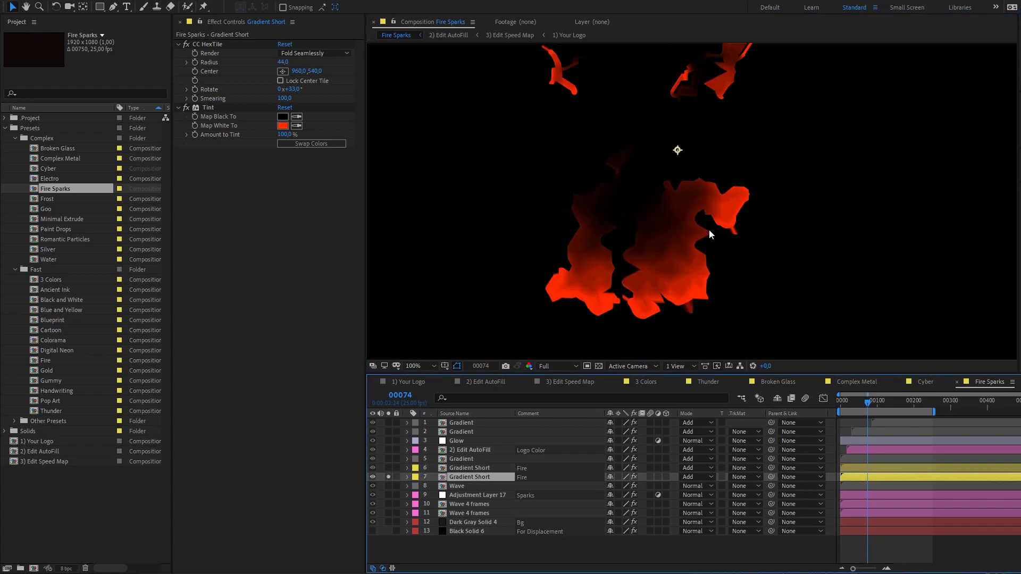
left_click(389, 468)
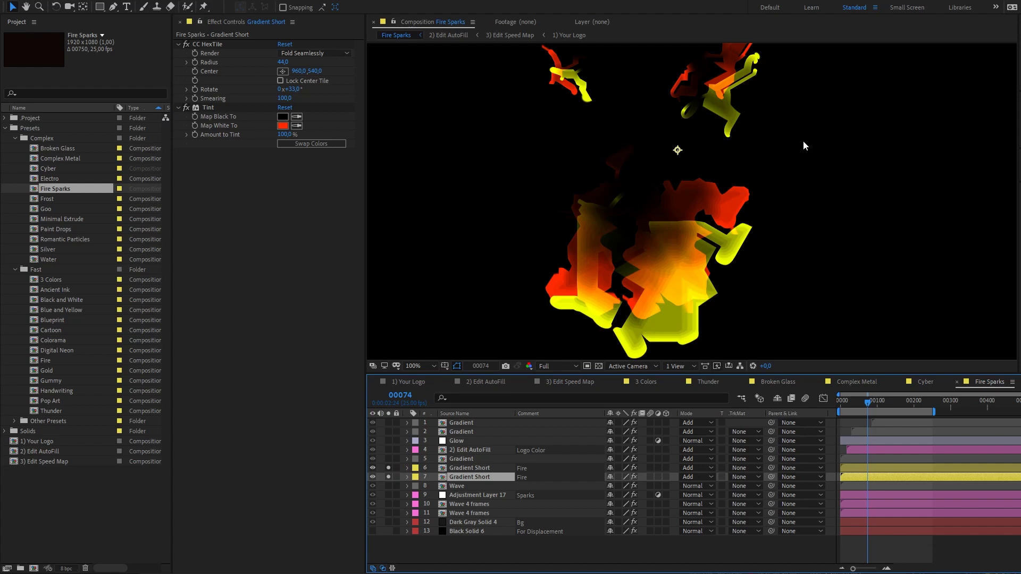
scroll(736, 234, "down", 2)
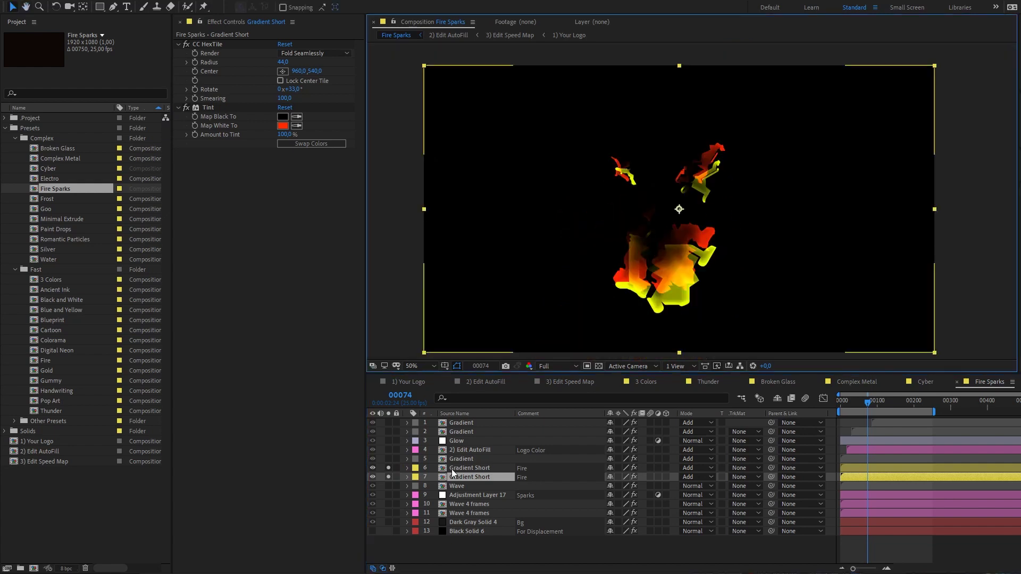
Step: Turn off the solo on both Fire layers and briefly solo the Wave layer (layer 8)
left_click(389, 468)
left_click(388, 477)
left_click(391, 484)
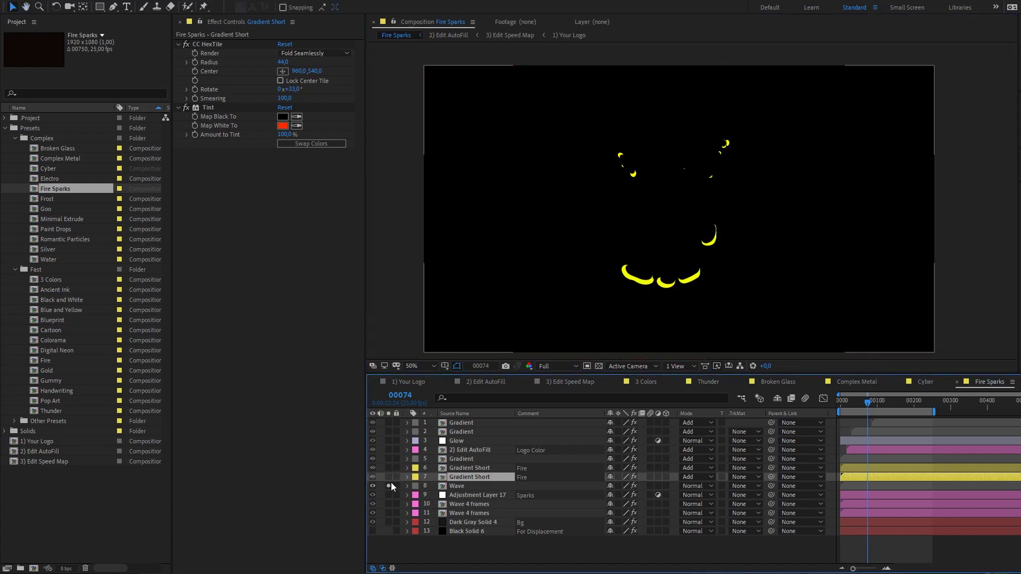
left_click(391, 484)
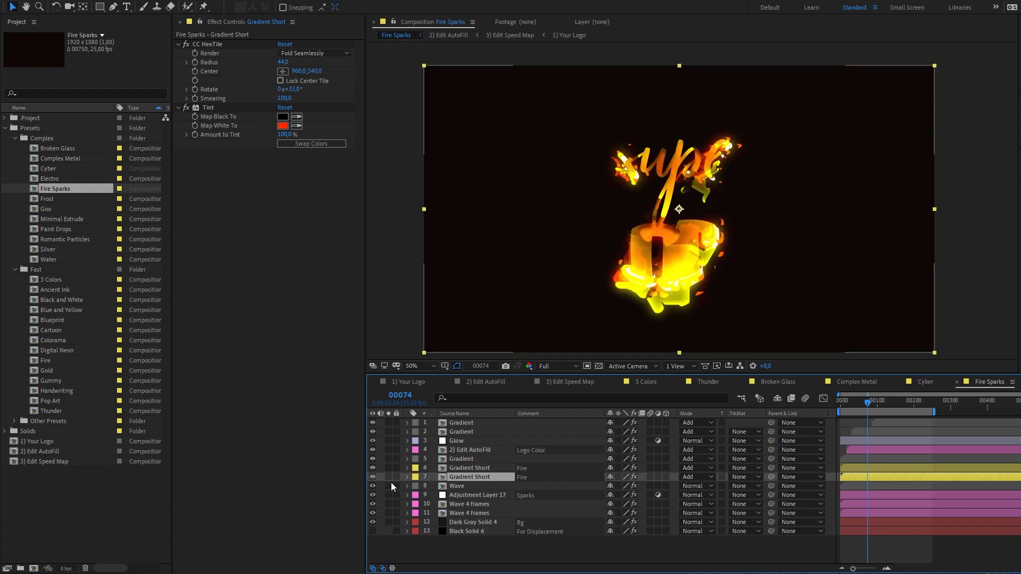
Step: Solo layers 9 to 12, the sparks group with its background, and show Adjustment Layer 17's Displacement Map effect
left_click_drag(384, 497, 386, 524)
left_click(486, 556)
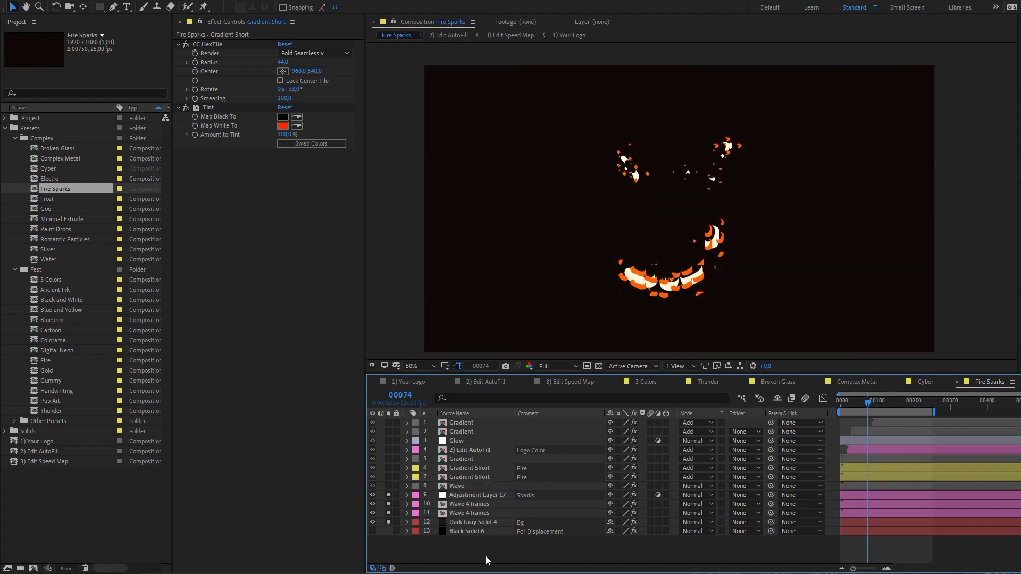
left_click(481, 495)
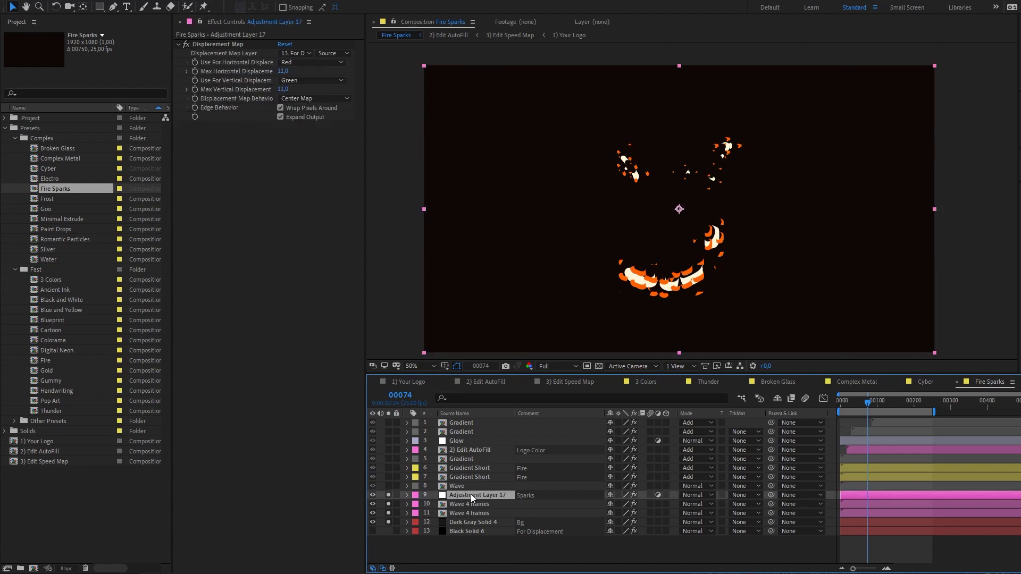
Step: Toggle Adjustment Layer 17's visibility and solo to compare the sparks with and without displacement, leaving its solo off
left_click(374, 494)
left_click(374, 495)
left_click(388, 496)
left_click(388, 496)
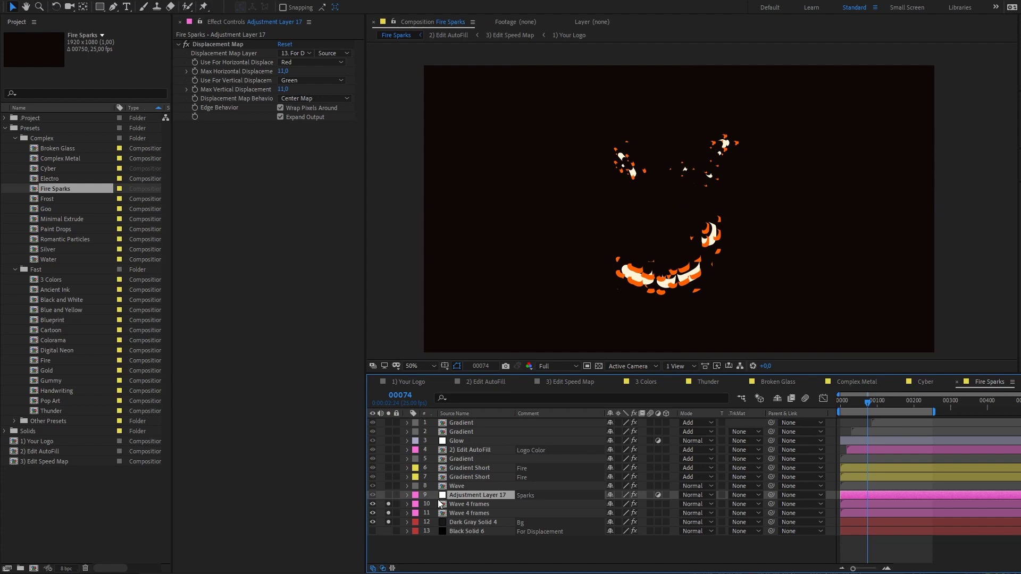
Step: Inspect the effects of both Wave 4 frames layers (10 and 11) and solo Adjustment Layer 17 again
left_click(460, 504)
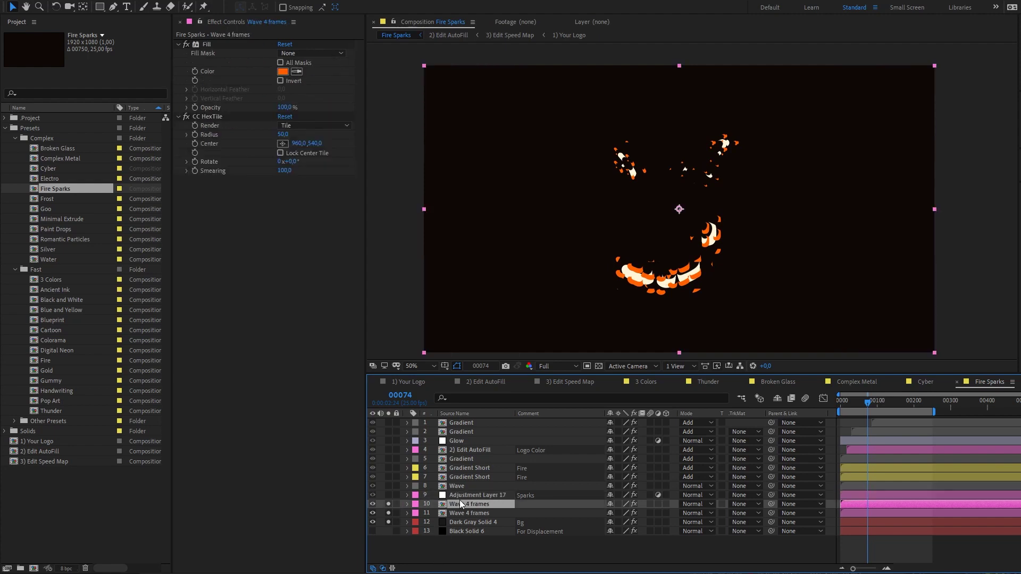
left_click(453, 513)
left_click(472, 505)
left_click(387, 495)
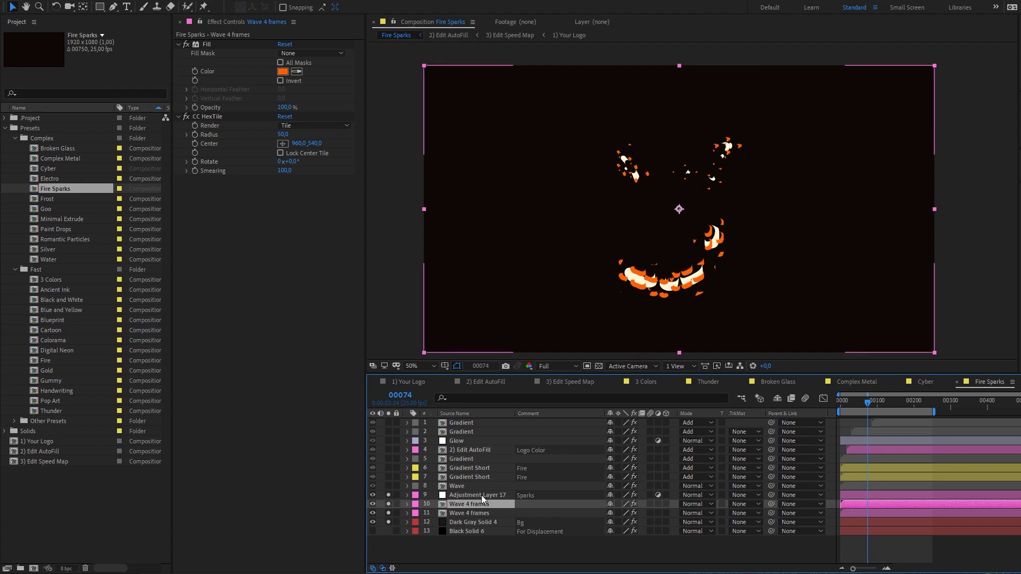
Step: Set Adjustment Layer 17's Displacement Map to read its map layer with Effects & Masks and check the sparks at 100% zoom
left_click(481, 496)
left_click(333, 54)
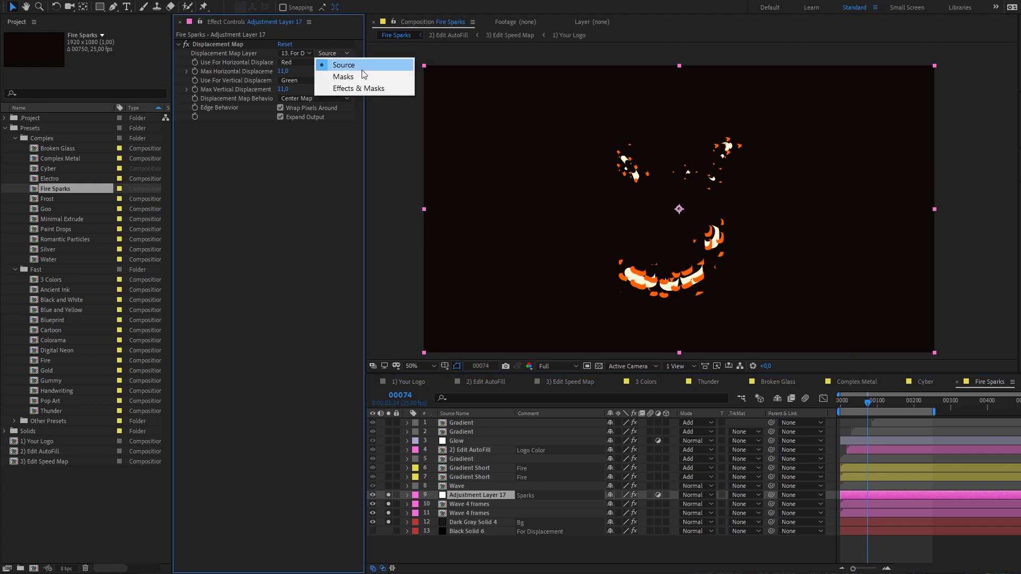
left_click(369, 90)
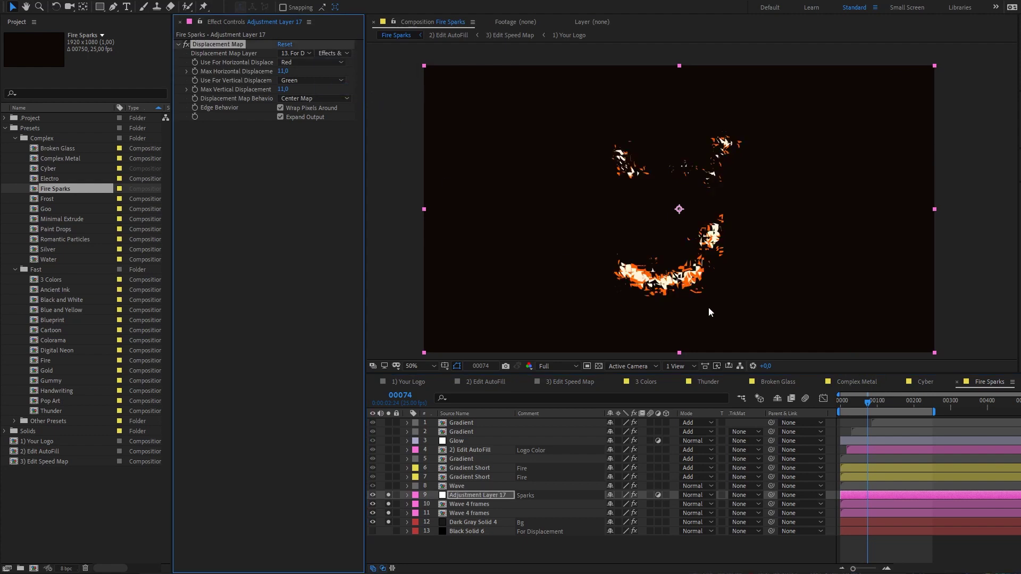
scroll(708, 307, "up", 2)
key("v")
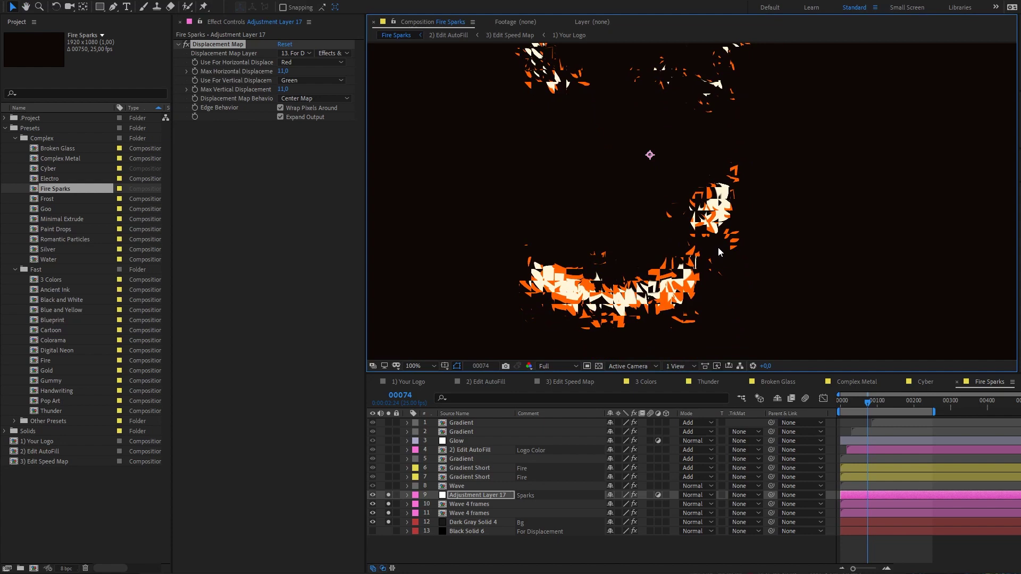
Step: Check which layer Adjustment Layer 17's Displacement Map uses as its source, leaving the choice as is
left_click(497, 546)
left_click(468, 496)
left_click(234, 43)
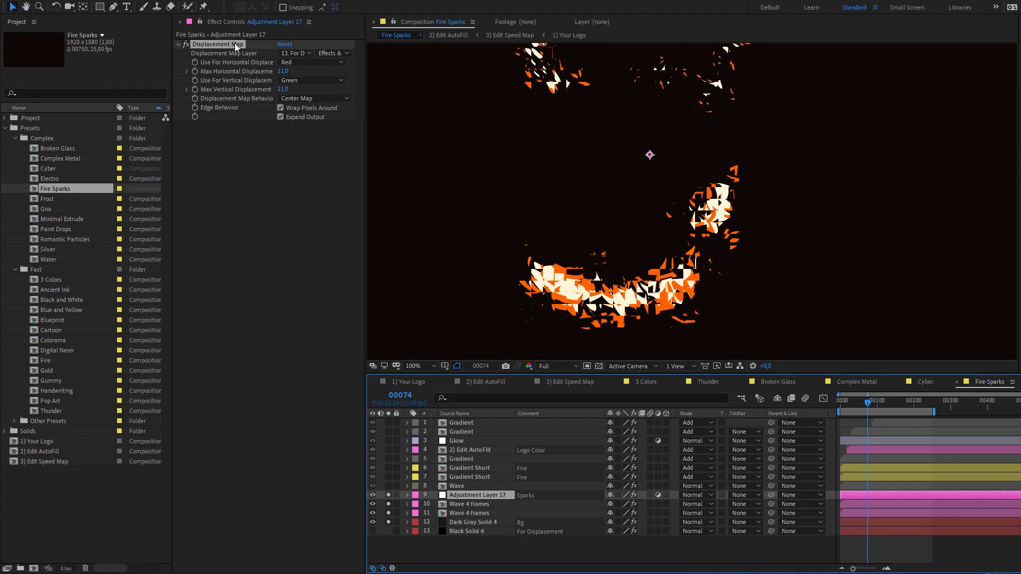
left_click(295, 53)
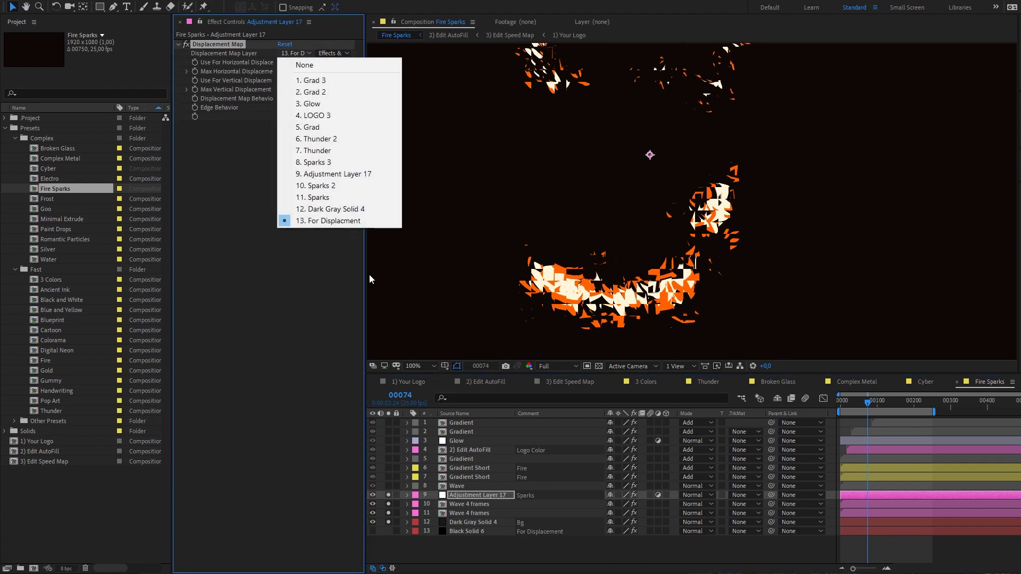
left_click(484, 521)
left_click(483, 521)
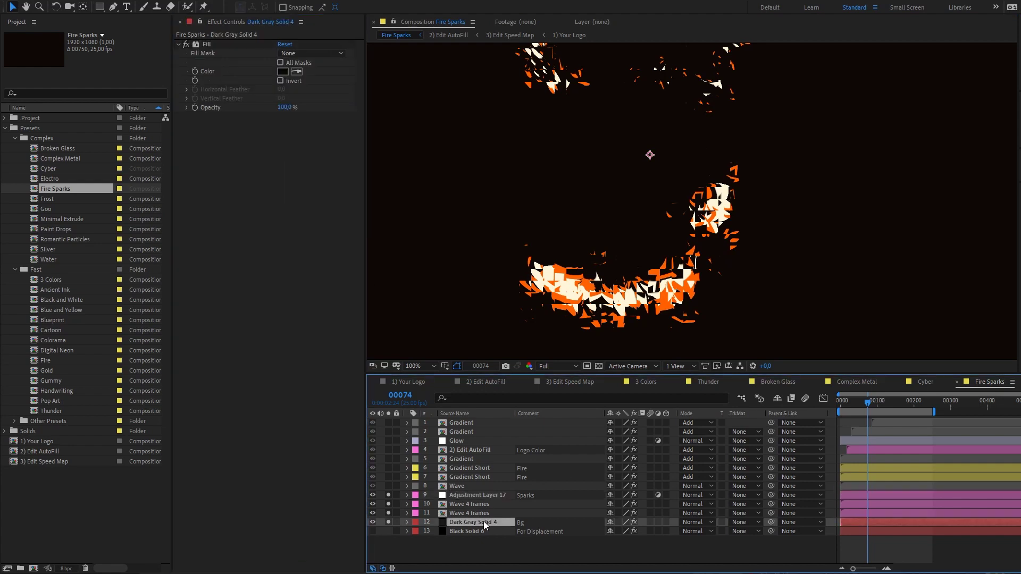
left_click(493, 497)
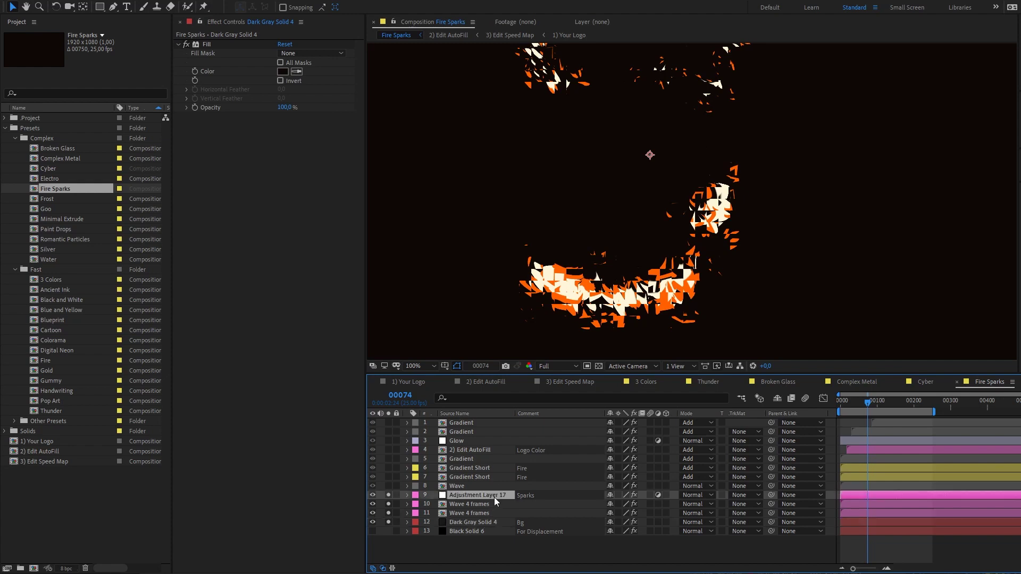
Step: Show Black Solid 6 and solo it alone to examine its Turbulent Noise and Colorama pattern
left_click(484, 532)
left_click(374, 532)
left_click(387, 531)
left_click_drag(387, 517, 387, 495)
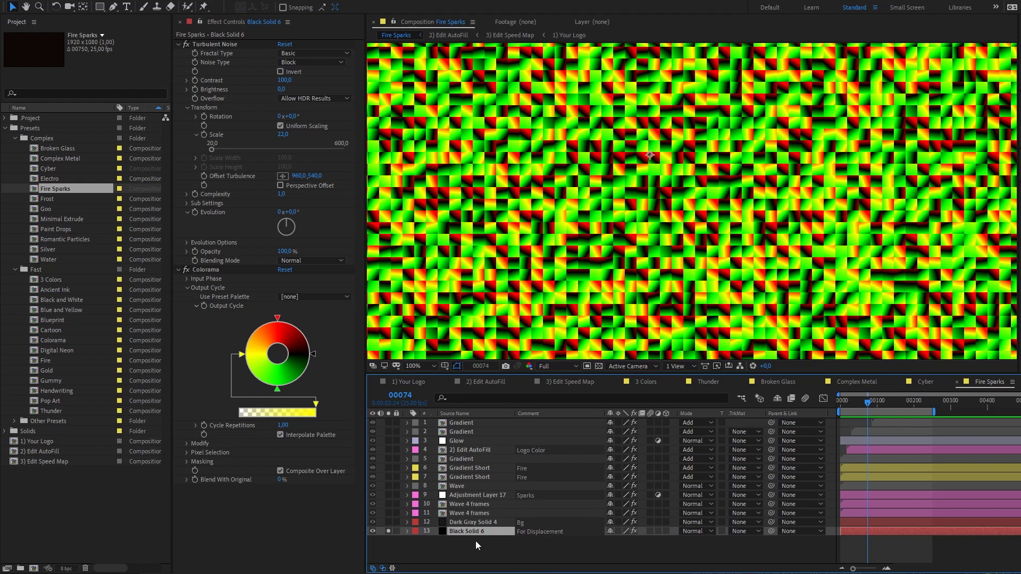
scroll(652, 167, "down", 2)
left_click_drag(677, 215, 688, 193)
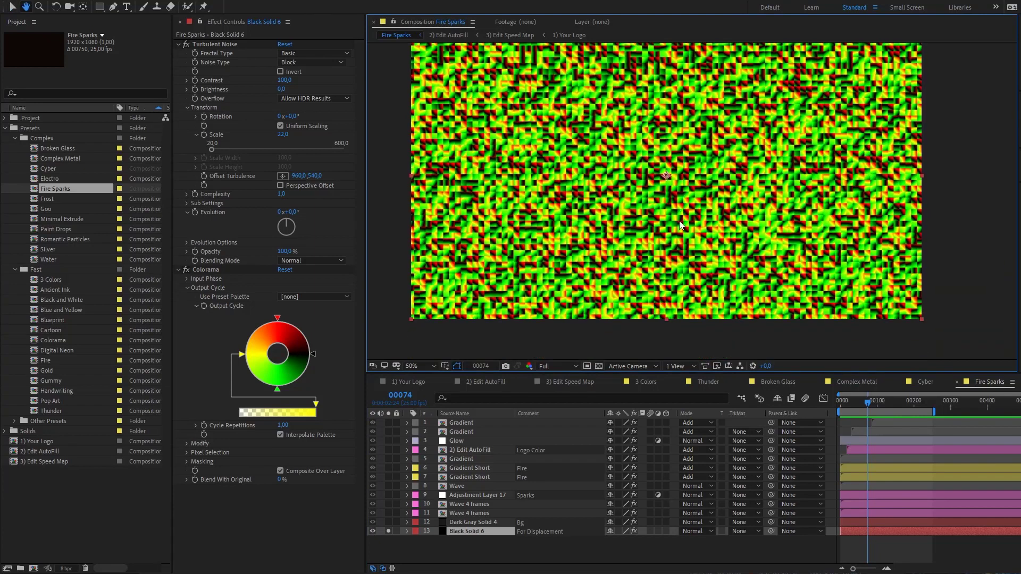
scroll(669, 232, "up", 2)
Step: Hide Black Solid 6 with its solo off, and solo layers 9 to 12 again
left_click(373, 532)
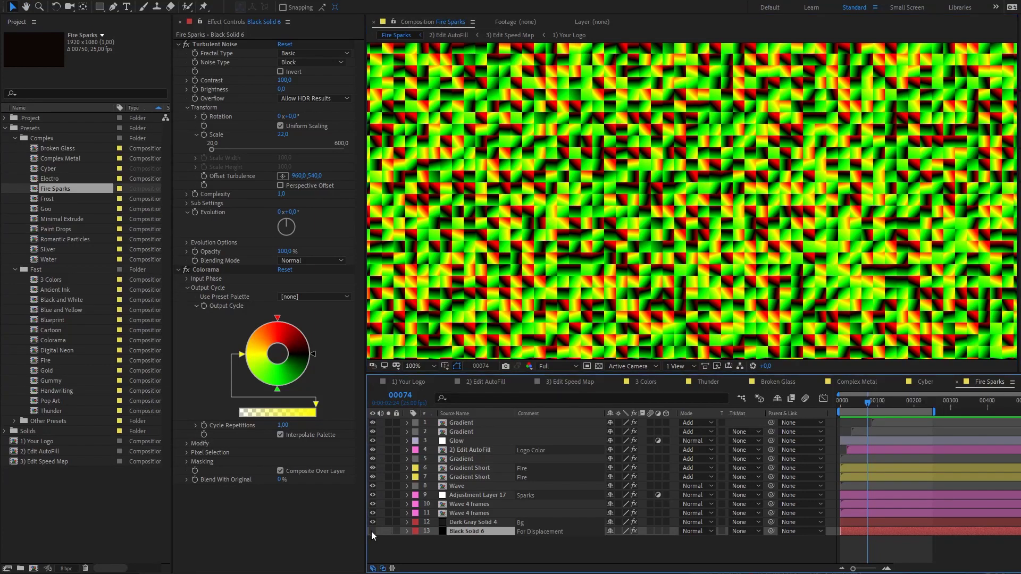
left_click(389, 531)
left_click(481, 496)
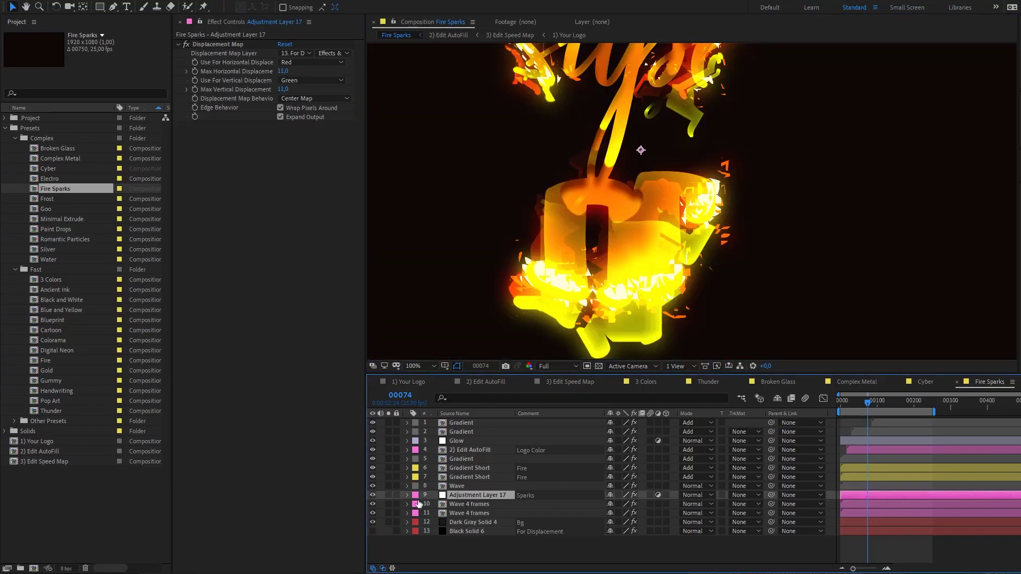
left_click_drag(389, 495, 390, 523)
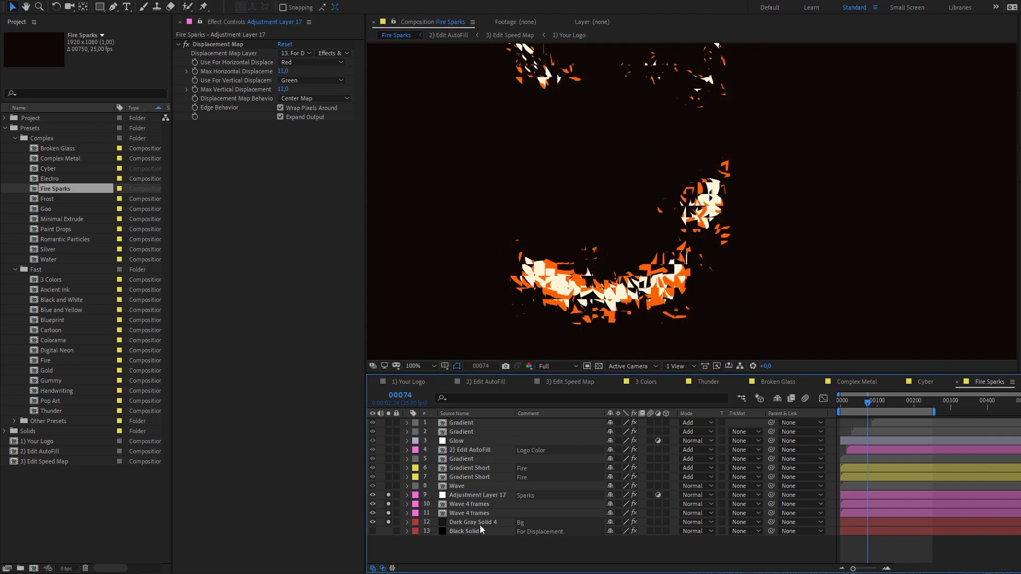
Step: Preview the soloed, displaced sparks from the first frame and stop the playback
left_click_drag(710, 162, 711, 231)
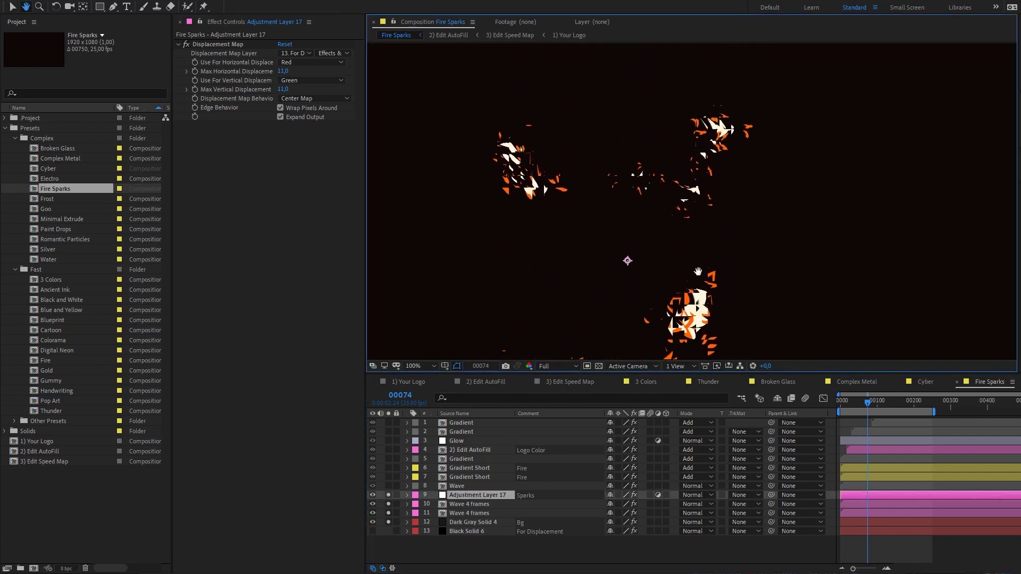
left_click_drag(843, 404, 818, 404)
key("space")
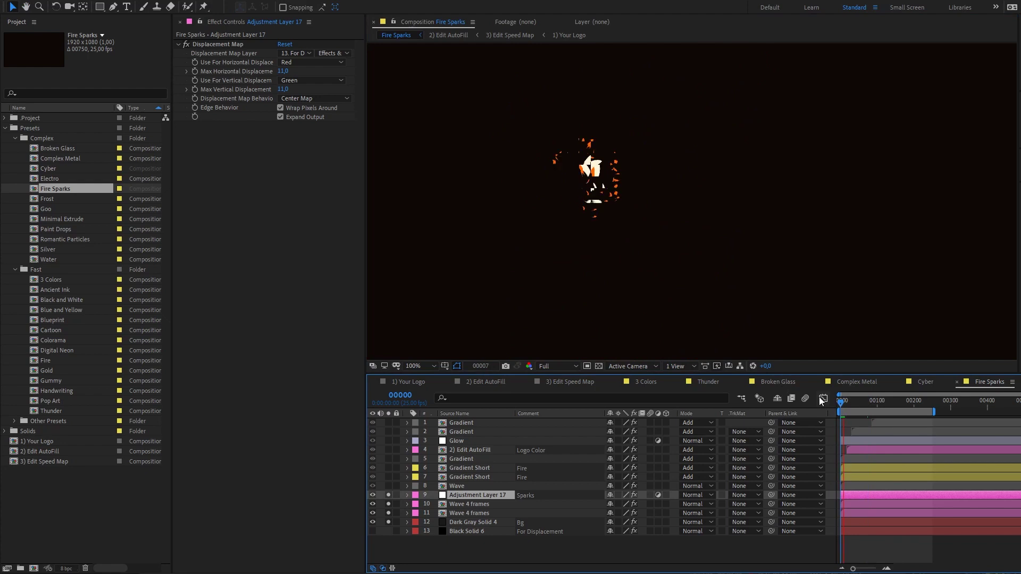
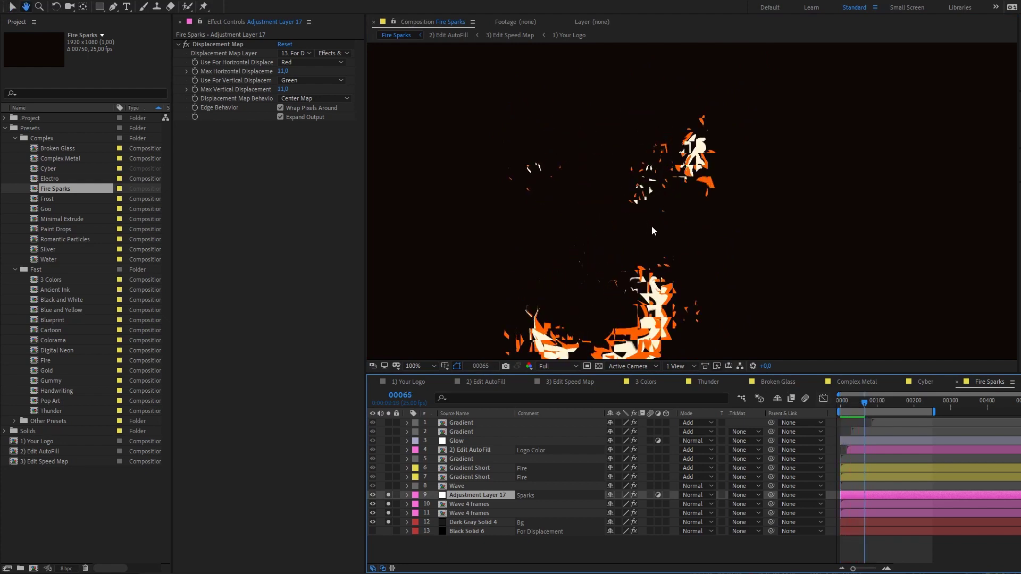
key("space")
Step: Toggle Adjustment Layer 17 off and back on to compare the sparks with and without displacement
left_click(372, 496)
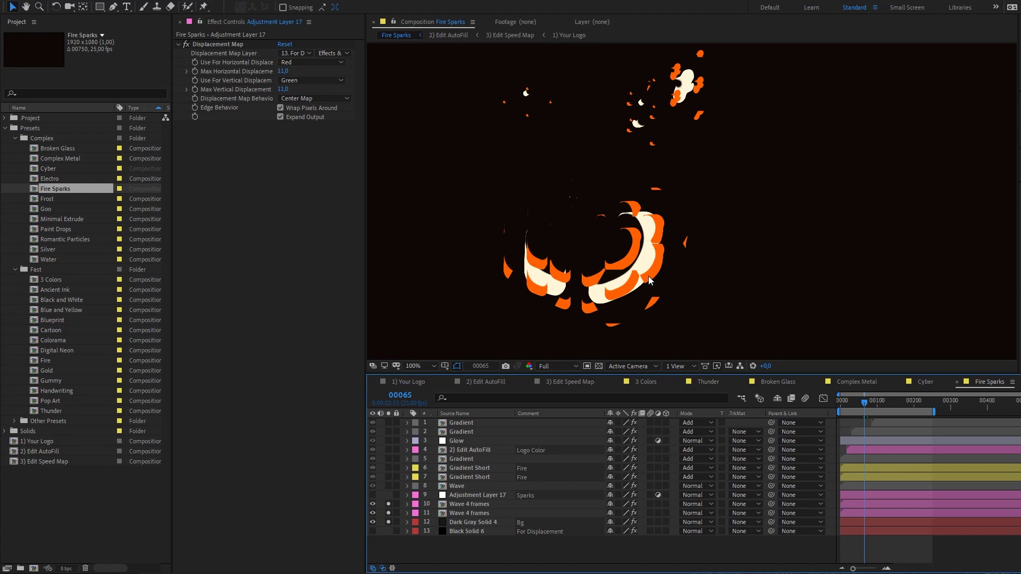
left_click_drag(702, 136, 701, 142)
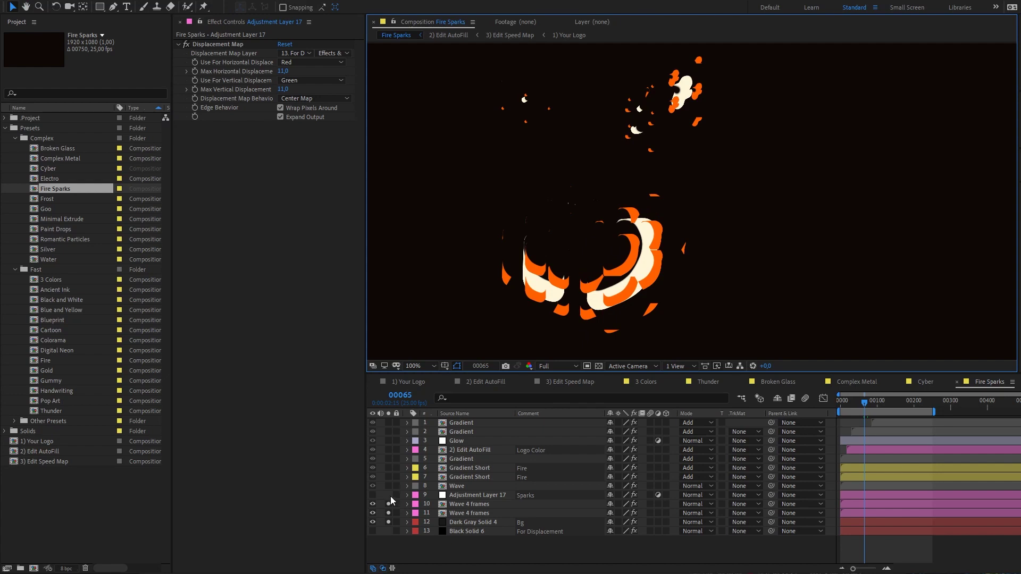
left_click(371, 493)
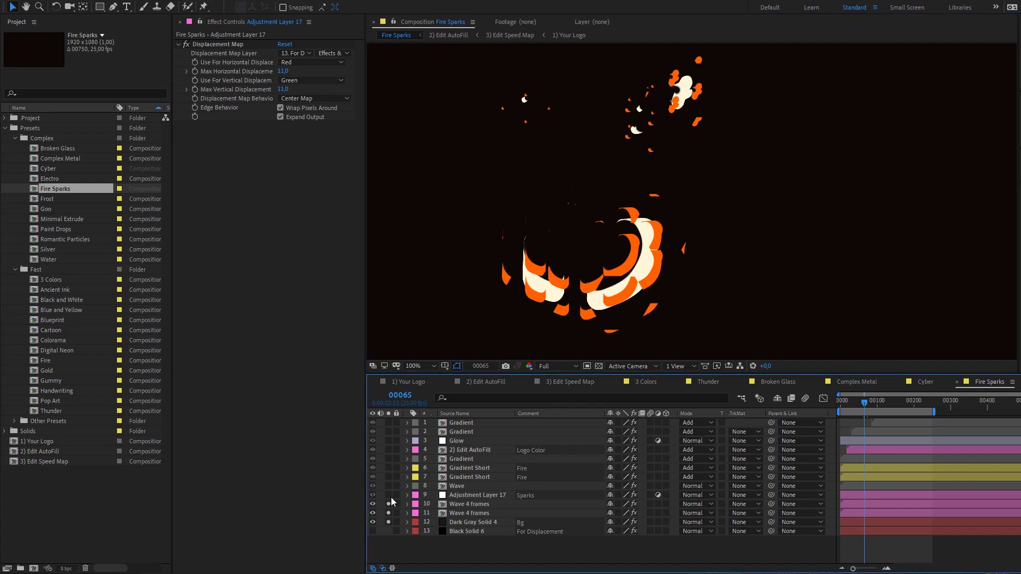
left_click(389, 495)
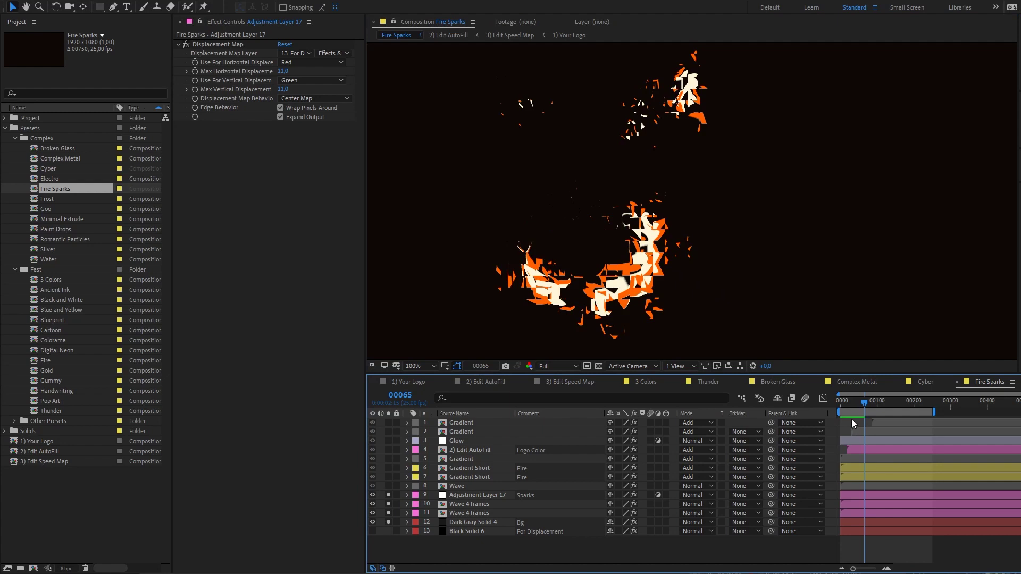
Step: Replay the displaced sparks from the start, and turn off the solo on layers 9 to 12
key("Home")
key("space")
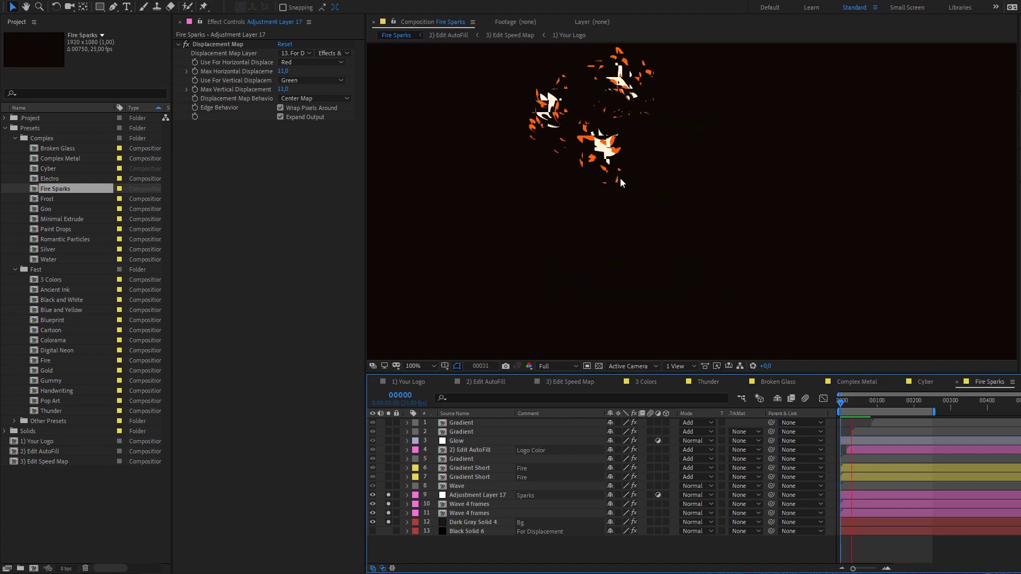
key("space")
left_click_drag(394, 499, 388, 520)
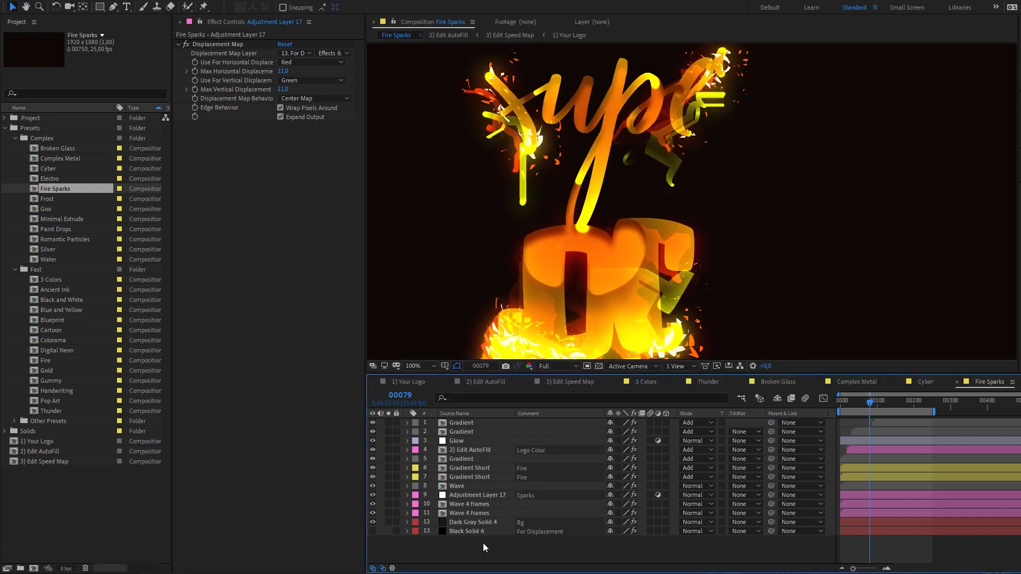
Step: Open the Water preset from the Complex folder and view the logo at frame 78
left_click_drag(686, 258, 695, 222)
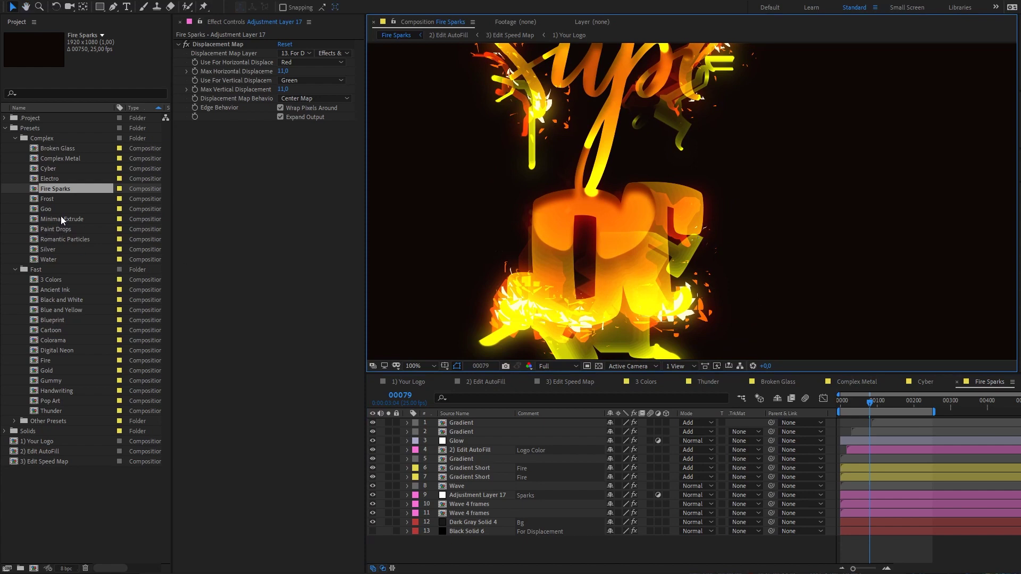
double_click(49, 259)
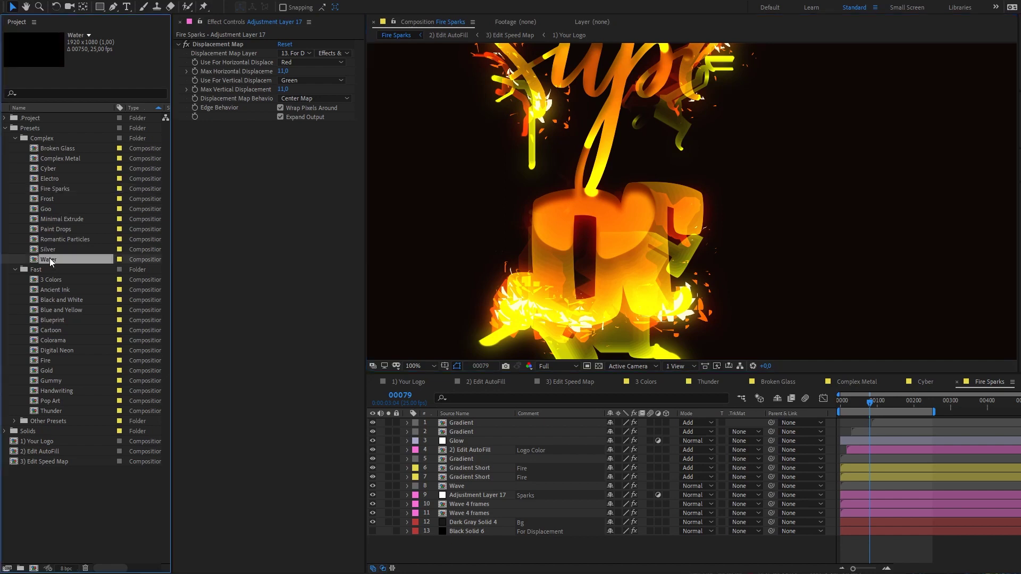
left_click_drag(876, 402, 888, 399)
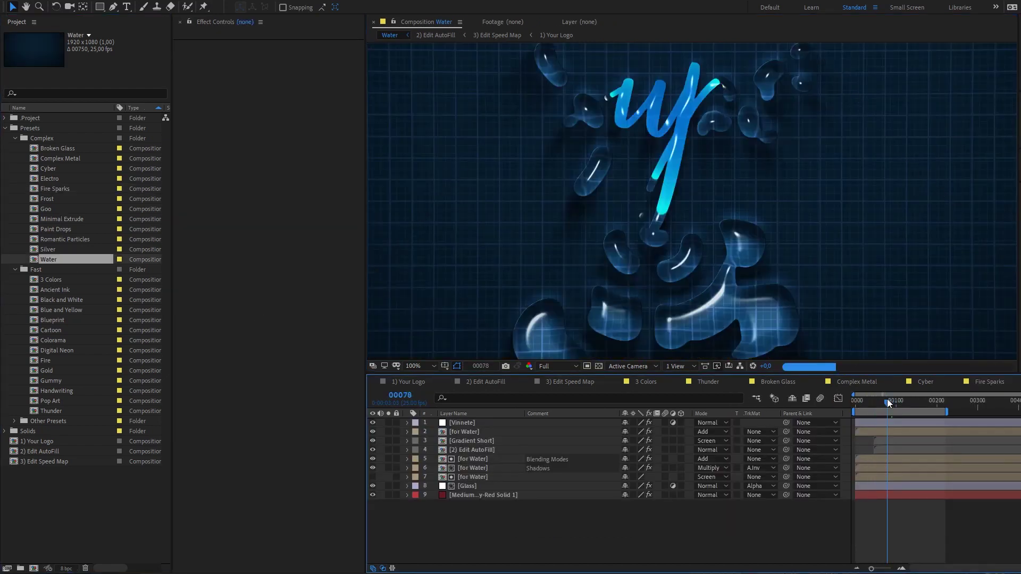
left_click_drag(732, 251, 708, 198)
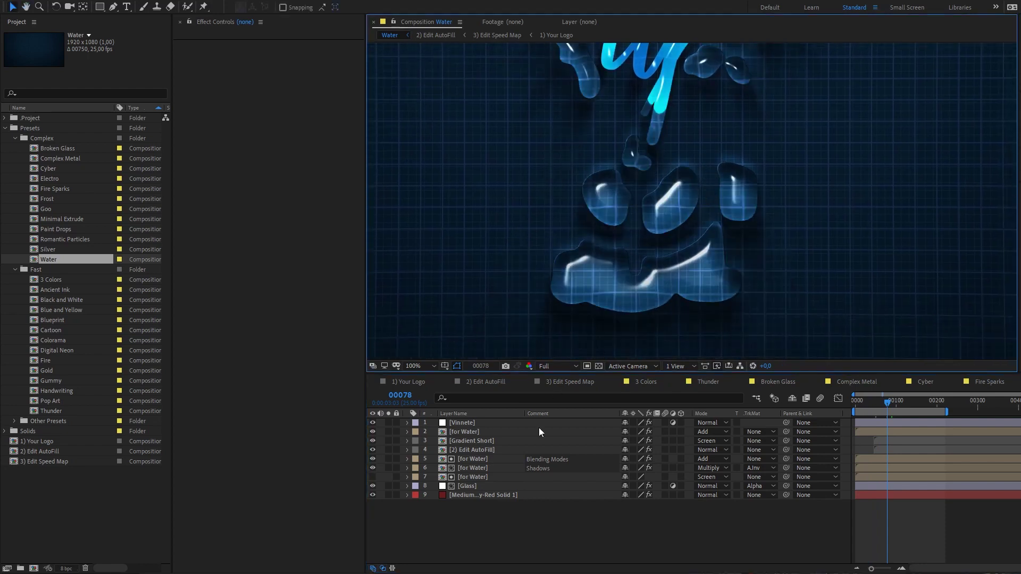
Step: Open the for Water composition from the Shadows layer and preview its animation from the start
left_click(459, 468)
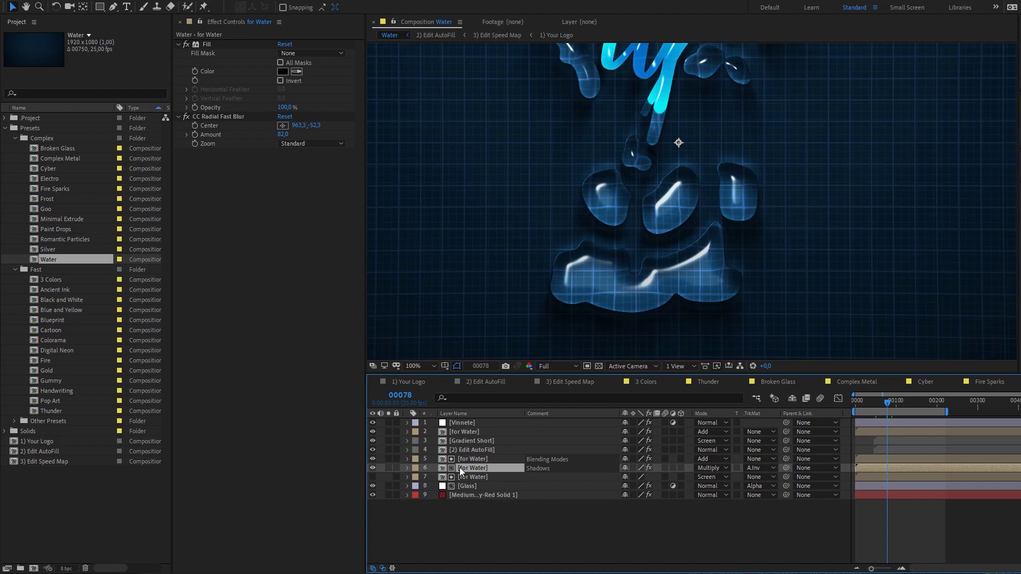
double_click(460, 467)
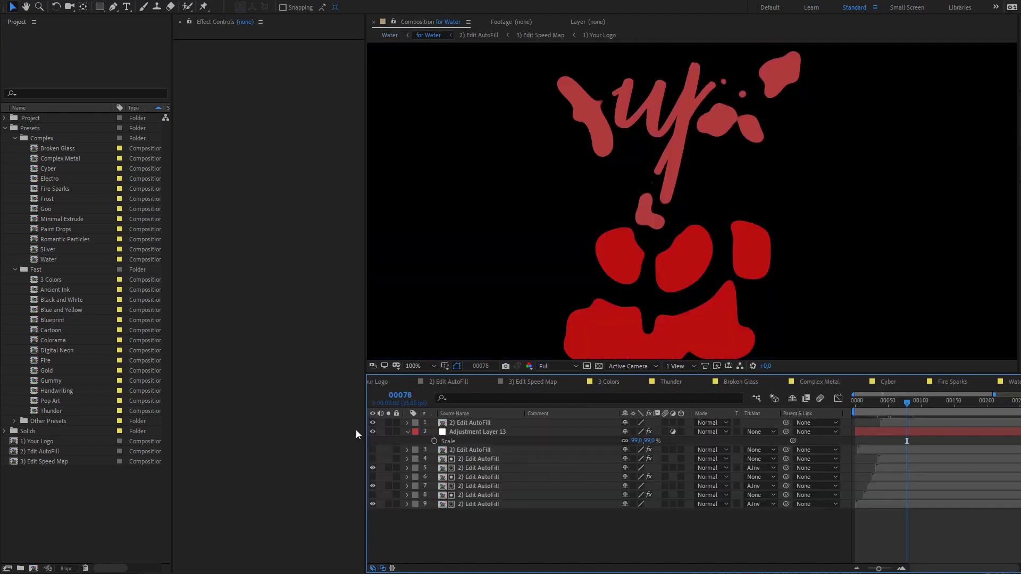
scroll(660, 266, "down", 2)
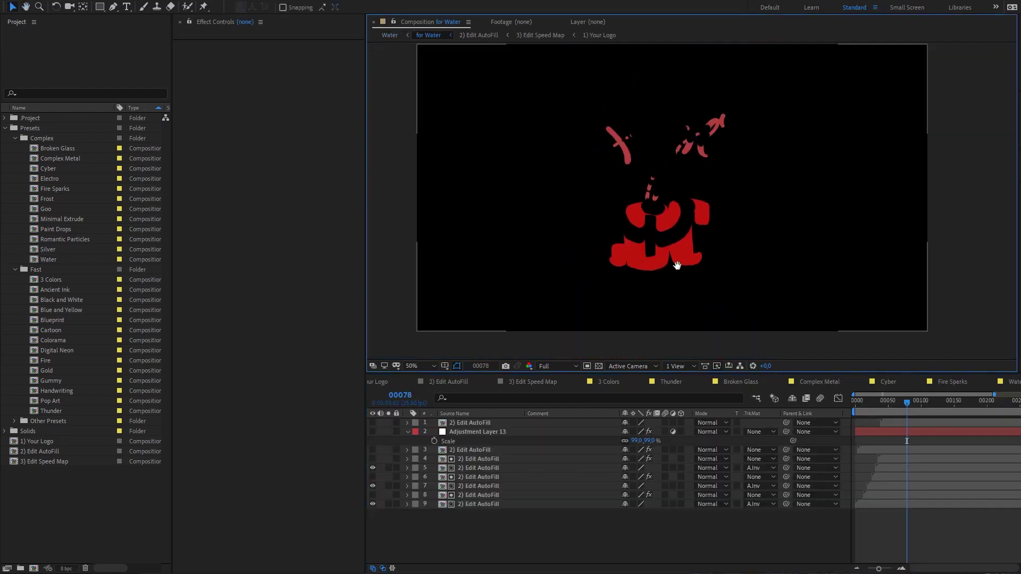
key("Home")
key("space")
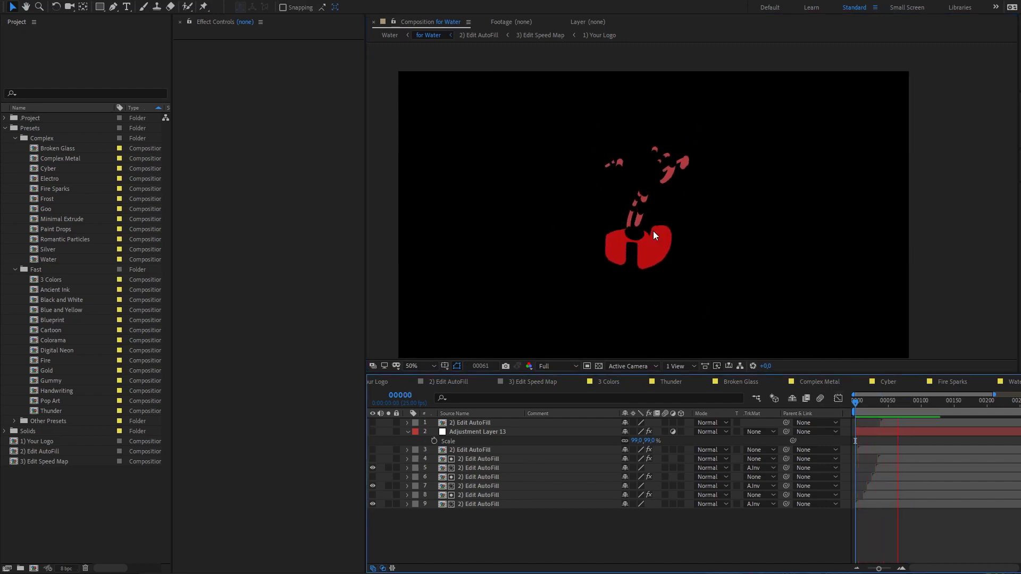
key("space")
Step: Inspect Adjustment Layer 13's Gaussian Blur and Levels, toggle Levels to compare, and scrub the shapes around frame 80
left_click(373, 431)
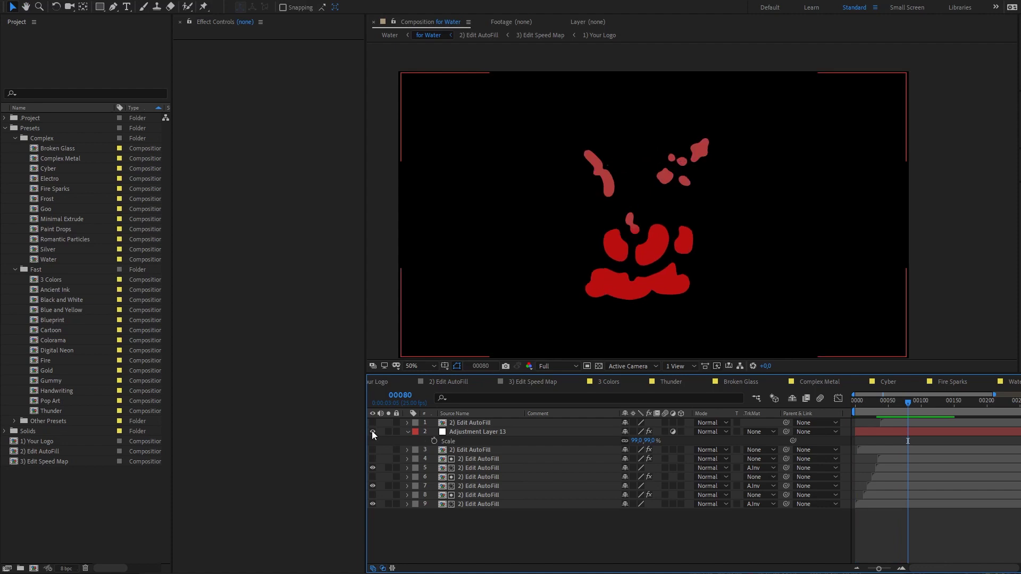
left_click(465, 432)
left_click(187, 81)
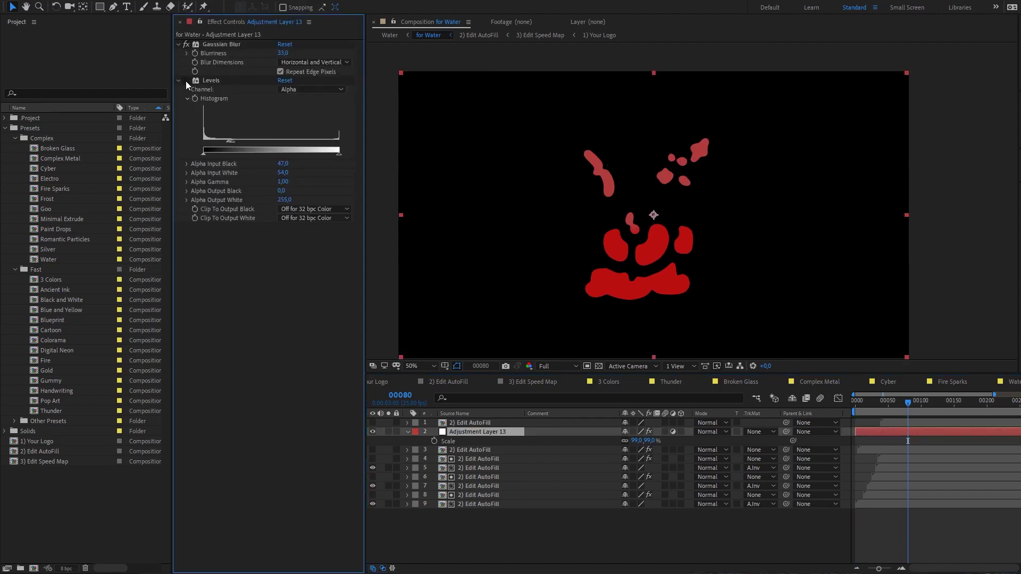
left_click(186, 81)
left_click(212, 80)
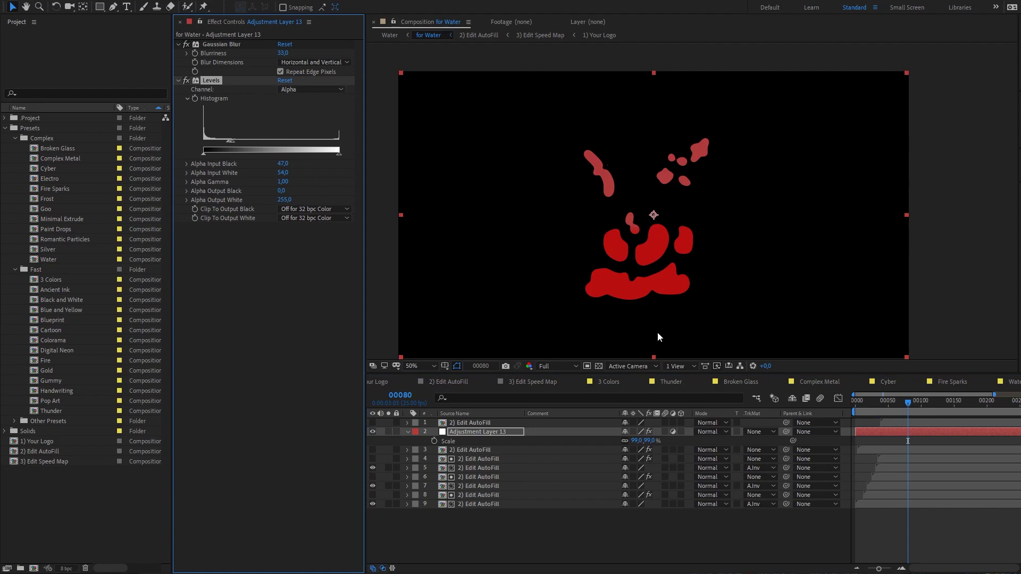
left_click(867, 395)
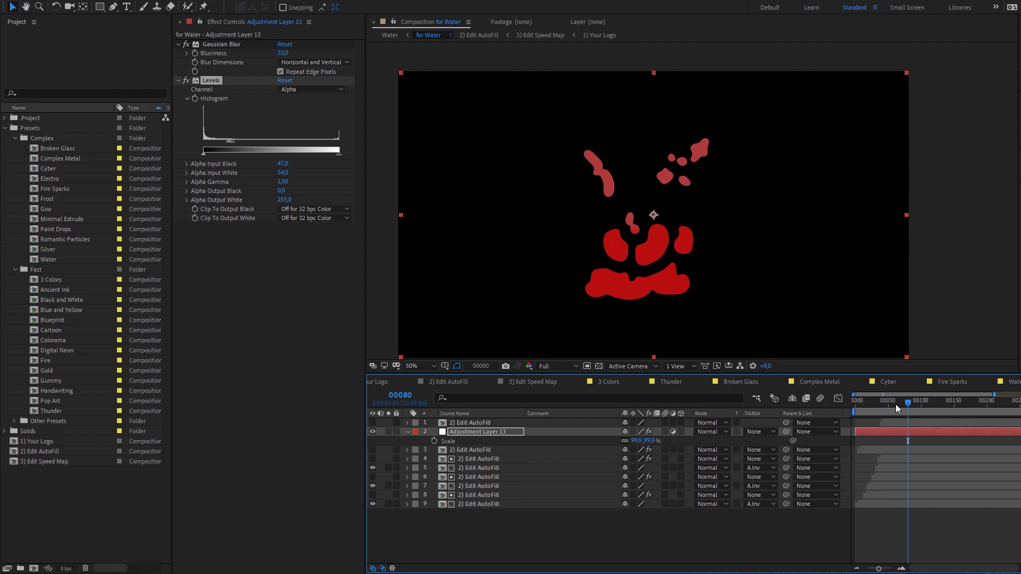
left_click(896, 404)
left_click_drag(895, 405, 909, 407)
Step: Return to the Water composition and solo its Shadows, Glass and background layers, leaving the Blending Modes layer unsoloed
left_click(1016, 384)
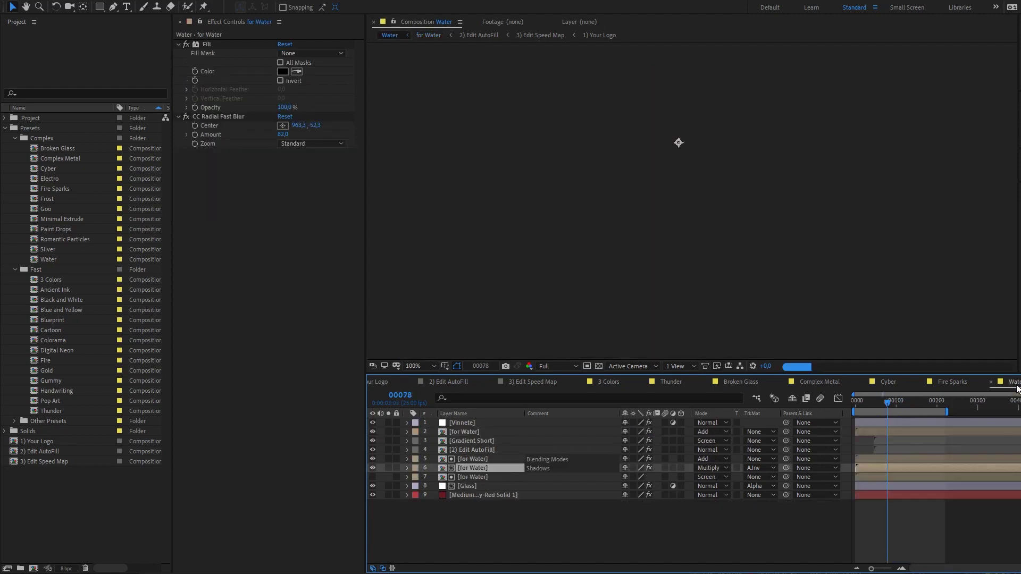
left_click(388, 468)
left_click(388, 468)
left_click_drag(389, 495, 389, 459)
left_click(478, 552)
left_click(387, 458)
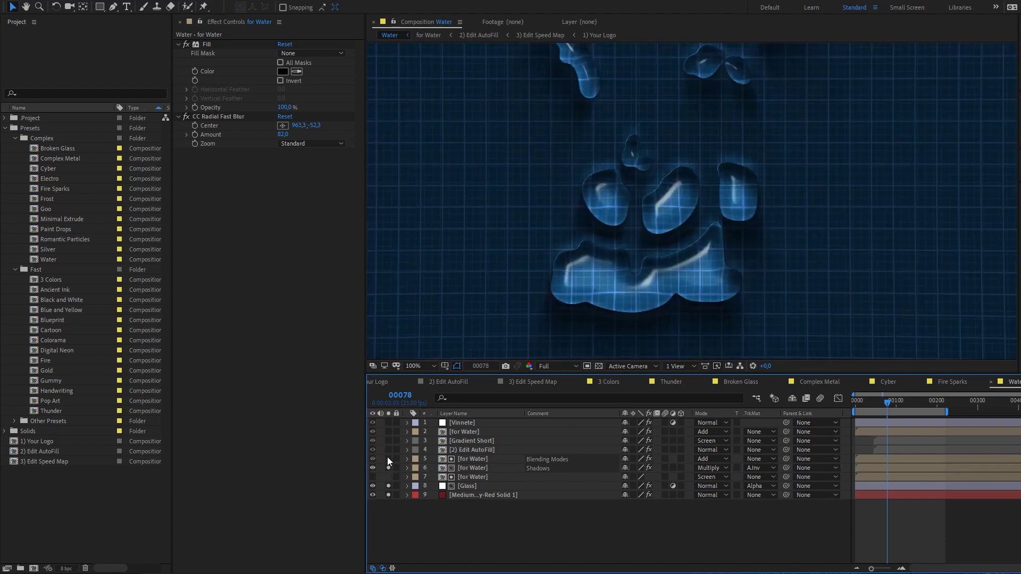
Step: Solo the Blending Modes layer and turn off the Grid effect on Medium Gray-Red Solid 1
left_click(387, 457)
left_click(455, 495)
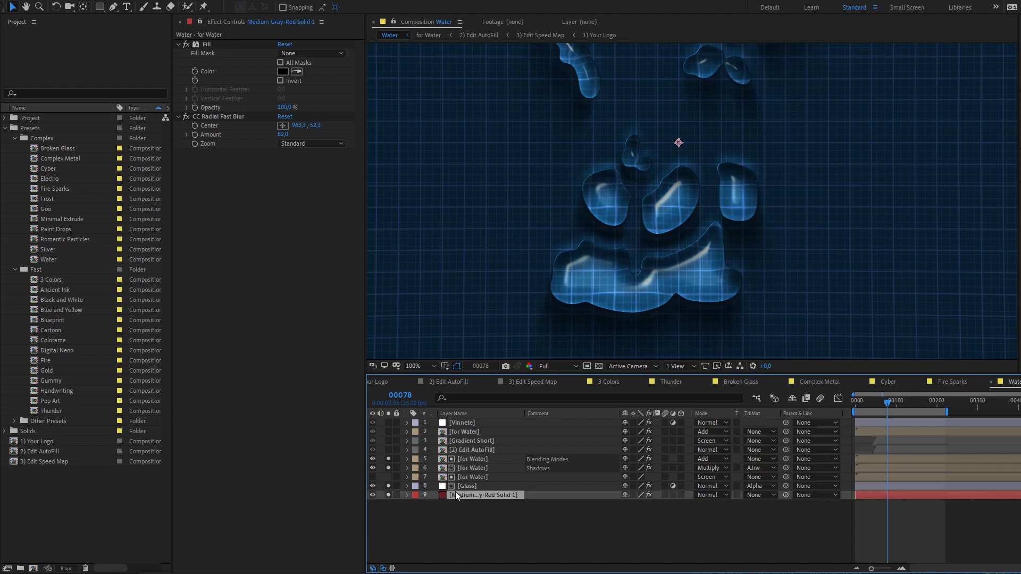
left_click(186, 118)
left_click(185, 117)
left_click(186, 117)
left_click(408, 508)
Step: Toggle the effects of the Shadows layer and the Blending Modes layer off and on to compare their contribution
left_click(465, 468)
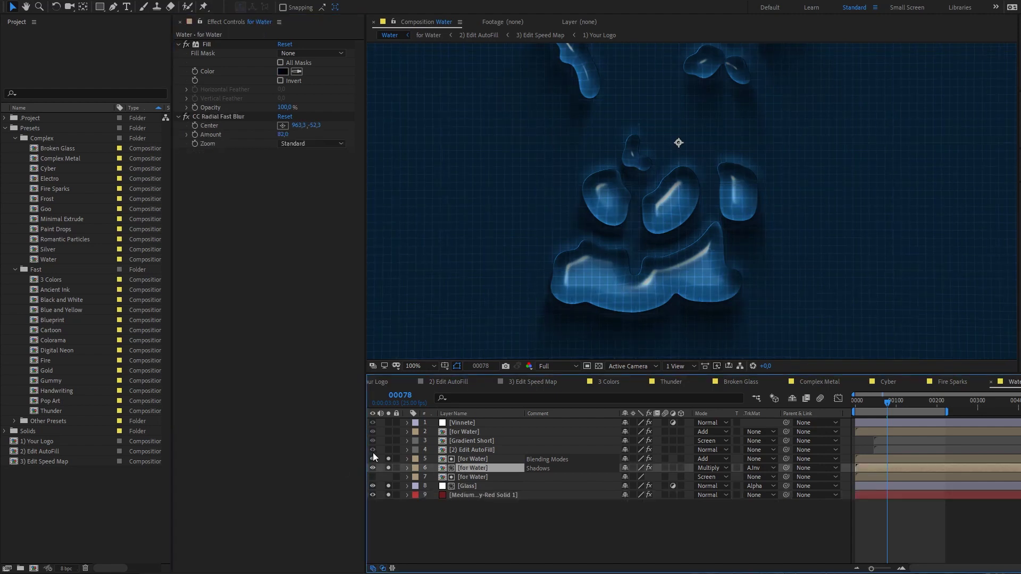
left_click(649, 468)
left_click(650, 468)
left_click(550, 553)
left_click(471, 461)
left_click(651, 458)
left_click(651, 458)
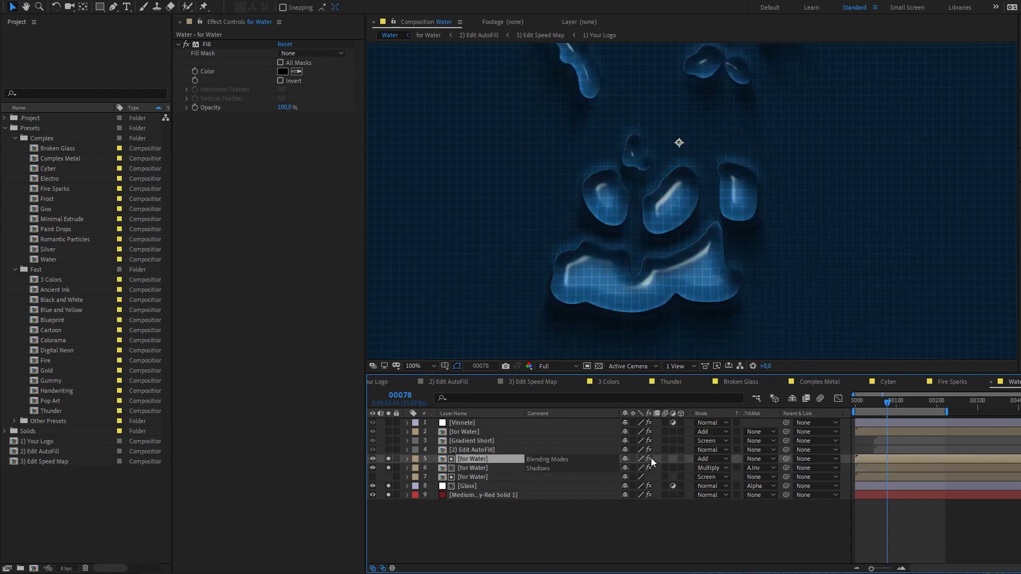
Step: Hide the Shadows layer and unsolo the Blending Modes layer to inspect the Glass layer's CC Glass effect up close
left_click(372, 468)
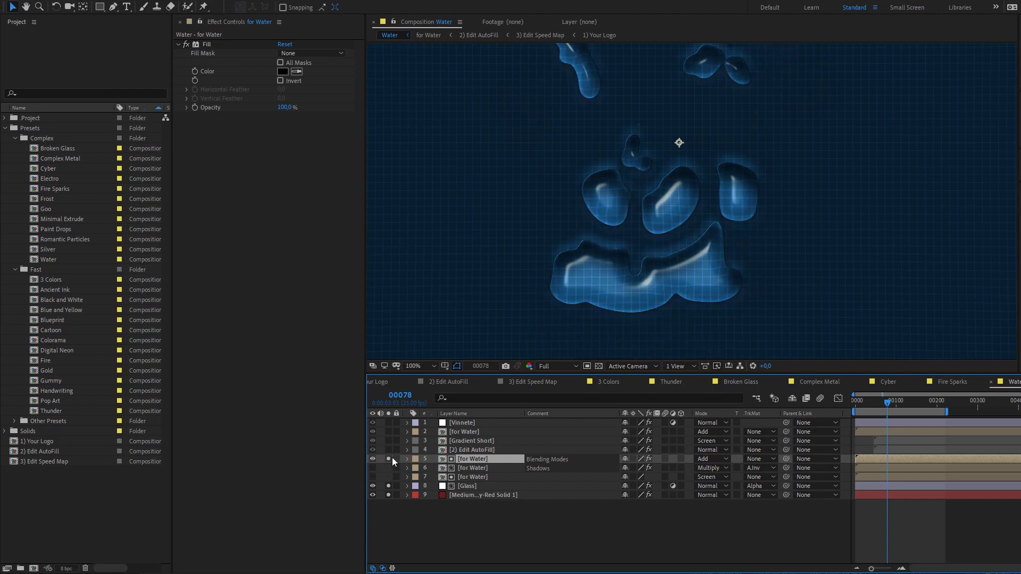
left_click(390, 460)
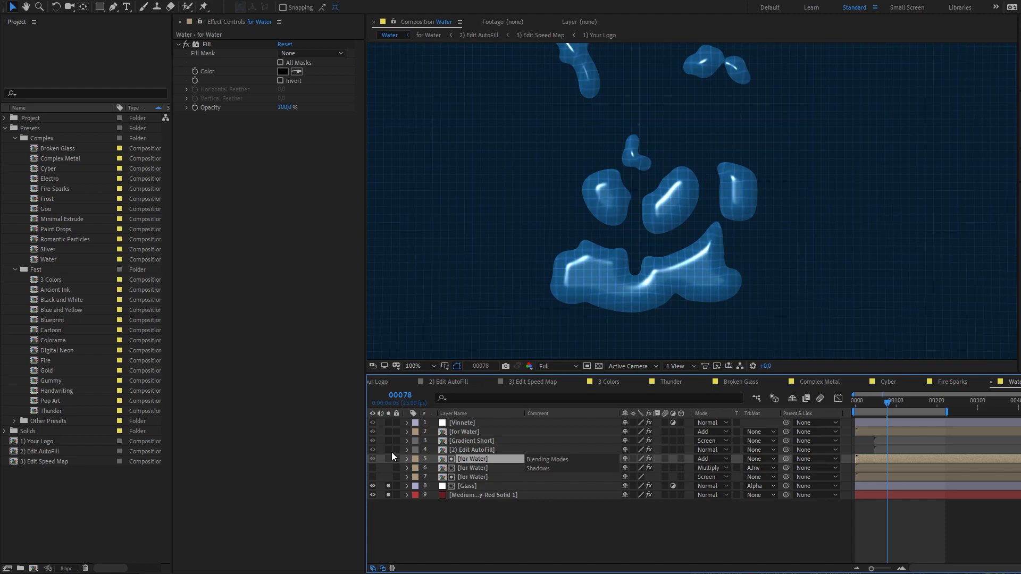
left_click(388, 486)
left_click(389, 486)
left_click(472, 486)
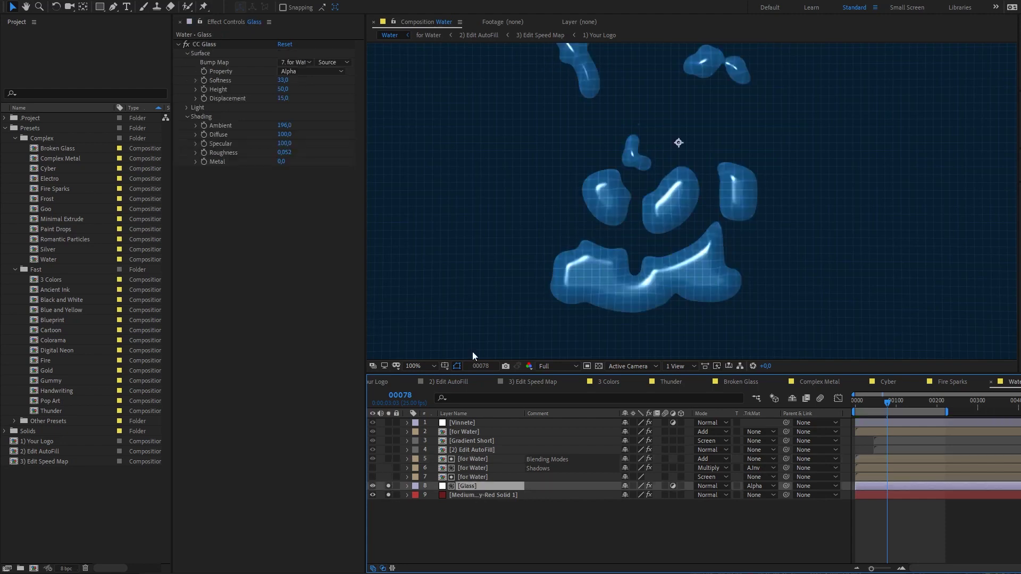
key("period")
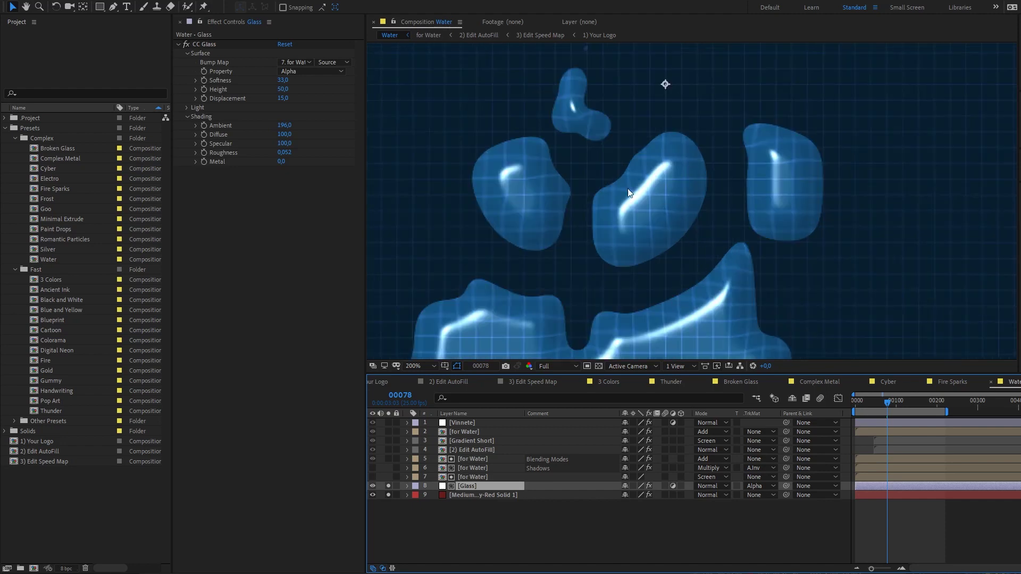
key("comma")
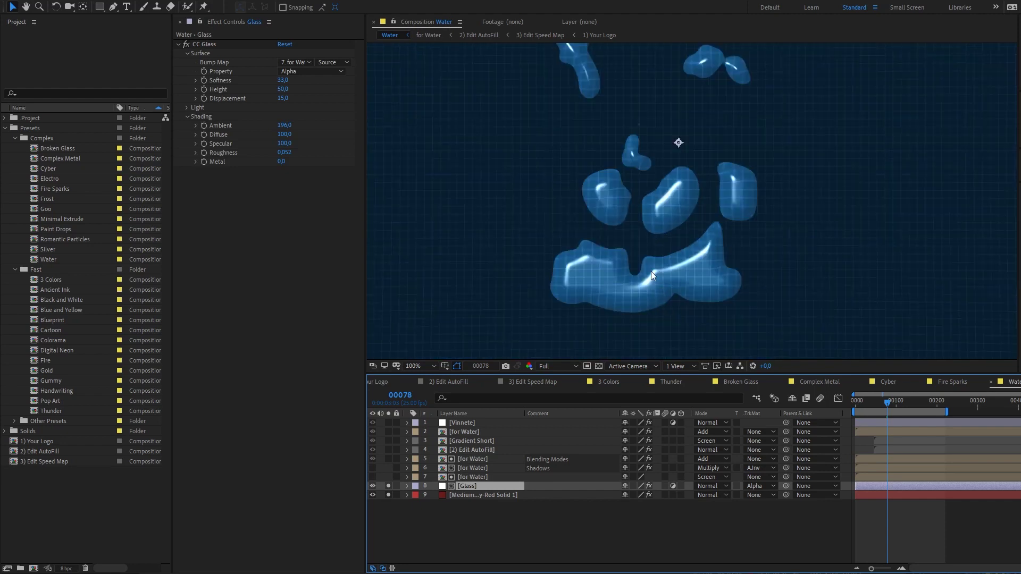
Step: Hide the Glass layer and solo the Blending Modes layer to preview its animation from frame 8
left_click(373, 486)
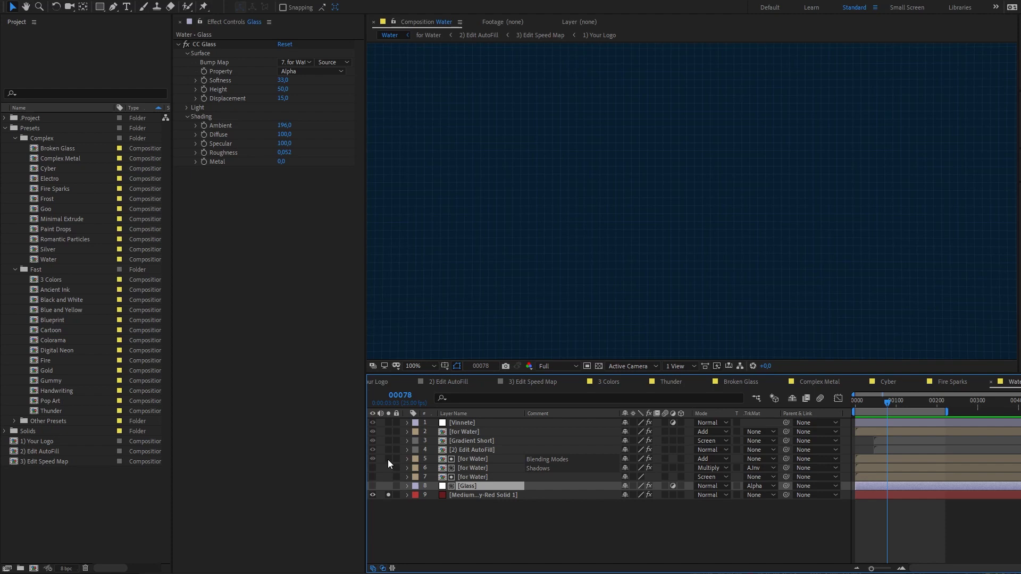
left_click(388, 459)
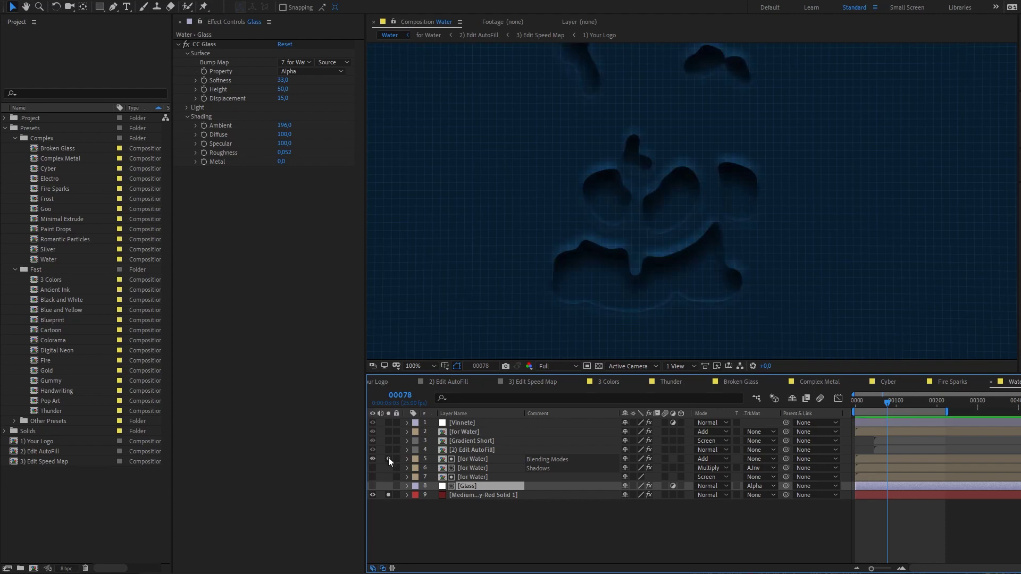
left_click(484, 460)
scroll(731, 246, "up", 1)
scroll(766, 275, "down", 1)
left_click_drag(721, 182, 707, 151)
left_click(858, 400)
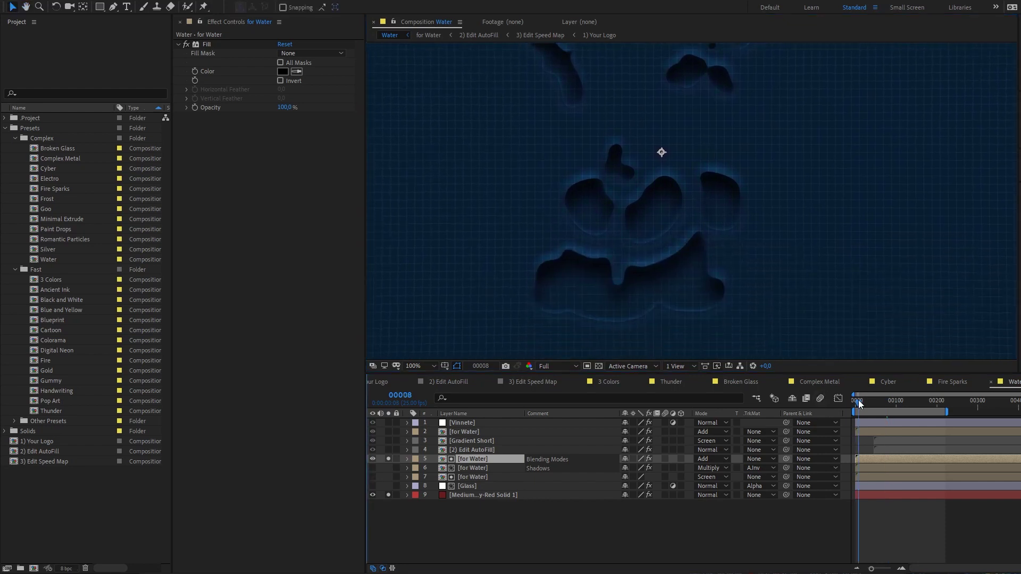
key("space")
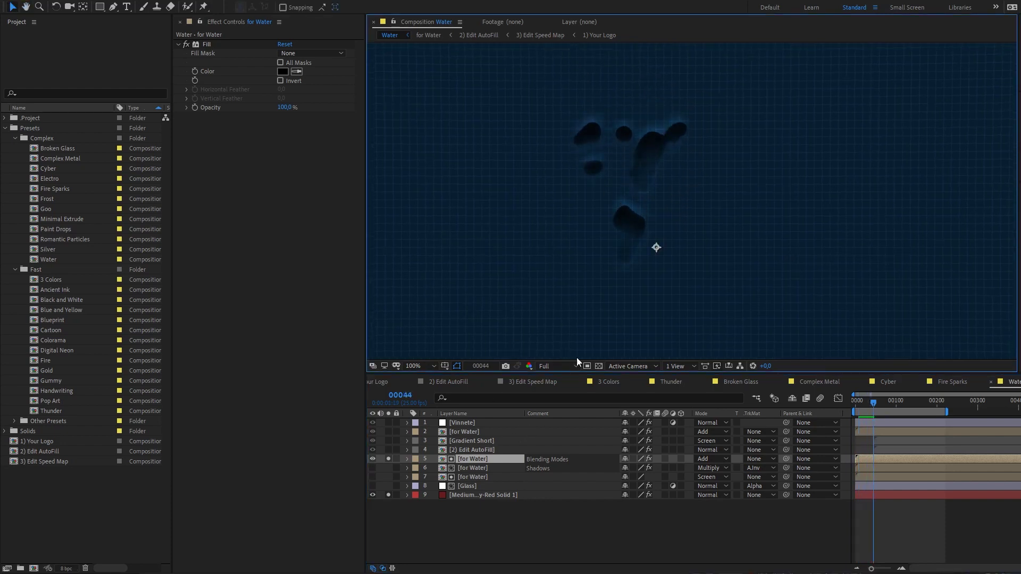
Step: Expand the Blending Modes layer's Layer Styles and toggle the whole group and Inner Shadow to compare their effect
left_click(408, 460)
left_click(373, 487)
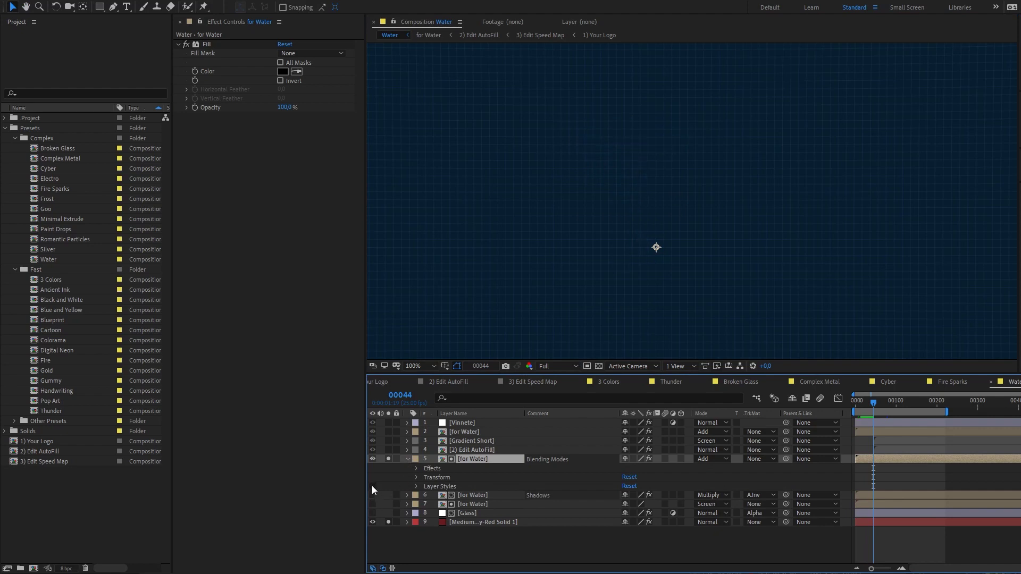
left_click(416, 487)
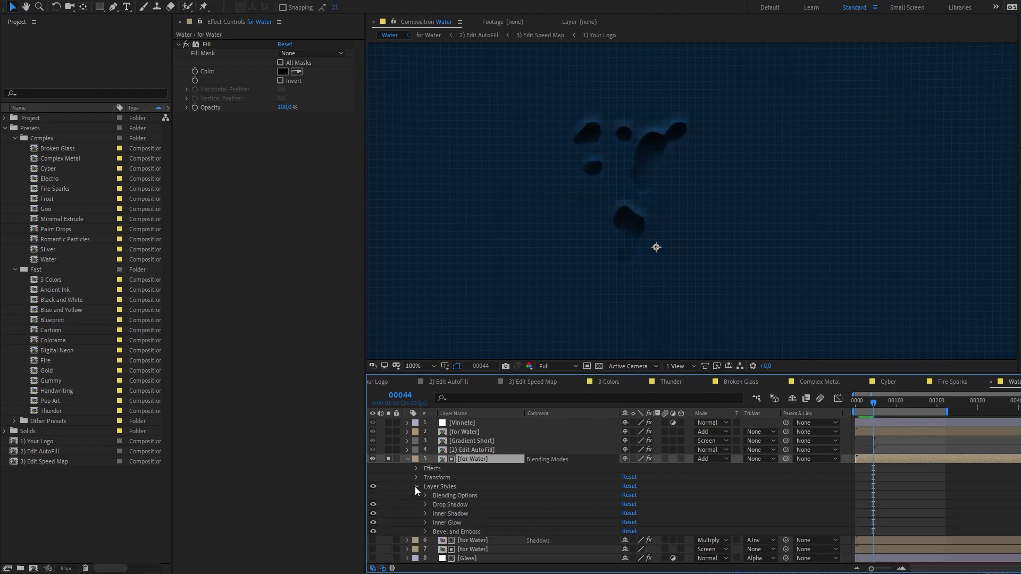
left_click(373, 514)
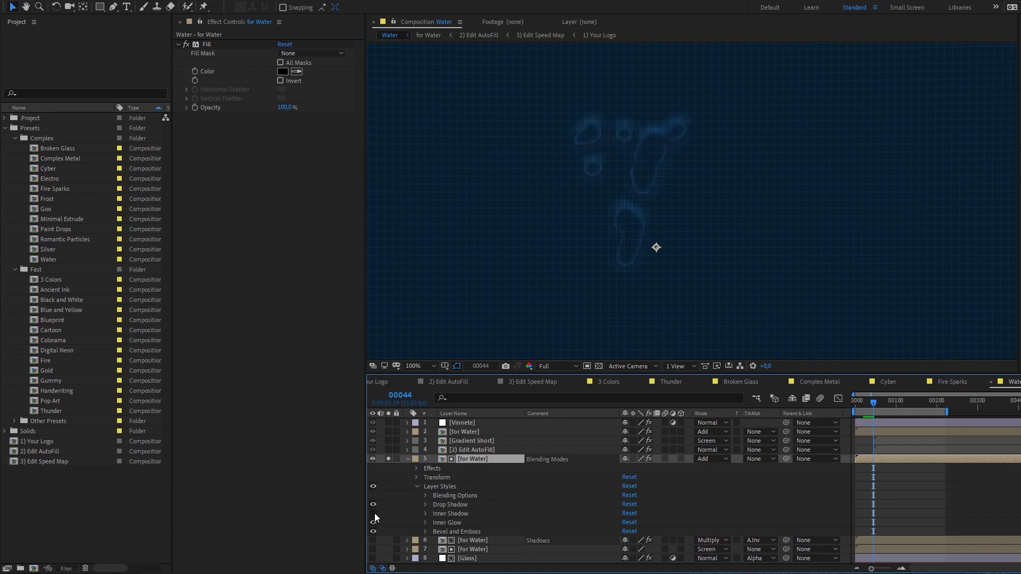
scroll(704, 170, "up", 2)
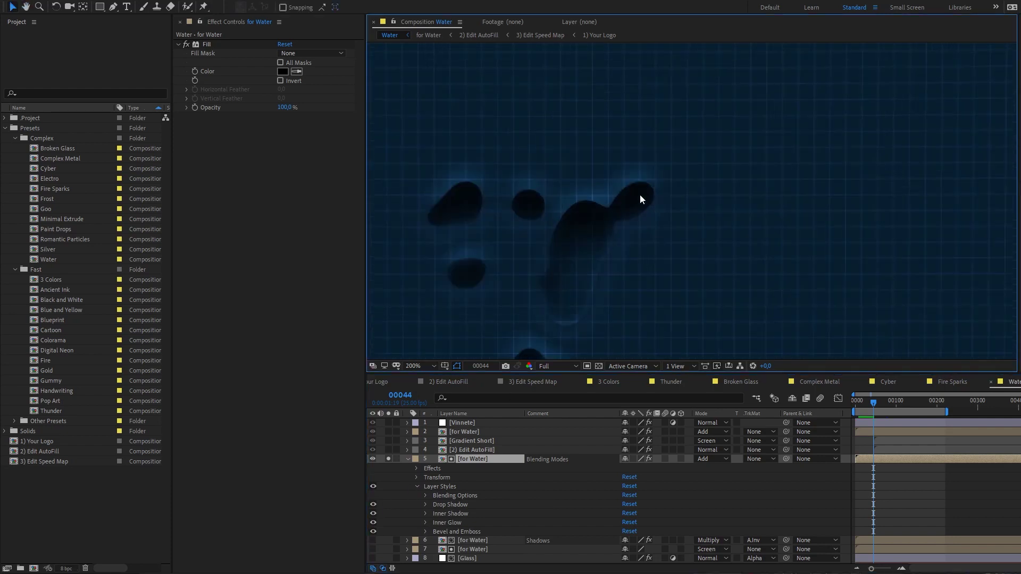
left_click_drag(636, 294, 674, 214)
scroll(659, 288, "down", 2)
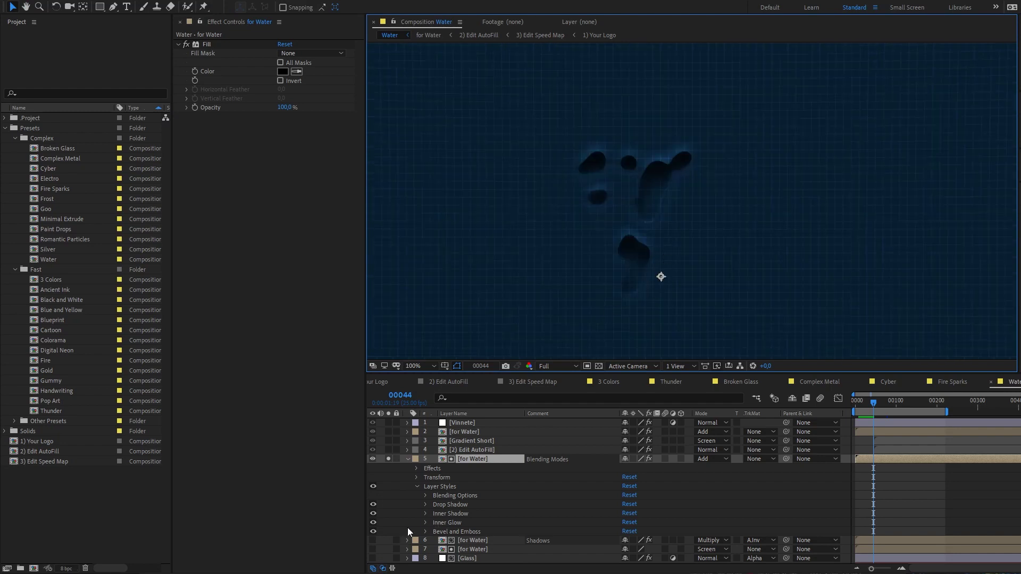
Step: Toggle the Inner Glow and Bevel and Emboss styles off and on while examining the droplet edges up close
left_click(373, 523)
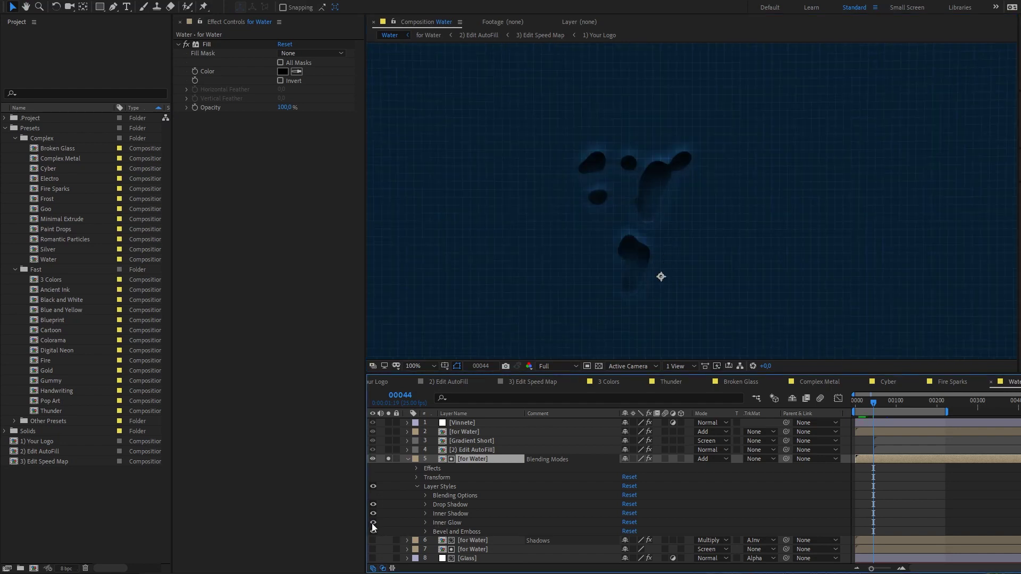
scroll(653, 285, "up", 4)
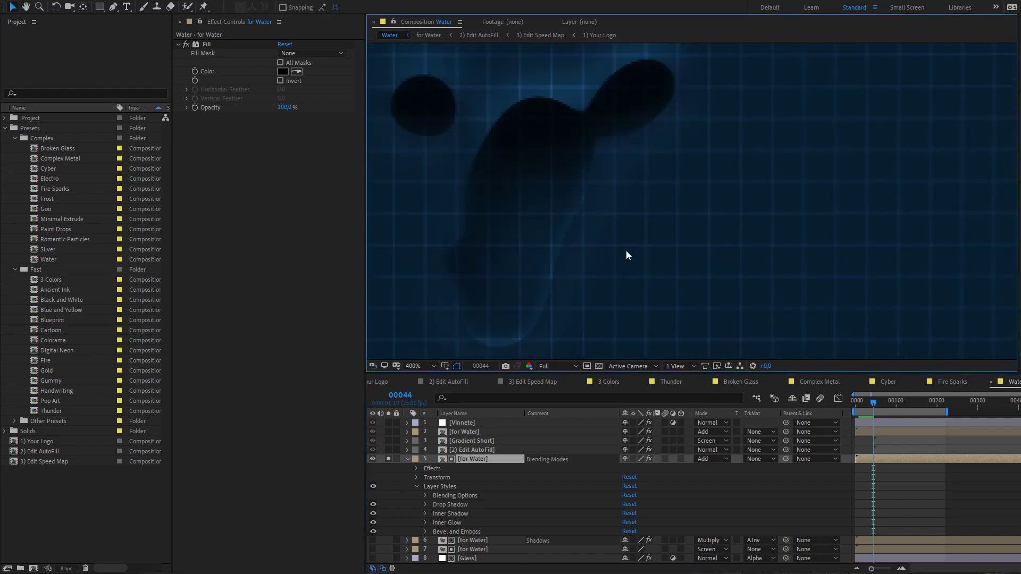
scroll(577, 261, "down", 1)
left_click_drag(620, 289, 617, 259)
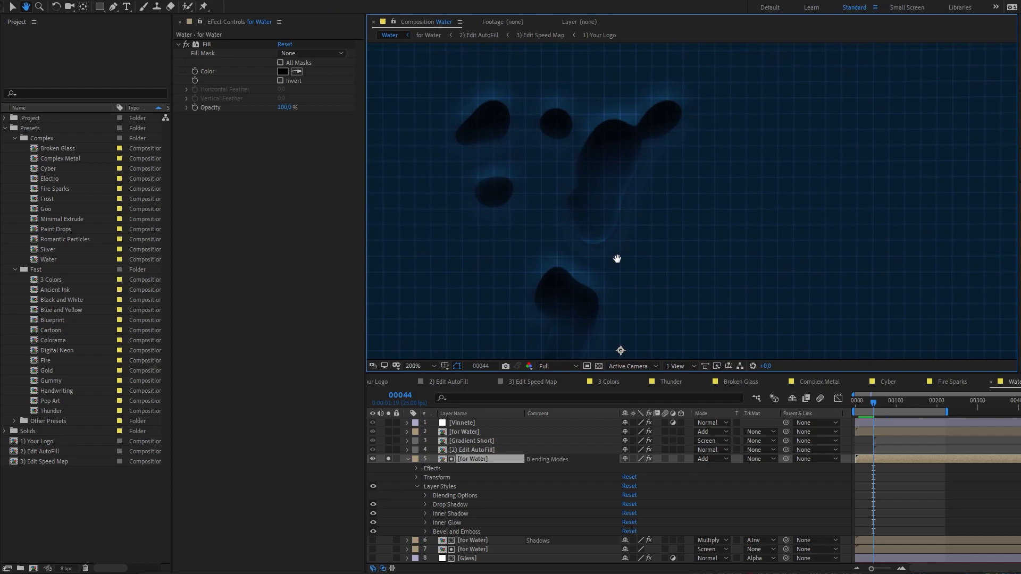
key("v")
left_click(375, 530)
left_click(375, 529)
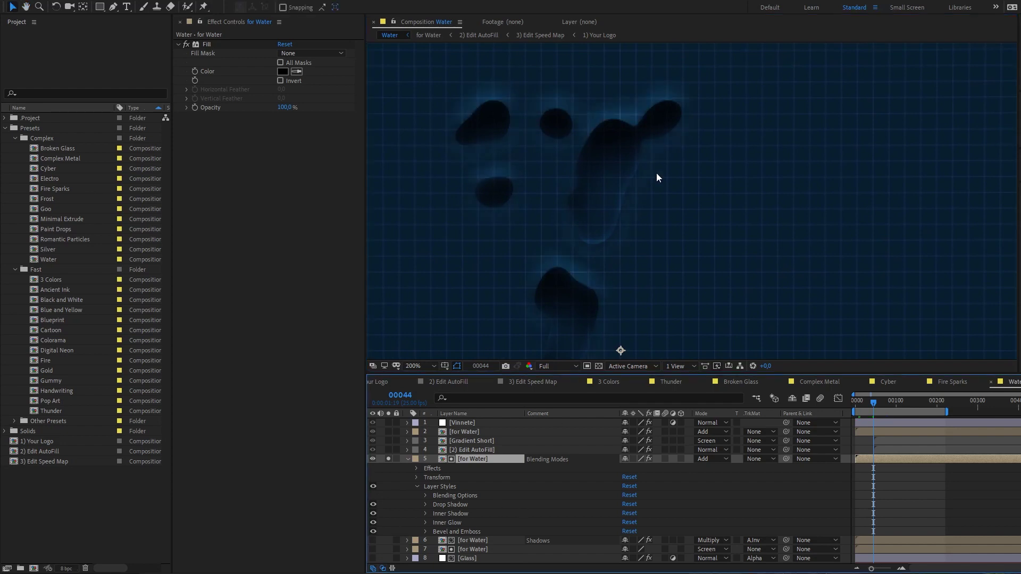
Step: Preview the styled droplets from frame 0 to frame 76 and select the Bevel and Emboss style
left_click_drag(657, 174, 628, 292)
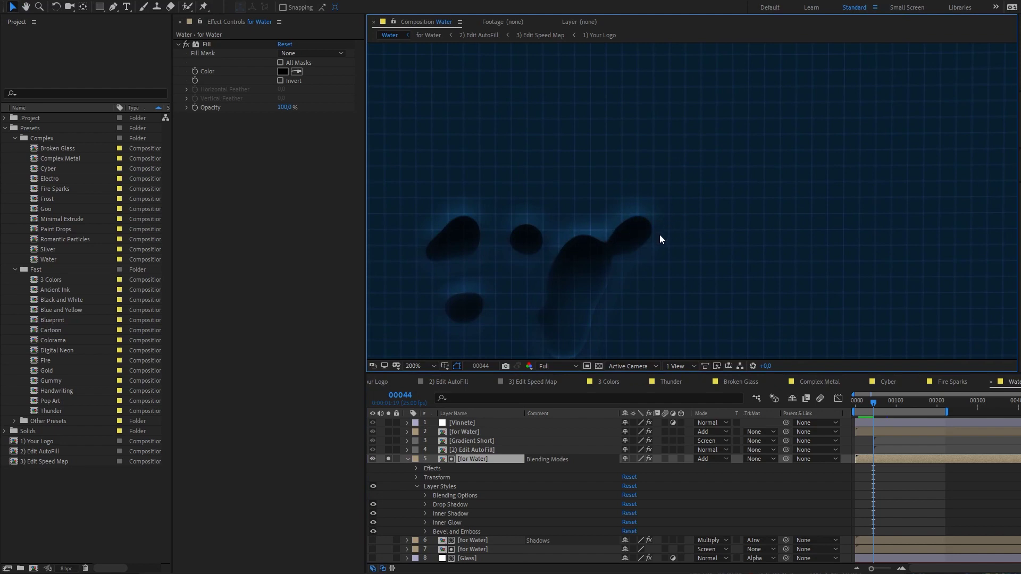
scroll(662, 266, "down", 2)
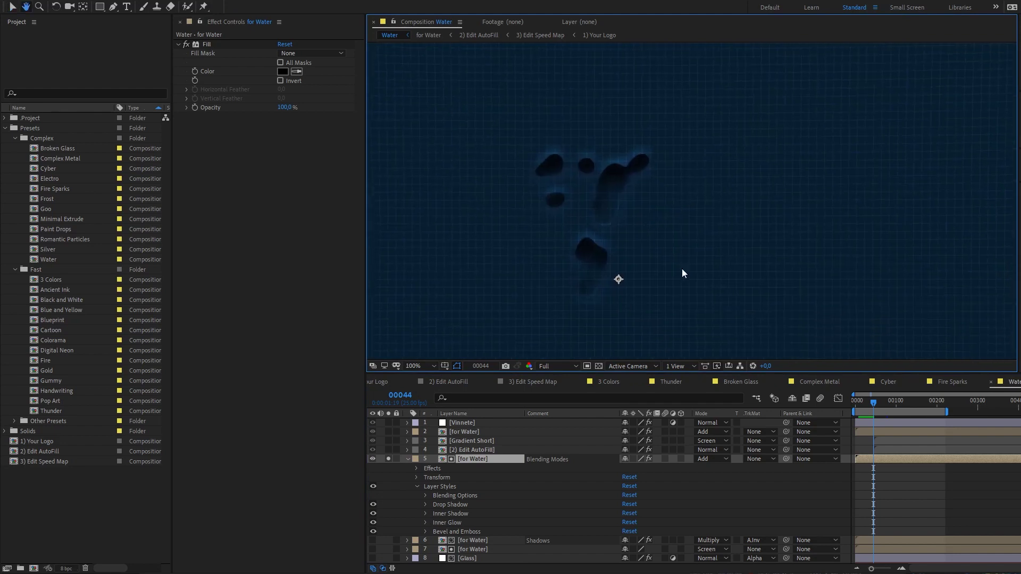
left_click_drag(864, 404, 850, 407)
key("space")
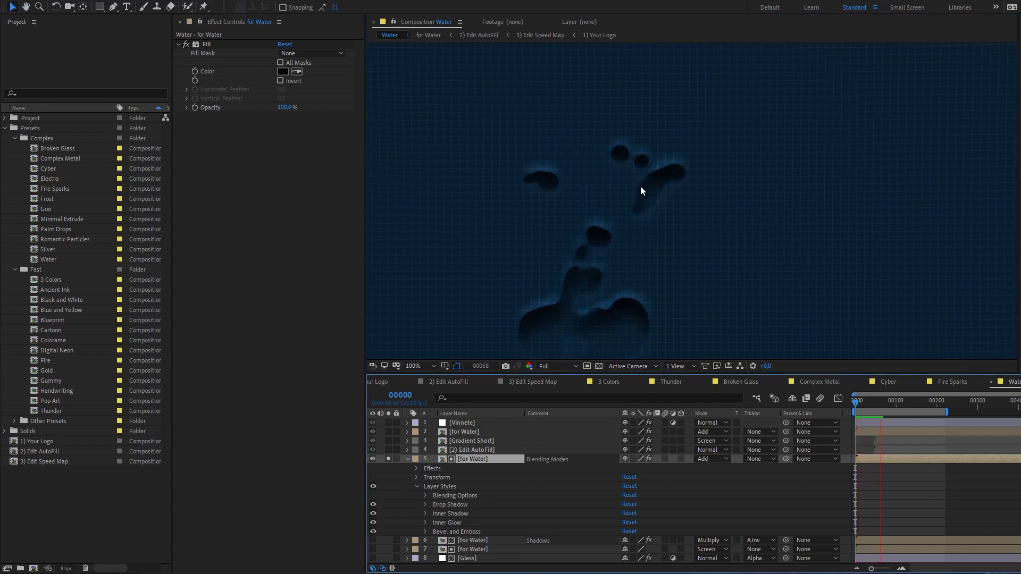
key("space")
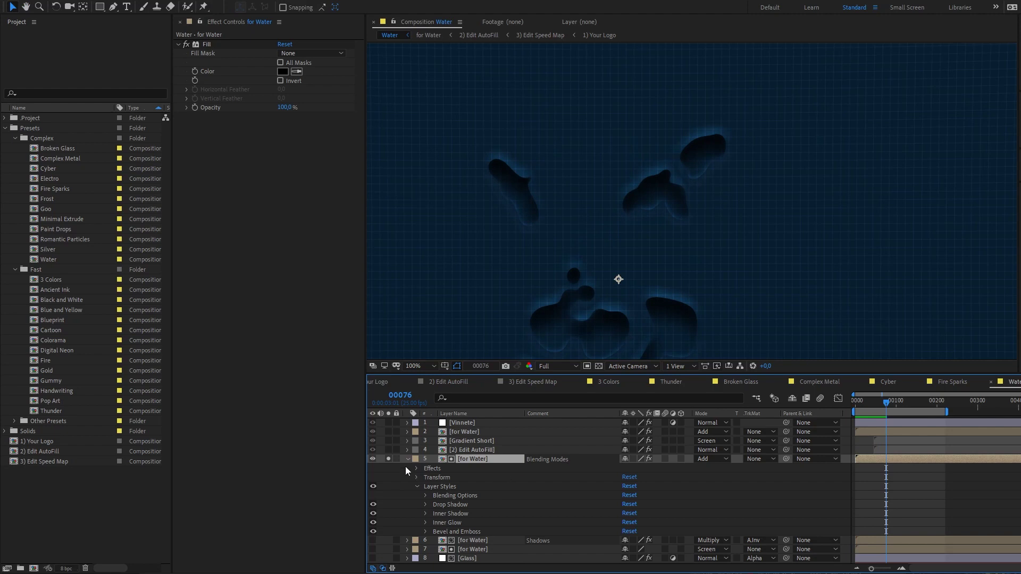
left_click(465, 531)
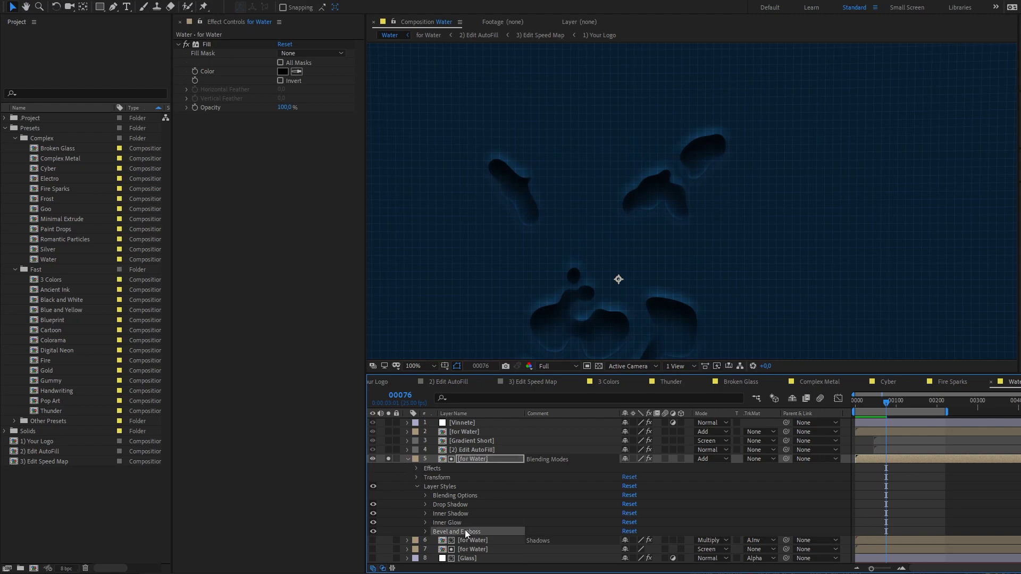
Step: Collapse the Blending Modes layer, unsolo all layers and show the Glass layer again to view the combined water effect
left_click(408, 459)
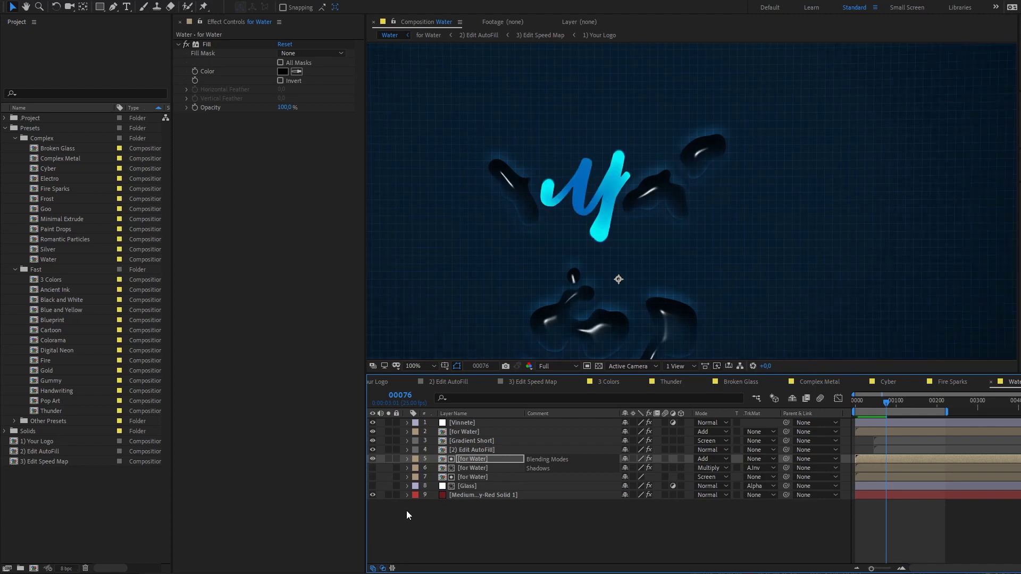
left_click(372, 486)
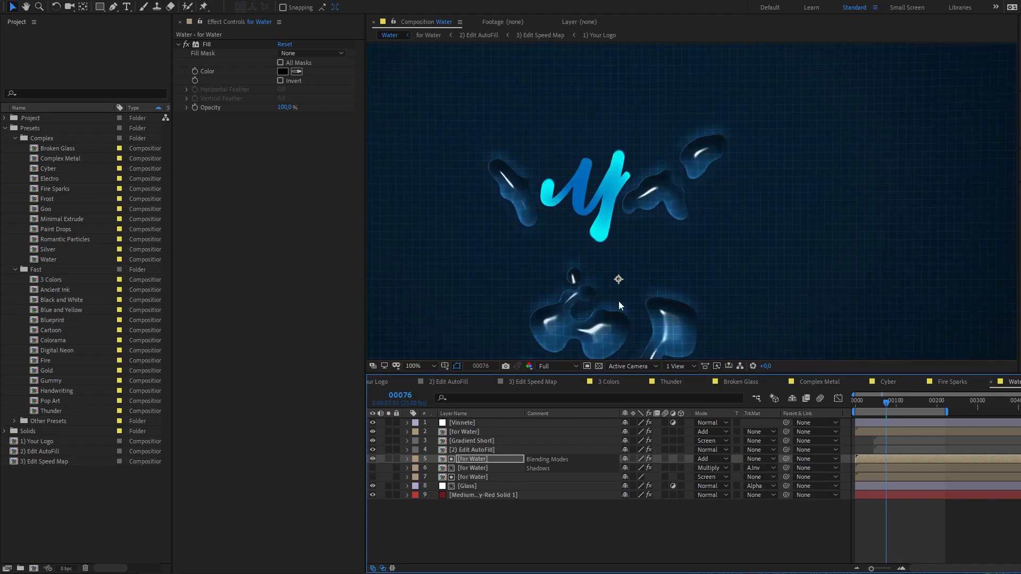
scroll(683, 319, "up", 2)
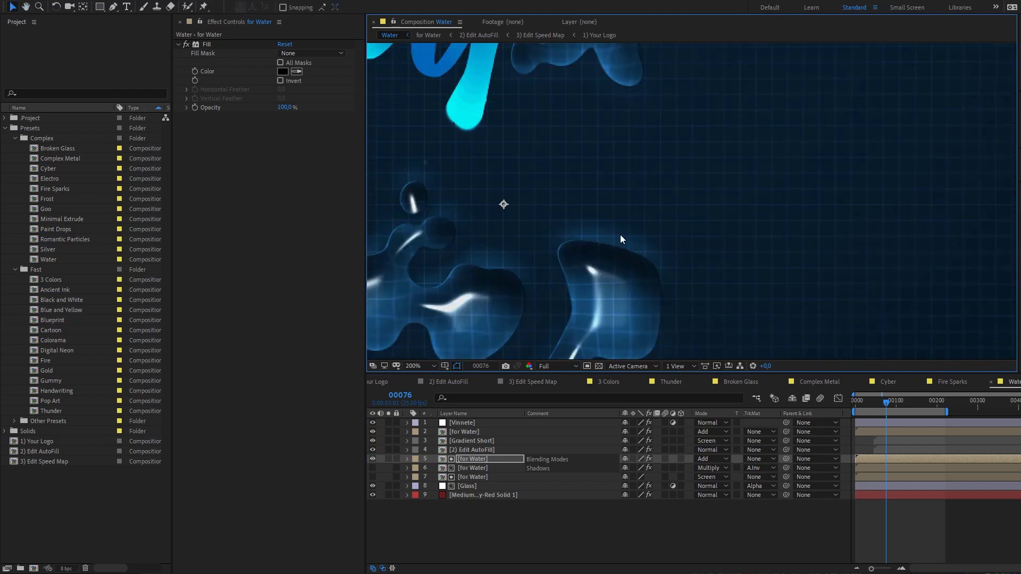
scroll(660, 250, "down", 2)
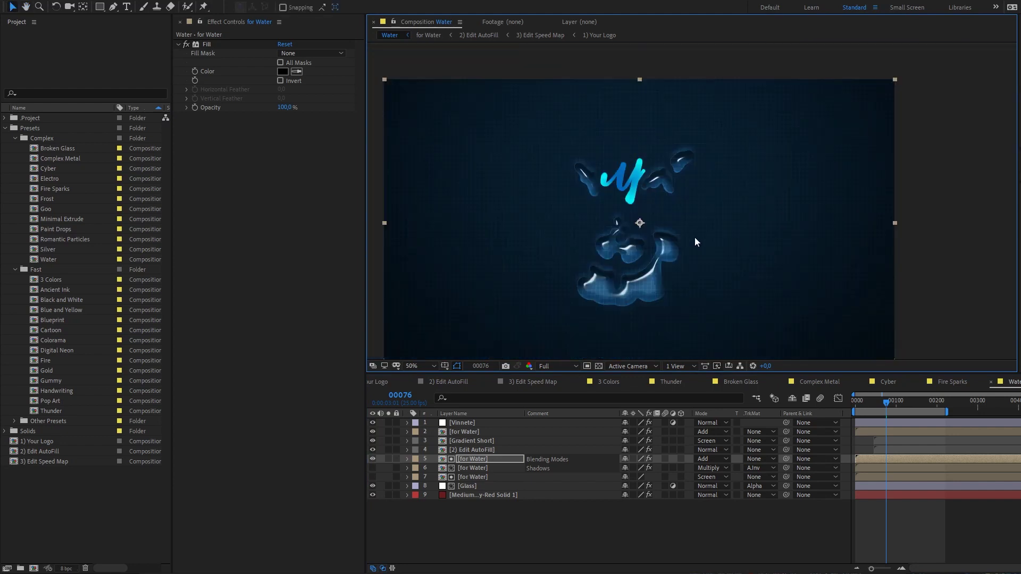
Step: Inspect the effects on Medium Gray-Red Solid 1 and turn its Grid effect back on, viewing the whole composition
left_click(479, 495)
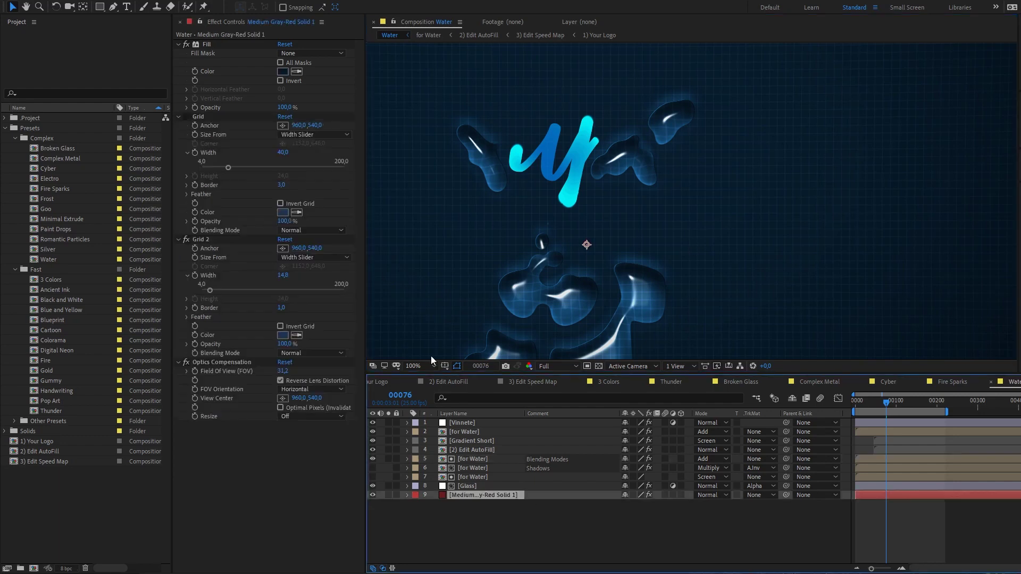
key("h")
left_click_drag(631, 283, 651, 273)
scroll(665, 253, "down", 1)
key("v")
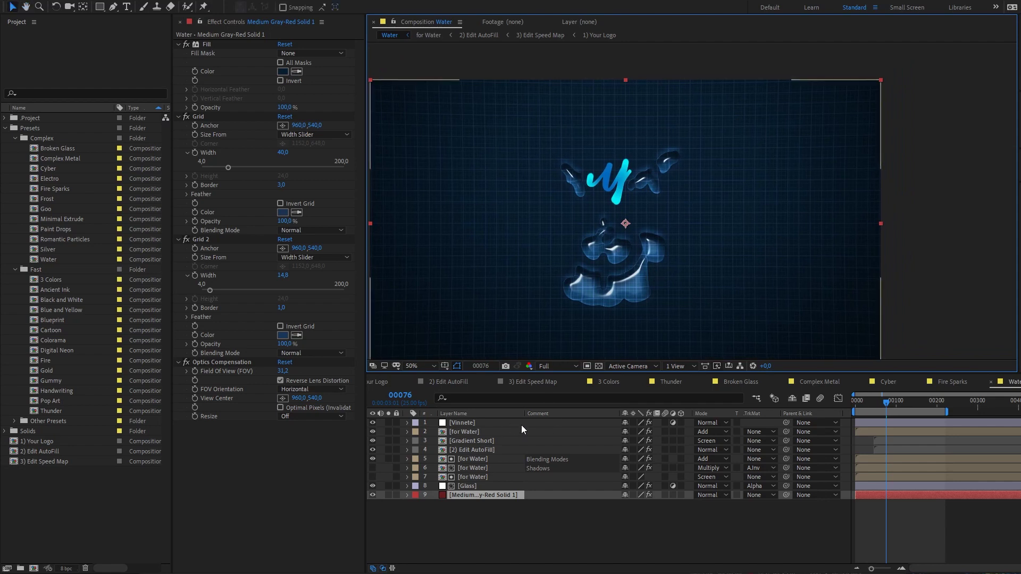
Step: Open the Ancient Ink preset from the Fast folder and solo its Gradient Short layer to inspect its effects
double_click(70, 290)
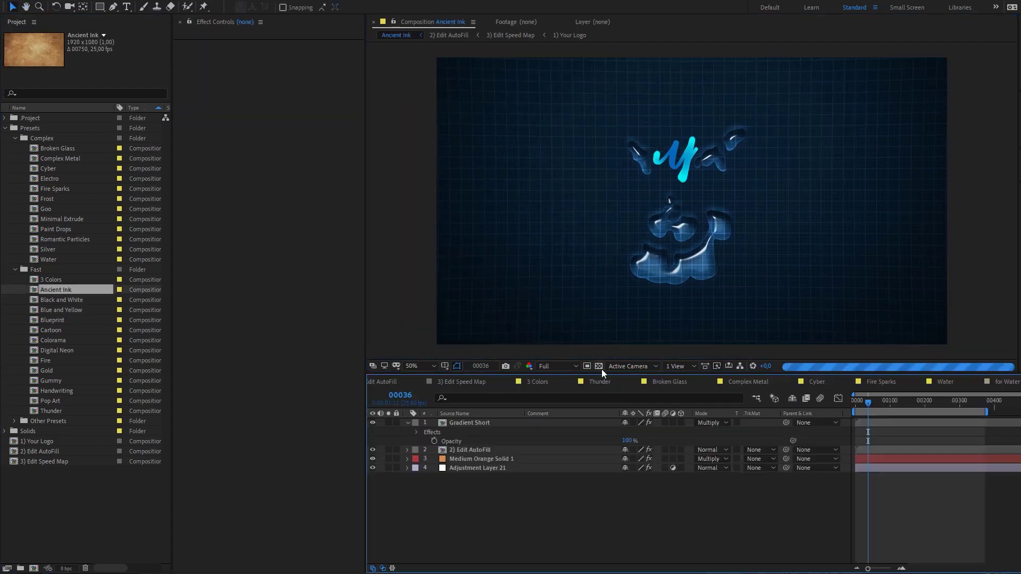
left_click(407, 423)
left_click(474, 426)
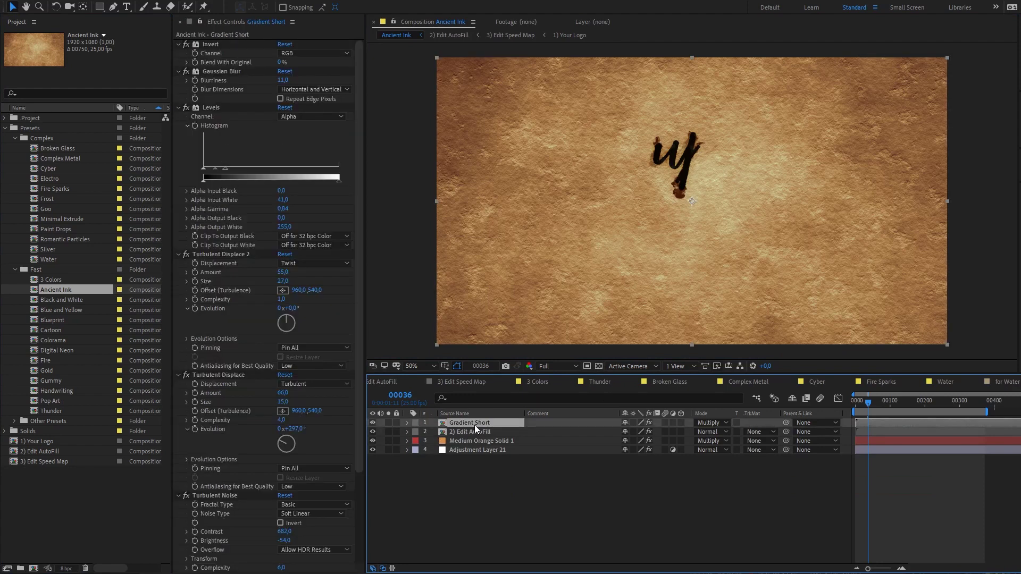
left_click(389, 422)
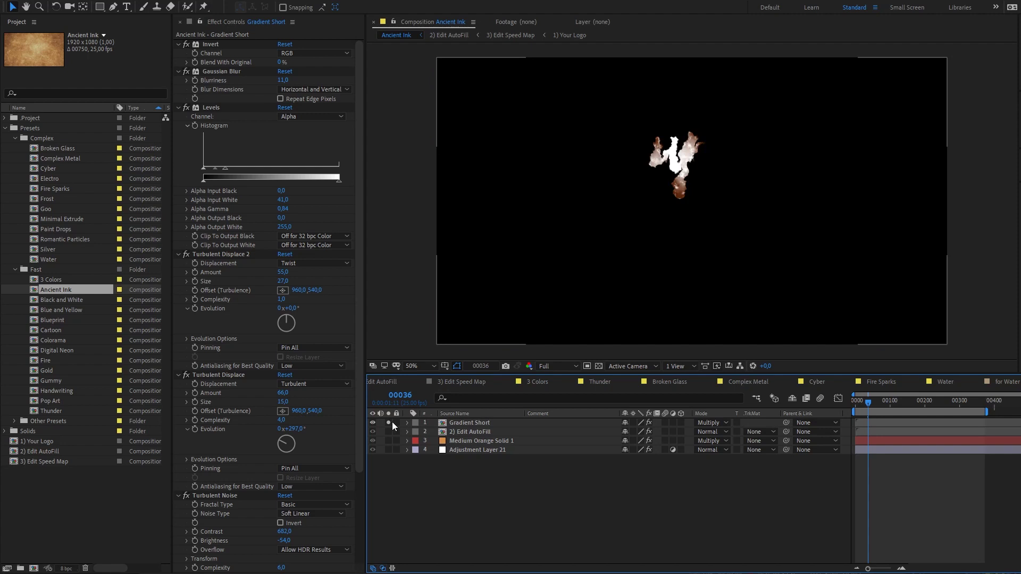
Step: Select all effects on the Gradient Short layer and collapse them in the effect list
left_click(482, 422)
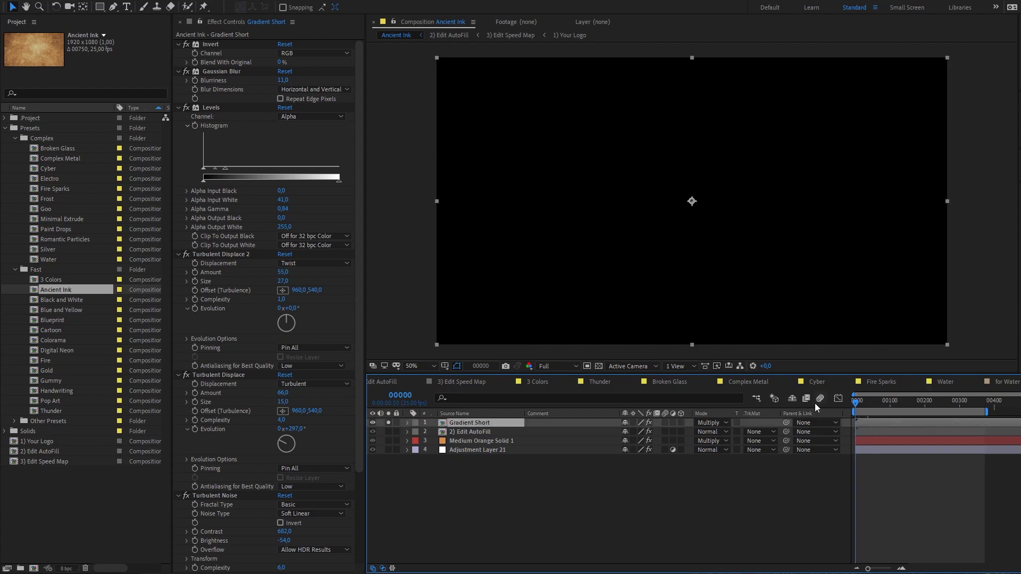
key("ctrl+a")
left_click(217, 116)
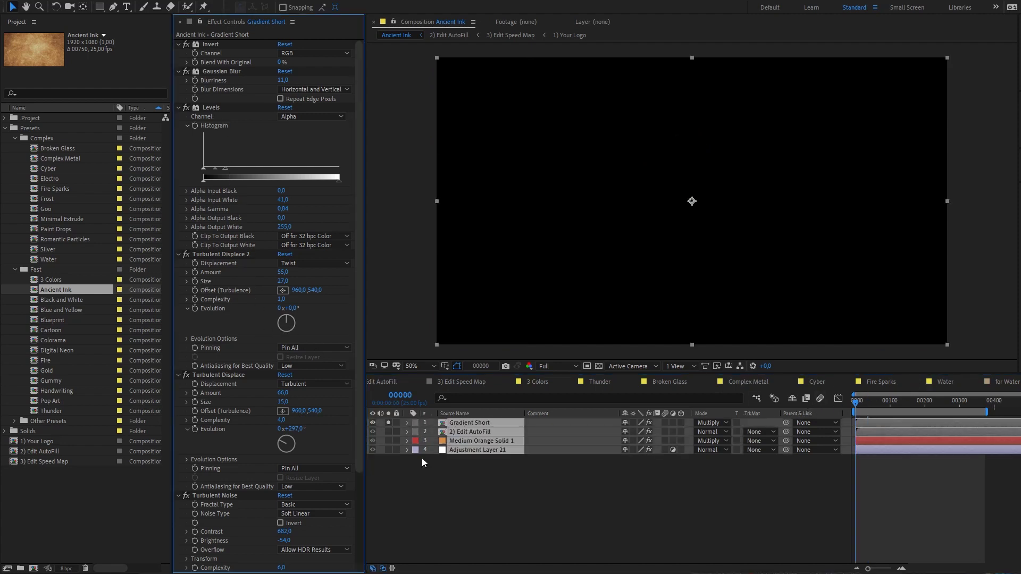
left_click(507, 497)
left_click(476, 423)
key("ctrl+a")
left_click(221, 374)
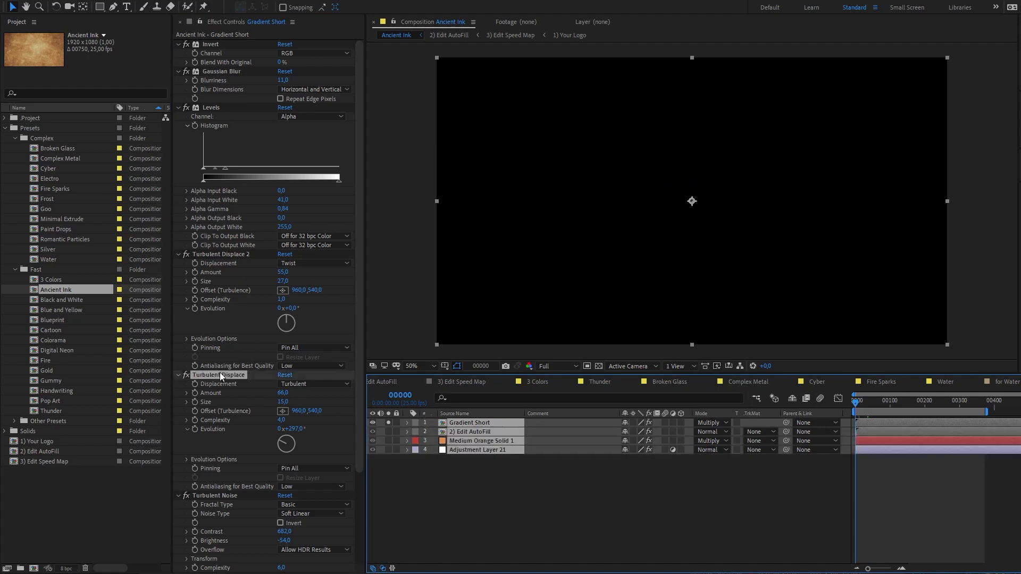
left_click(492, 481)
left_click(466, 423)
left_click(226, 375)
key("ctrl+a")
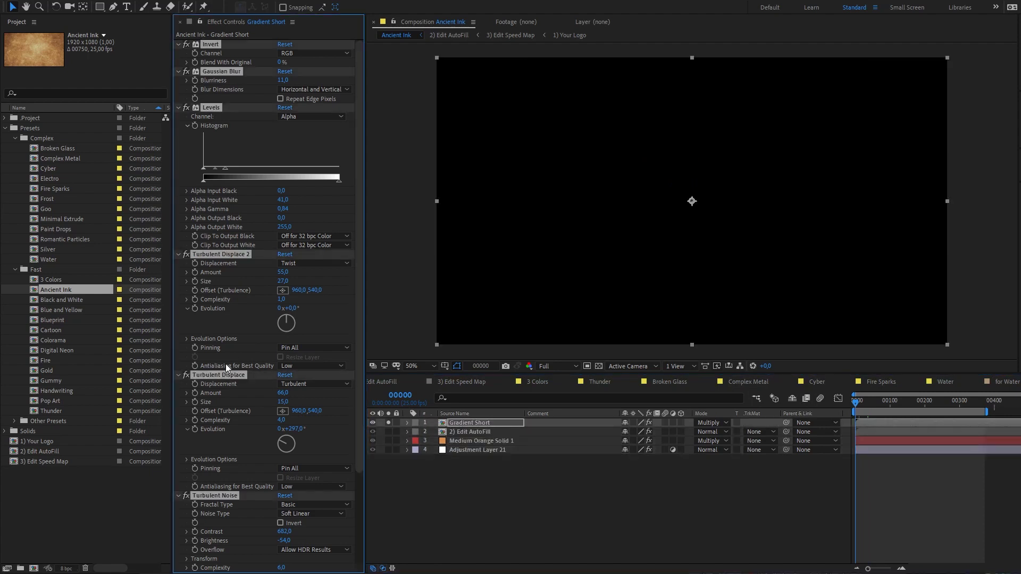
left_click(179, 255)
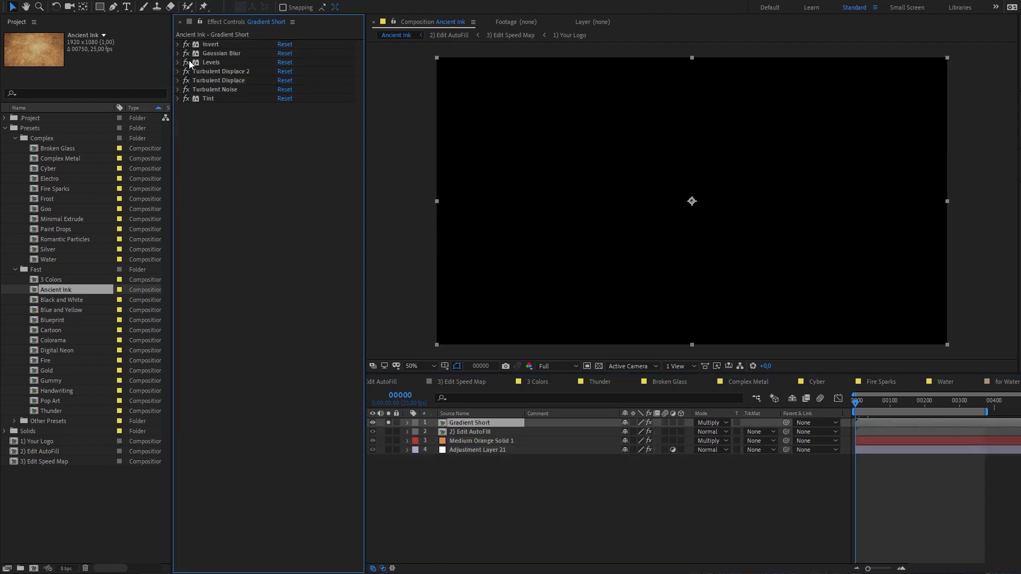
Step: Turn off all of Gradient Short's effects and set its blending mode to Normal
left_click(713, 424)
left_click(726, 0)
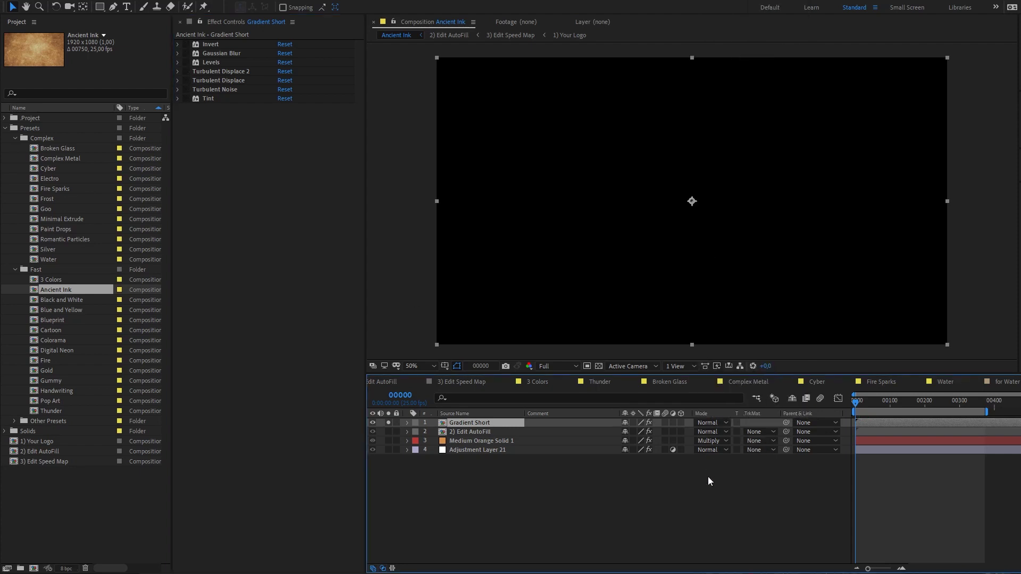
left_click(699, 497)
Step: Toggle Gradient Short's Invert effect at frame 64, leaving it on, and inspect the gradient at 100% over the transparency grid
left_click(187, 44)
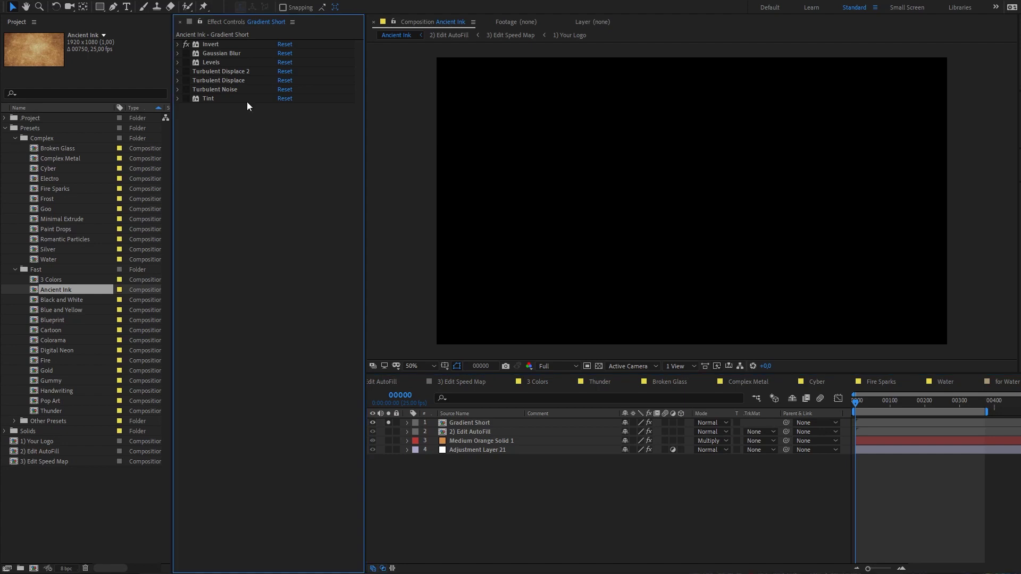
left_click(878, 402)
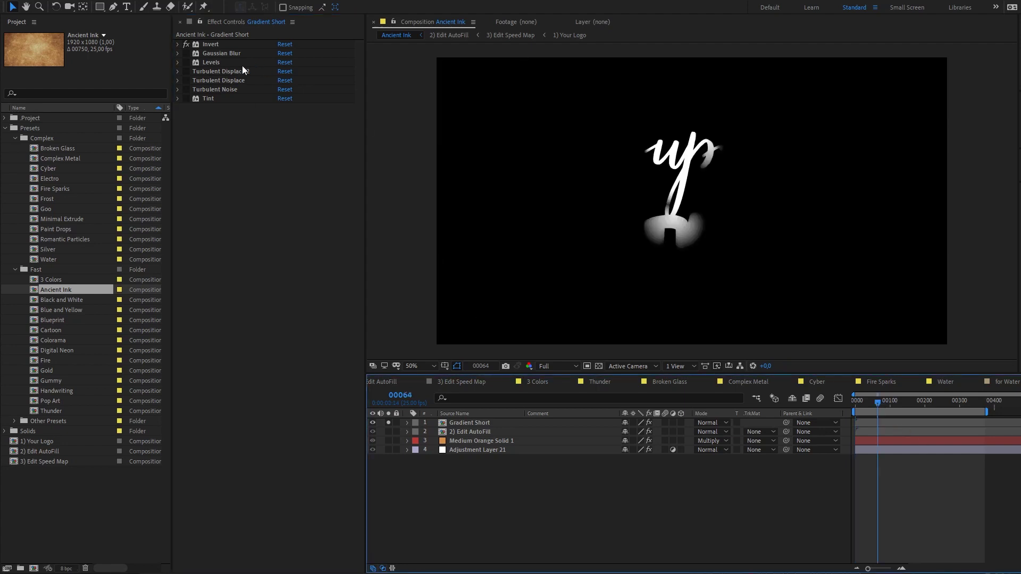
left_click(187, 45)
left_click(186, 45)
left_click(599, 367)
key("period")
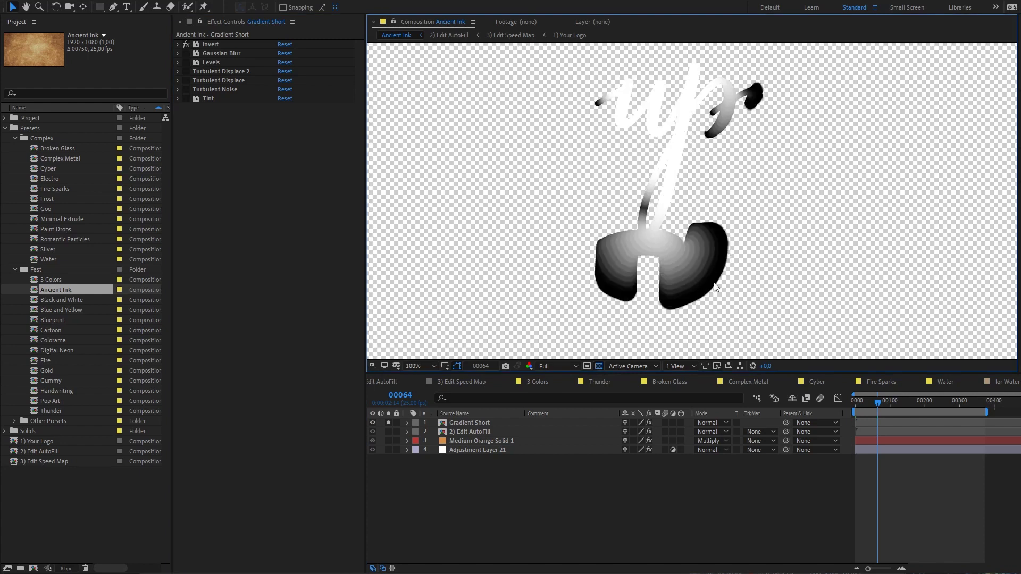
Step: Turn Gradient Short's Gaussian Blur, Levels, both Turbulent Displace effects, Turbulent Noise and Tint back on one by one to examine each contribution
left_click(186, 53)
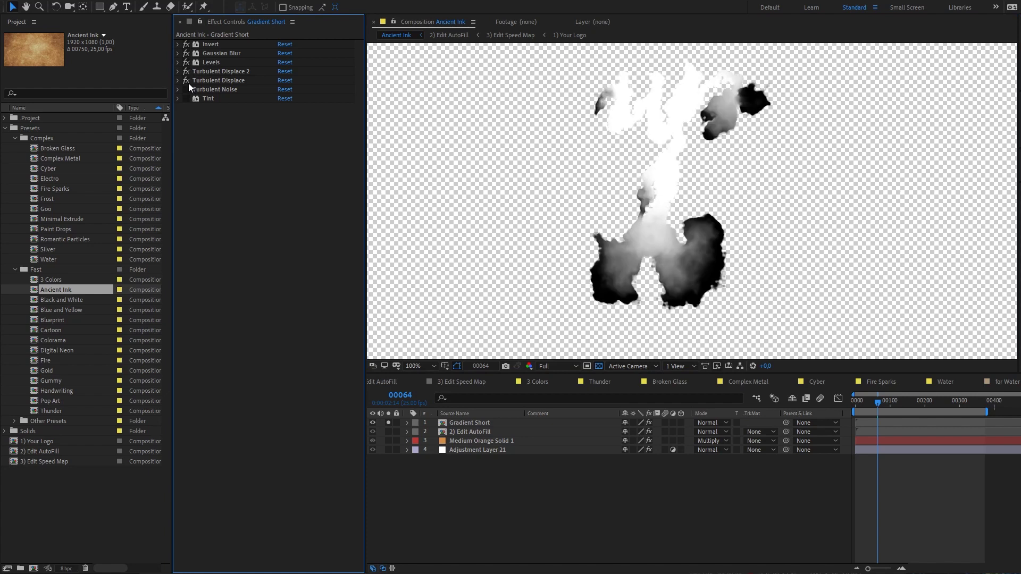
scroll(721, 318, "up", 2)
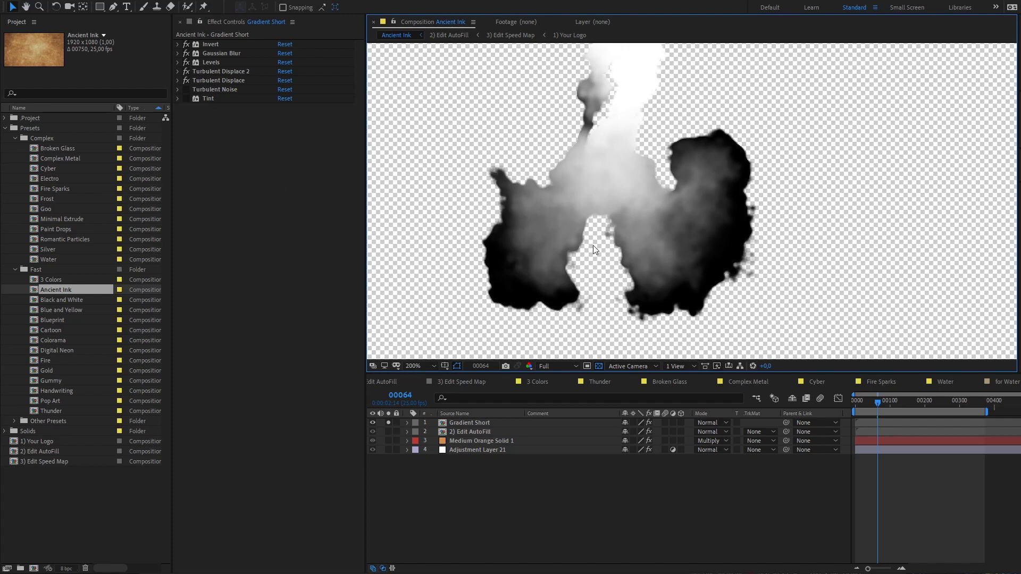
left_click(187, 89)
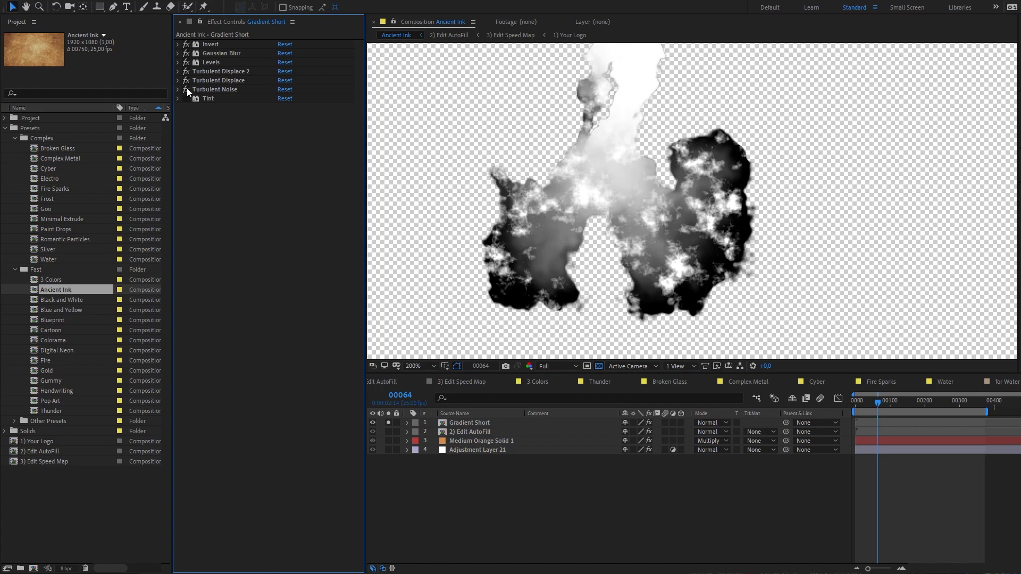
left_click(213, 90)
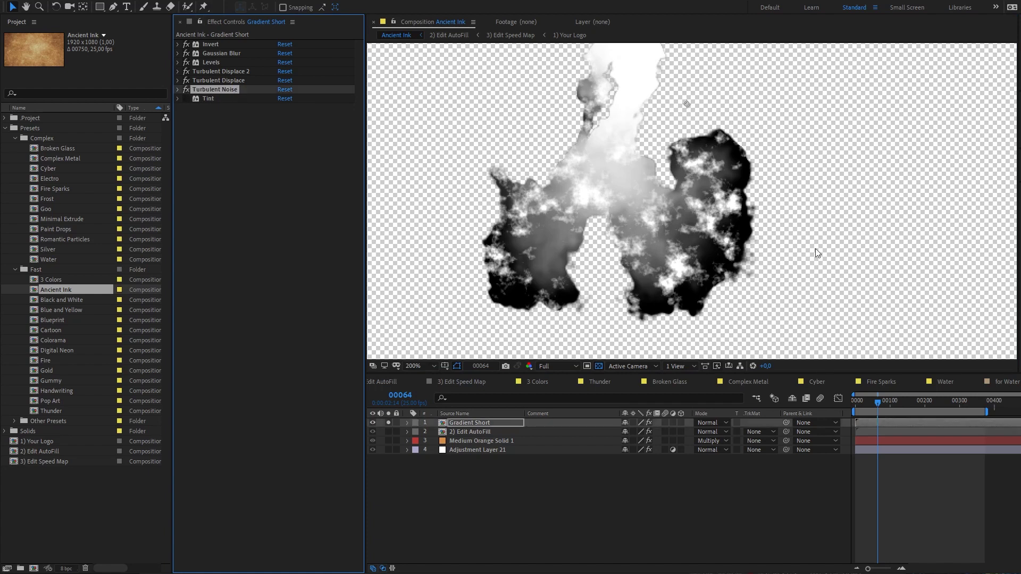
left_click(187, 98)
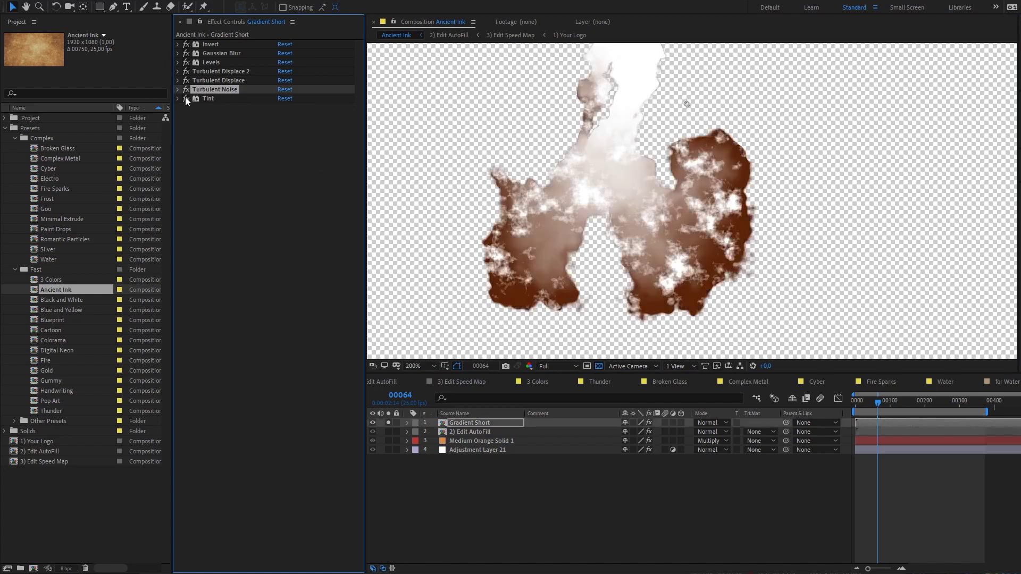
Step: Set Gradient Short's blending mode back to Multiply and unsolo the layer to view the ink on the paper at 100%
left_click(716, 423)
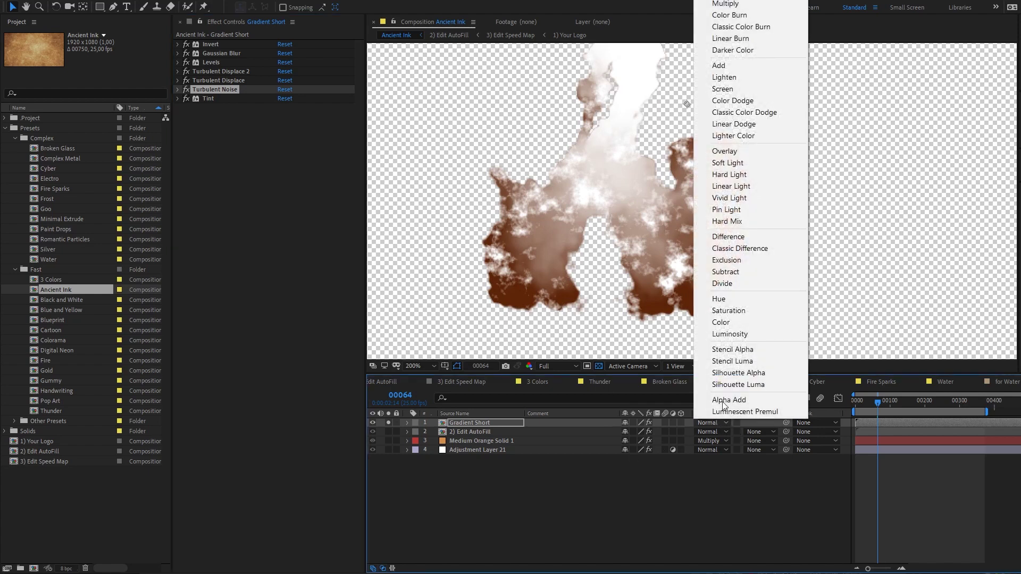
left_click(734, 15)
left_click(716, 424)
left_click(725, 4)
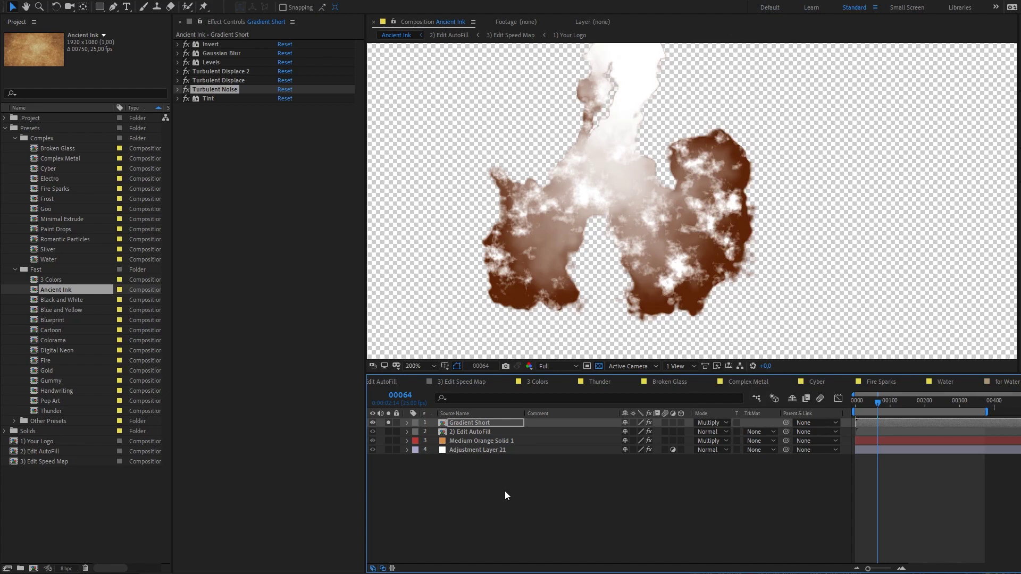
left_click(388, 422)
scroll(746, 281, "down", 1)
left_click_drag(730, 185, 691, 276)
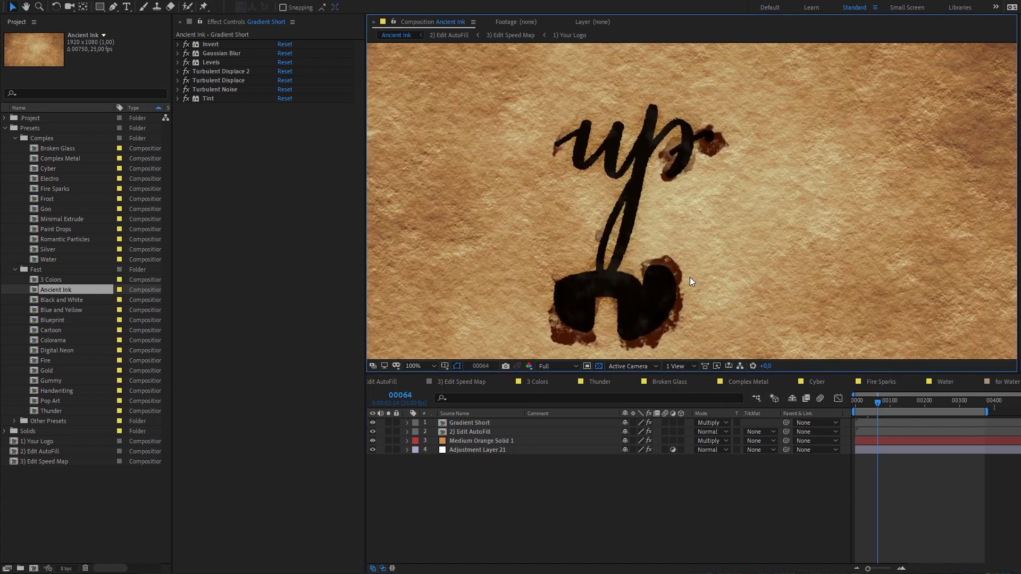
Step: Preview the complete Ancient Ink effect at frames 139 and 90, including the lower word of the logo
left_click(904, 398)
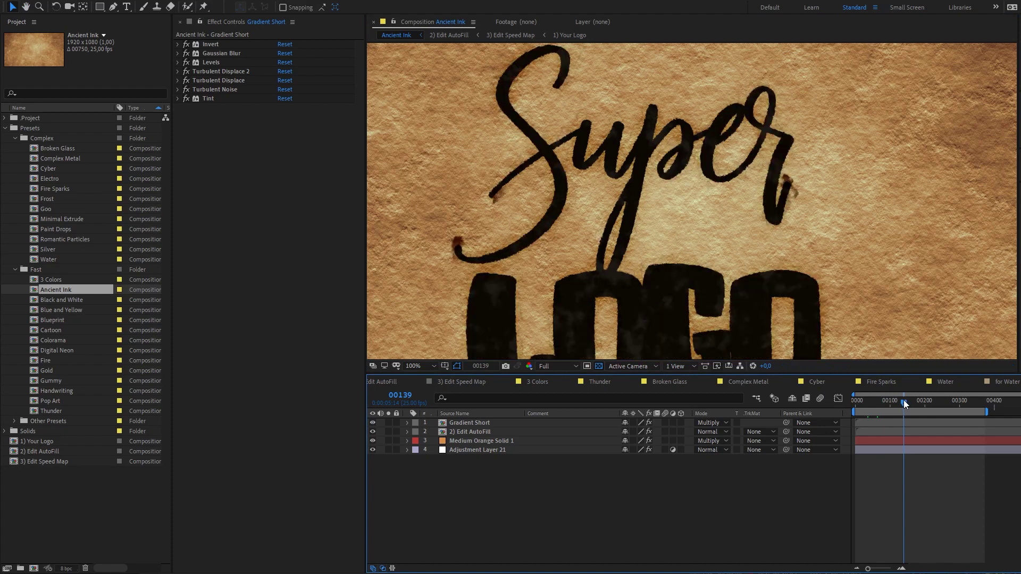
left_click_drag(726, 250, 726, 165)
left_click(887, 401)
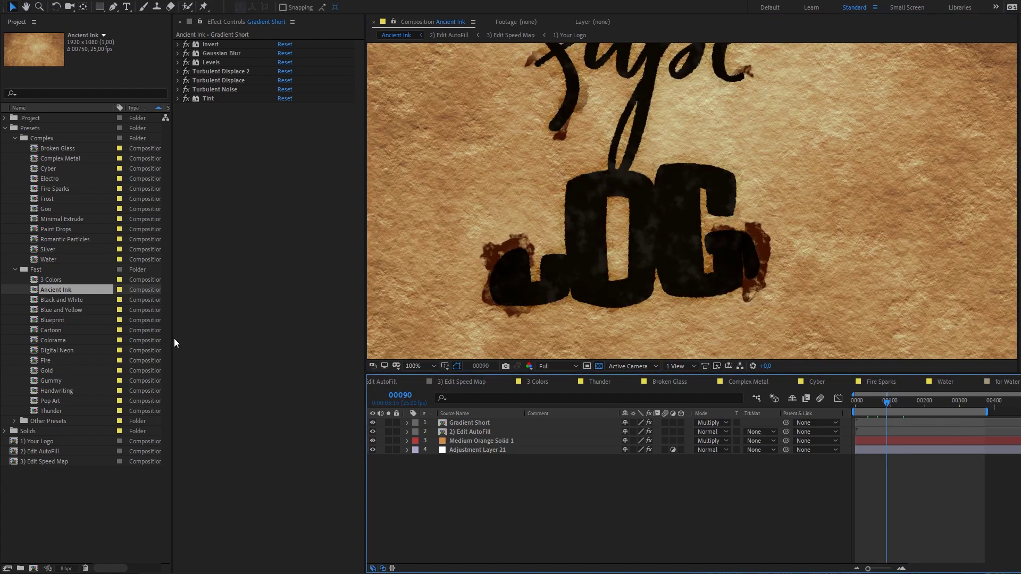
Step: Open the Fire preset from the Fast folder and scrub around frames 73 to 81 to examine the burning logo at 100%
left_click(61, 301)
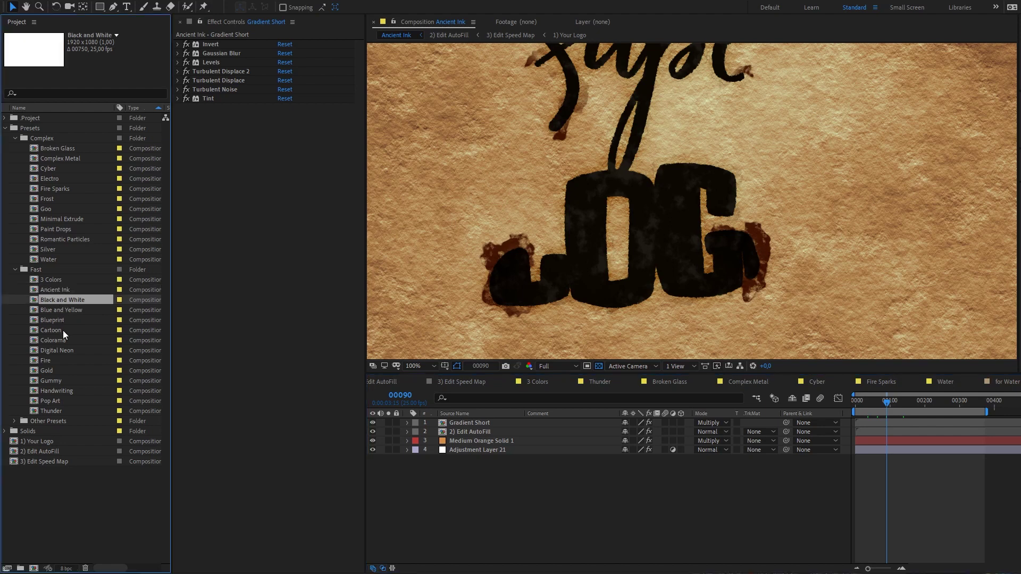
double_click(61, 364)
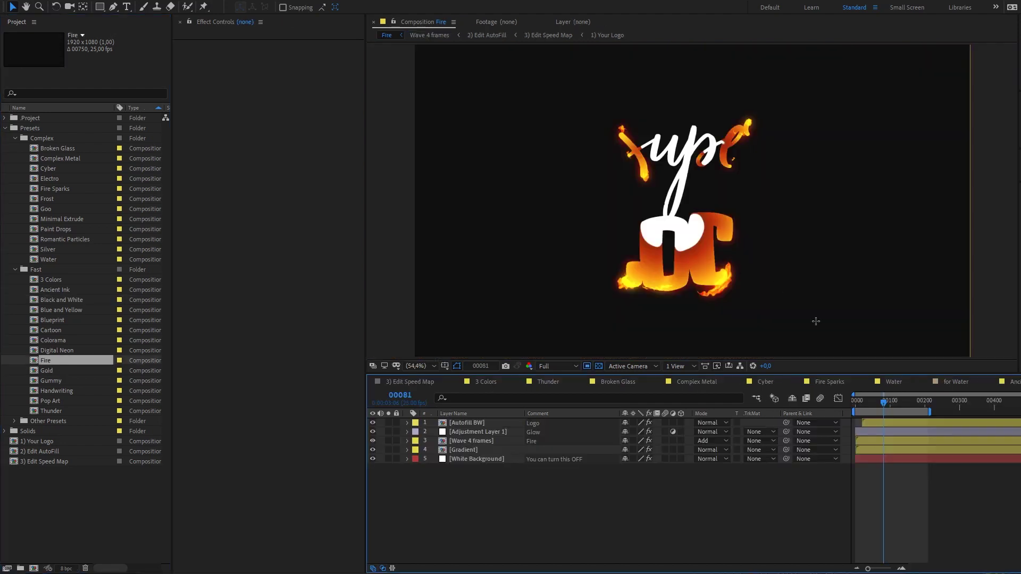
left_click_drag(867, 407, 883, 408)
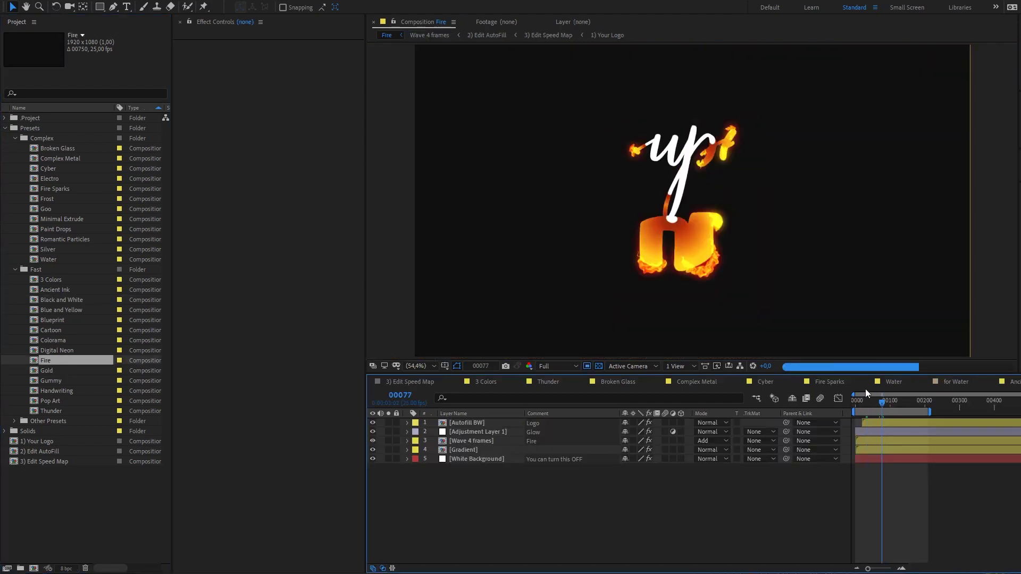
scroll(717, 306, "up", 1)
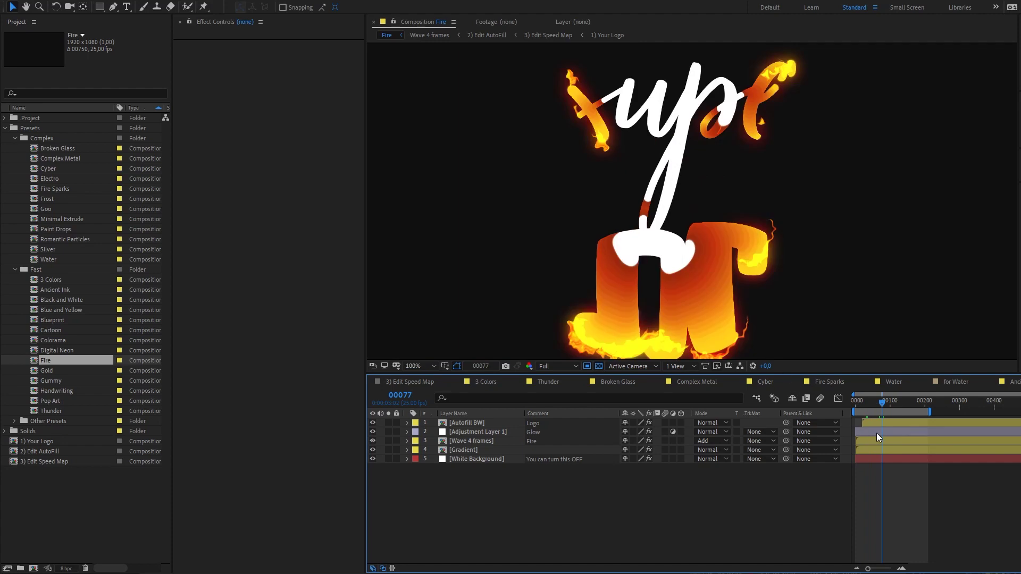
left_click_drag(872, 401, 881, 401)
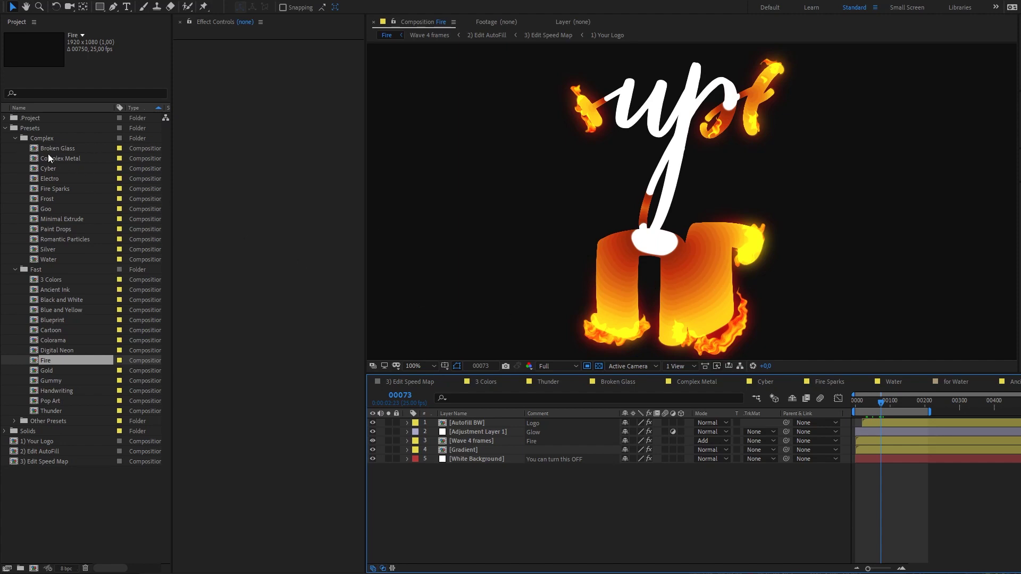
Step: Expand the Tools folder inside the Project folder and look through its Gradient Short, Wave and Wave 30 frames compositions
left_click(5, 118)
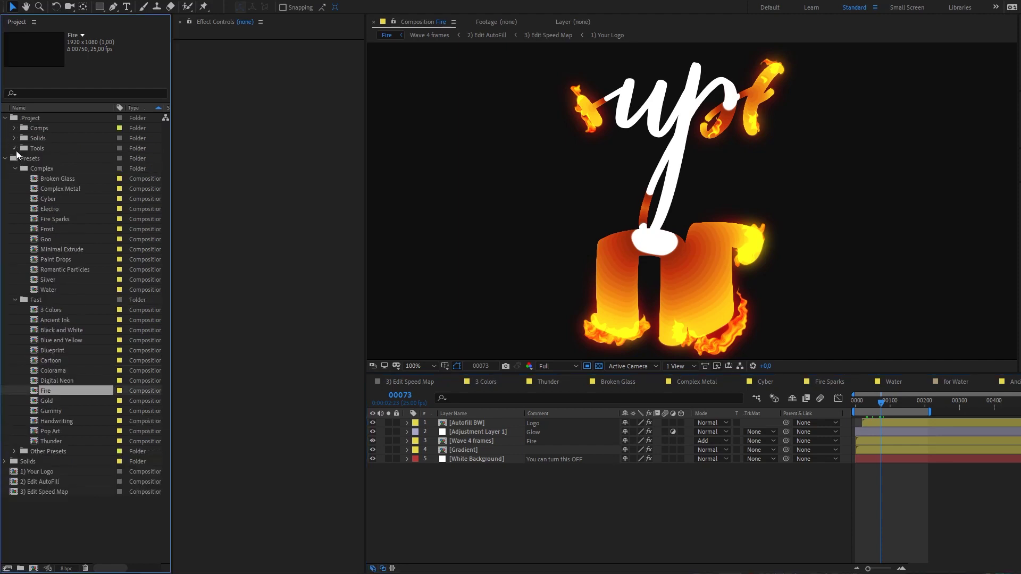
left_click(15, 150)
left_click(66, 190)
left_click(59, 199)
left_click(62, 209)
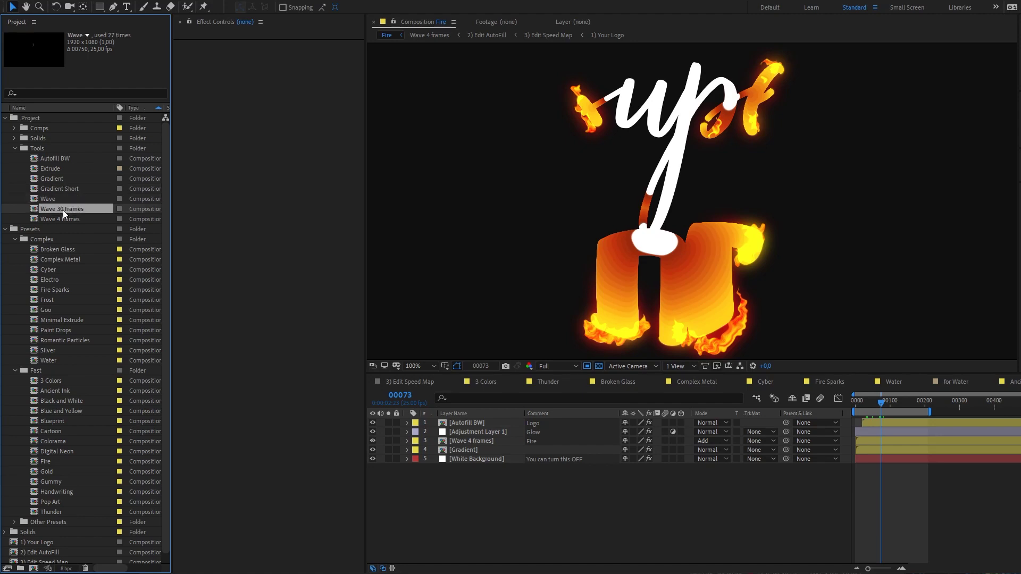
Step: Collapse the Tools, Project and Presets folders
left_click(15, 148)
left_click(5, 118)
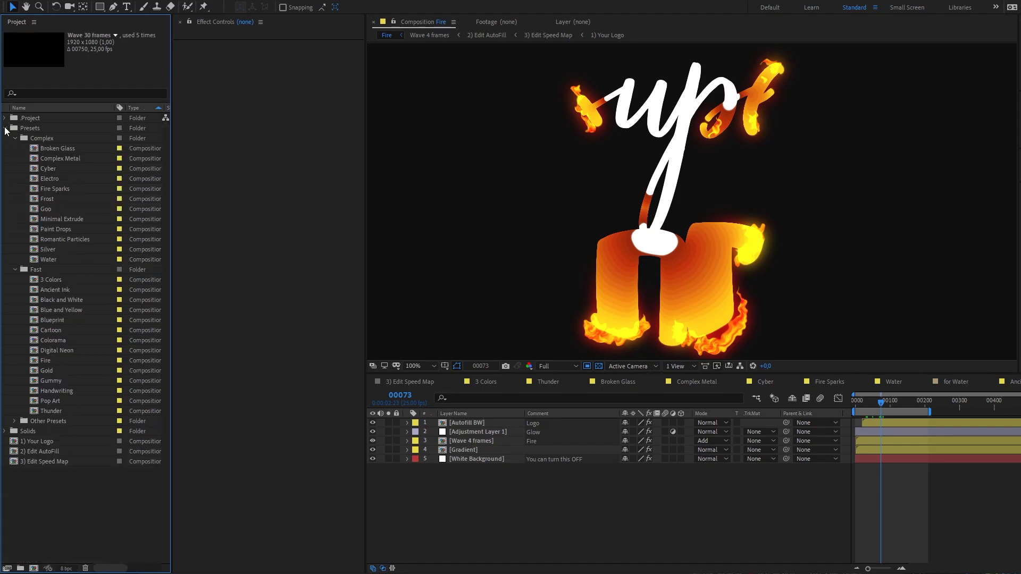
left_click(5, 128)
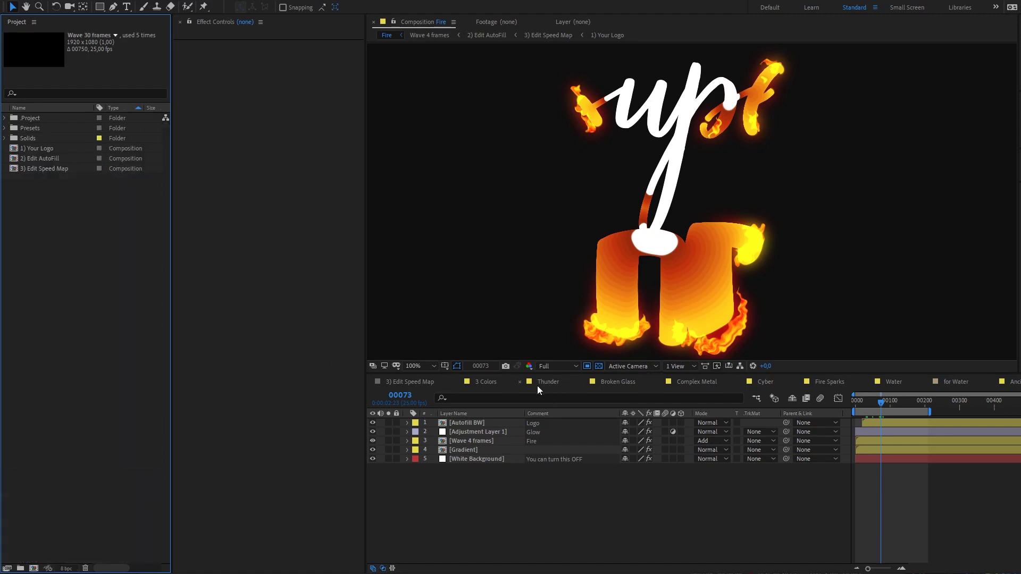
Step: Switch to the 3) Edit Speed Map composition and view the blurred speed map of the logo at 100%
left_click(407, 382)
left_click_drag(874, 569, 850, 570)
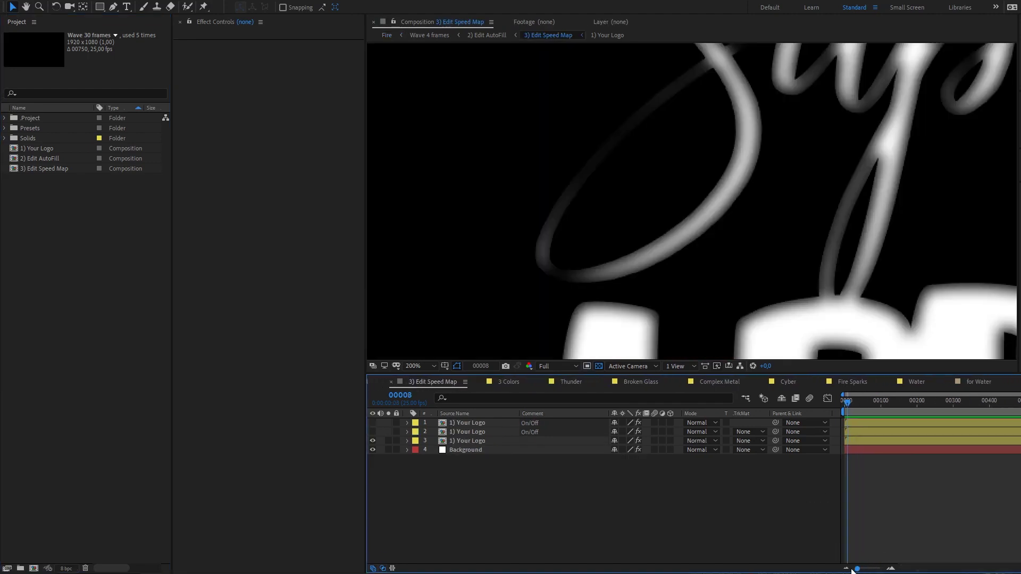
scroll(641, 277, "down", 1)
left_click_drag(687, 282, 565, 248)
Step: Close the timelines of all preset compositions, keeping only 1) Your Logo, 2) Edit AutoFill and 3) Edit Speed Map open
left_click(479, 382)
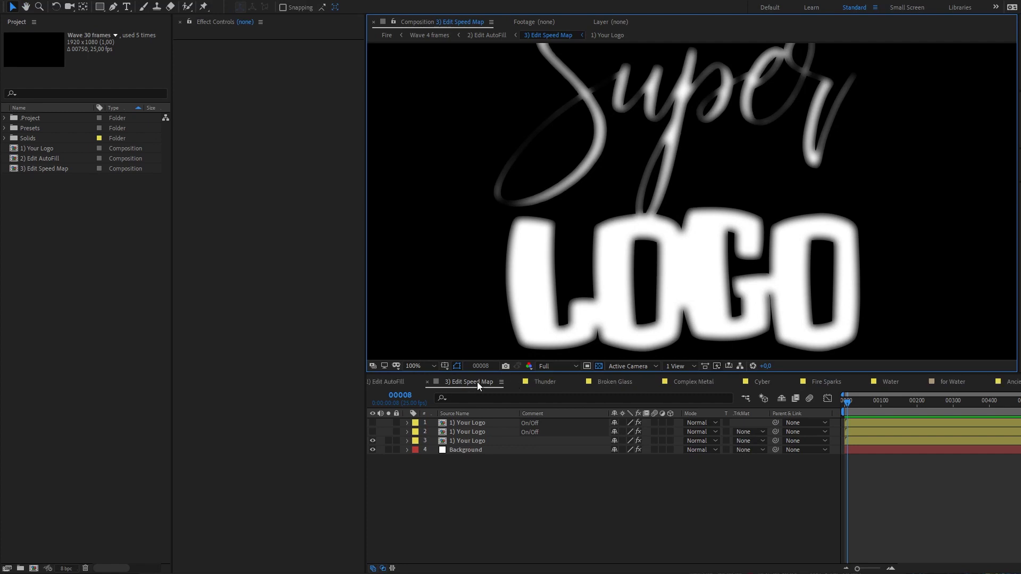
left_click(519, 383)
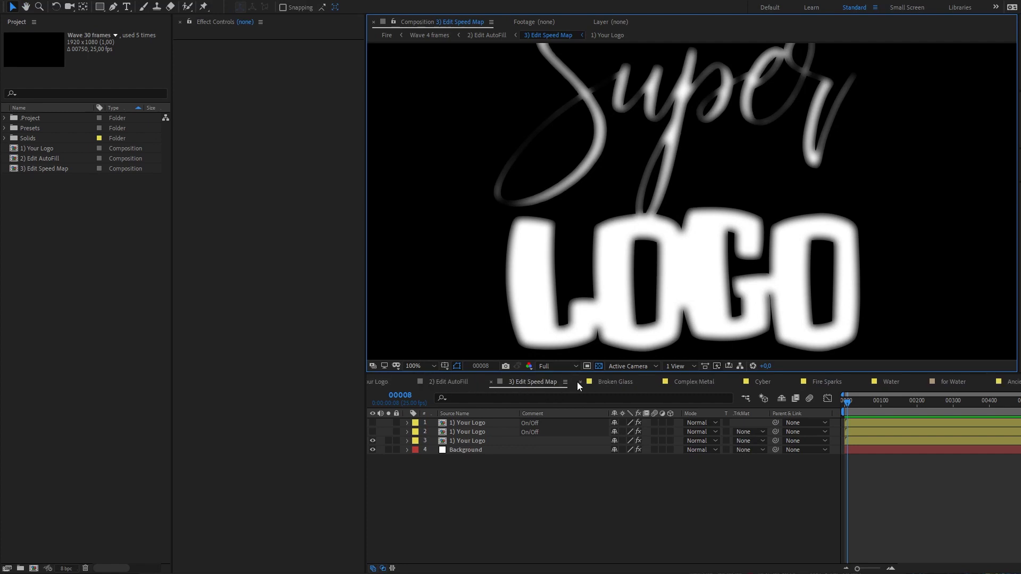
left_click(580, 382)
left_click(617, 382)
left_click(617, 383)
left_click(617, 383)
left_click(617, 383)
left_click(617, 383)
left_click(617, 383)
left_click(617, 383)
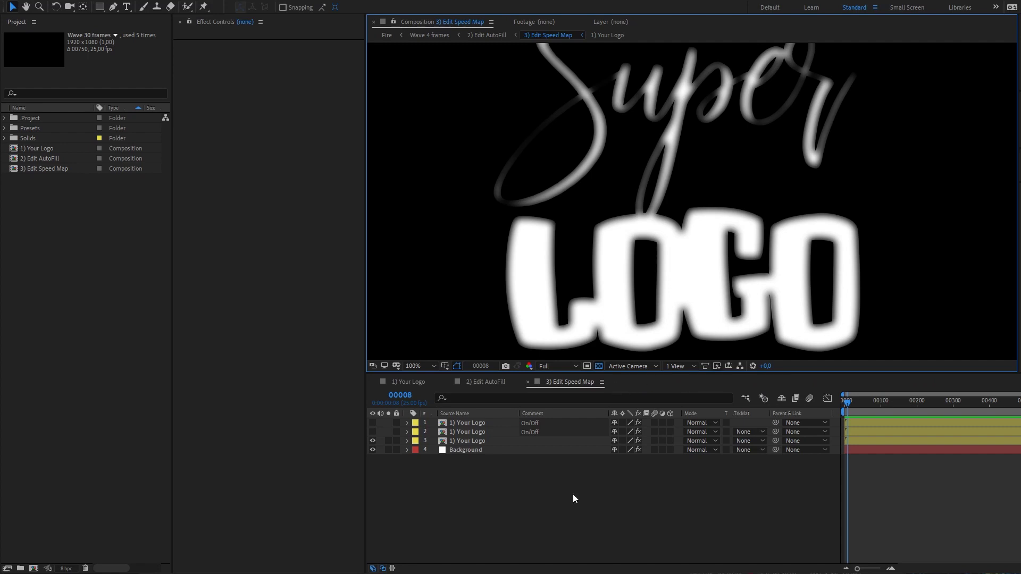
Step: Switch to the 2) Edit AutoFill composition, reveal its shy layers and select the 3) Edit Speed Map layer
left_click(489, 383)
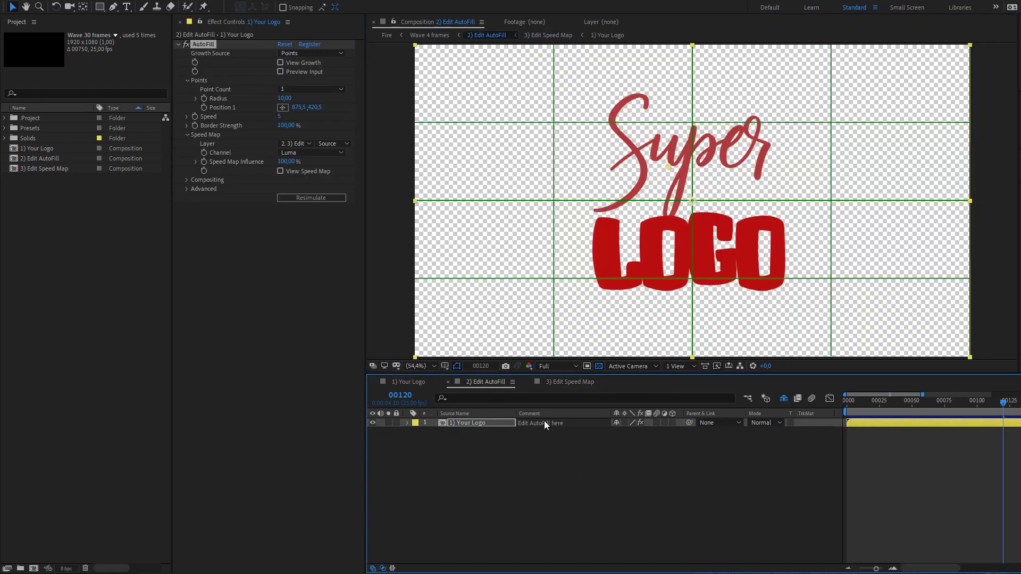
left_click(784, 399)
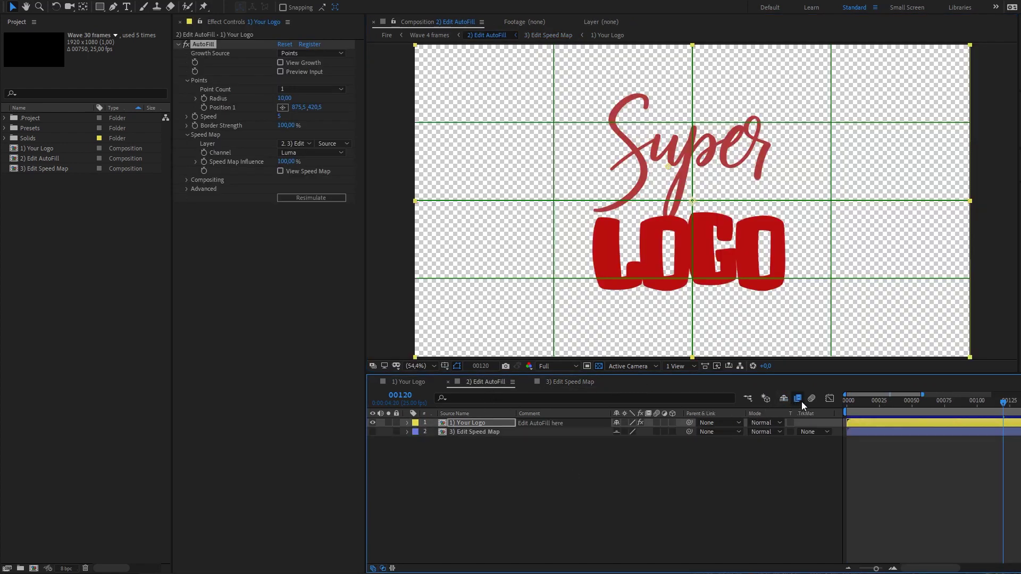
left_click(546, 509)
left_click(481, 431)
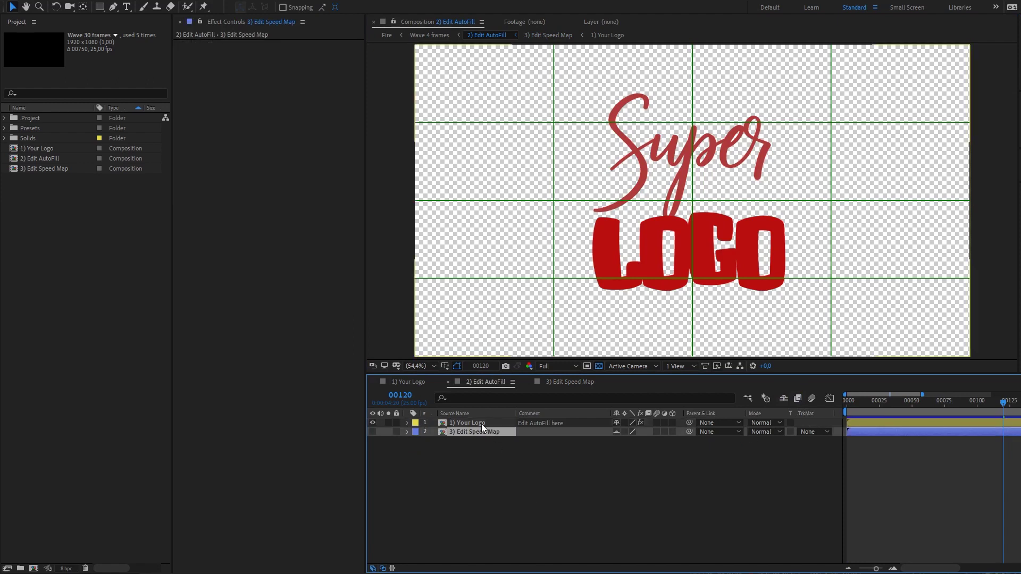
left_click(483, 423)
key("ctrl+d")
left_click(474, 491)
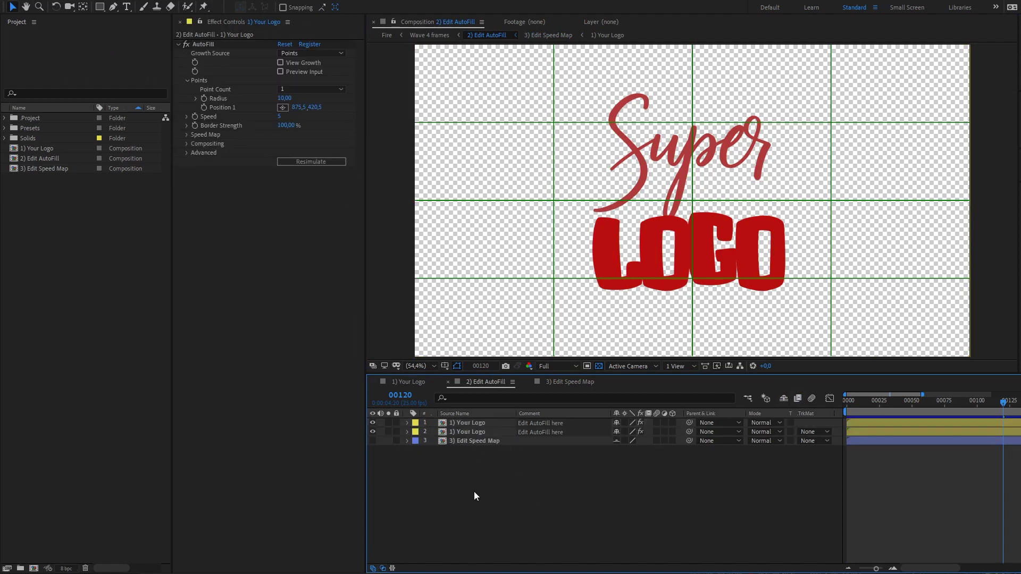
left_click(477, 422)
key("Delete")
left_click(490, 432)
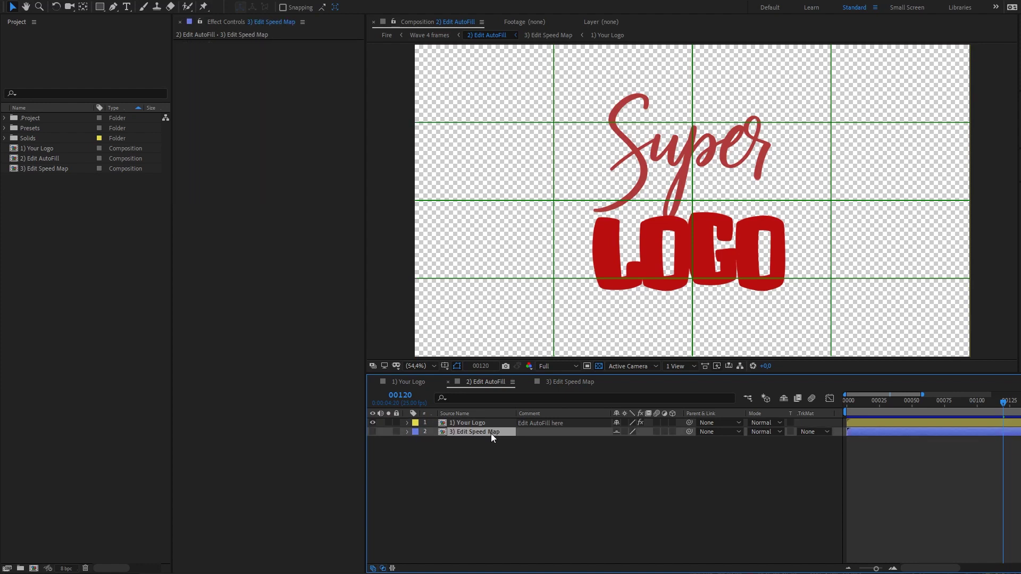
Step: In the 3) Edit Speed Map composition, hide the third 1) Your Logo layer, then show and select the first one
left_click(566, 387)
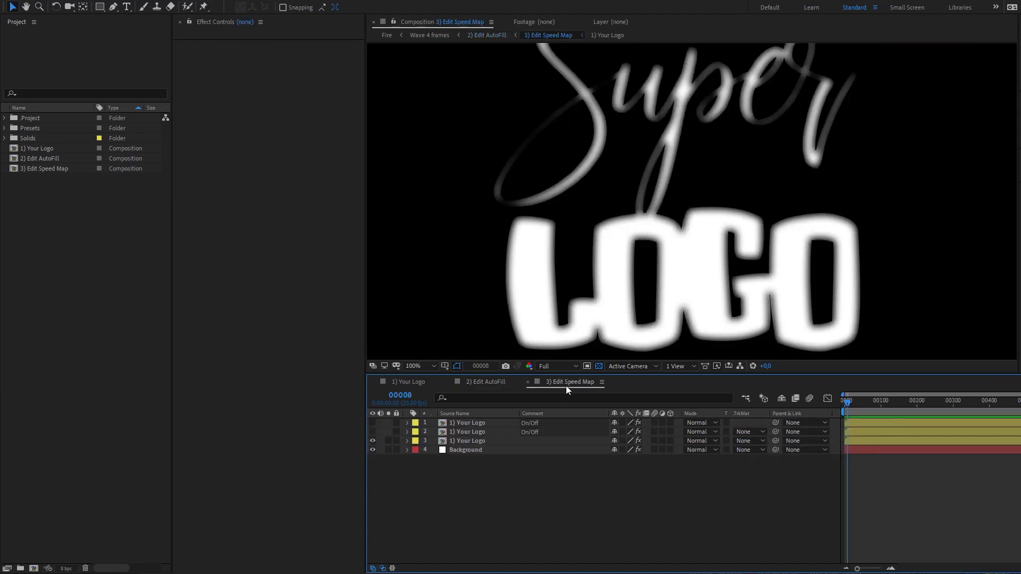
left_click(373, 440)
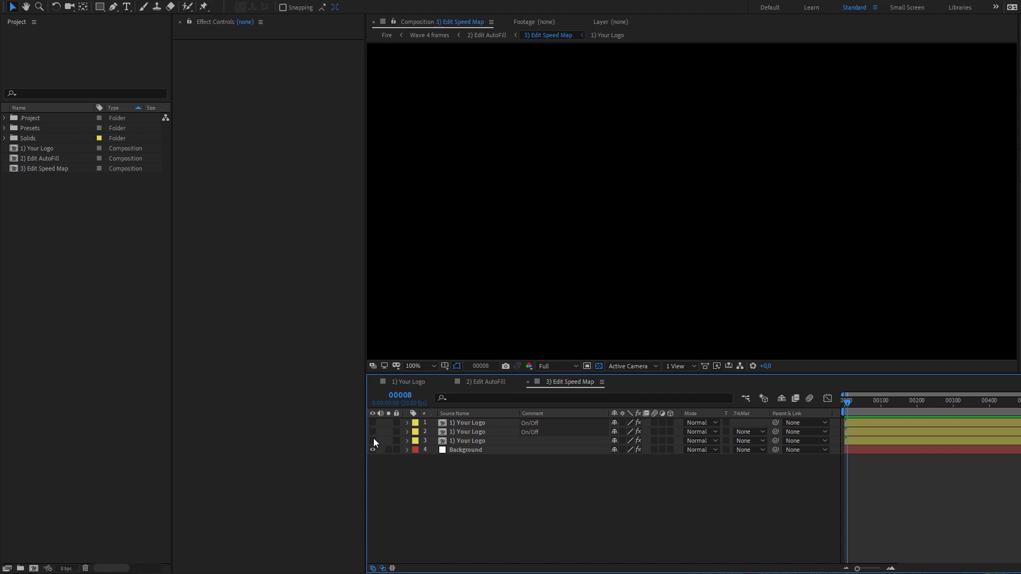
left_click(372, 423)
left_click(480, 423)
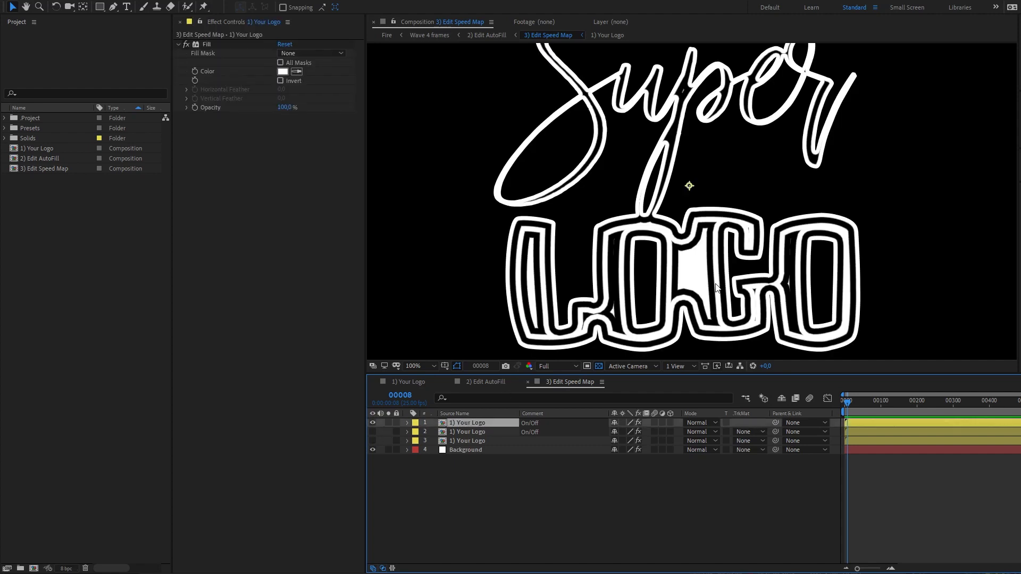
scroll(701, 297, "down", 3)
scroll(704, 304, "up", 5)
left_click_drag(704, 304, 721, 200)
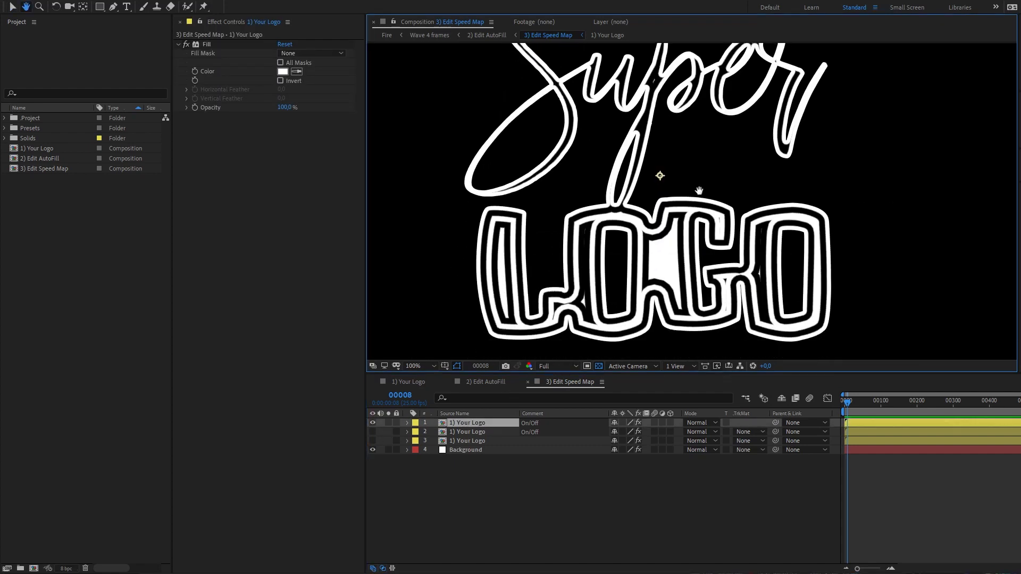
Step: Reveal the first layer's Layer Styles and toggle its Inner Glow off and on to see its effect
left_click(407, 423)
left_click(417, 450)
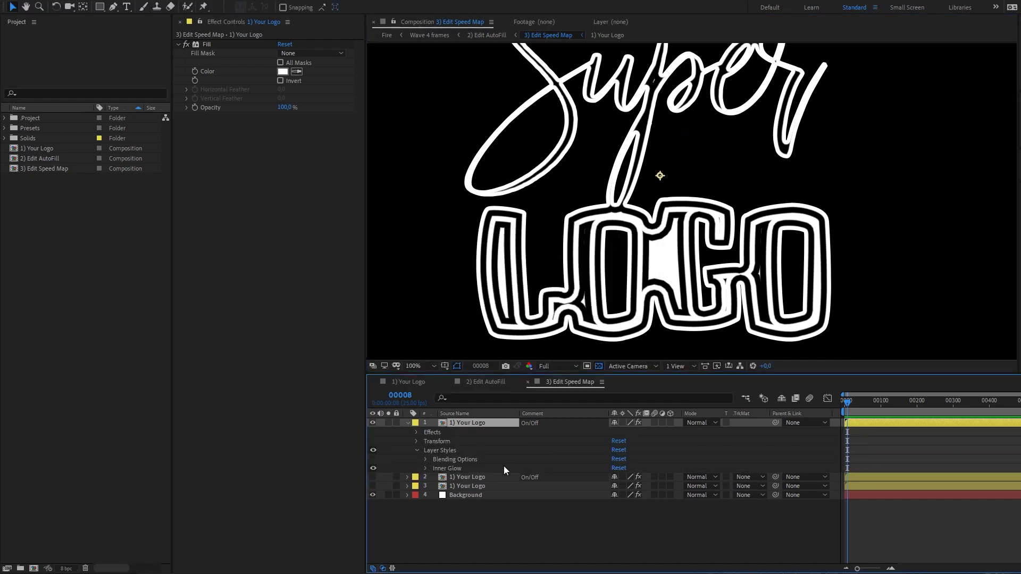
left_click(373, 470)
left_click(372, 470)
Step: Examine the AutoFill Speed Map layer and source options of the 1) Your Logo layer in the 2) Edit AutoFill composition
left_click(484, 382)
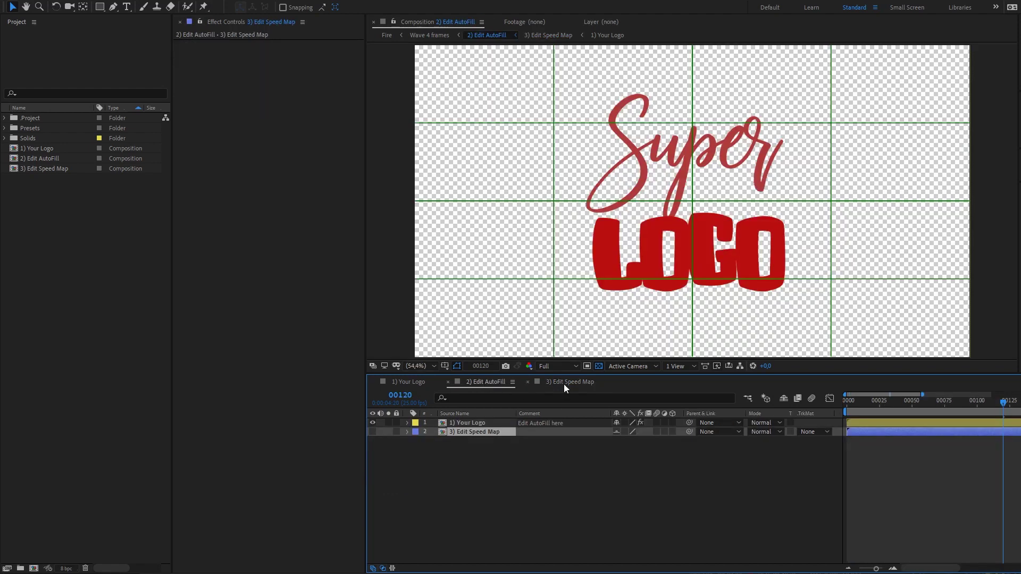
left_click(564, 384)
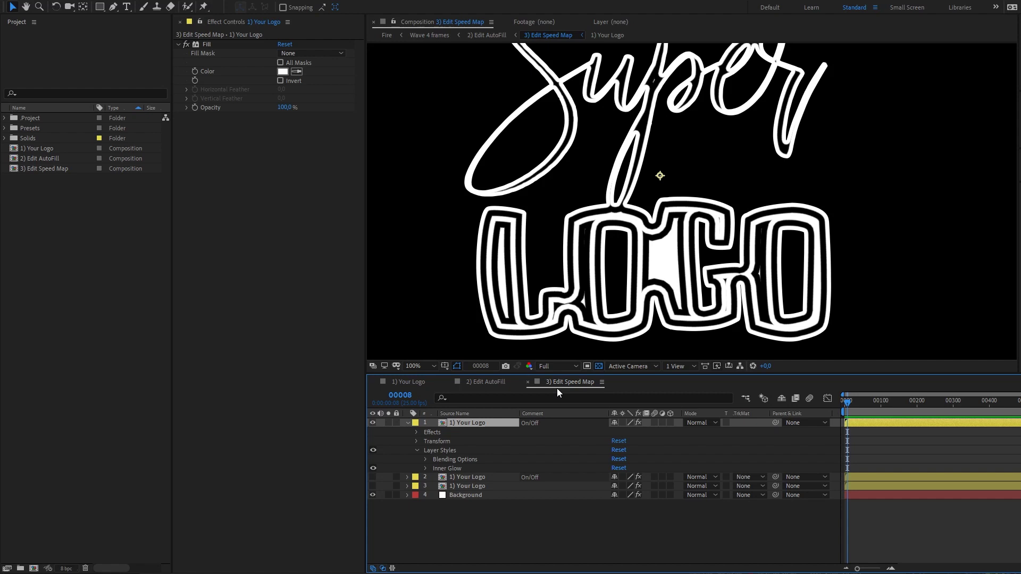
left_click(484, 382)
left_click(472, 425)
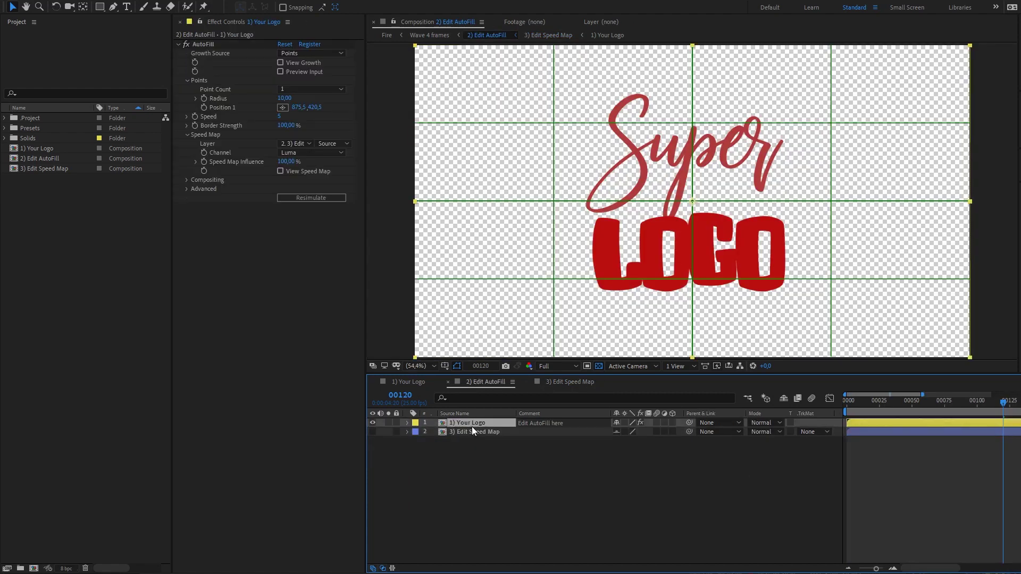
left_click(303, 143)
left_click(314, 129)
left_click(345, 143)
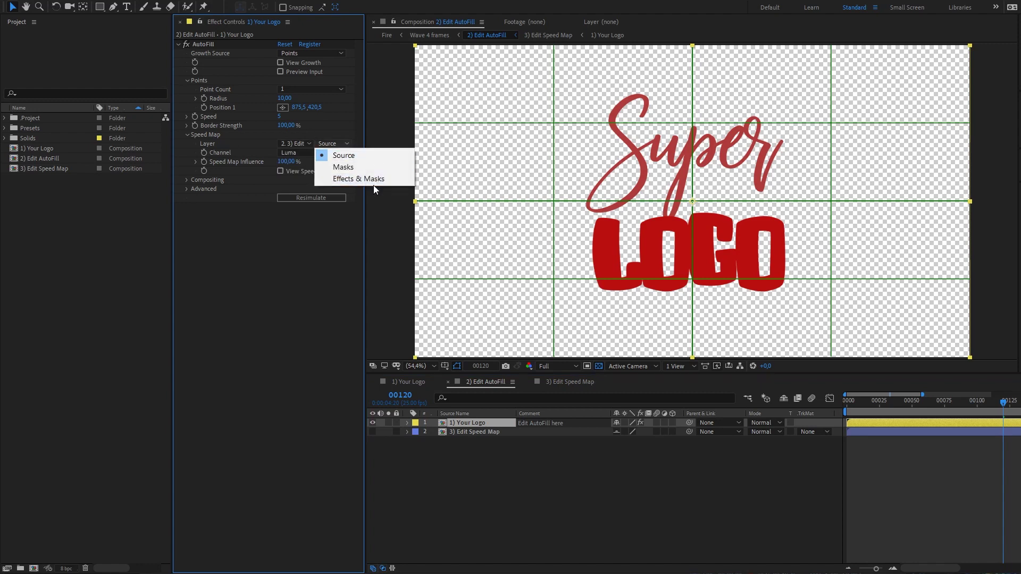
left_click(509, 525)
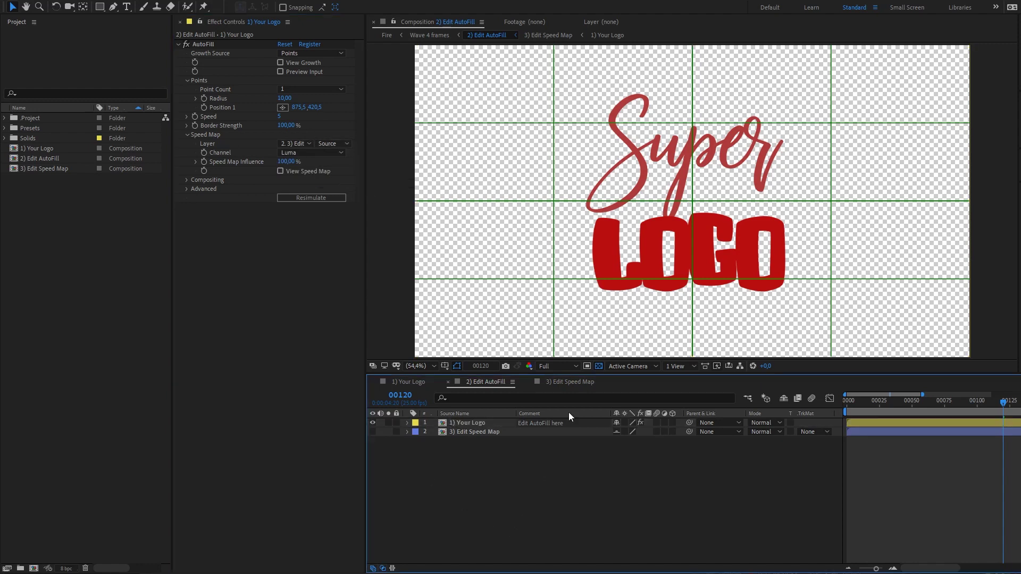
Step: Fit the whole speed map in view and compare its outlines with the logo by alternating between 3) Edit Speed Map and 2) Edit AutoFill
left_click(576, 386)
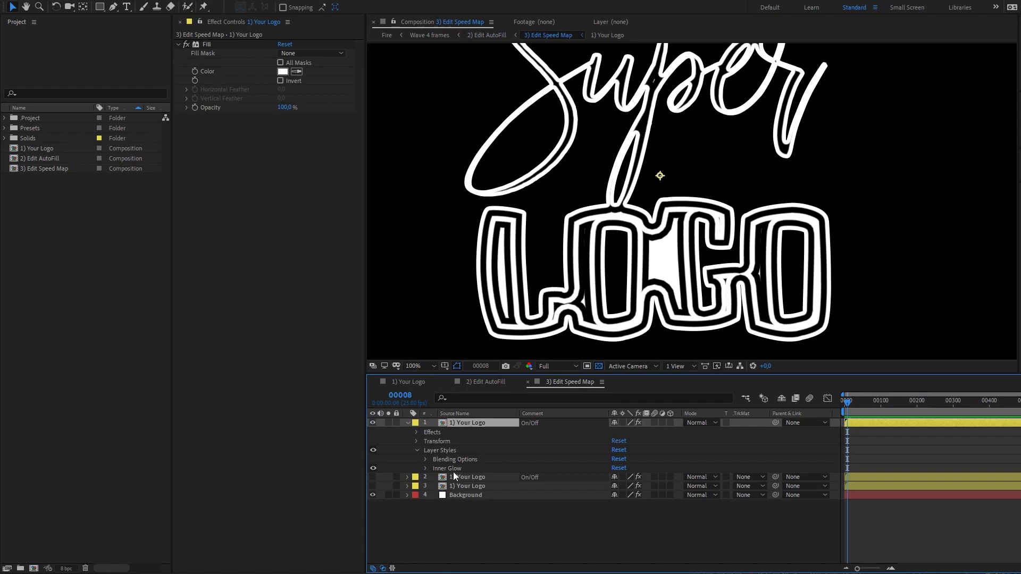
scroll(642, 279, "down", 2)
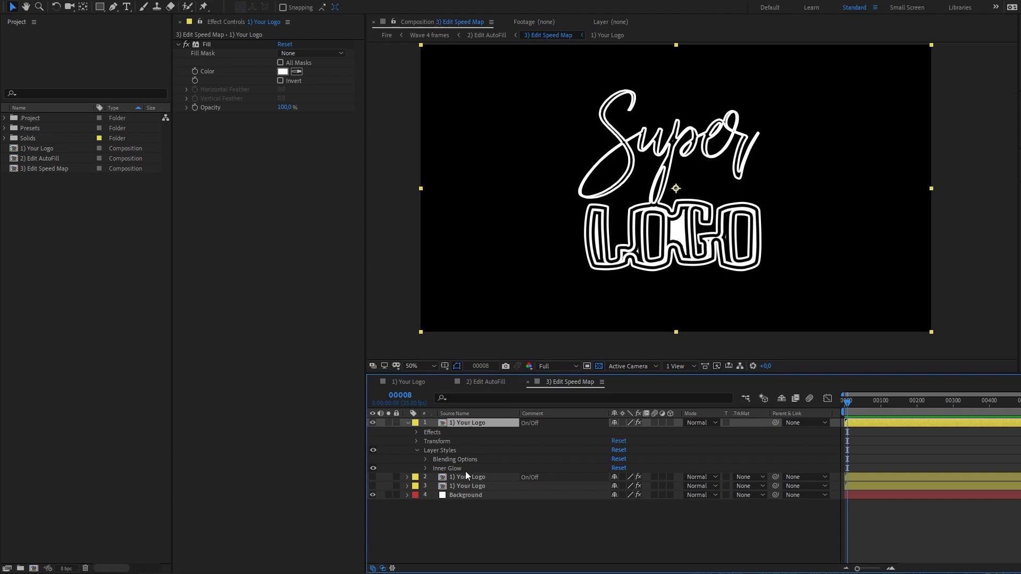
left_click(502, 379)
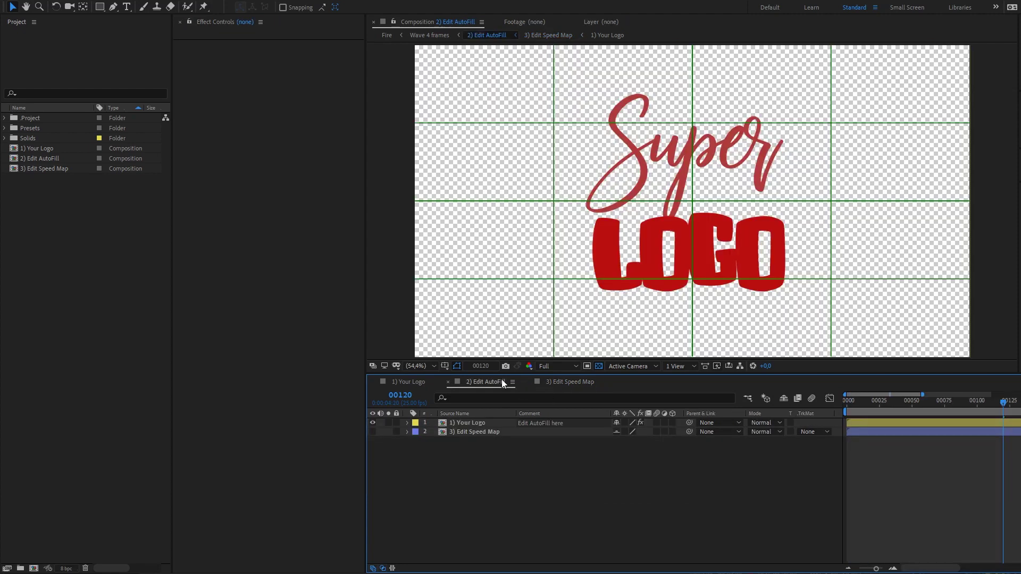
left_click(556, 382)
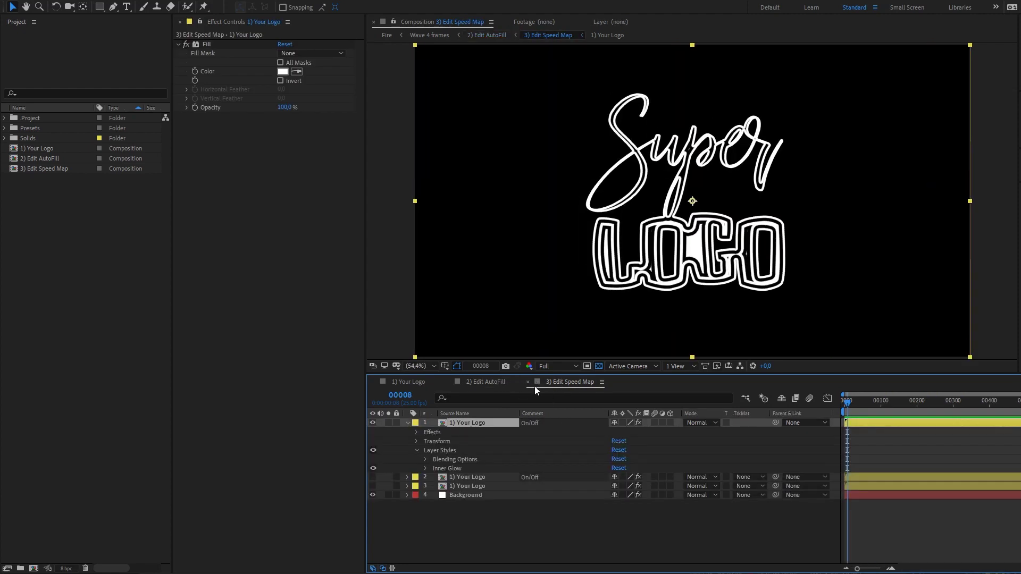
left_click(485, 383)
left_click(561, 383)
left_click(483, 382)
left_click(557, 382)
left_click(484, 382)
left_click(573, 383)
left_click(476, 381)
left_click(563, 382)
left_click(466, 382)
left_click(568, 381)
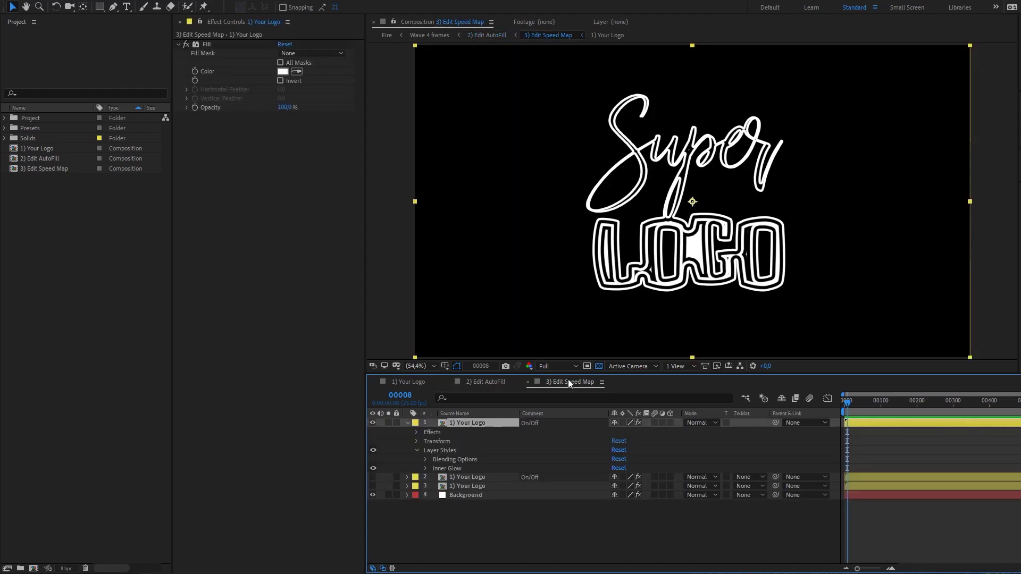
left_click(490, 382)
left_click(558, 383)
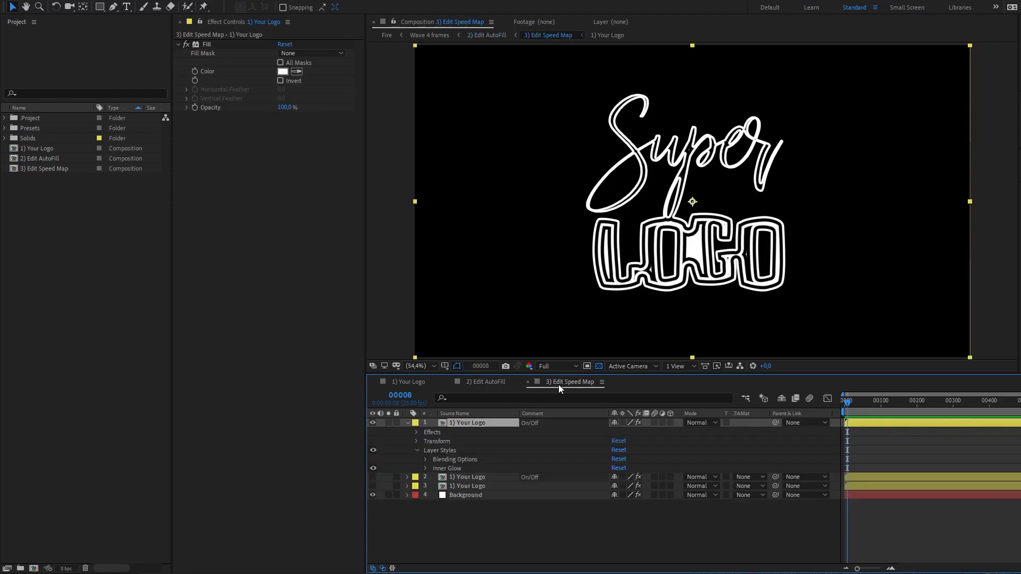
Step: Collapse the first speed map layer's properties and compare the AutoFill and speed map compositions again
left_click(408, 423)
left_click(525, 486)
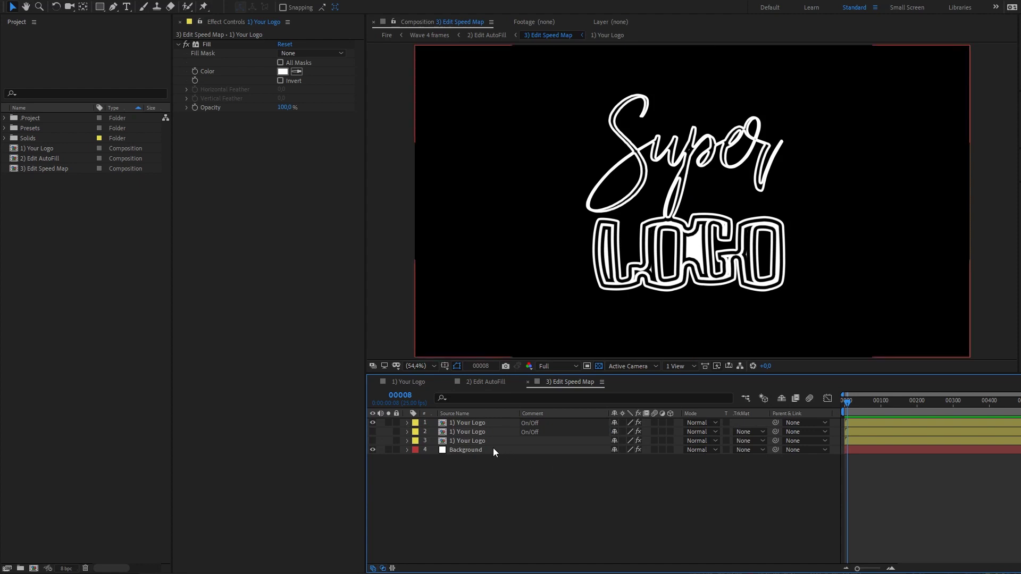
left_click(497, 388)
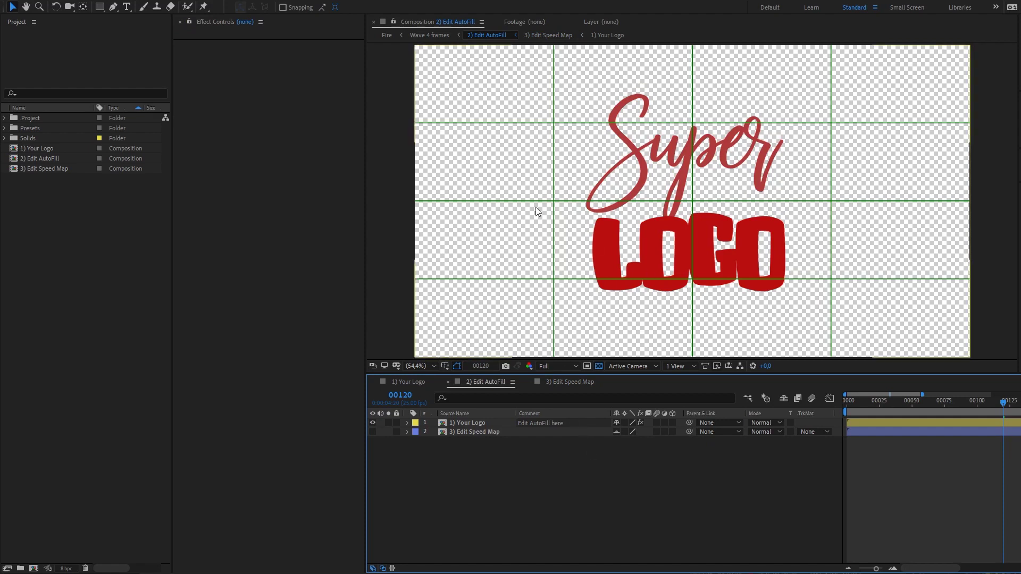
left_click(570, 382)
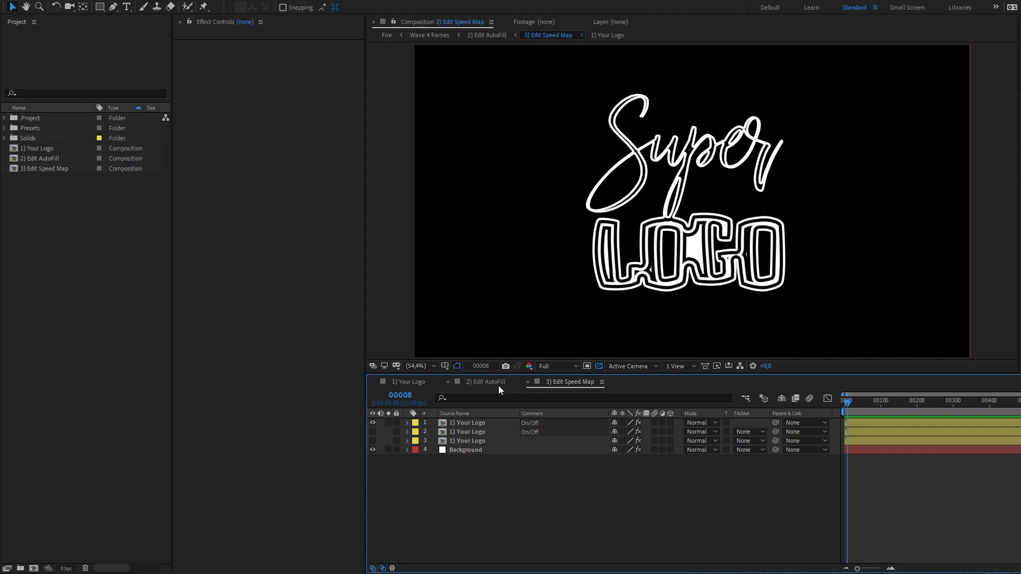
left_click(485, 382)
left_click(550, 381)
left_click(513, 384)
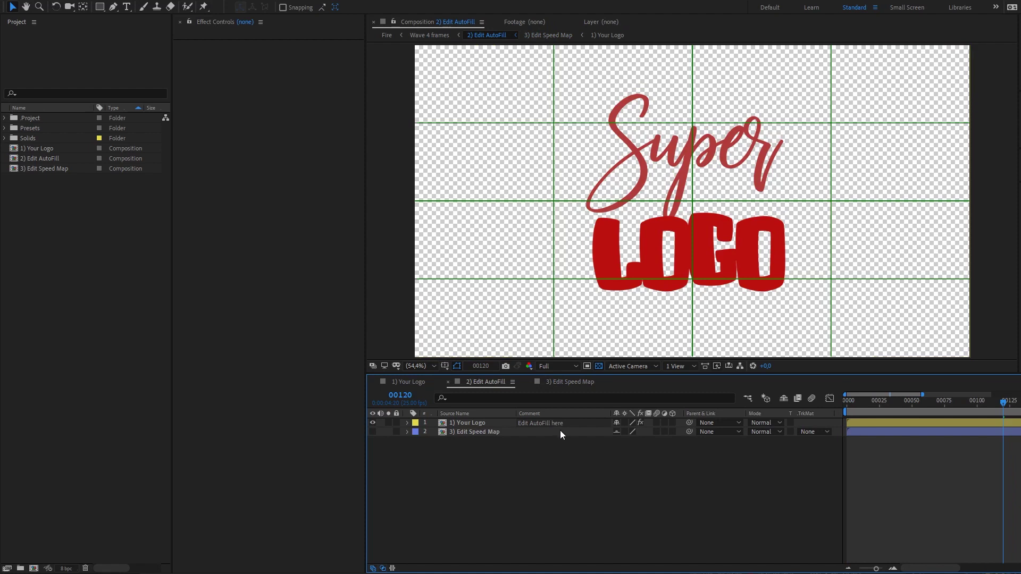
left_click(569, 383)
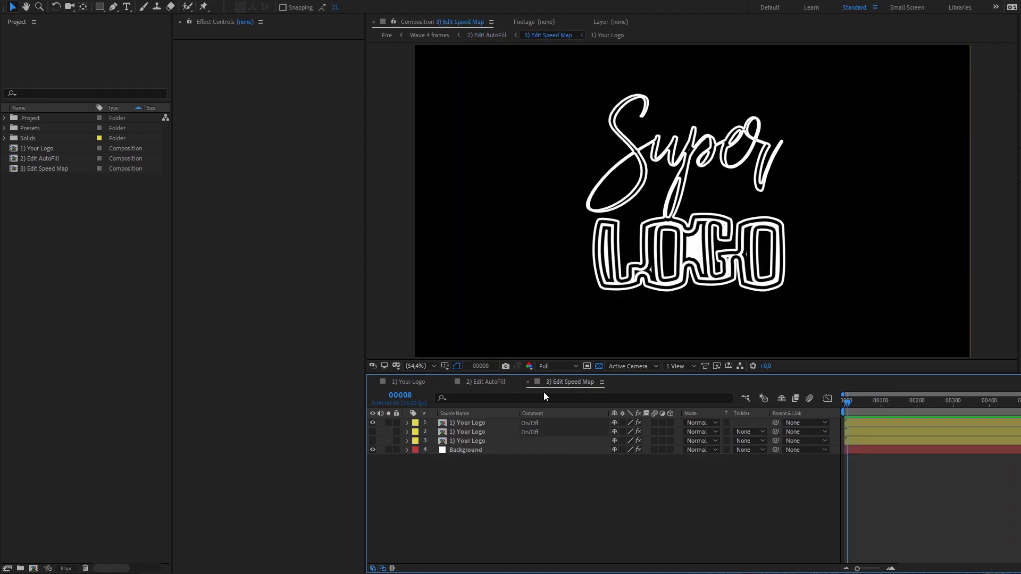
Step: Toggle the first speed map layer's Inner Glow off and on, then expand its settings
left_click(410, 423)
left_click(371, 469)
left_click(372, 469)
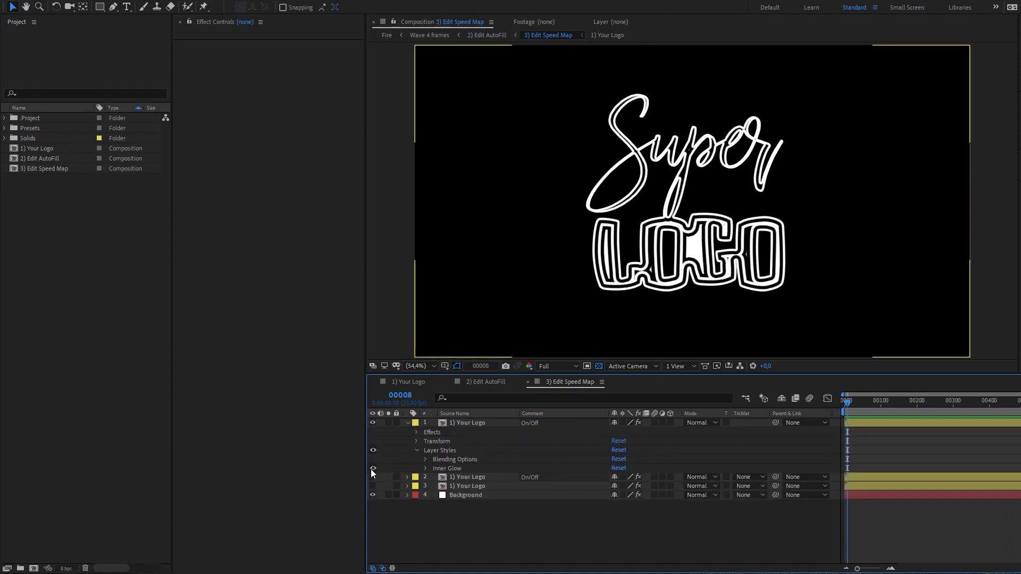
left_click(426, 468)
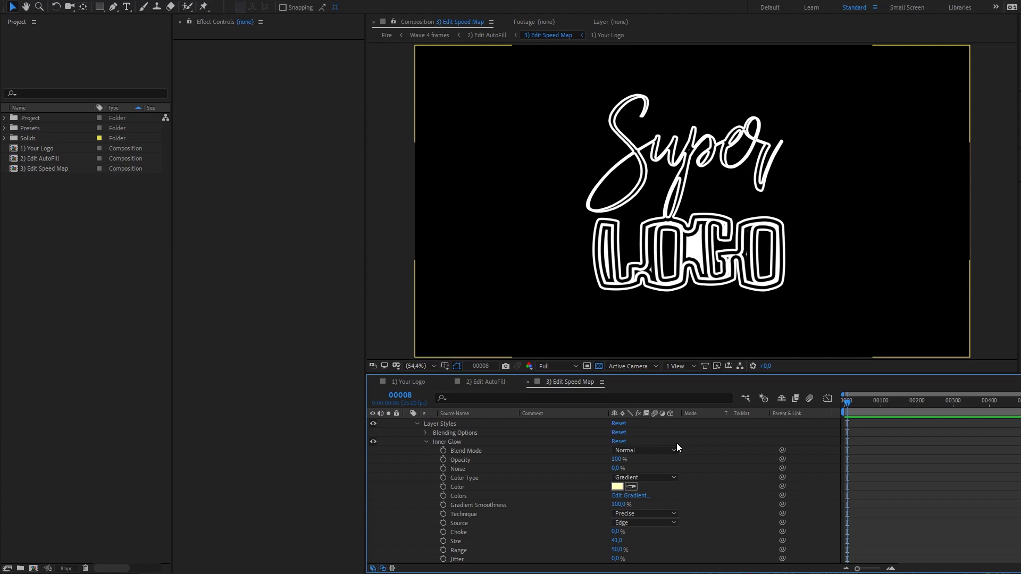
Step: Try the Single Color type for the Inner Glow and switch it back to Gradient
left_click(655, 478)
left_click(659, 490)
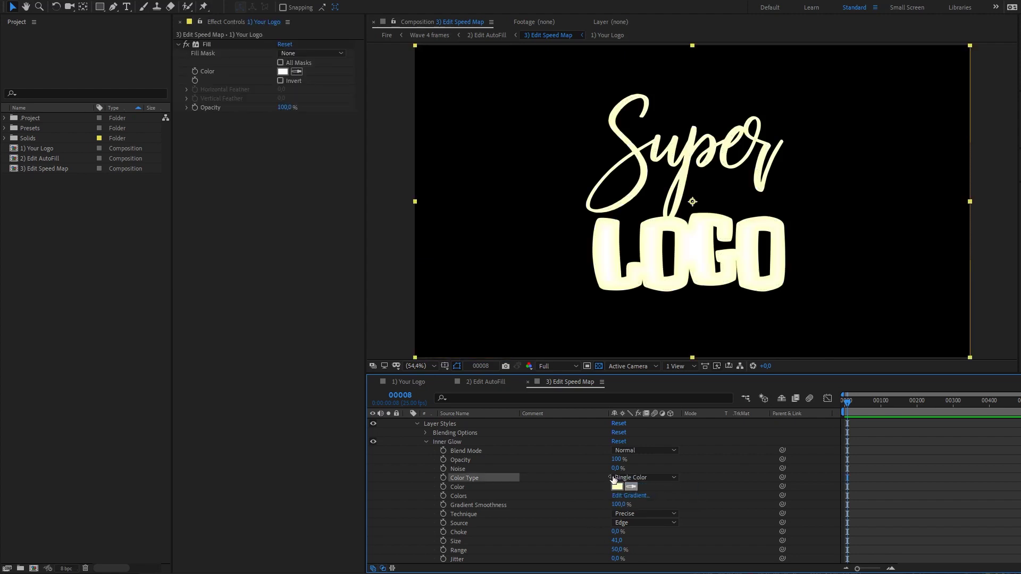
key("slash")
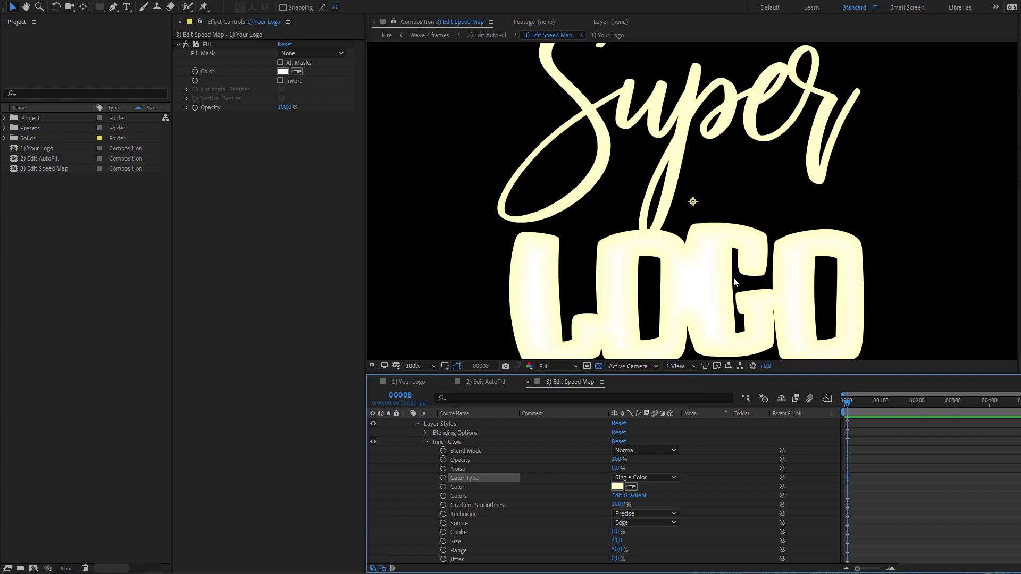
left_click(666, 479)
left_click(668, 500)
Step: Move the gradient's black stop before the middle white band to about 47% and slightly increase the Inner Glow size
left_click(643, 497)
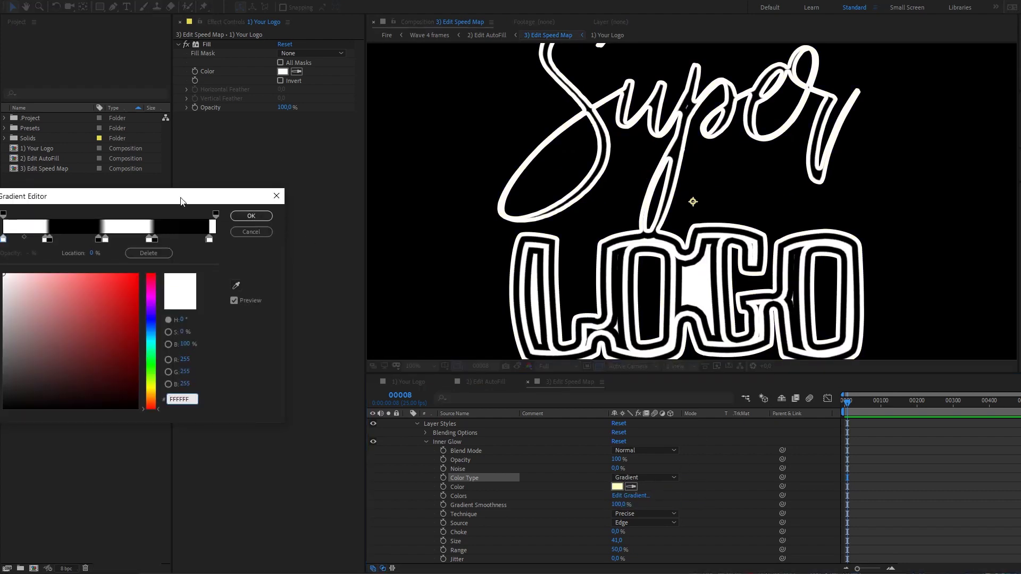
left_click_drag(182, 199, 654, 213)
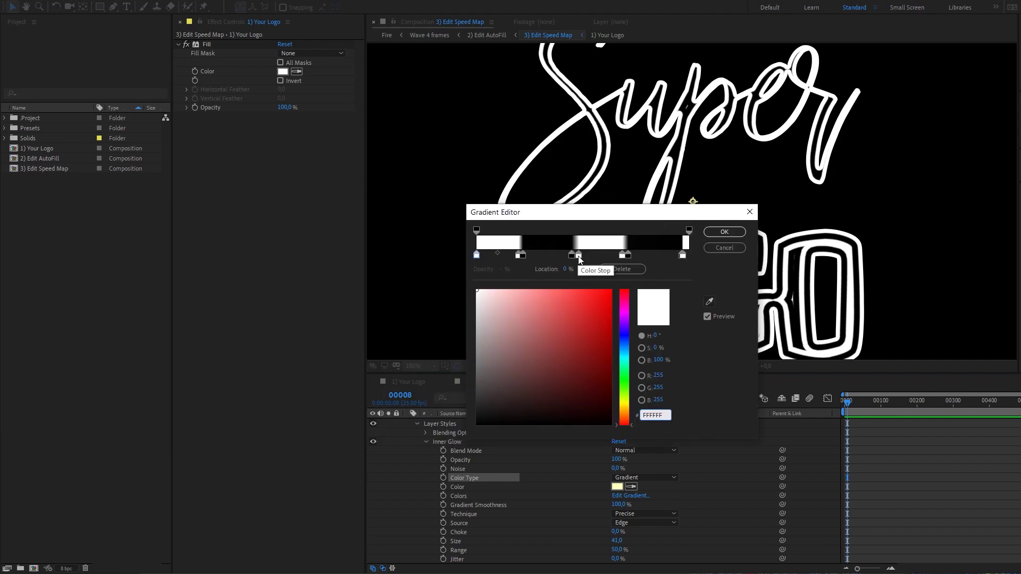
left_click(522, 256)
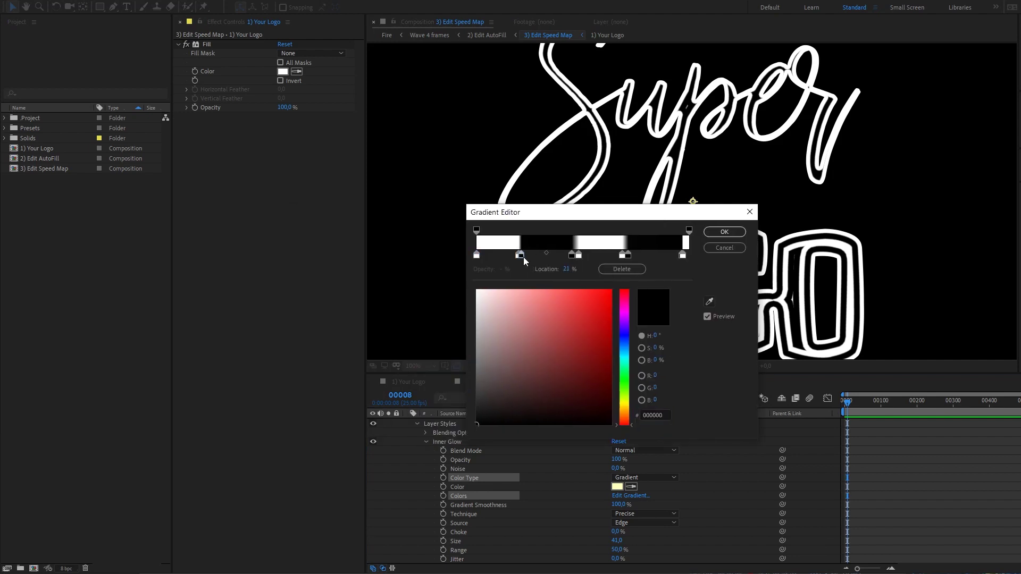
left_click_drag(572, 256, 575, 256)
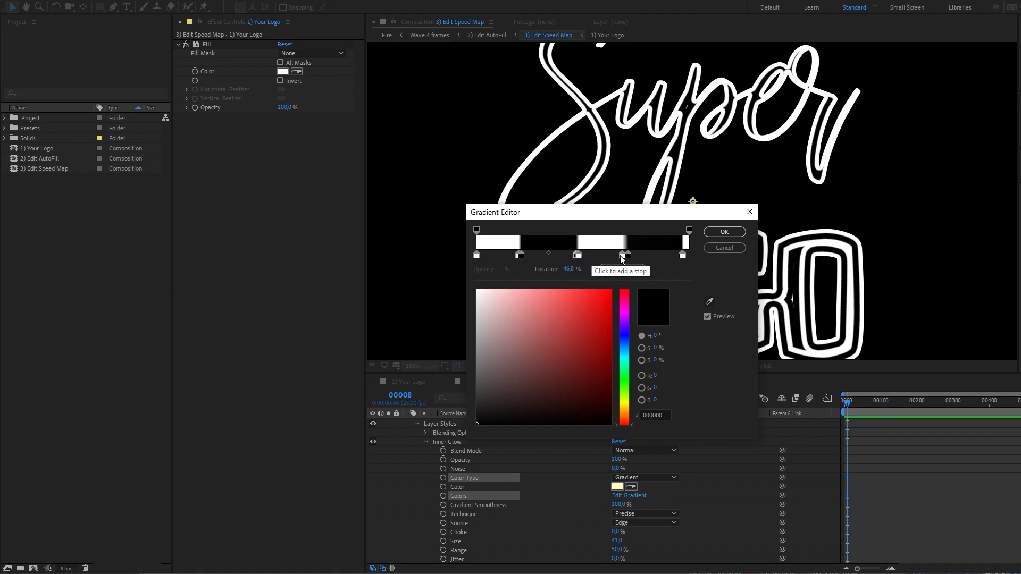
left_click(724, 231)
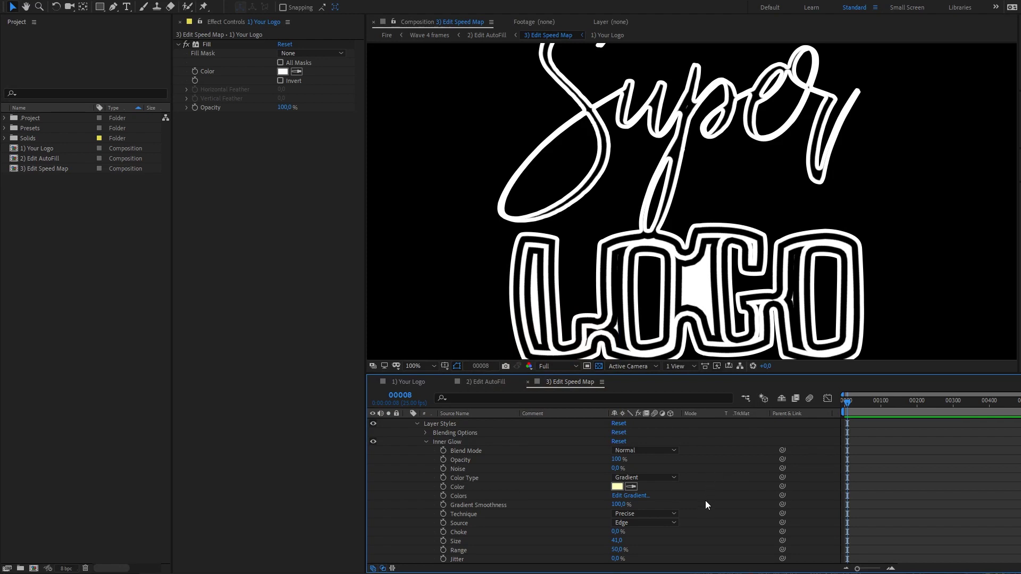
scroll(708, 499, "down", 1)
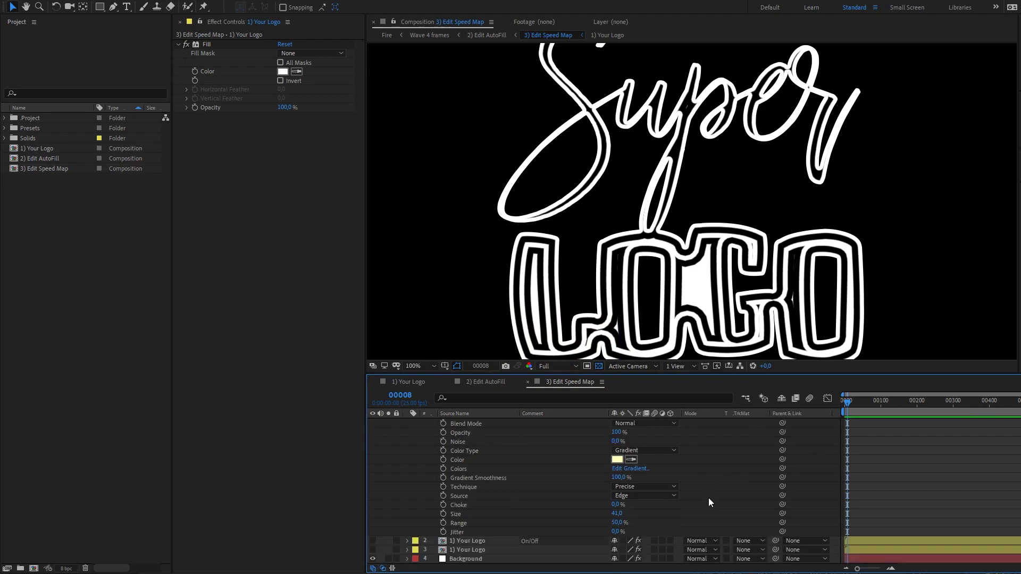
left_click_drag(617, 514, 627, 517)
Step: Preview the logo's growth from frame 0 in the 2) Edit AutoFill composition
left_click(485, 382)
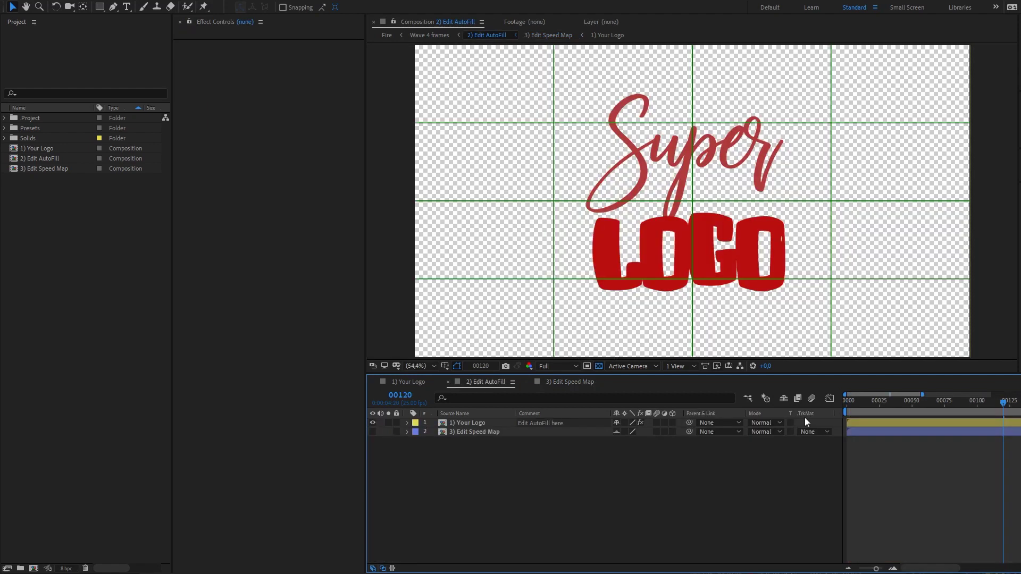
left_click(846, 403)
key("space")
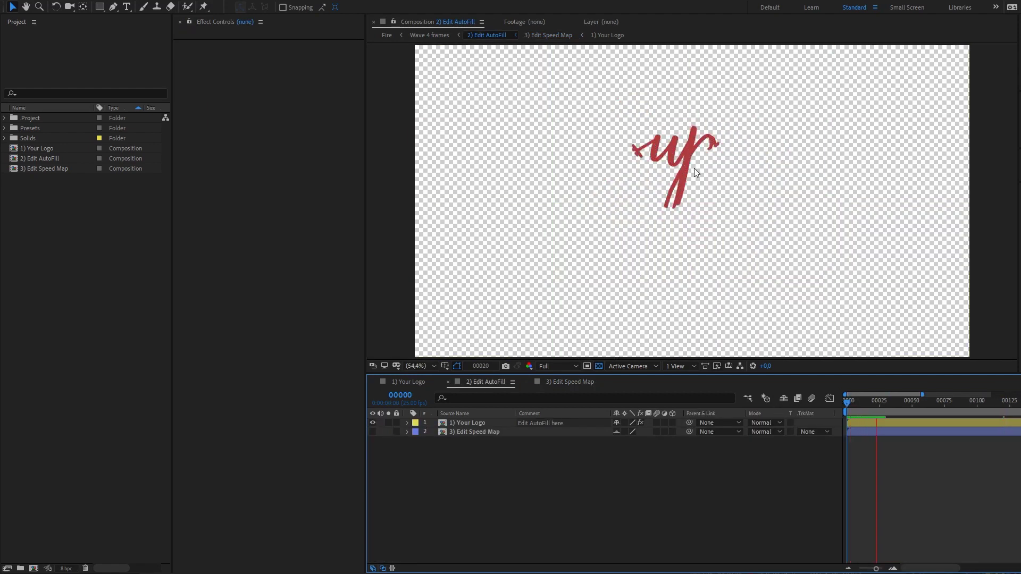
Step: Stop the preview and inspect the partly grown logo at frame 52 with the whole composition in view
key("space")
scroll(665, 272, "up", 1)
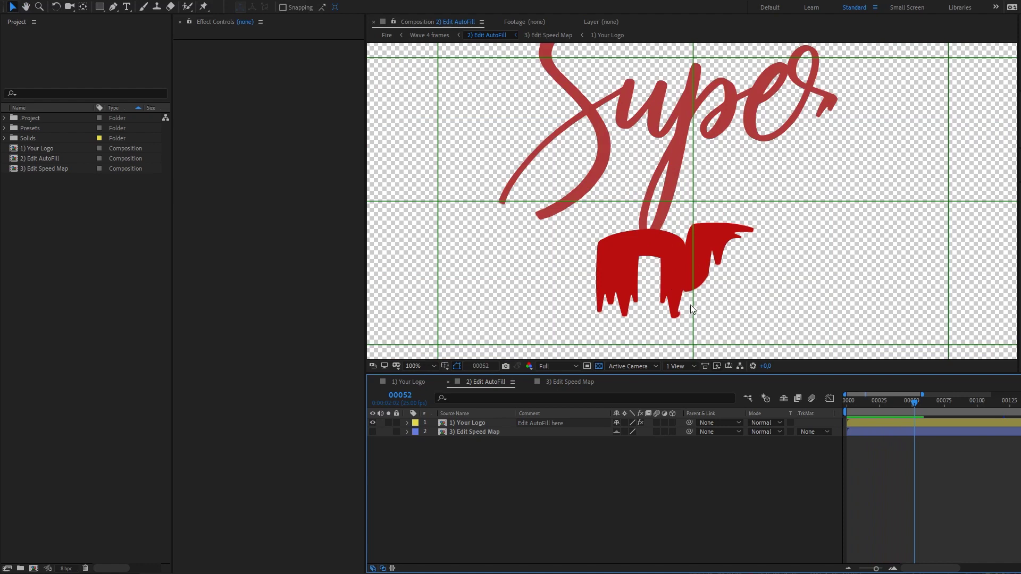
scroll(690, 305, "down", 2)
left_click_drag(871, 405, 915, 404)
Step: Set the logo layer's AutoFill Speed Map Influence to 177% and preview the growth from frame 0
left_click(459, 423)
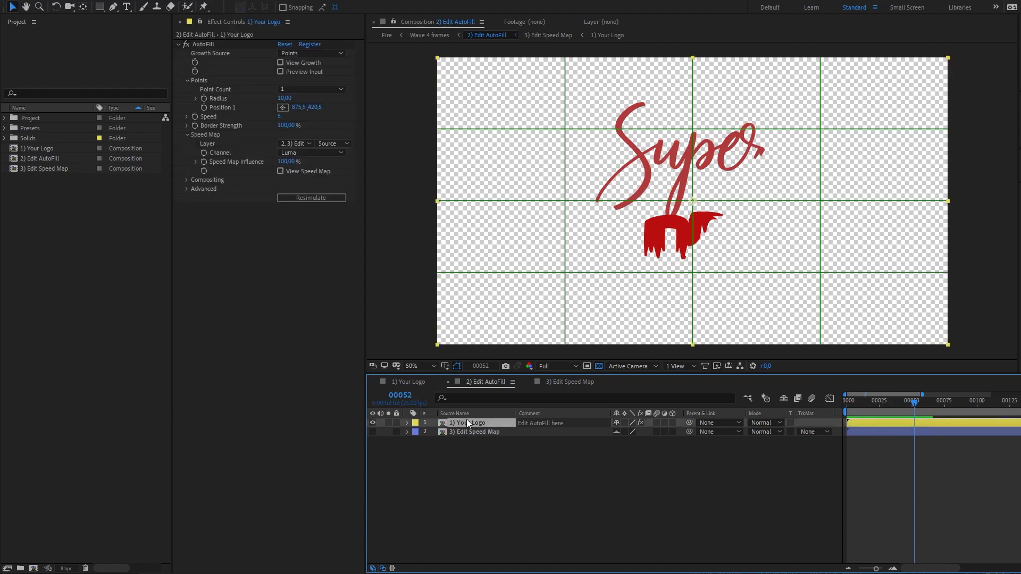
left_click_drag(287, 161, 336, 165)
left_click(743, 481)
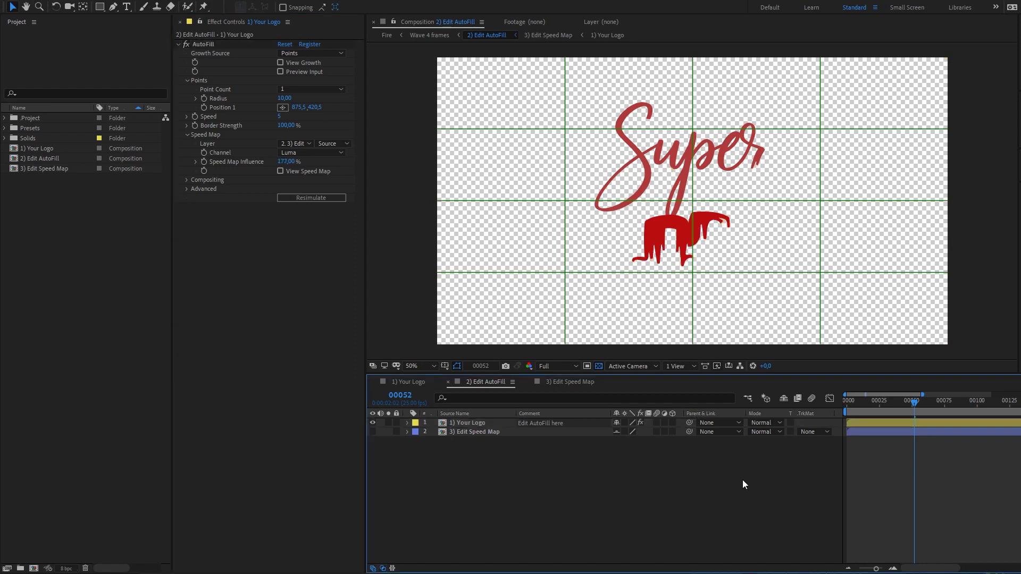
left_click(847, 403)
key("space")
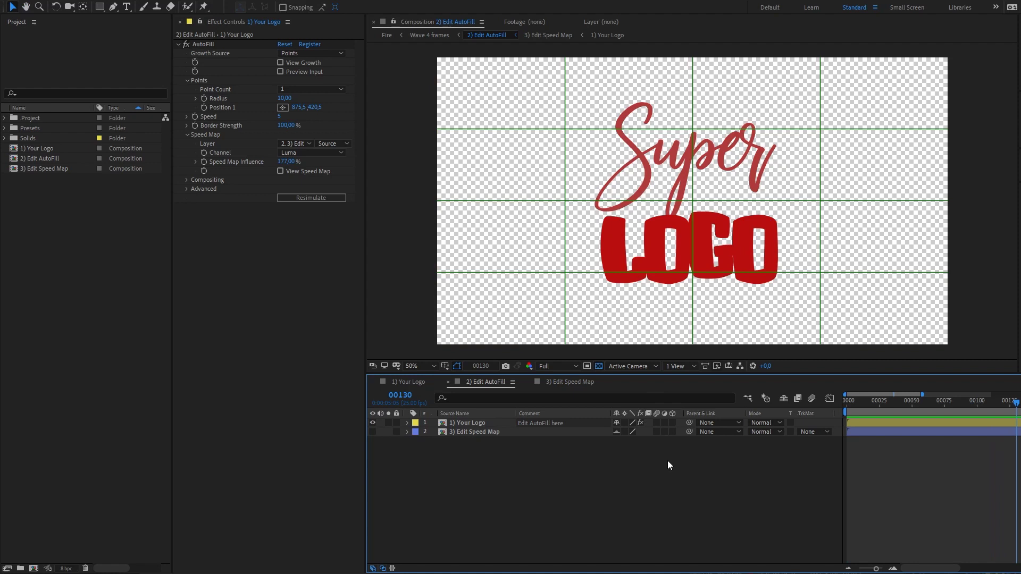
Step: Collapse and deselect the first logo layer in the 3) Edit Speed Map composition, and return to 2) Edit AutoFill
left_click(559, 382)
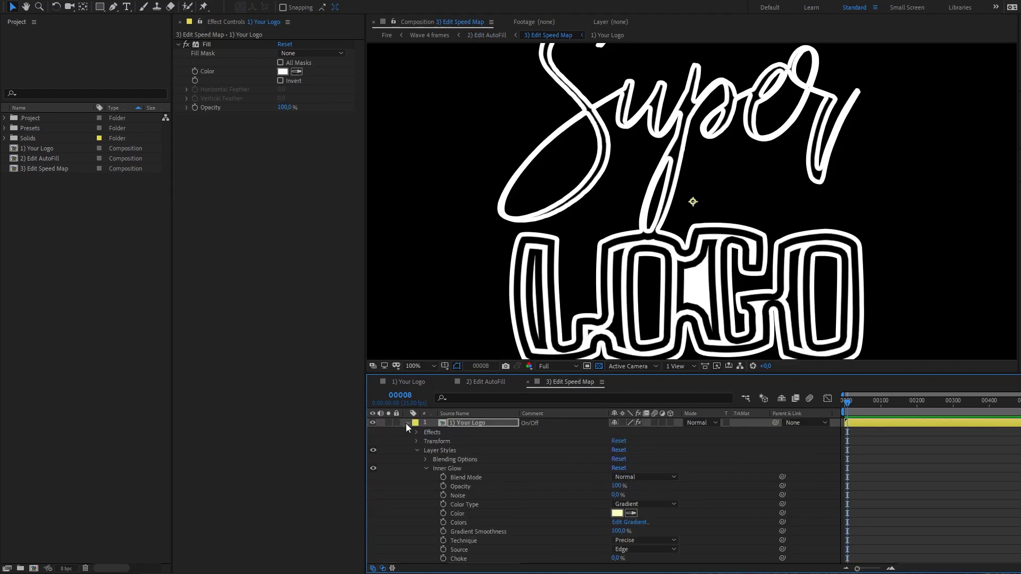
left_click(407, 423)
left_click(487, 482)
left_click(493, 382)
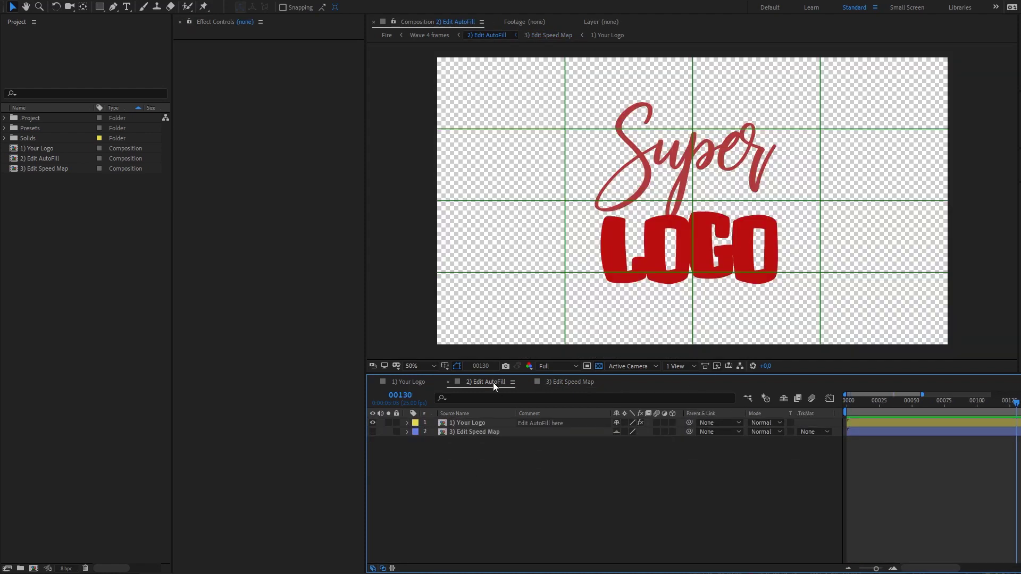